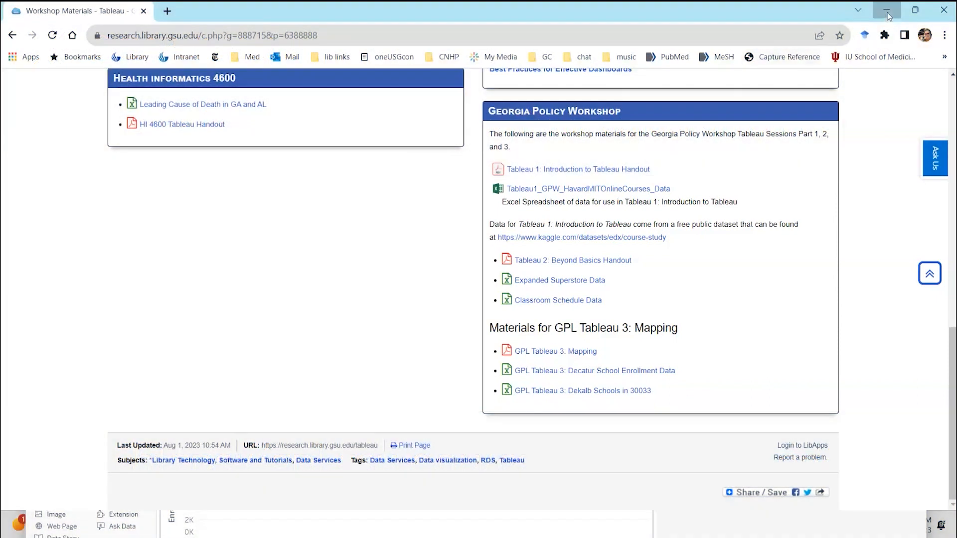
Switch to Tableau and connect the Excel workbook "decatur school enrollment data" as a new data source
click(886, 12)
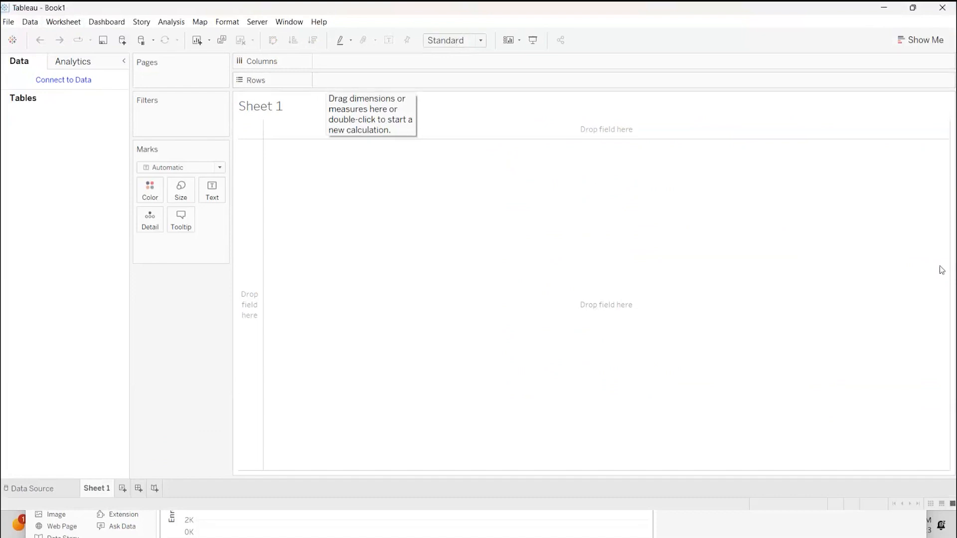
click(31, 22)
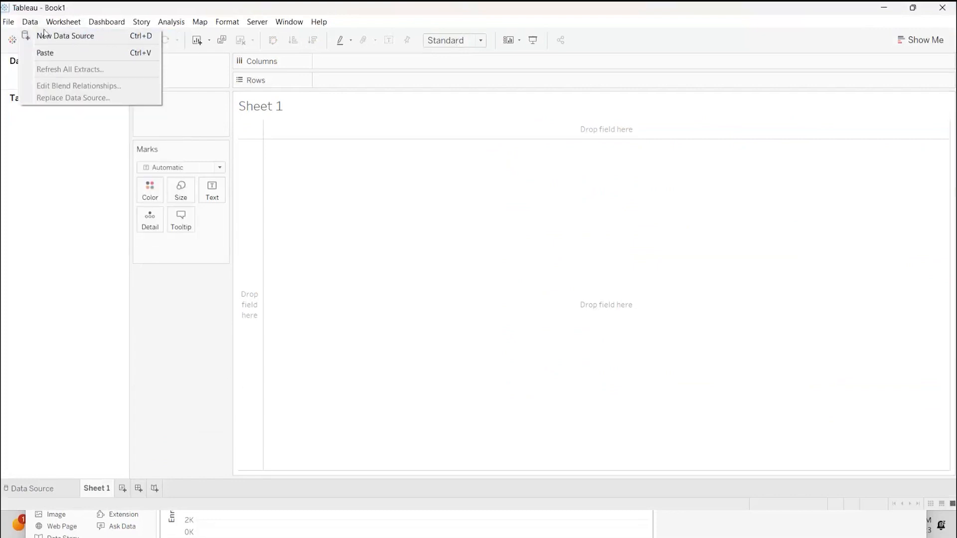
click(47, 34)
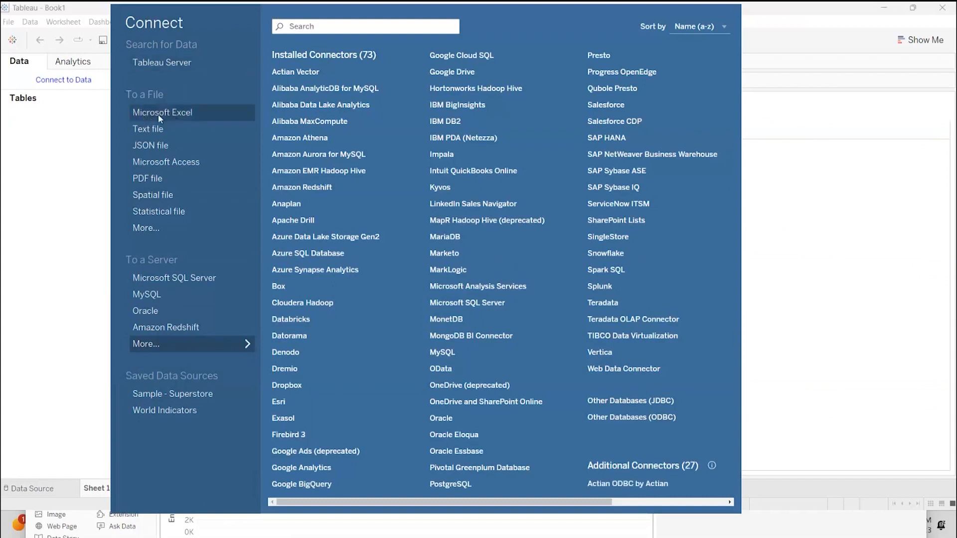
click(184, 113)
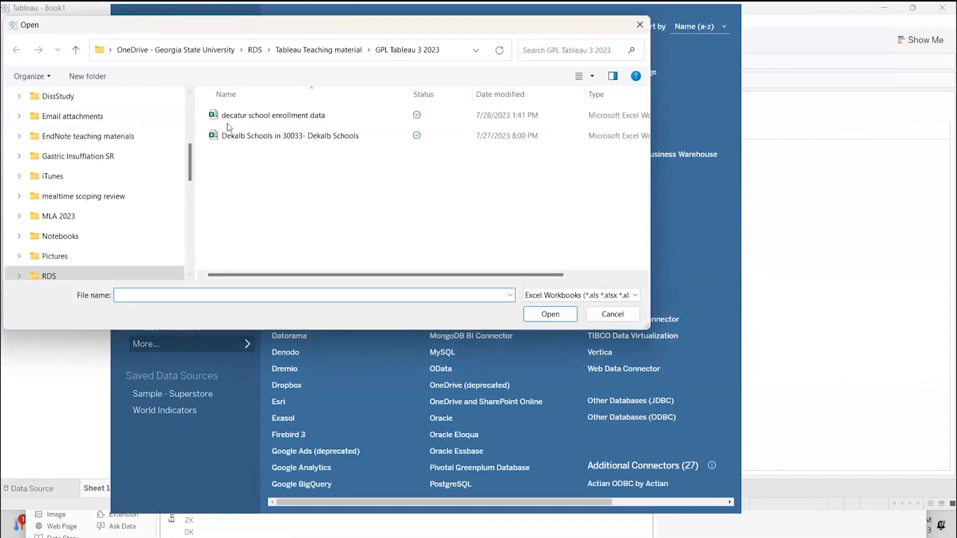
click(269, 116)
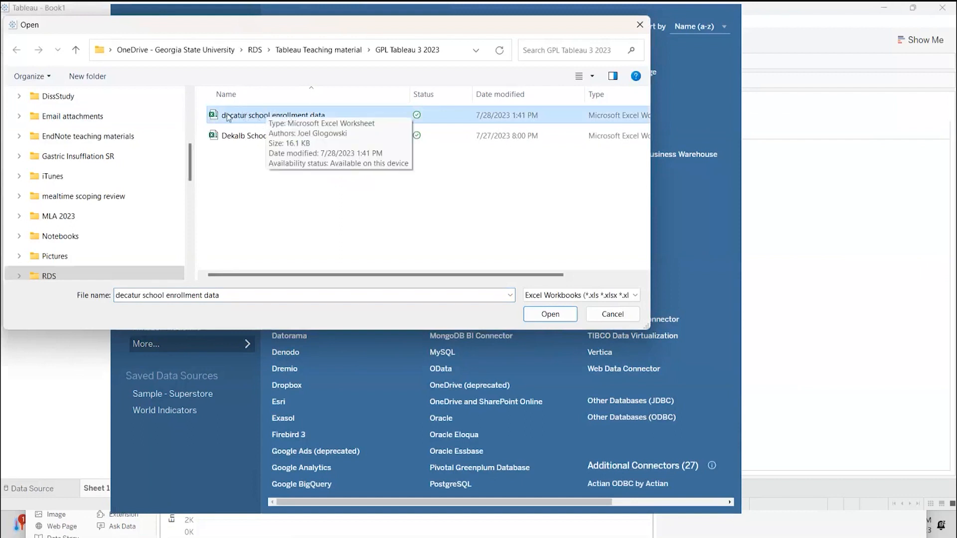
click(548, 319)
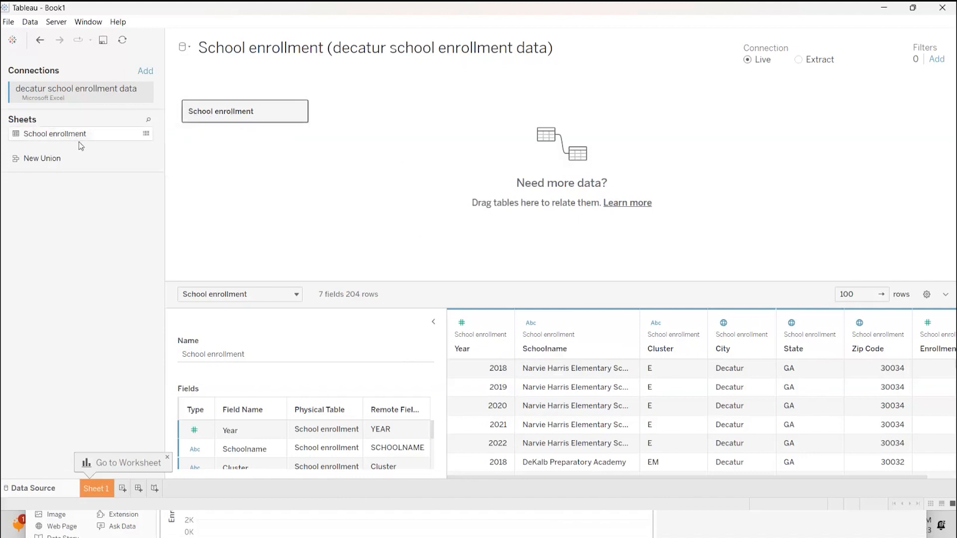
Look through the School enrollment data preview, from the Year column across to Enrollment
scroll(596, 400, down, 15)
scroll(593, 408, up, 15)
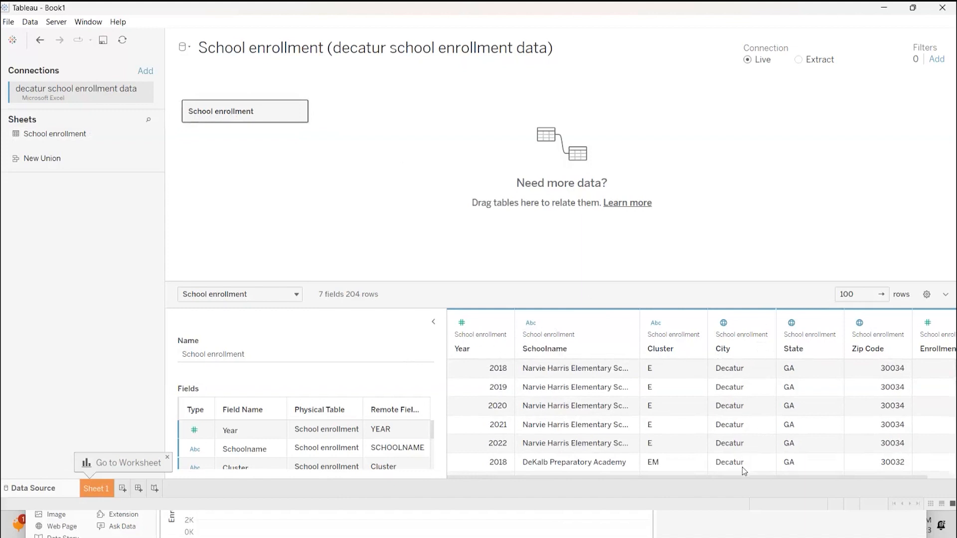
drag(737, 477, 794, 474)
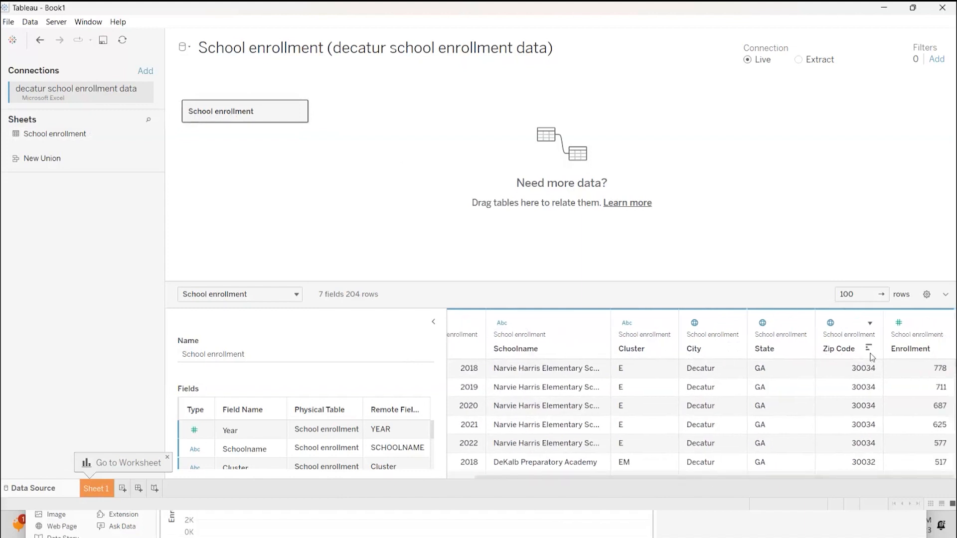
drag(910, 476, 770, 486)
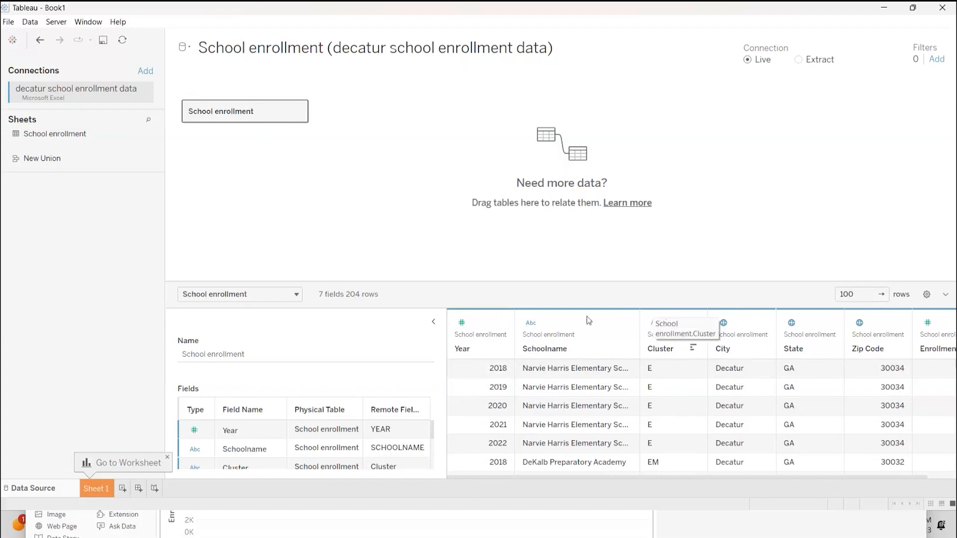
scroll(491, 383, down, 6)
scroll(493, 384, up, 6)
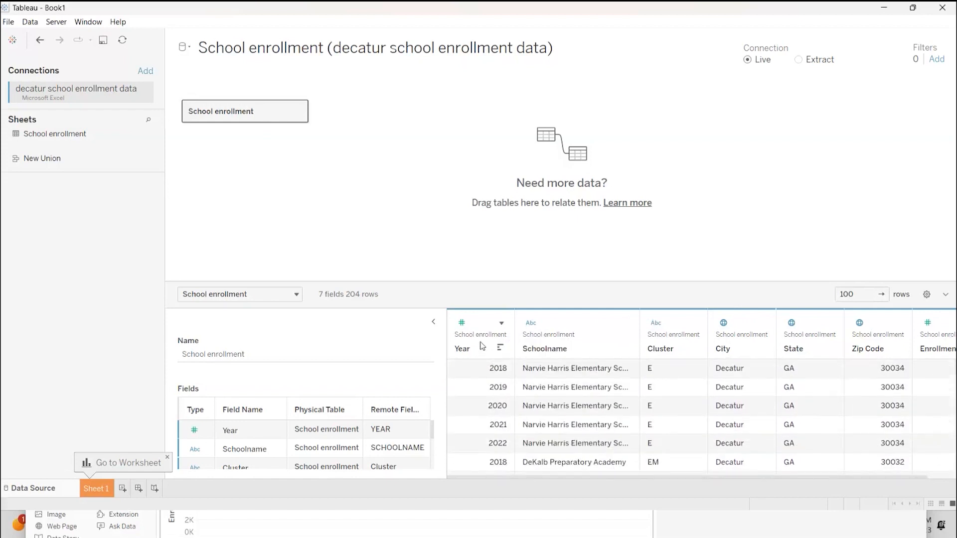
Set the Year field's data type to Date in the School enrollment data preview
click(463, 324)
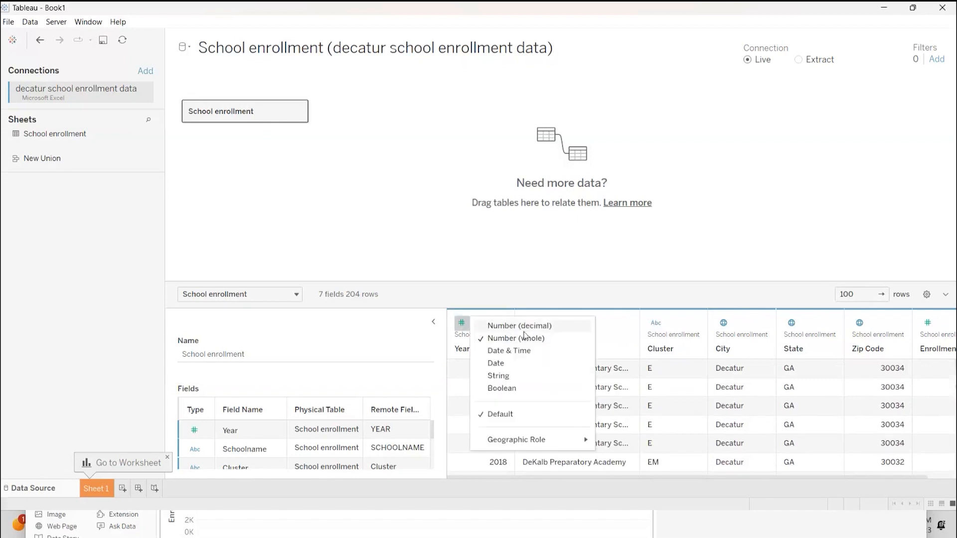
click(517, 265)
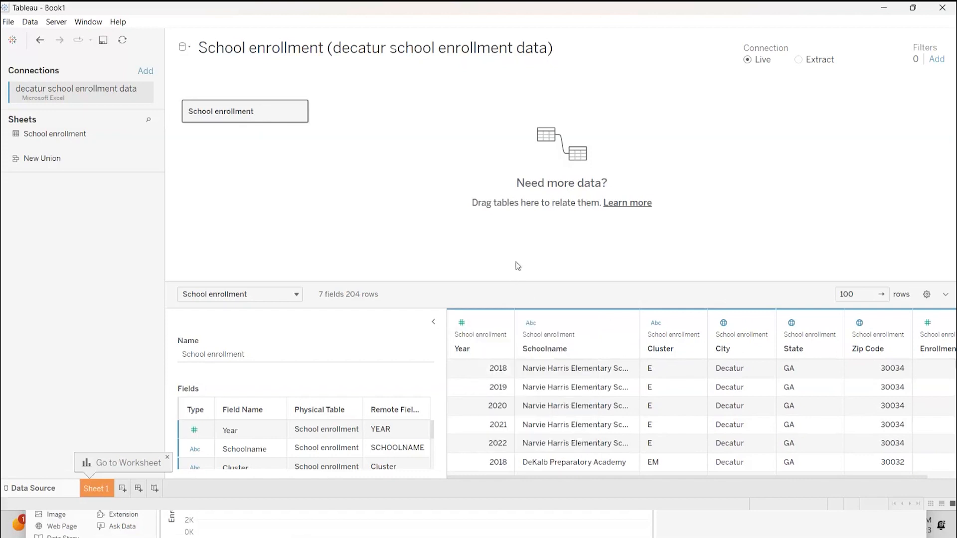
click(462, 326)
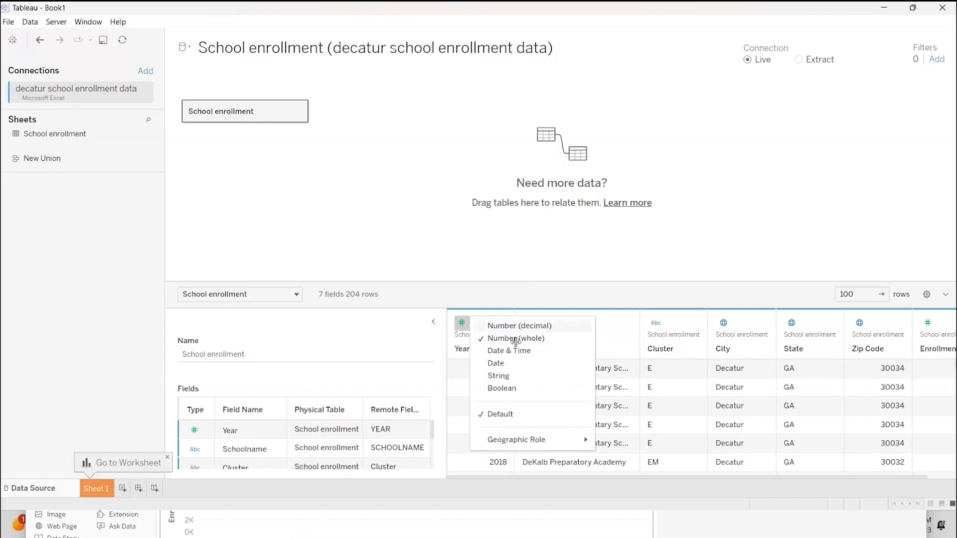
click(518, 377)
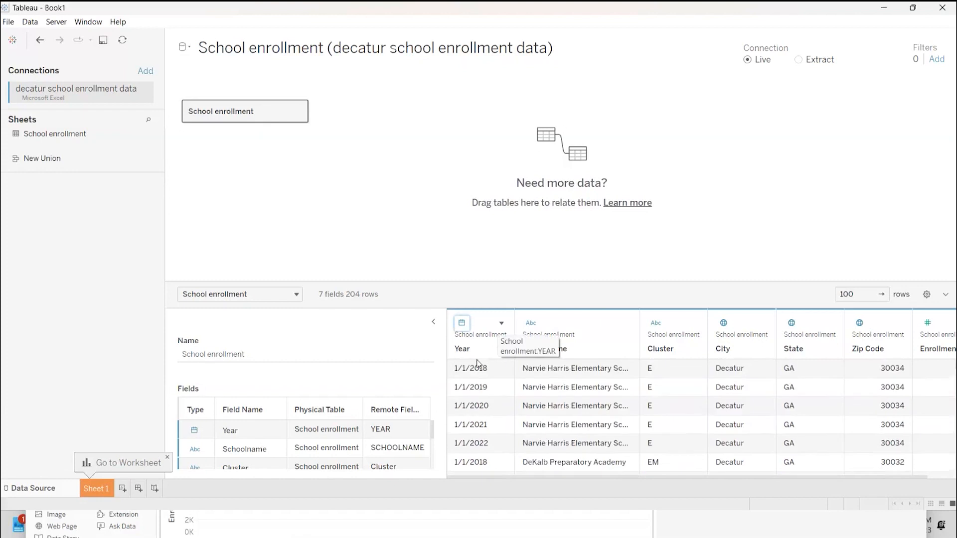
scroll(479, 372, down, 3)
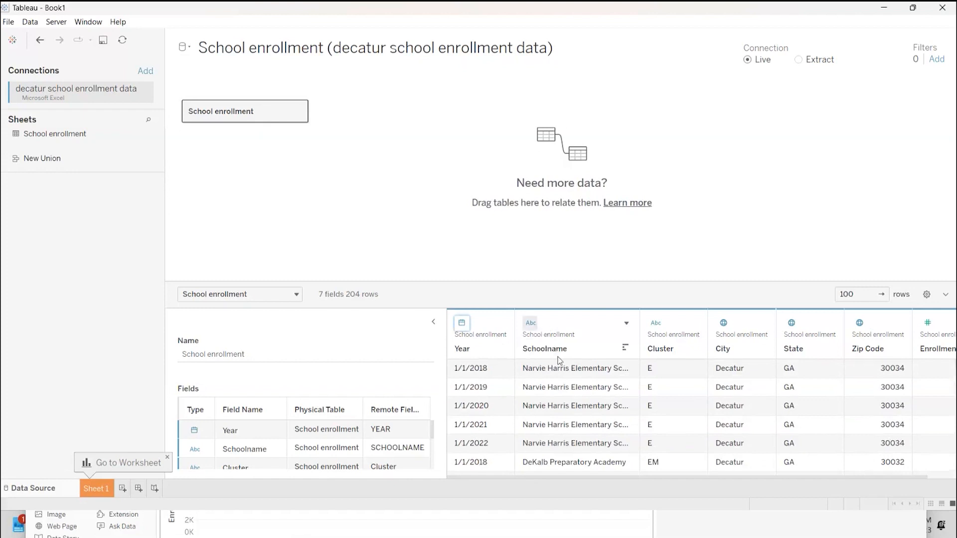
Check the data types of the City, State and Zip Code fields and the geographic roles assigned to City and State
click(725, 325)
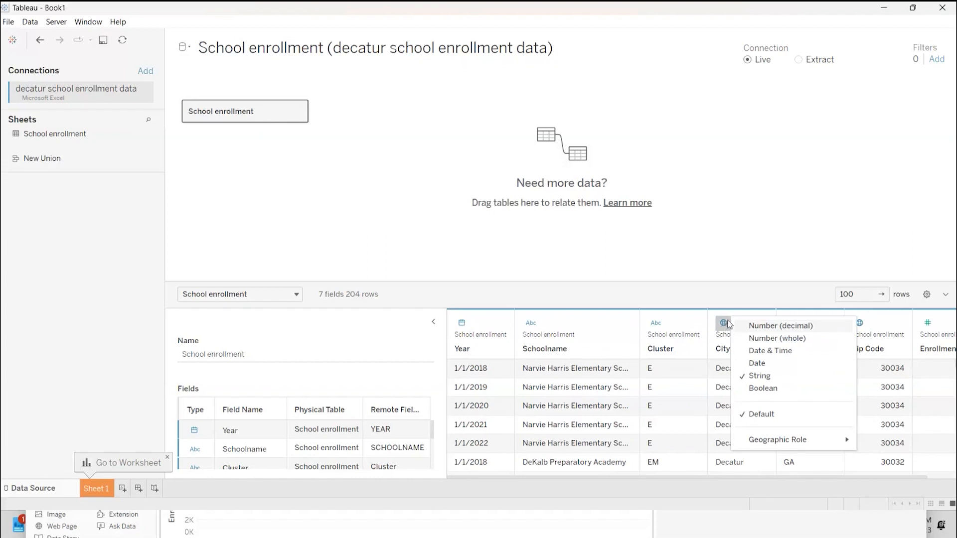
mouse_move(827, 440)
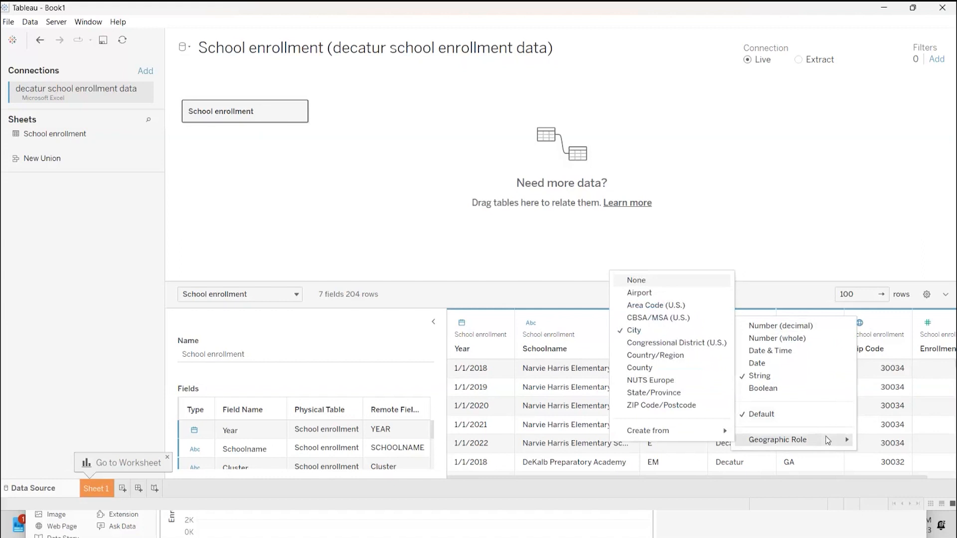
click(780, 256)
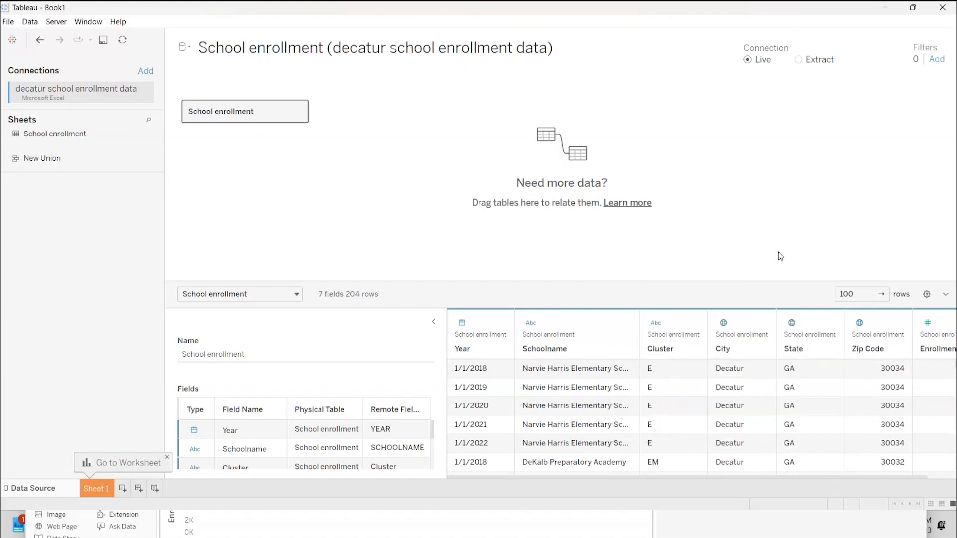
mouse_move(733, 333)
click(784, 322)
mouse_move(837, 441)
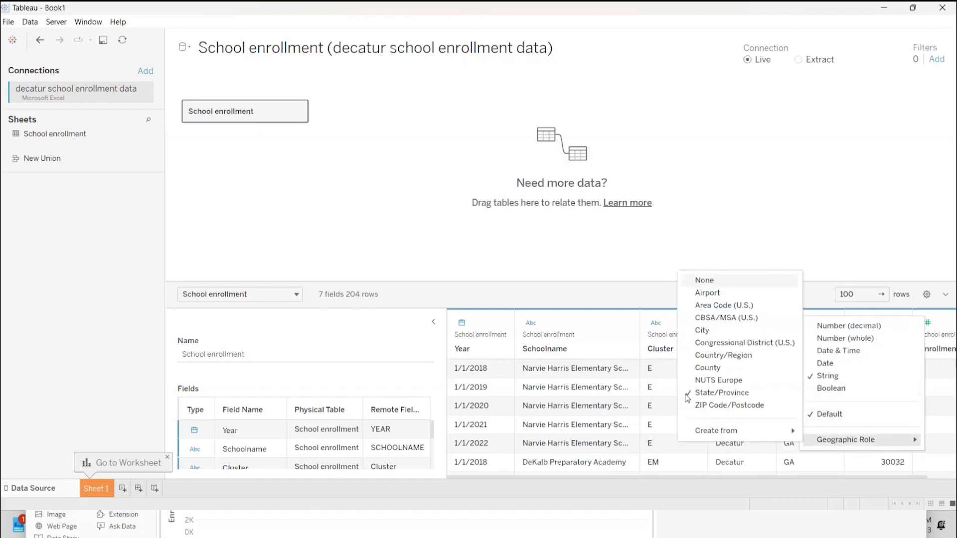
click(801, 231)
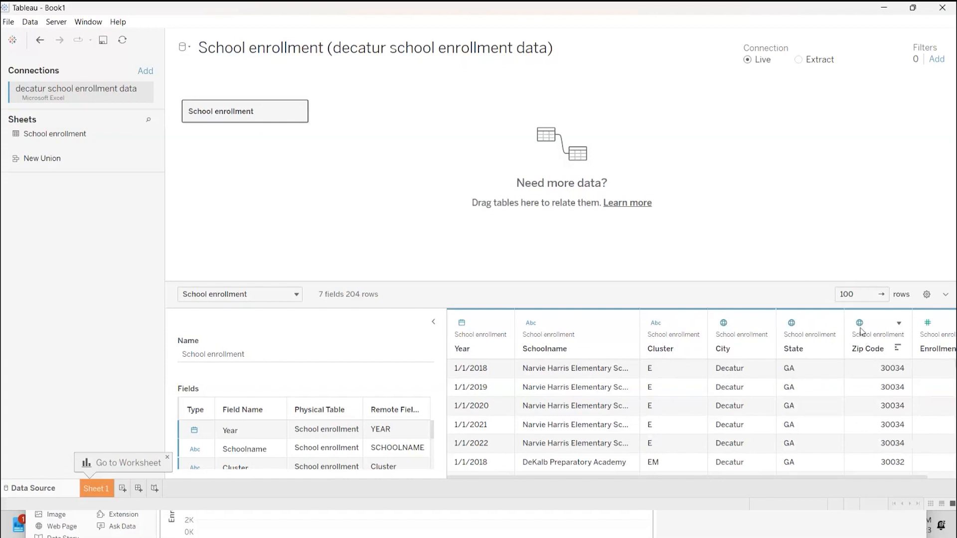
click(859, 322)
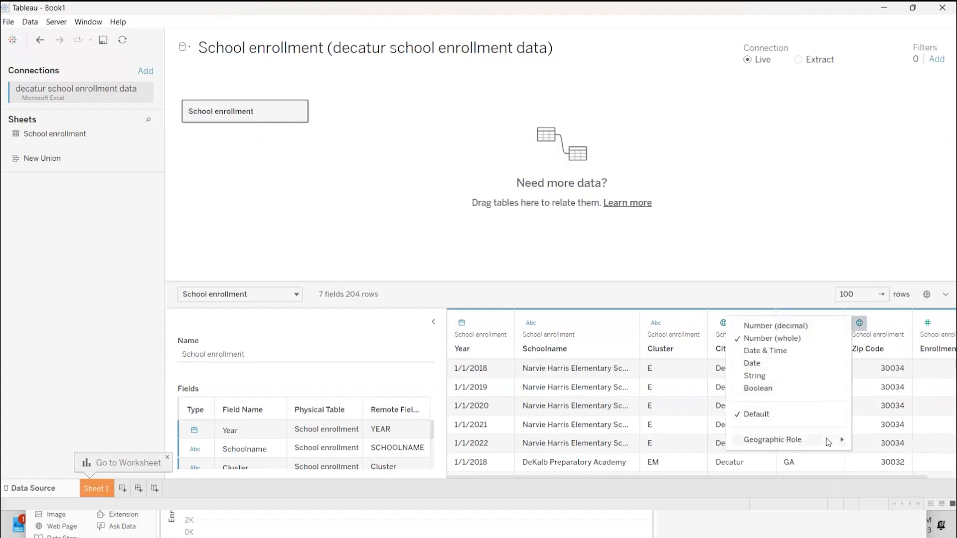
click(807, 228)
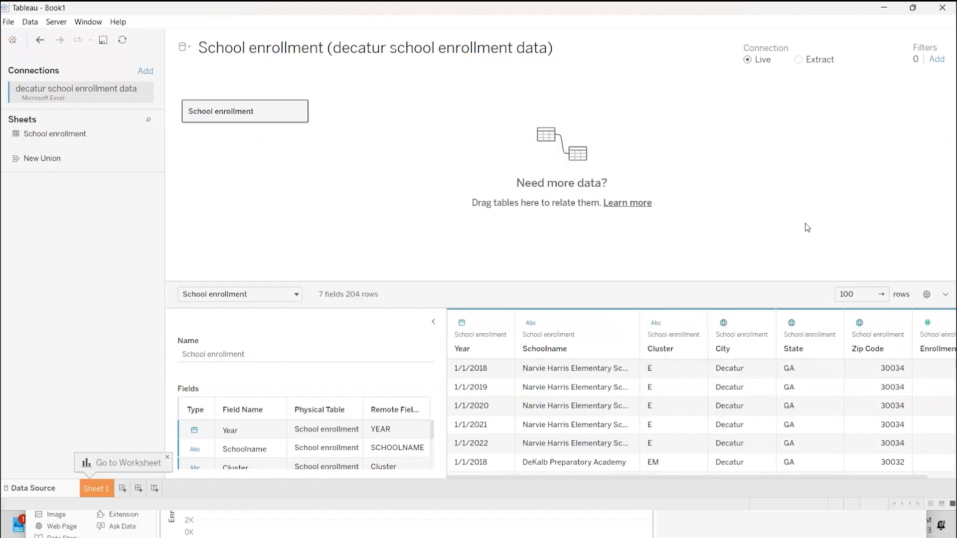
Open Sheet 1 and add the Zip Code field to the empty view to plot the zip codes on a map
click(97, 489)
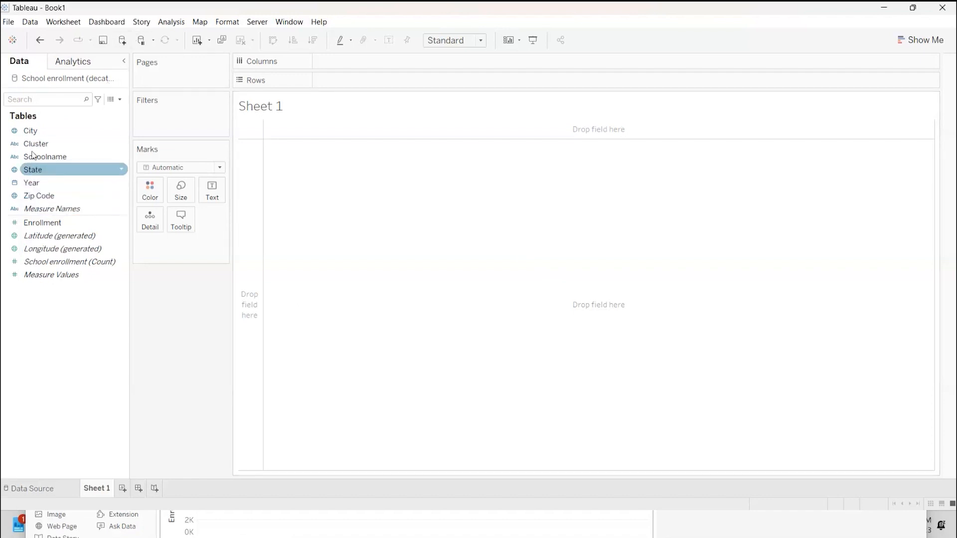
click(44, 199)
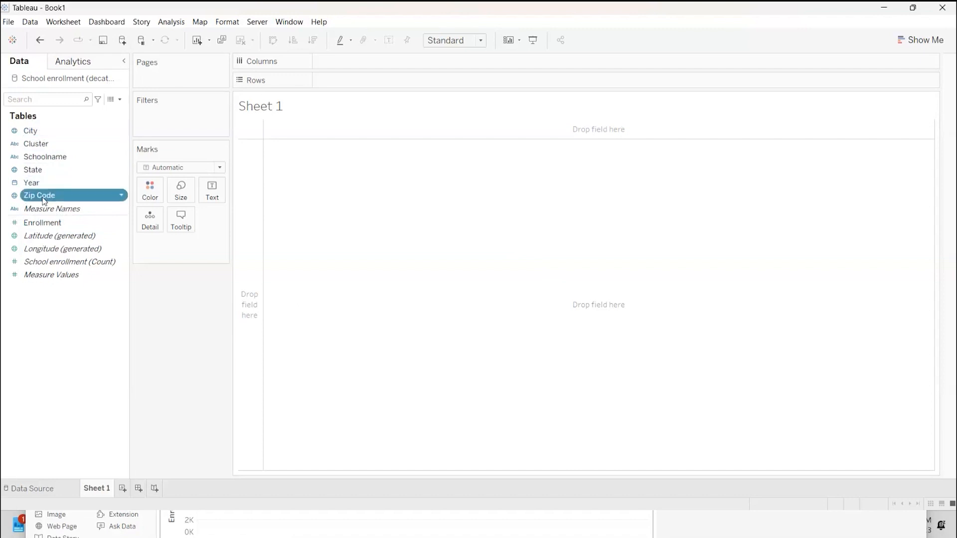
drag(44, 201, 183, 215)
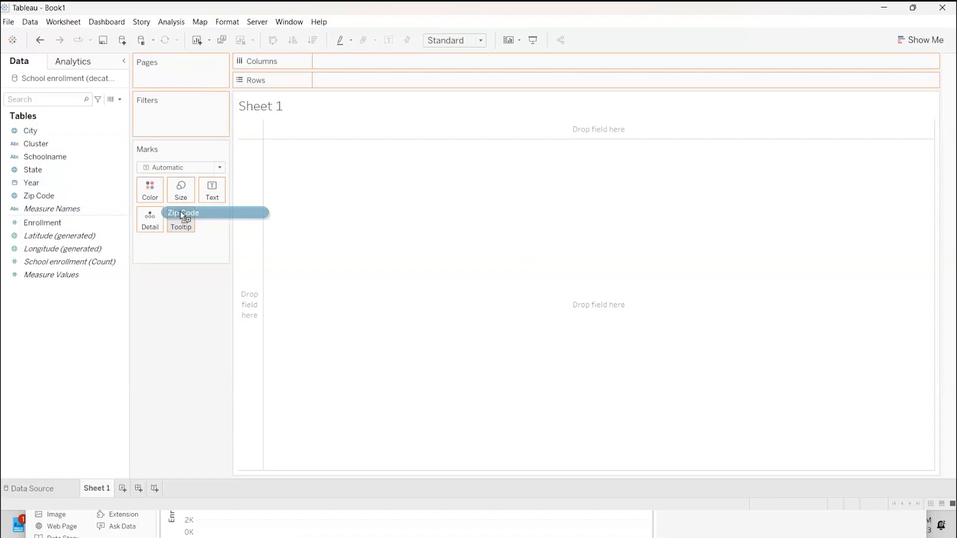
drag(183, 216, 556, 253)
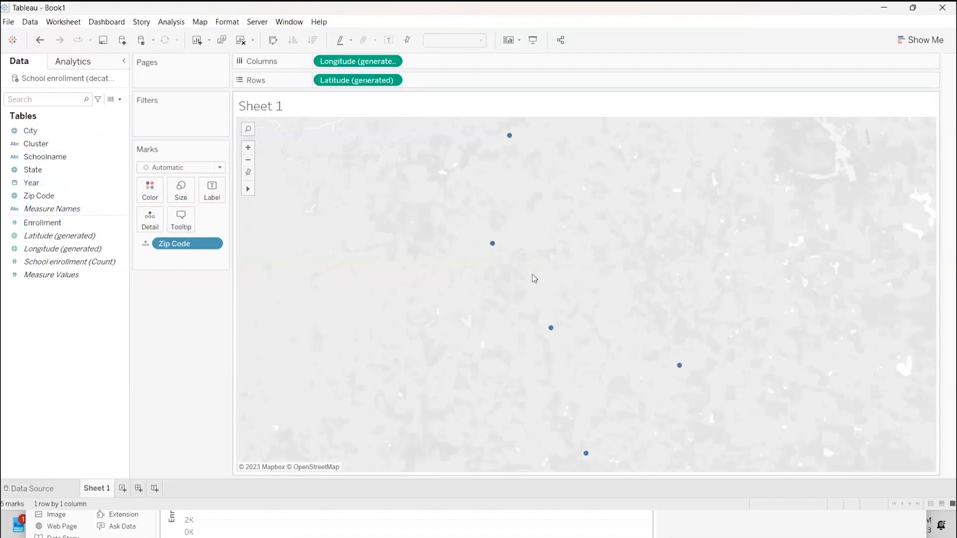
Examine where the zip code marks lie within Georgia and relative to the neighbouring states
scroll(570, 249, down, 2)
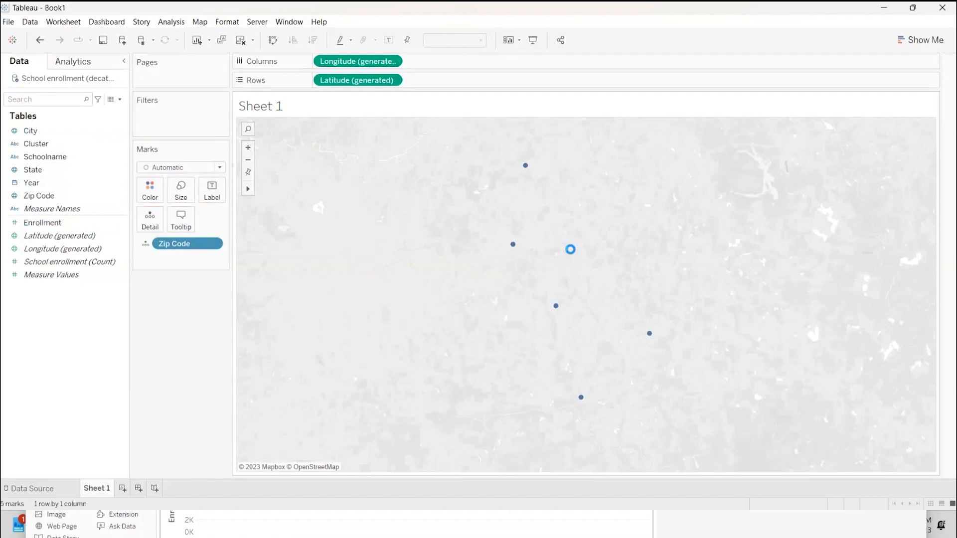
scroll(573, 250, down, 2)
scroll(606, 246, down, 2)
scroll(628, 233, down, 2)
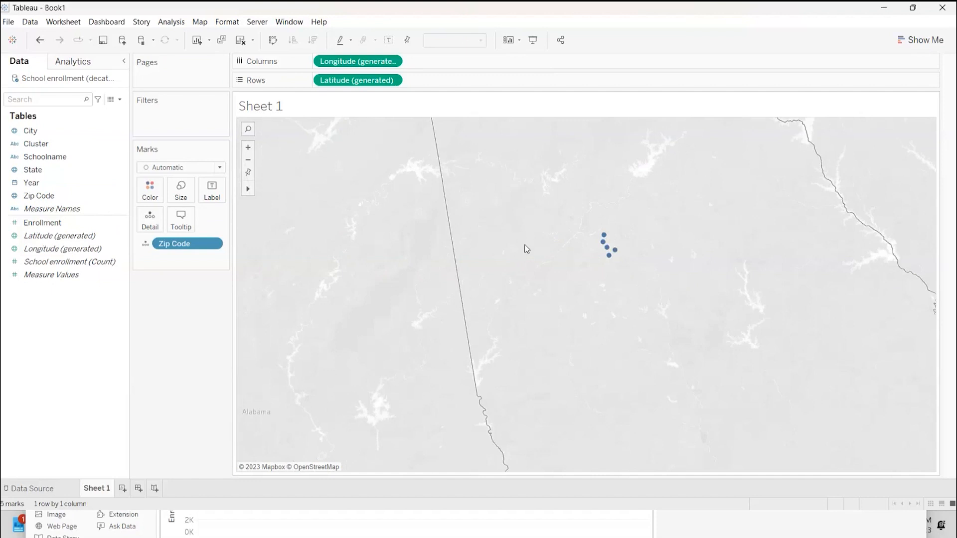
scroll(526, 249, down, 1)
scroll(523, 252, down, 1)
drag(462, 258, 379, 241)
click(273, 189)
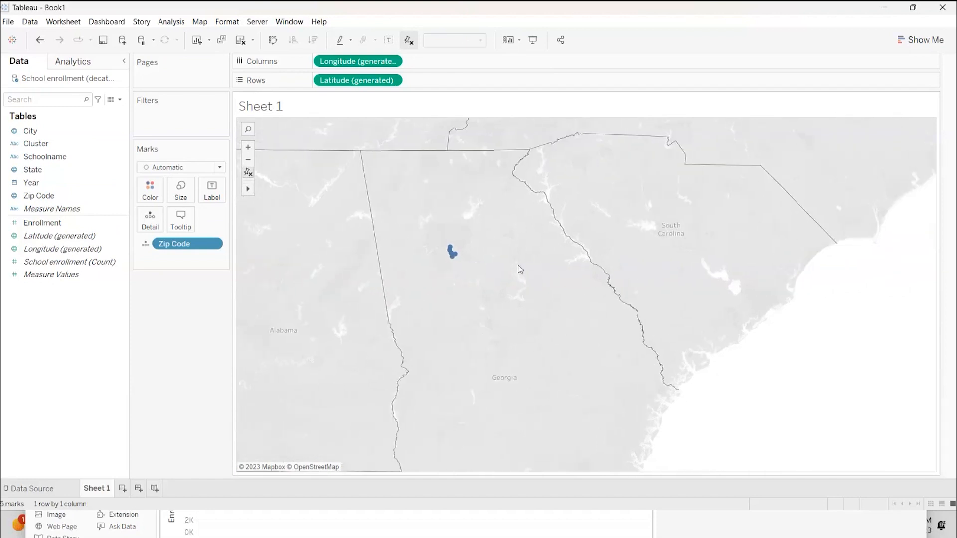
Inspect the individual zip code marks up close, reading a mark's tooltip and shifting the map slightly
scroll(495, 261, up, 1)
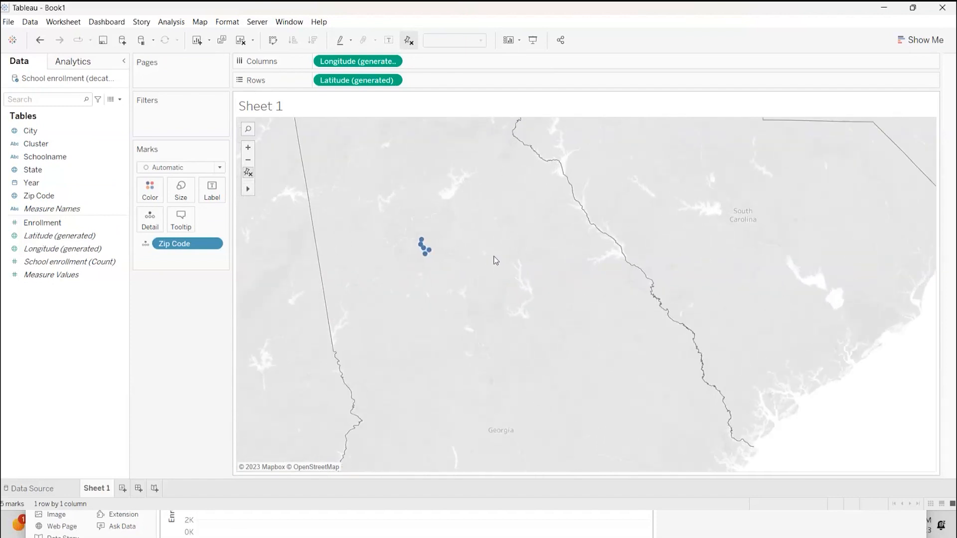
scroll(444, 252, up, 1)
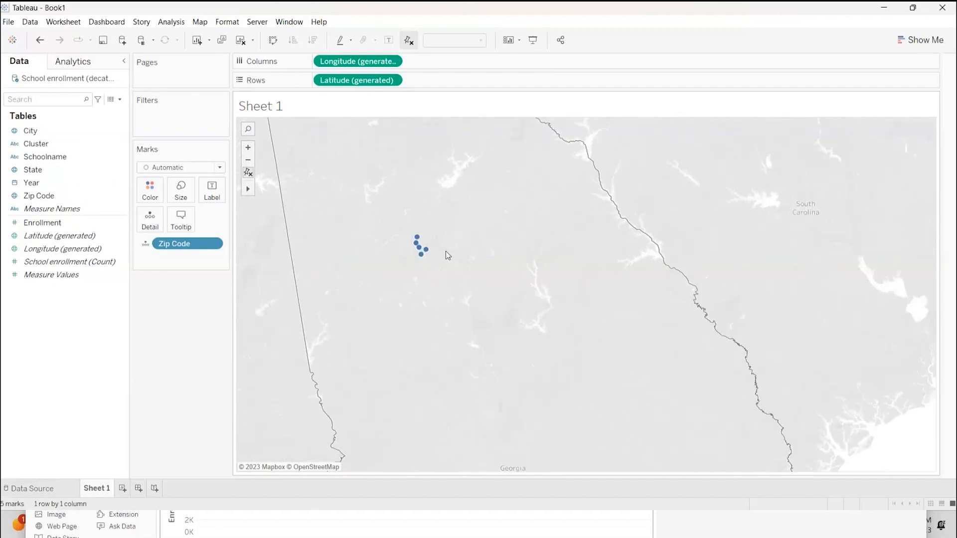
mouse_move(418, 247)
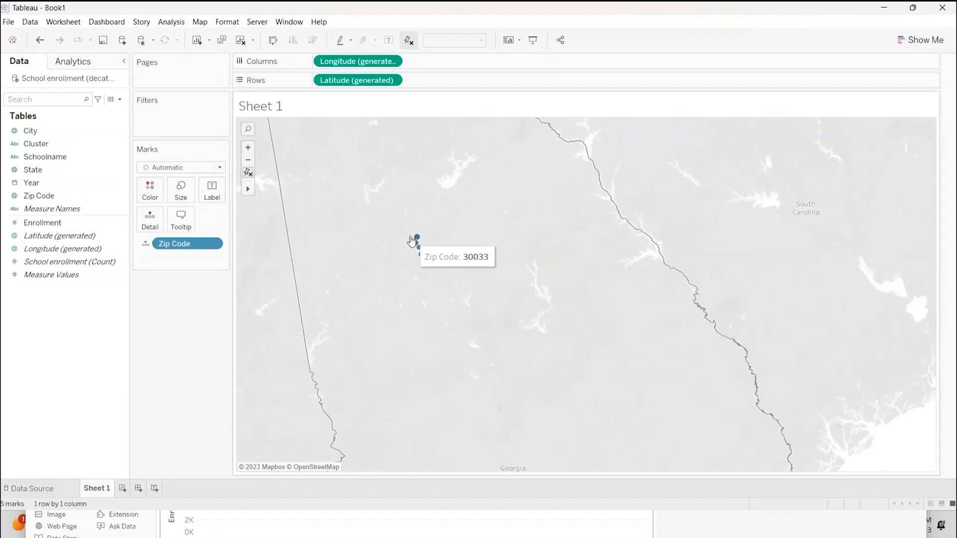
scroll(452, 246, up, 1)
scroll(451, 243, up, 2)
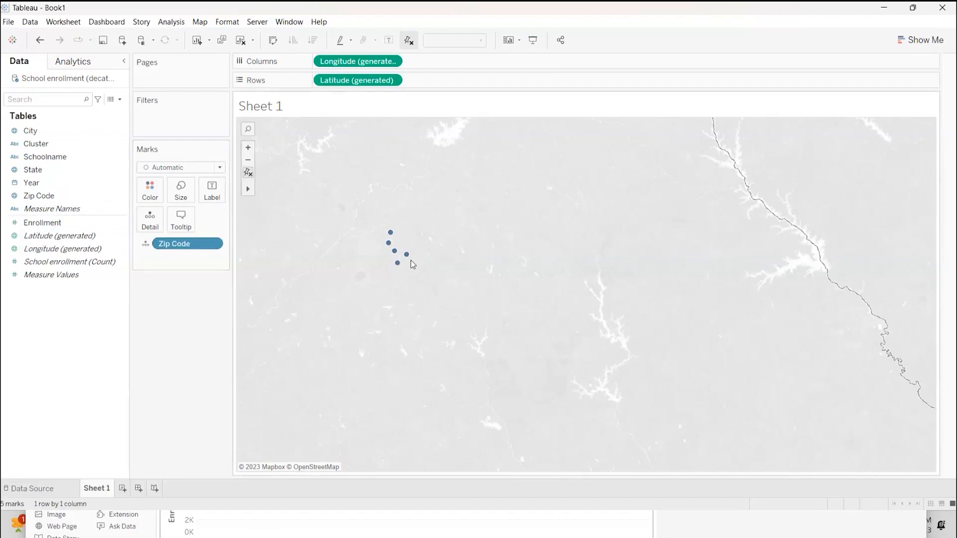
mouse_move(249, 193)
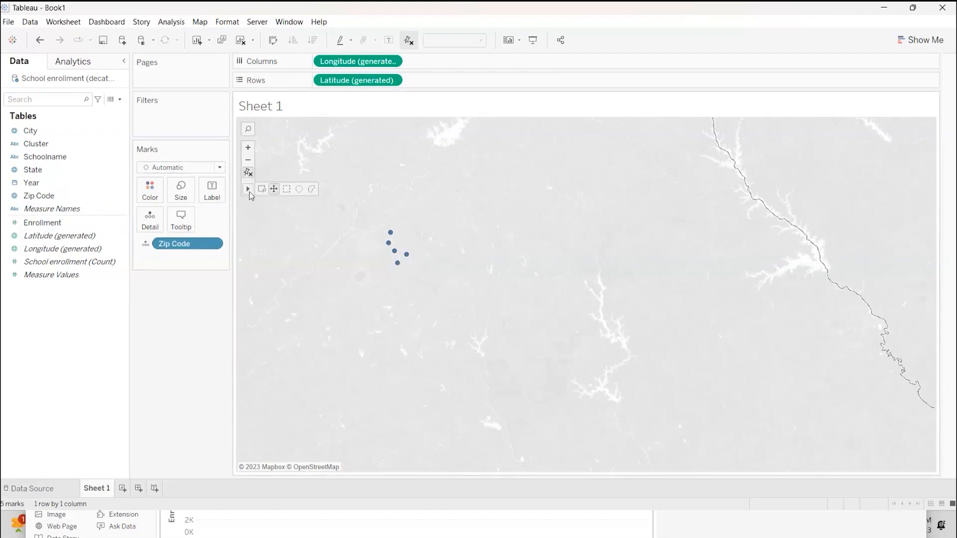
drag(372, 204, 389, 202)
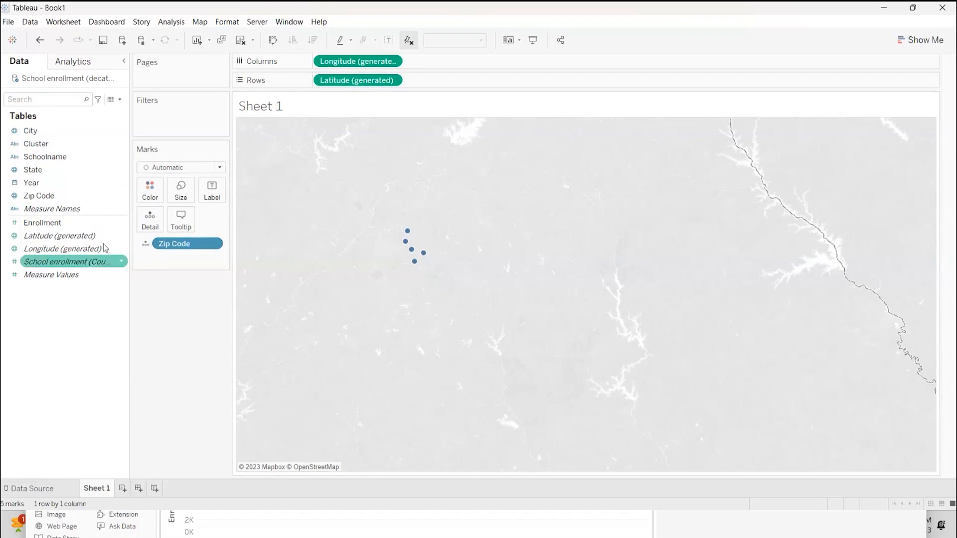
Color the zip code areas on the map by the sum of Enrollment
drag(43, 222, 150, 199)
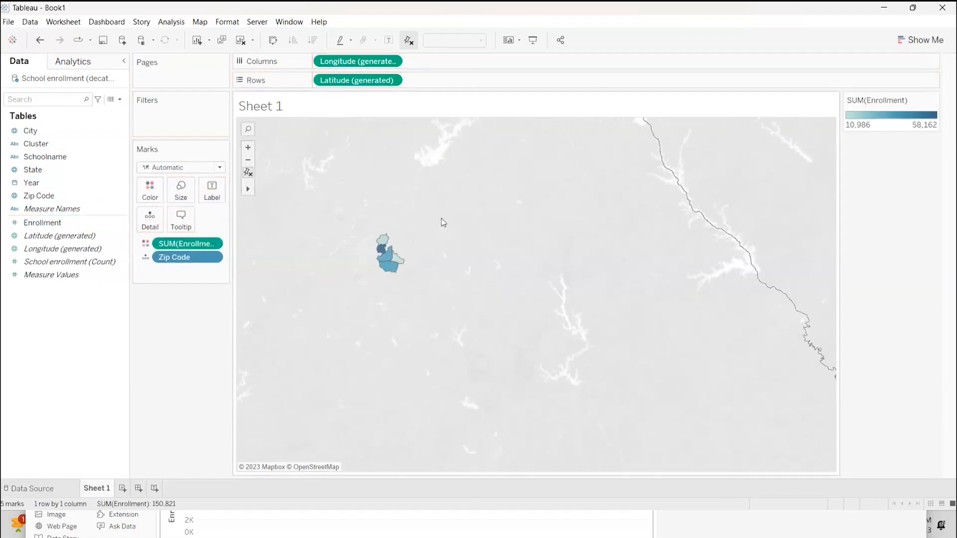
scroll(423, 240, up, 2)
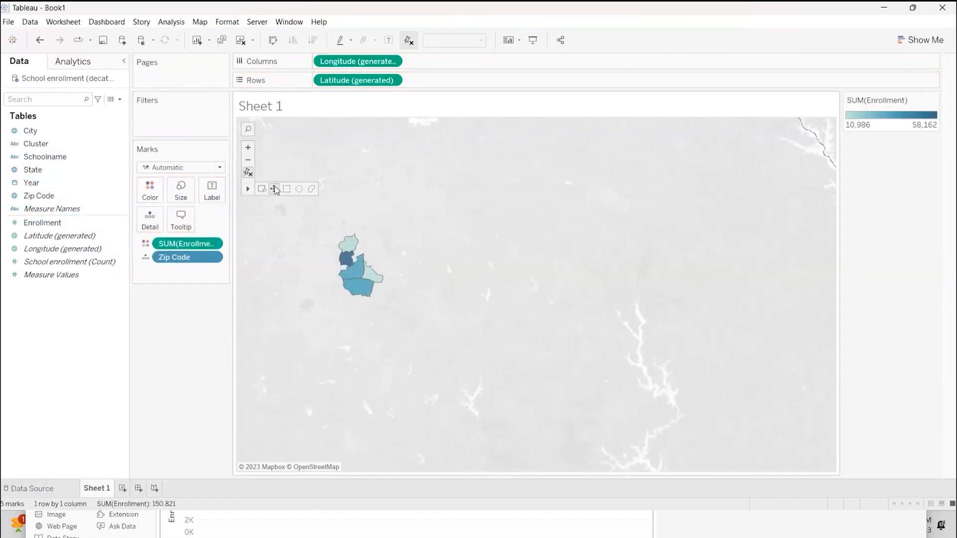
drag(450, 219, 623, 241)
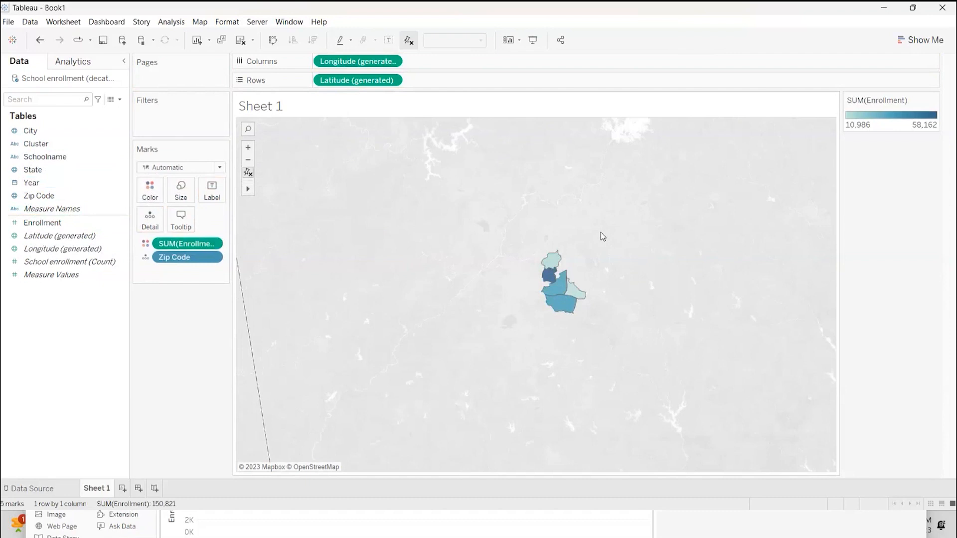
scroll(600, 232, up, 2)
drag(560, 199, 558, 149)
scroll(534, 235, up, 1)
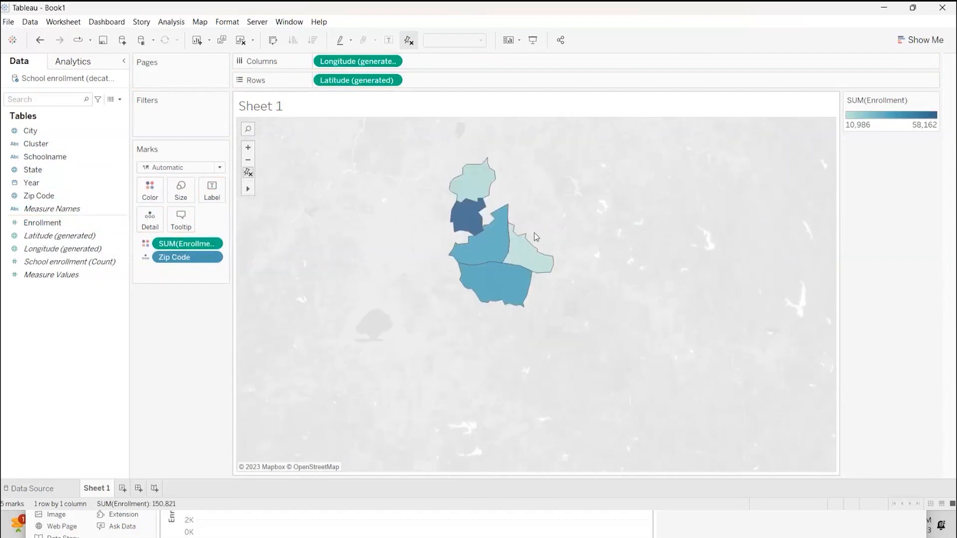
drag(546, 184, 566, 229)
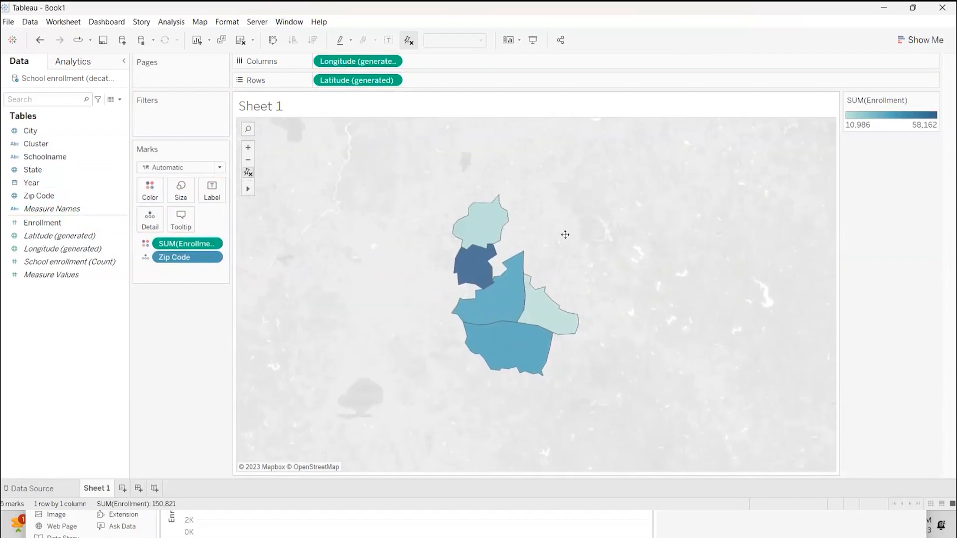
scroll(558, 234, up, 2)
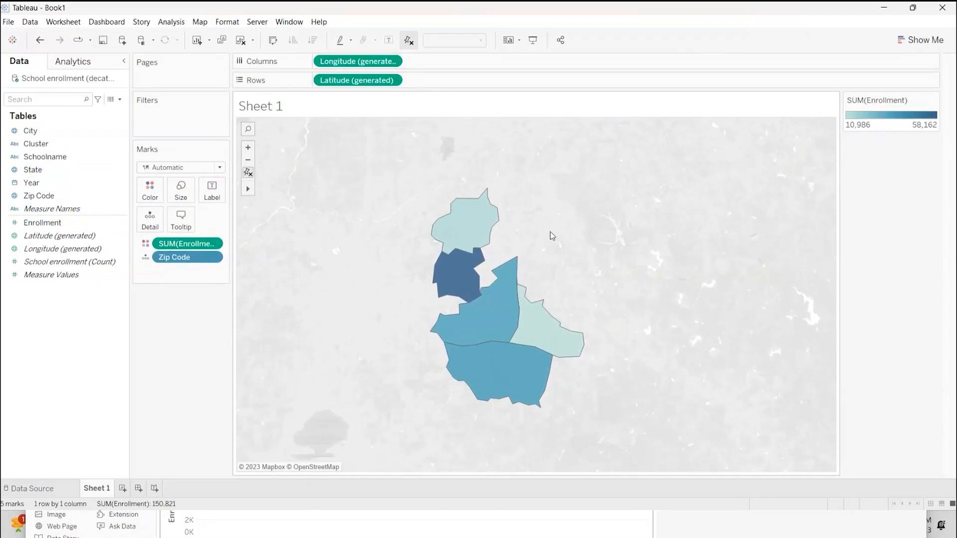
drag(528, 237, 537, 193)
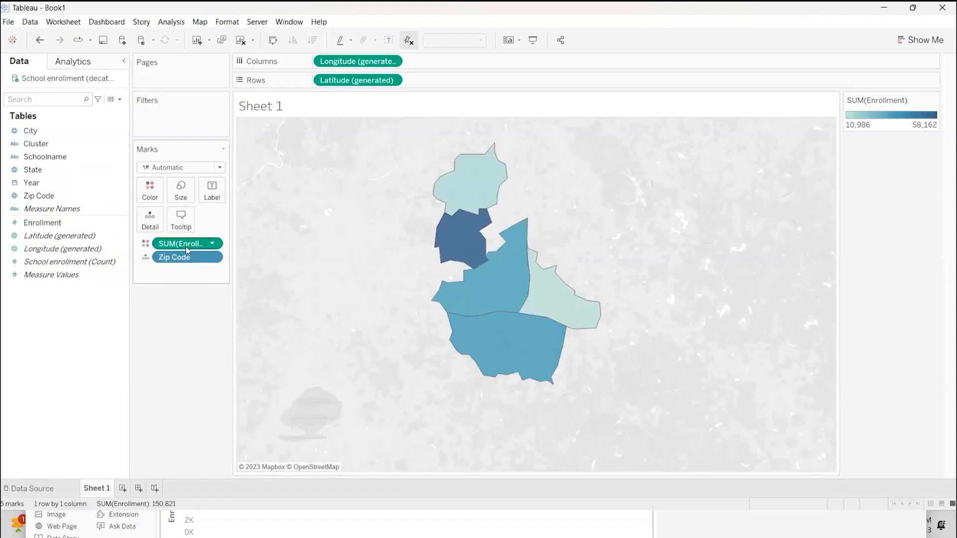
Read the enrollment tooltip of the darkest zip code area and compare its shade with the color legend
mouse_move(474, 257)
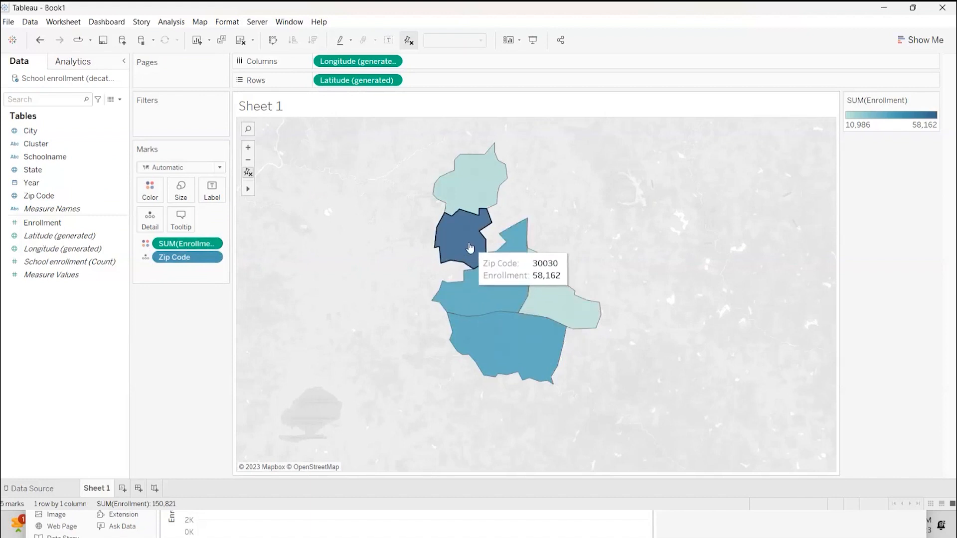
scroll(461, 235, up, 2)
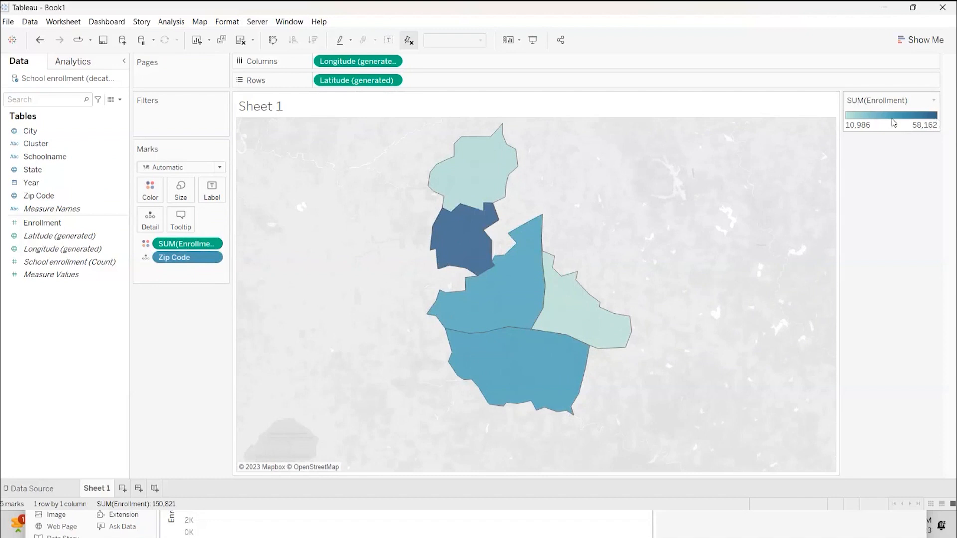
mouse_move(466, 235)
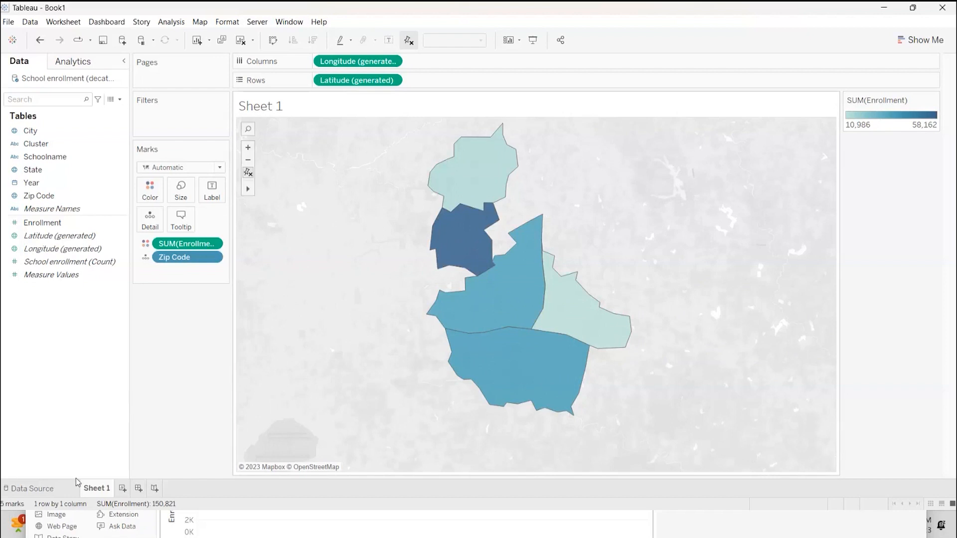
Check the yearly rows of each school in the data source and compare them with the zip code enrollment totals on Sheet 1
click(33, 491)
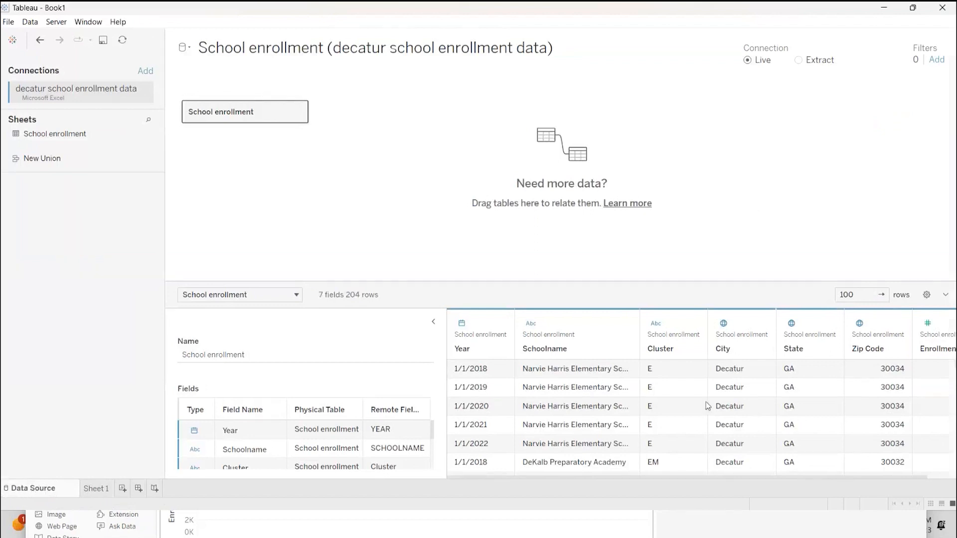
scroll(483, 361, down, 3)
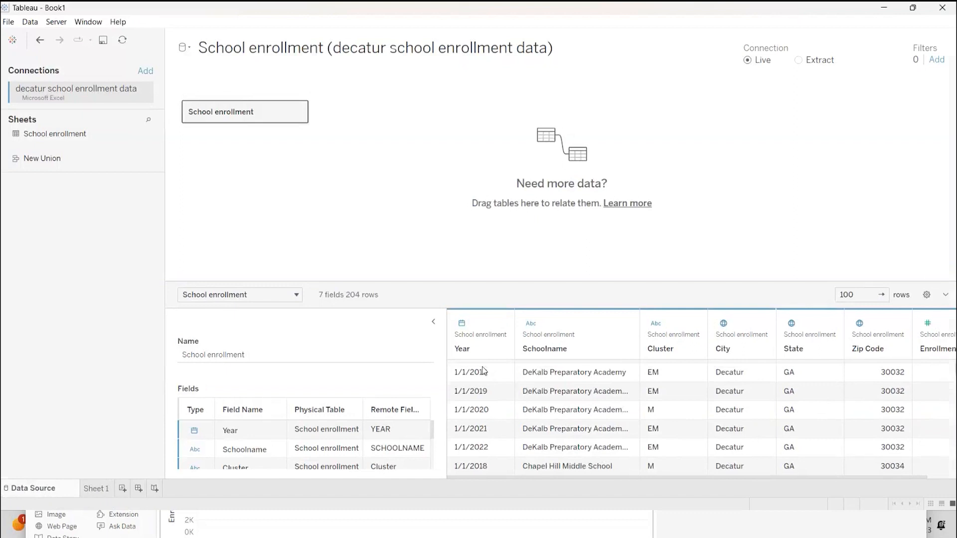
scroll(483, 361, up, 3)
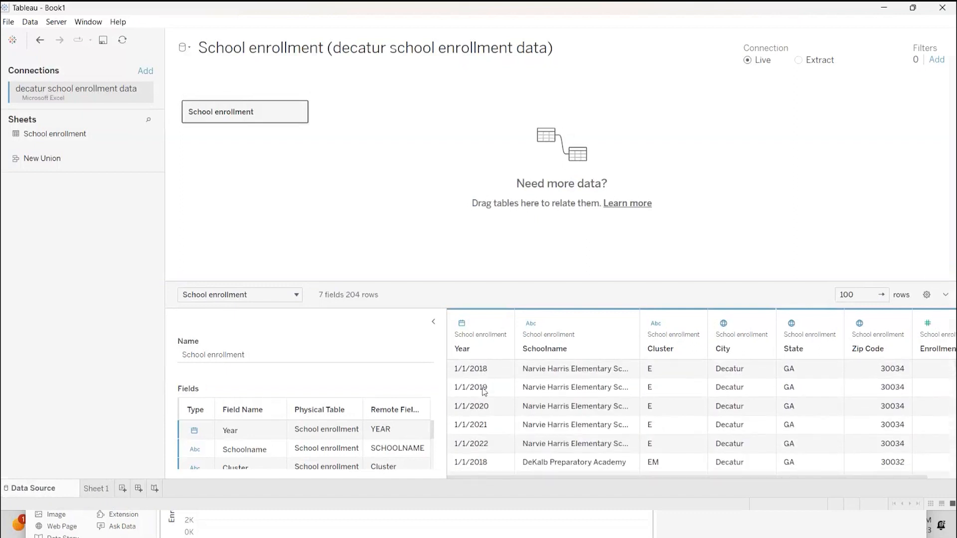
click(95, 489)
mouse_move(467, 209)
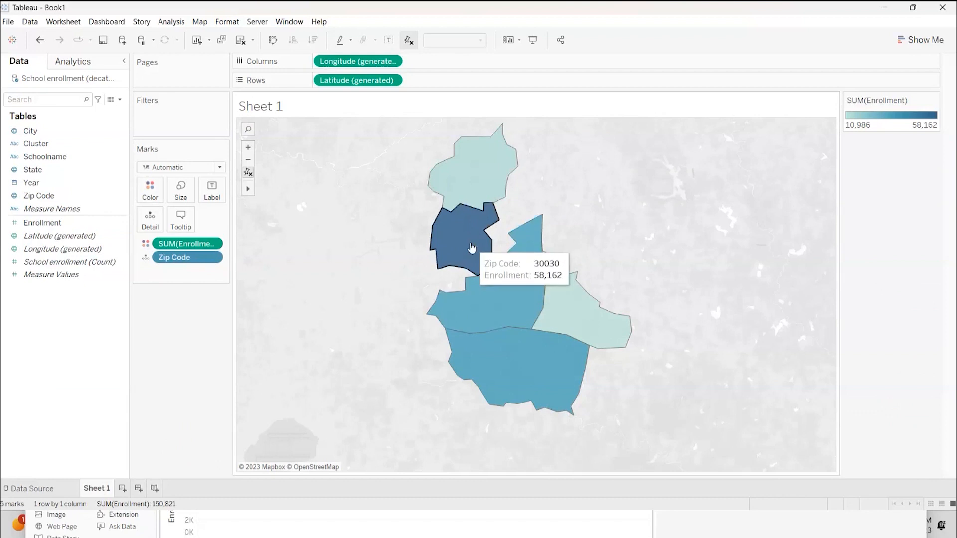
mouse_move(502, 313)
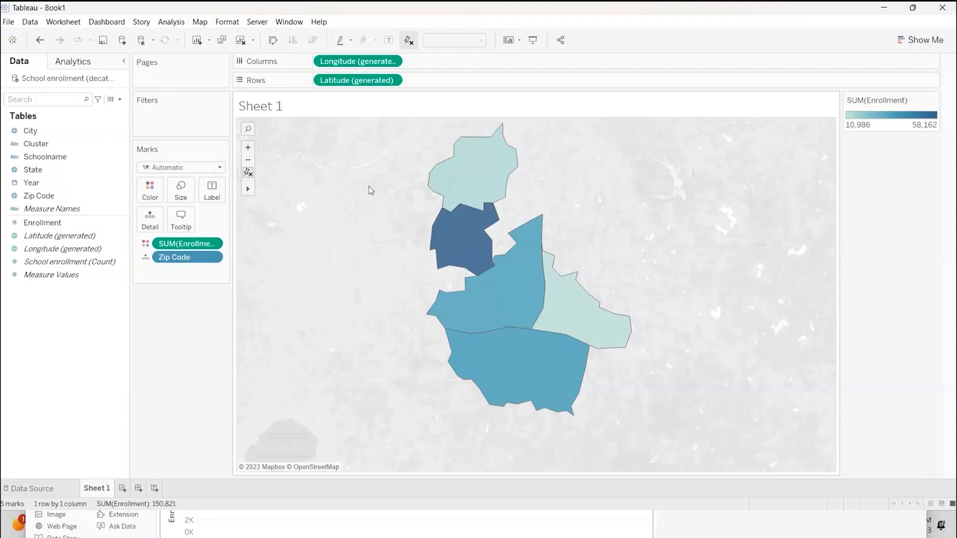
Add a filter on Year by Years with all years from 2018 to 2022 selected, and show it beside the map
click(31, 130)
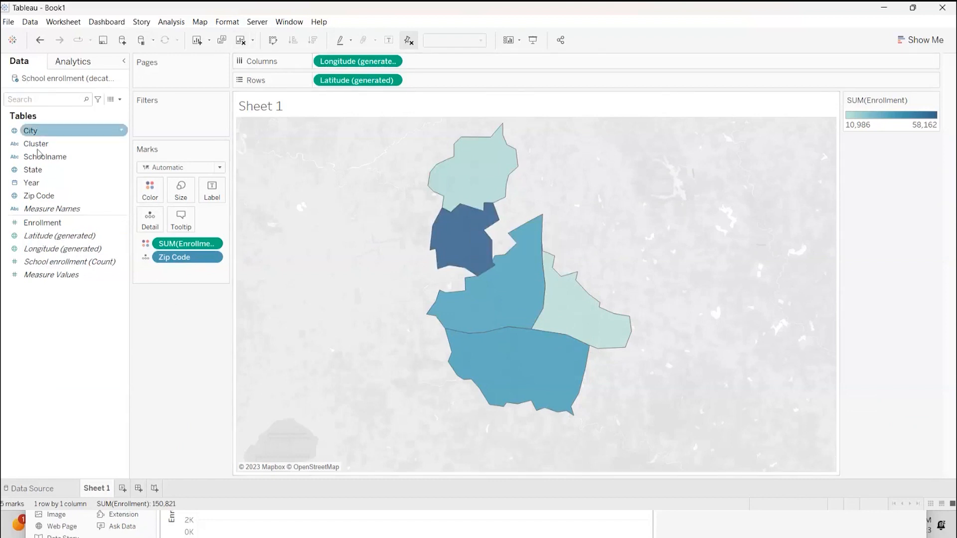
click(36, 183)
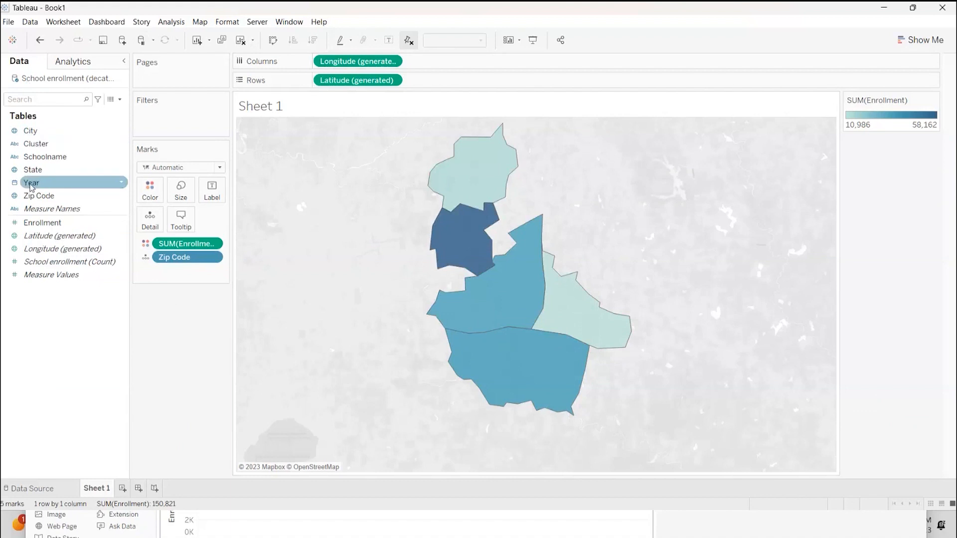
click(31, 187)
drag(33, 186, 166, 122)
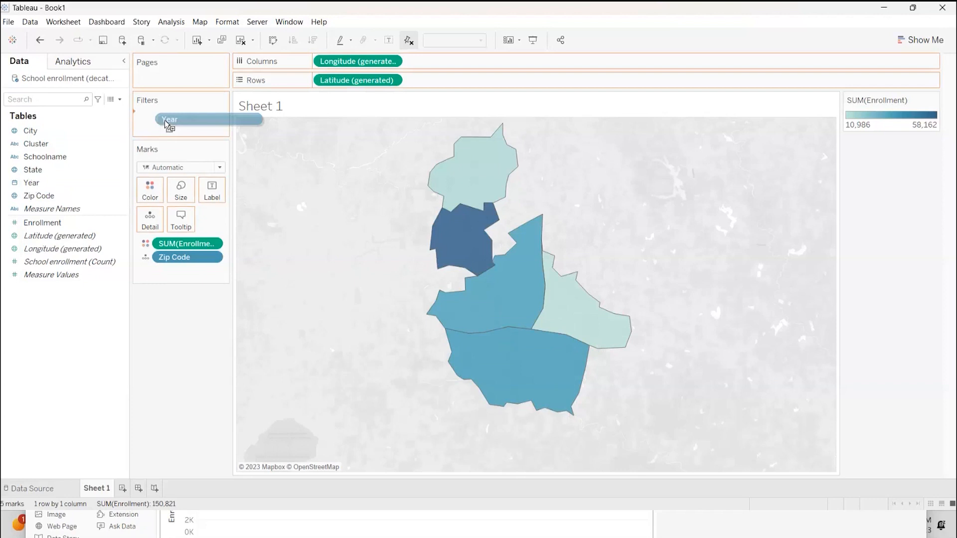
drag(165, 120, 164, 120)
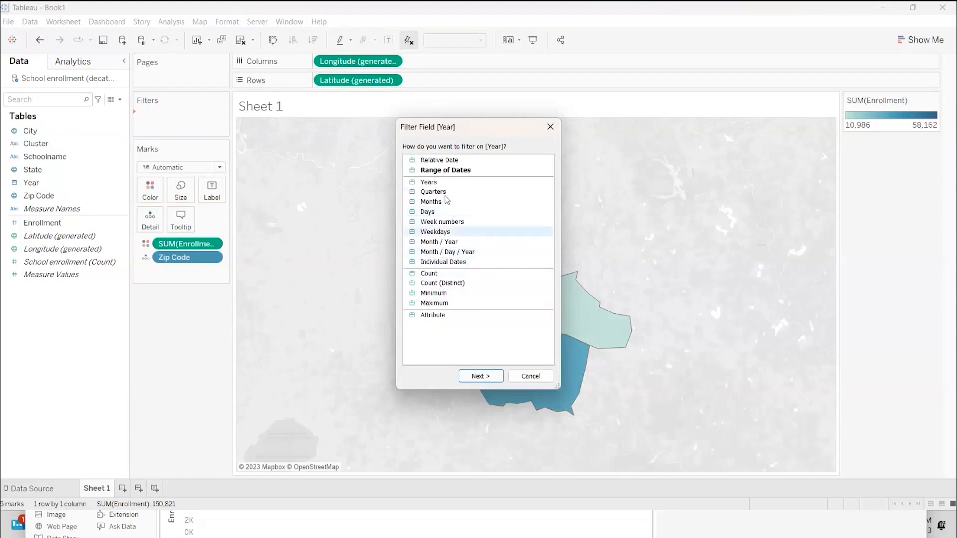
click(434, 181)
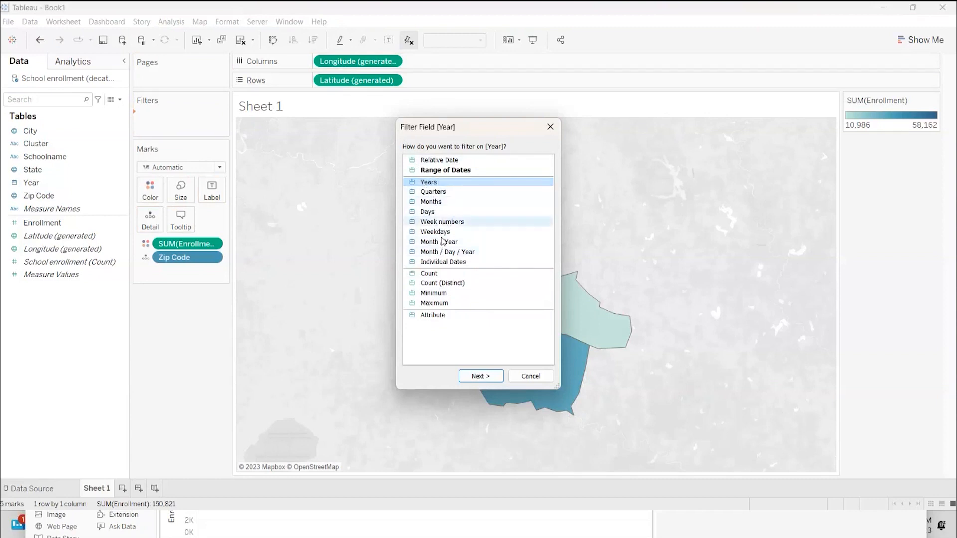
click(481, 376)
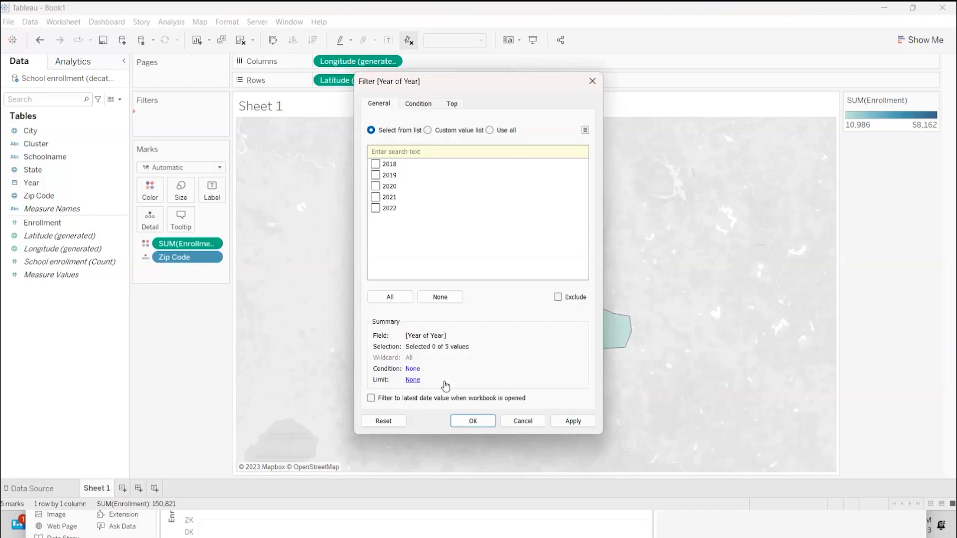
click(391, 296)
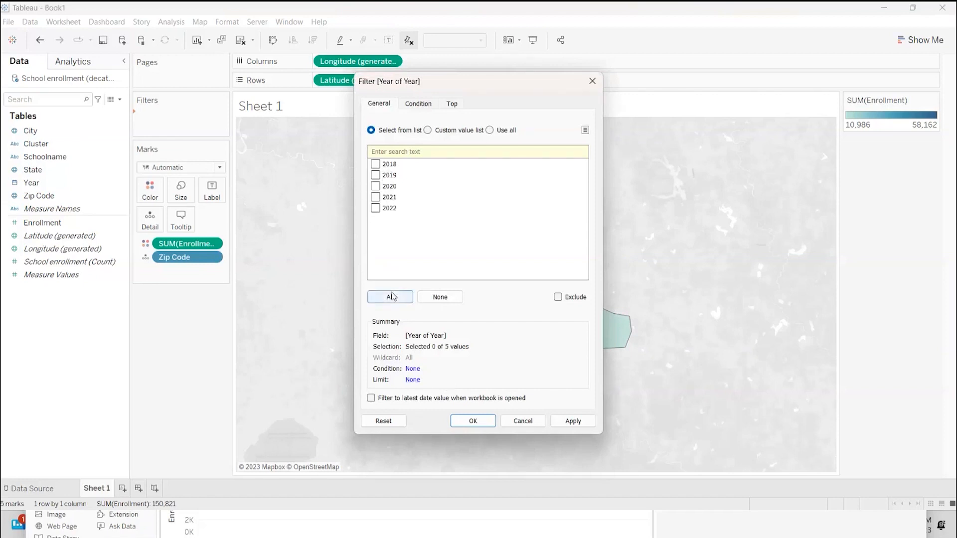
click(390, 297)
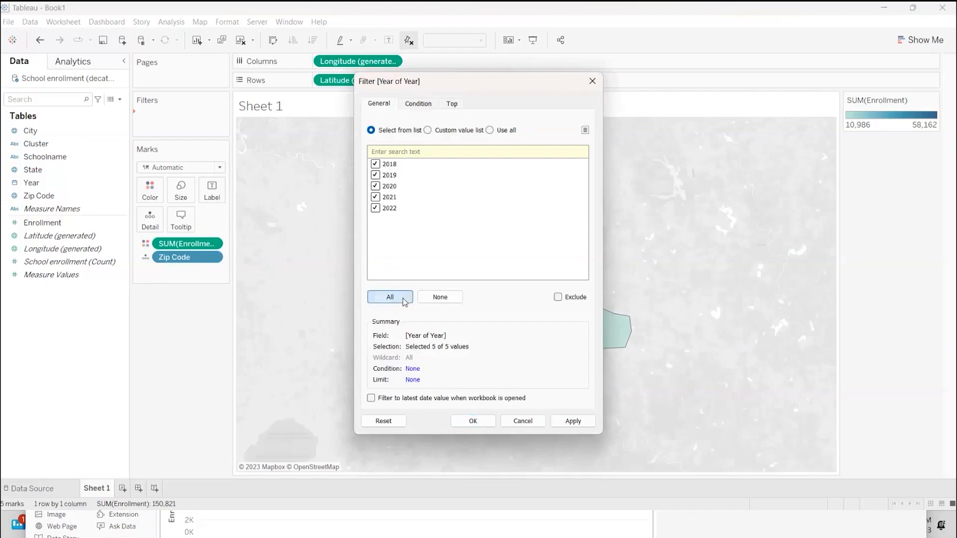
click(472, 422)
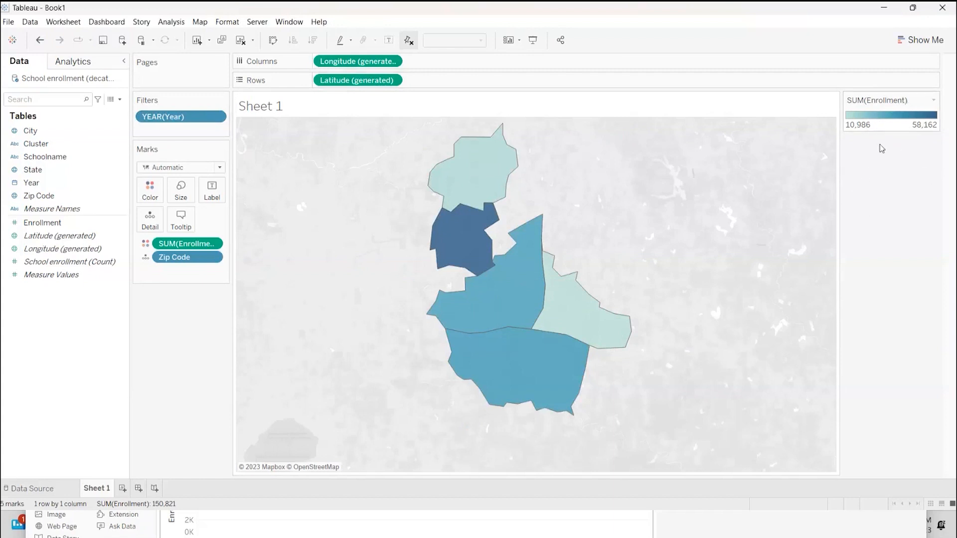
click(217, 117)
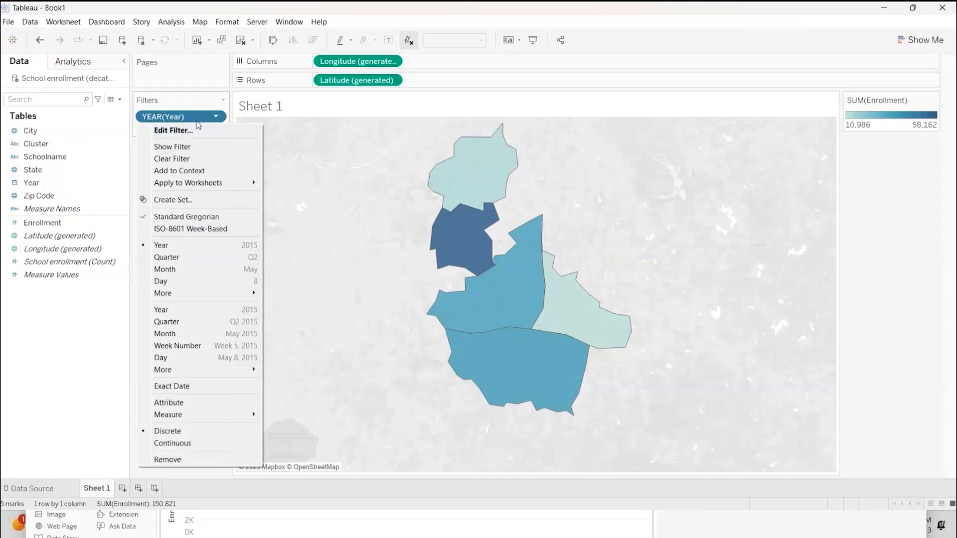
click(183, 146)
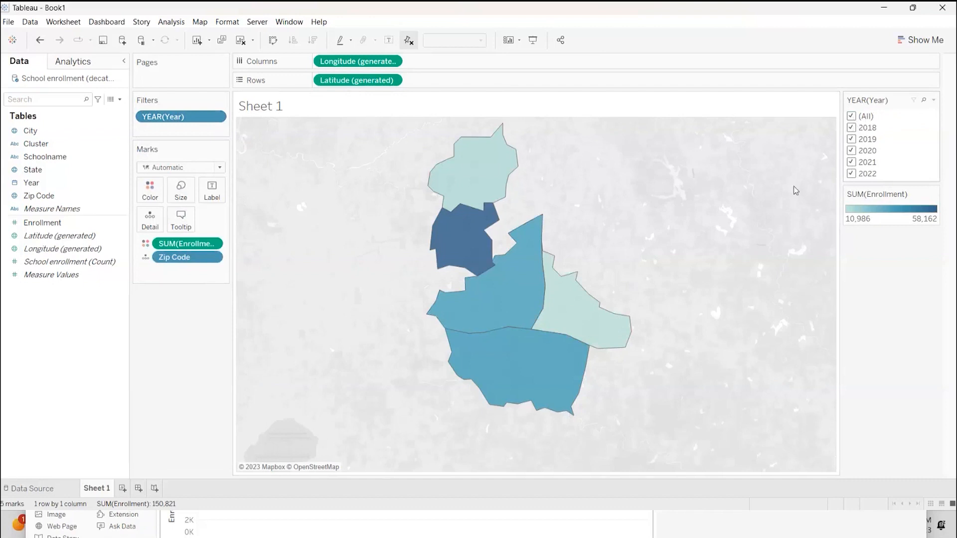
Test the Year filter by limiting the map to 2019, clearing that choice and selecting all years again
click(857, 117)
click(855, 118)
click(852, 131)
click(852, 139)
click(852, 151)
click(852, 142)
click(852, 162)
click(852, 174)
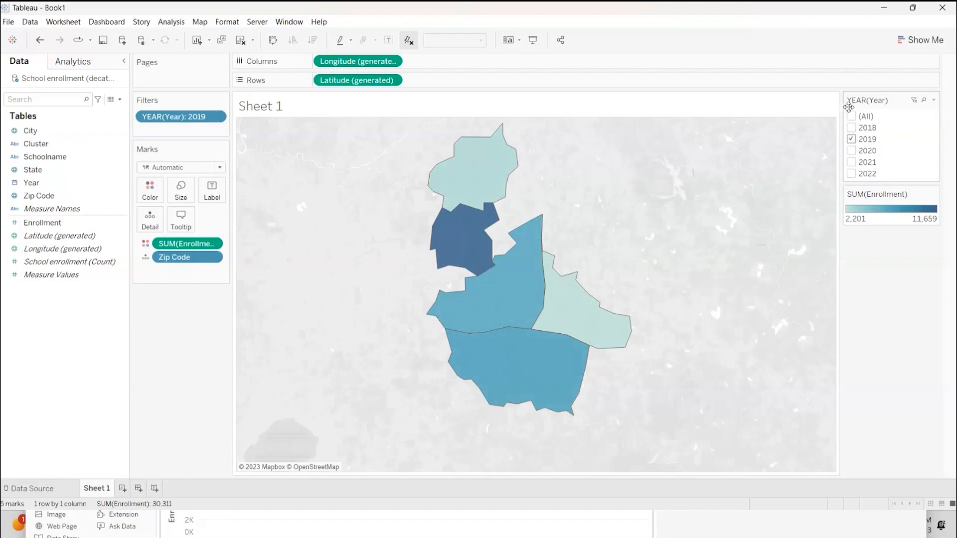
click(852, 142)
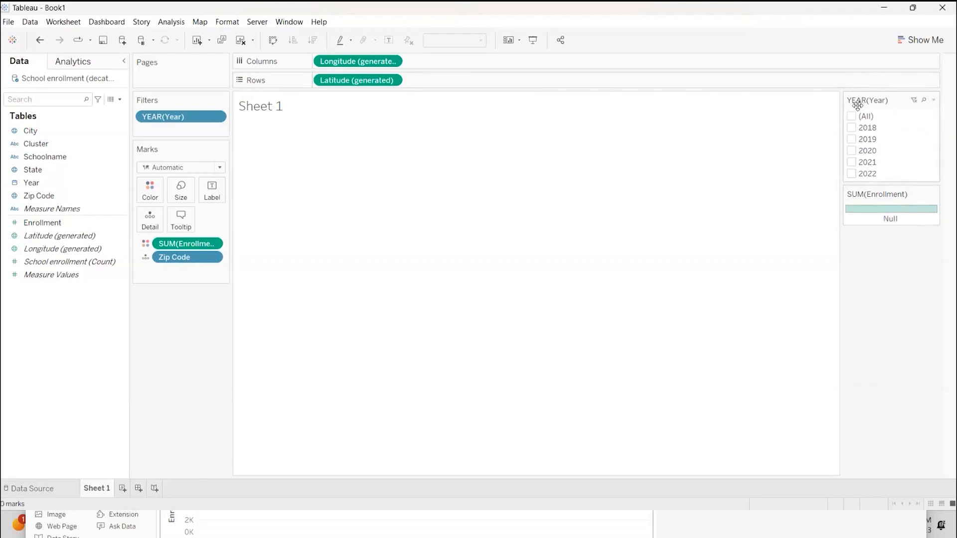
click(856, 117)
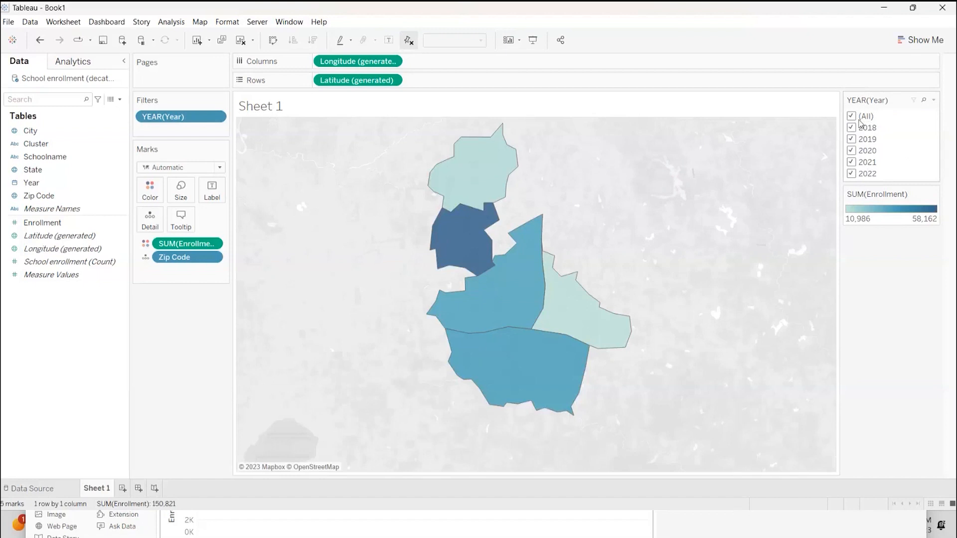
Review the general and condition settings of the Year filter and leave them without changes
click(217, 117)
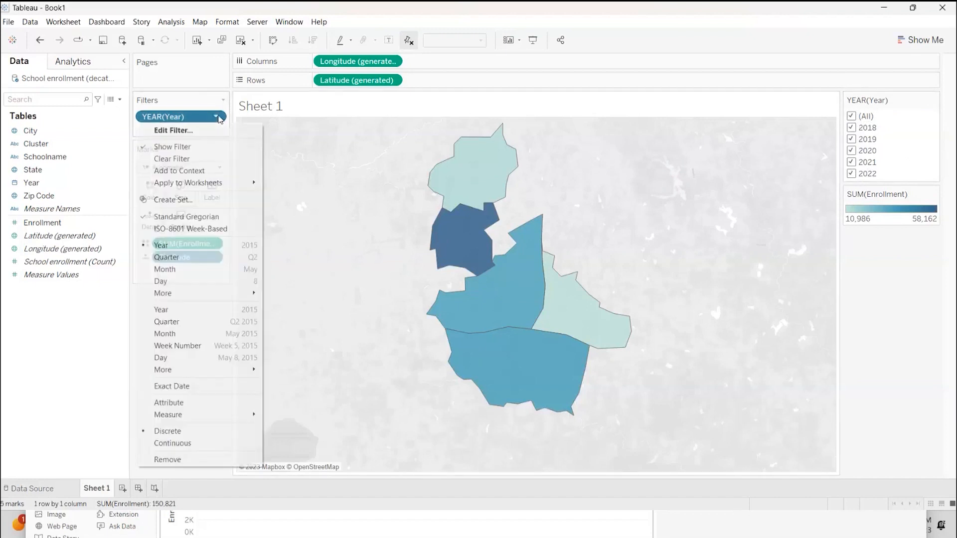
click(186, 130)
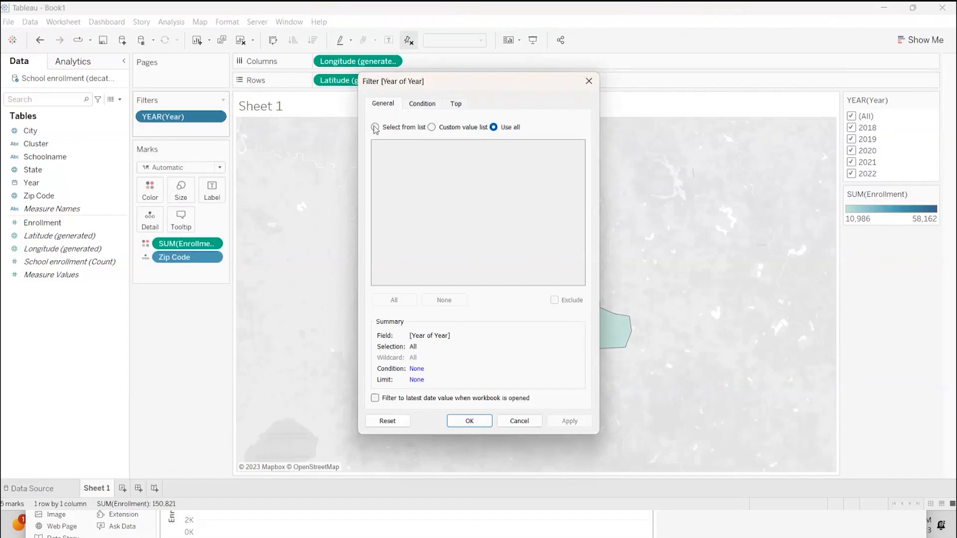
click(432, 107)
click(382, 108)
click(513, 422)
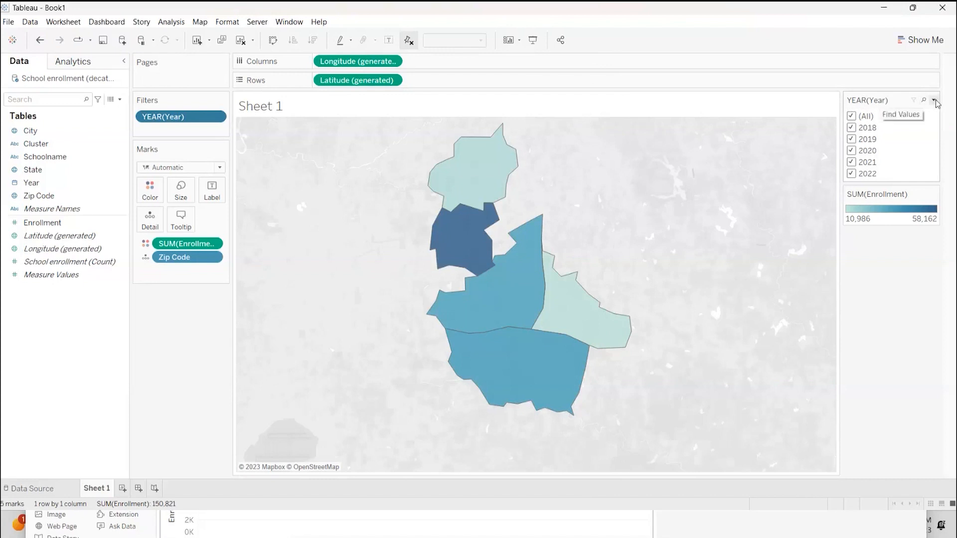
Try the single-value dropdown style for the Year filter, and switch the filter to a single-value list
click(935, 101)
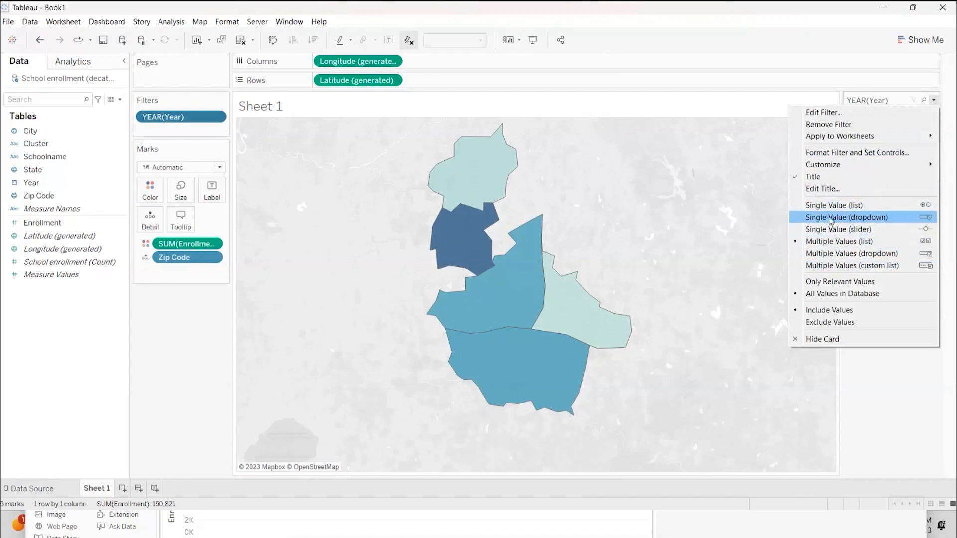
click(864, 220)
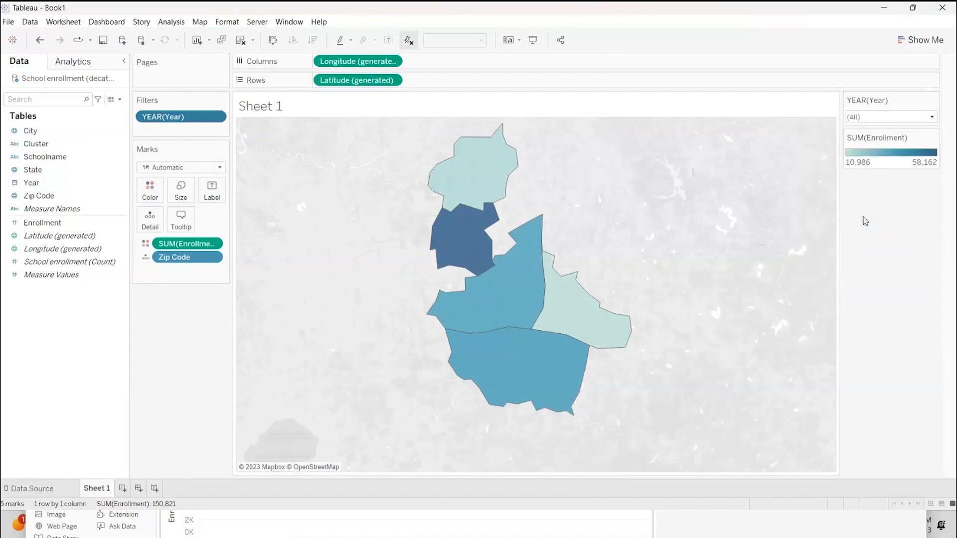
click(933, 100)
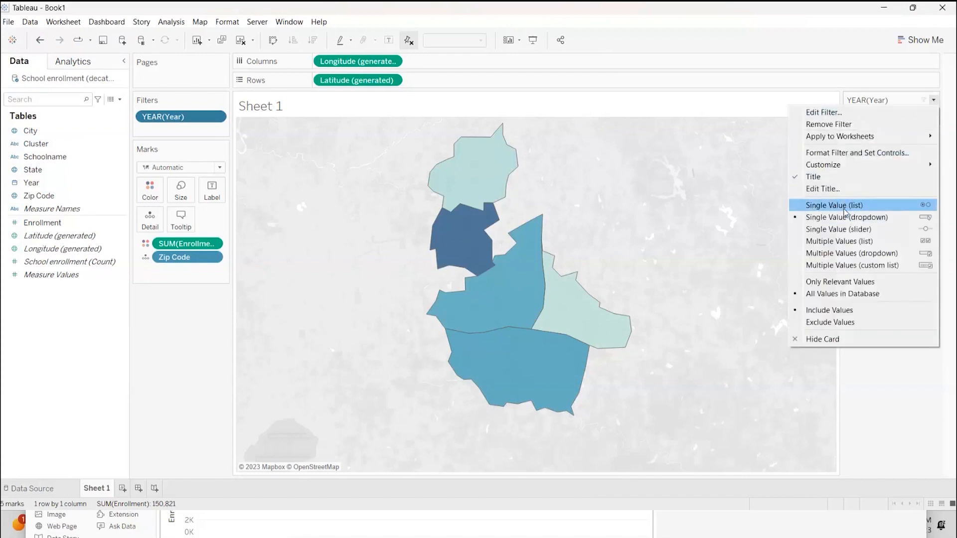
click(832, 205)
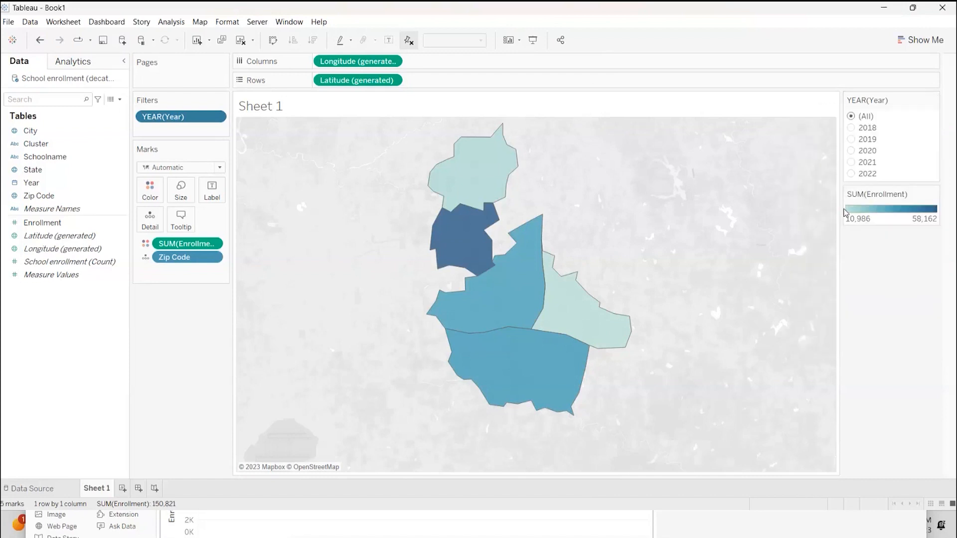
Compare the map for 2018, 2019, 2020 and 2022 with the Year filter, and return it to all years
click(853, 130)
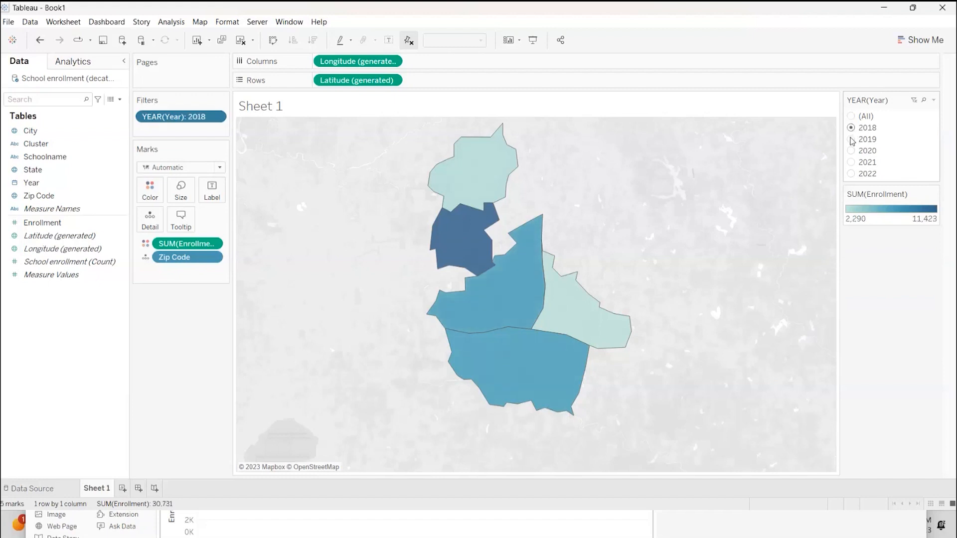
click(852, 141)
click(850, 151)
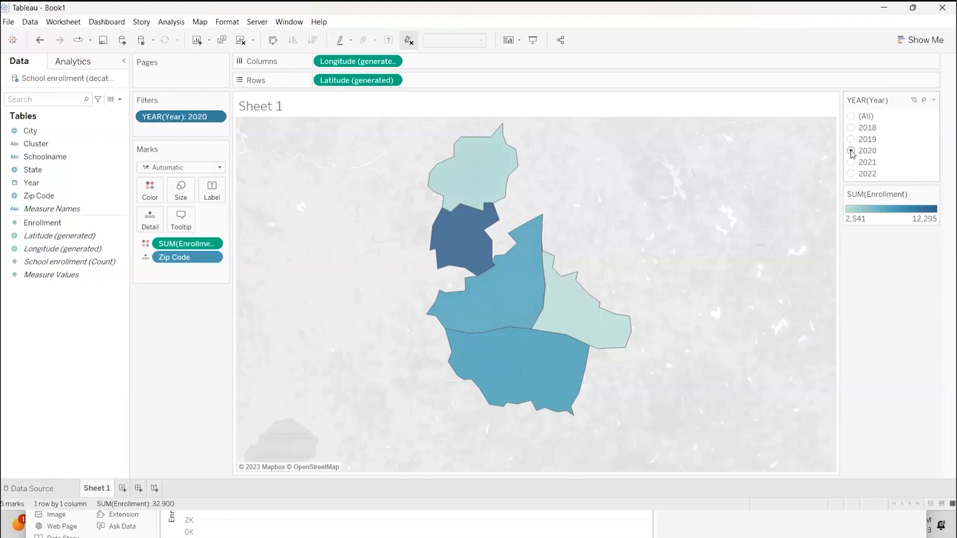
click(852, 174)
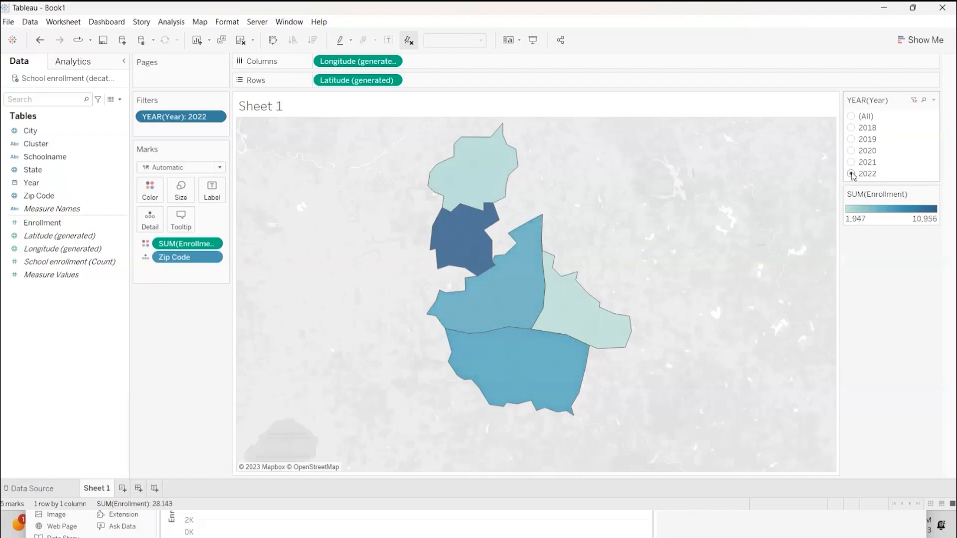
click(852, 151)
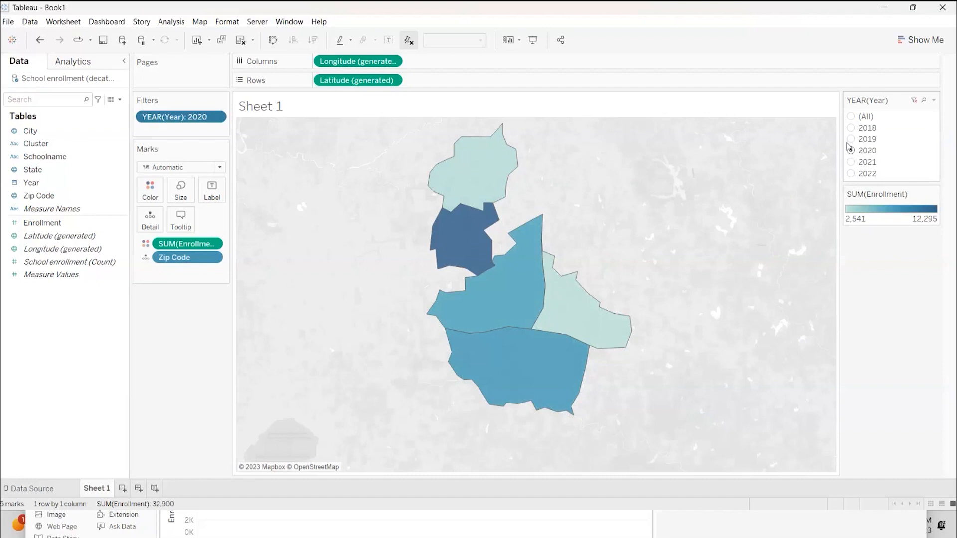
click(852, 140)
click(850, 118)
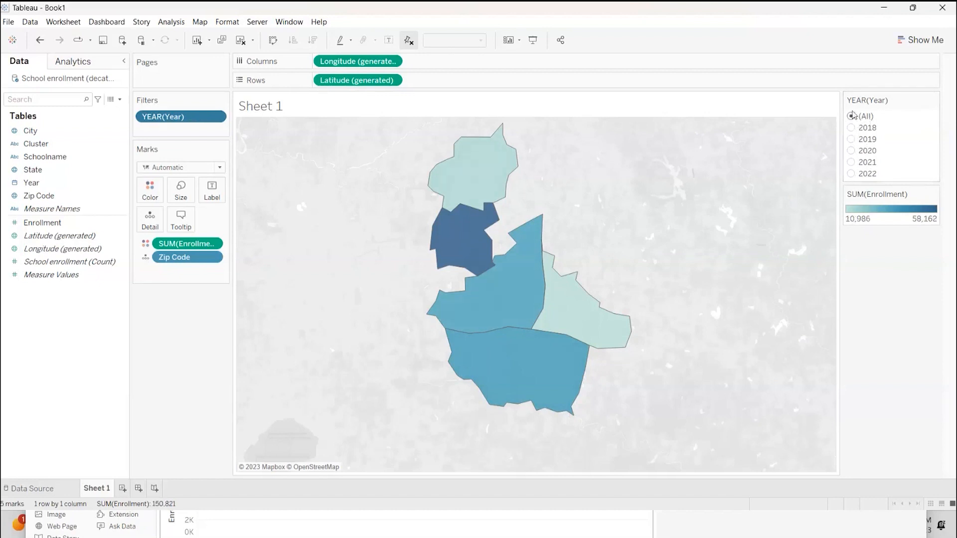
Customize the Year filter so it does not offer the "All" value
click(935, 101)
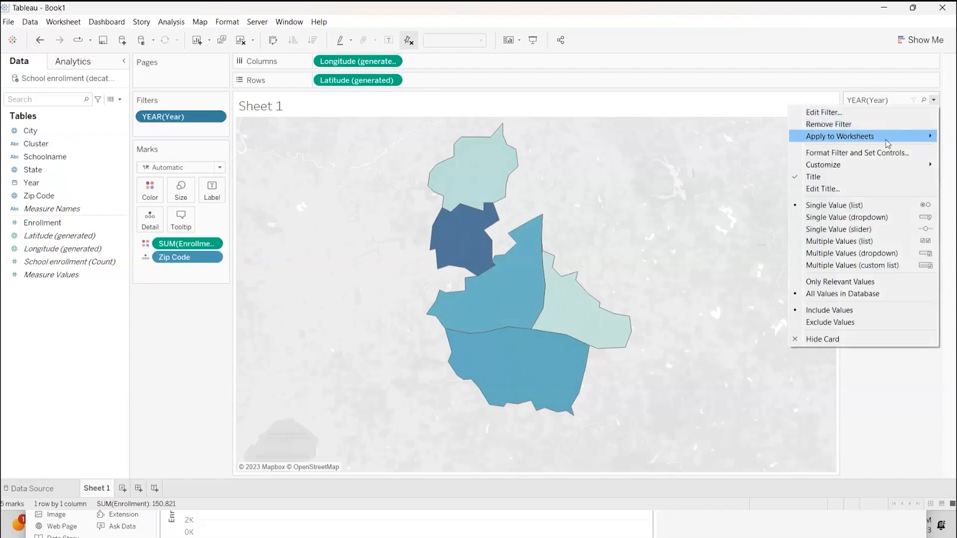
mouse_move(861, 167)
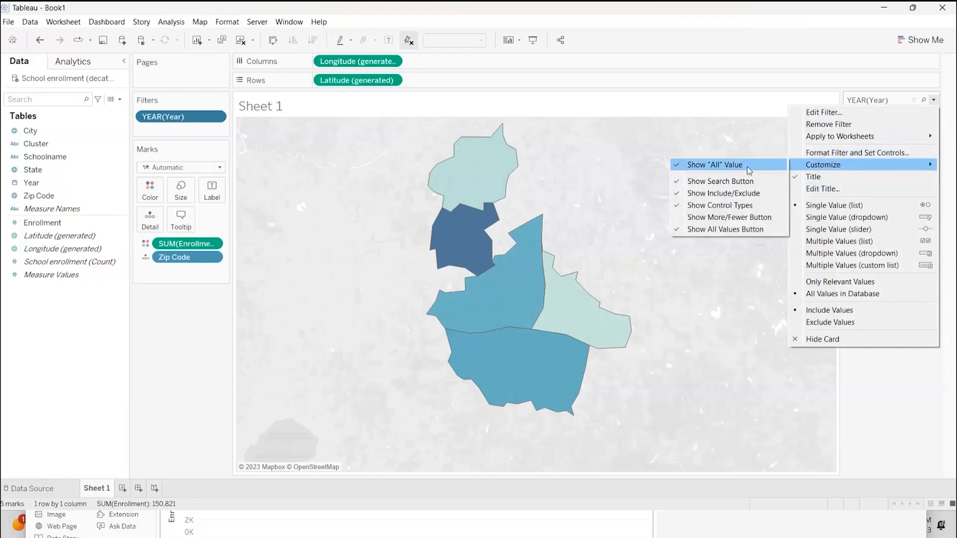
click(747, 168)
Step the Year filter through each year from 2018 to 2022, compare it with 2018 again, and leave it on 2022
click(851, 117)
click(852, 128)
click(852, 139)
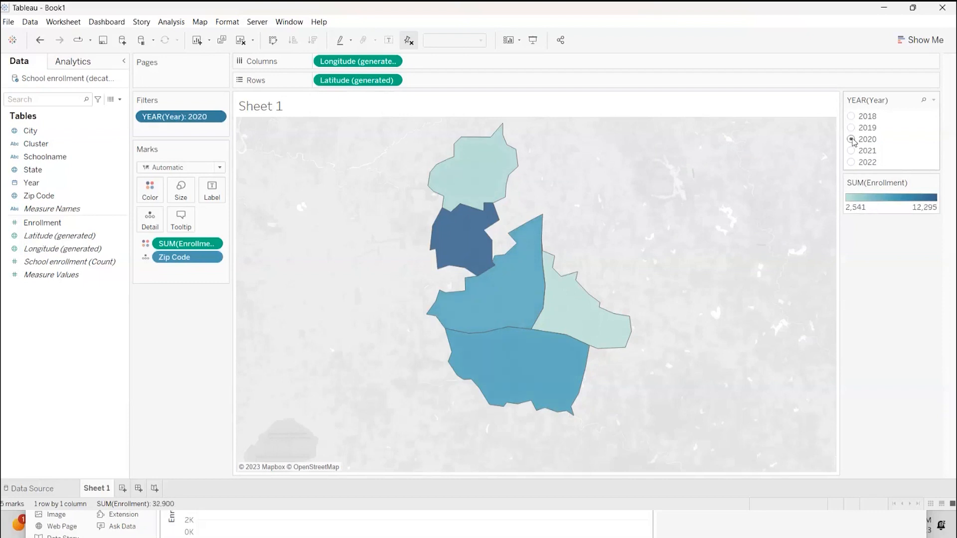
click(852, 151)
click(851, 163)
click(851, 116)
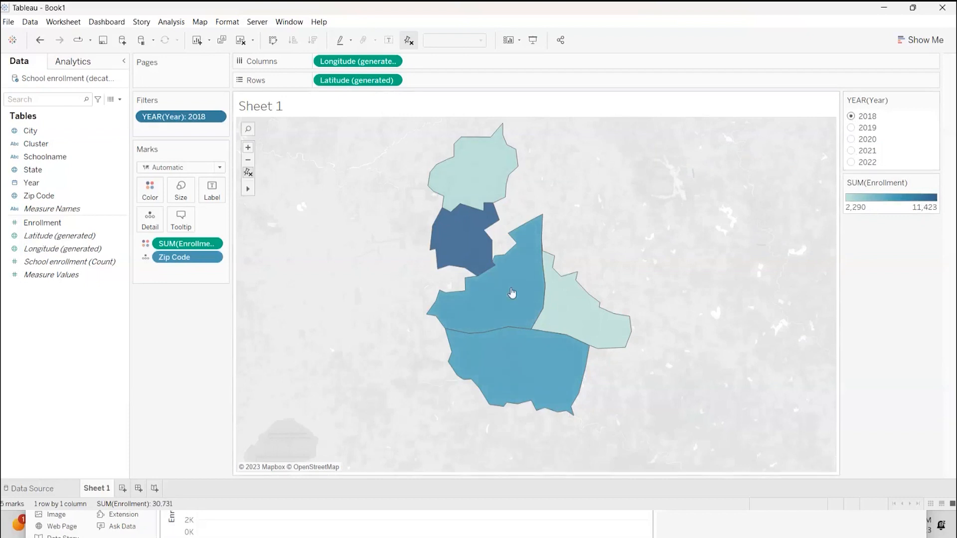
mouse_move(475, 220)
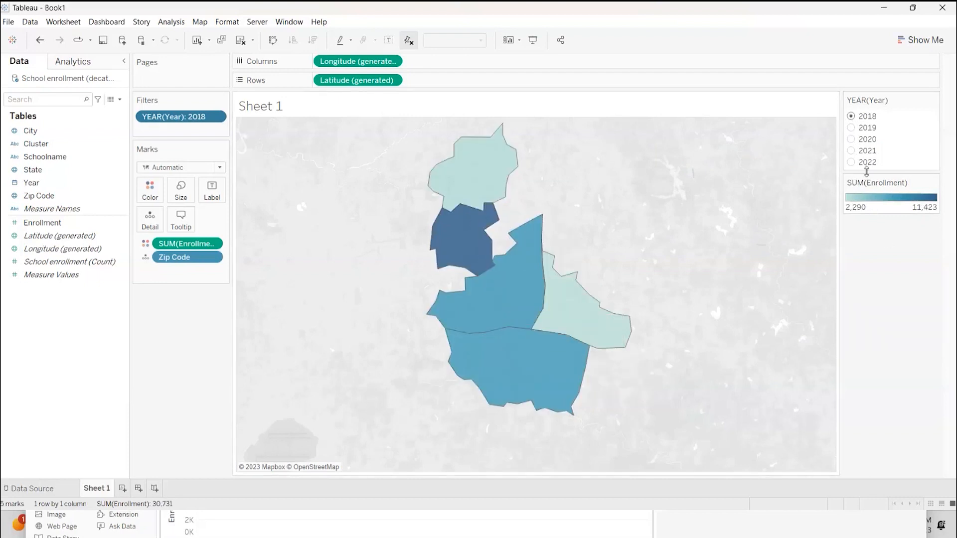
click(851, 151)
click(851, 162)
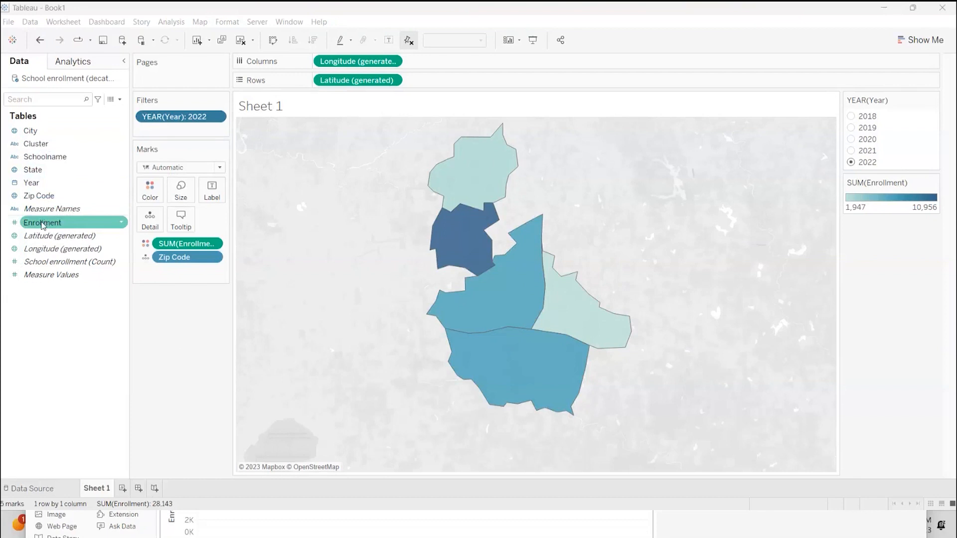
Label each zip code area with its Enrollment, and check the labels for 2020, 2018 and 2021, ending on 2022
drag(46, 225, 211, 190)
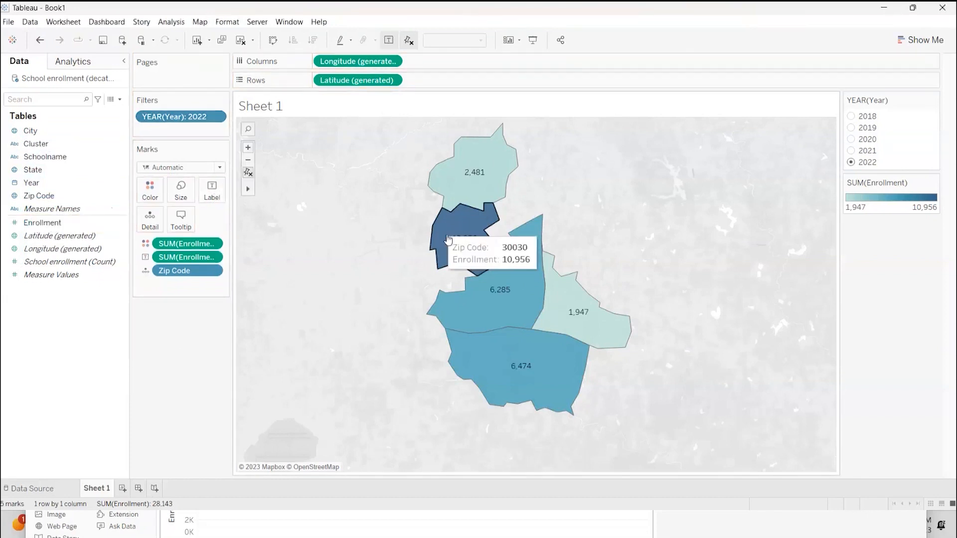
click(853, 140)
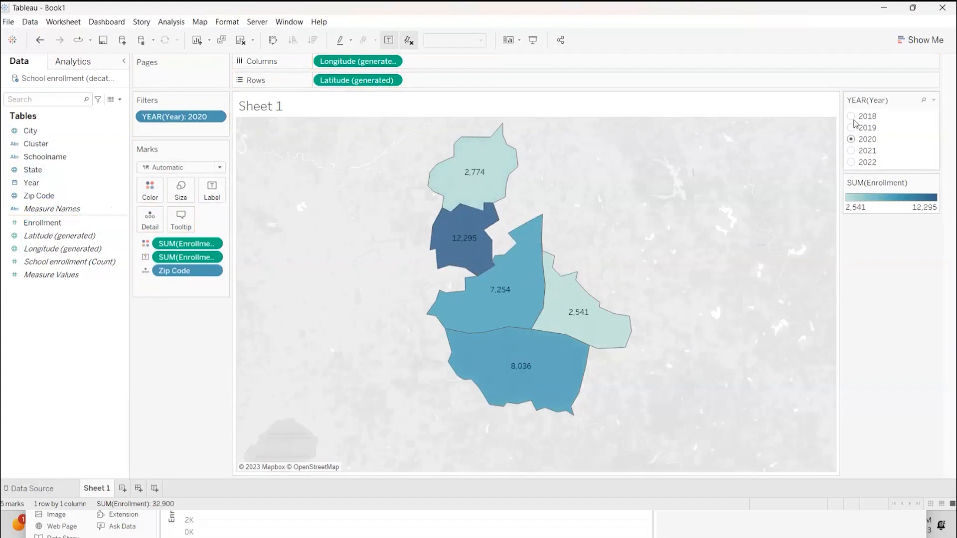
click(852, 117)
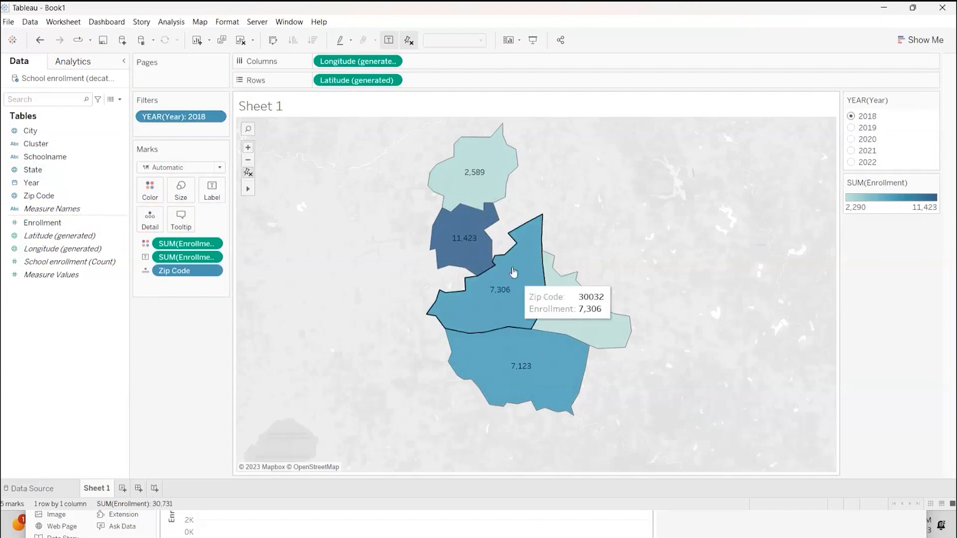
click(853, 141)
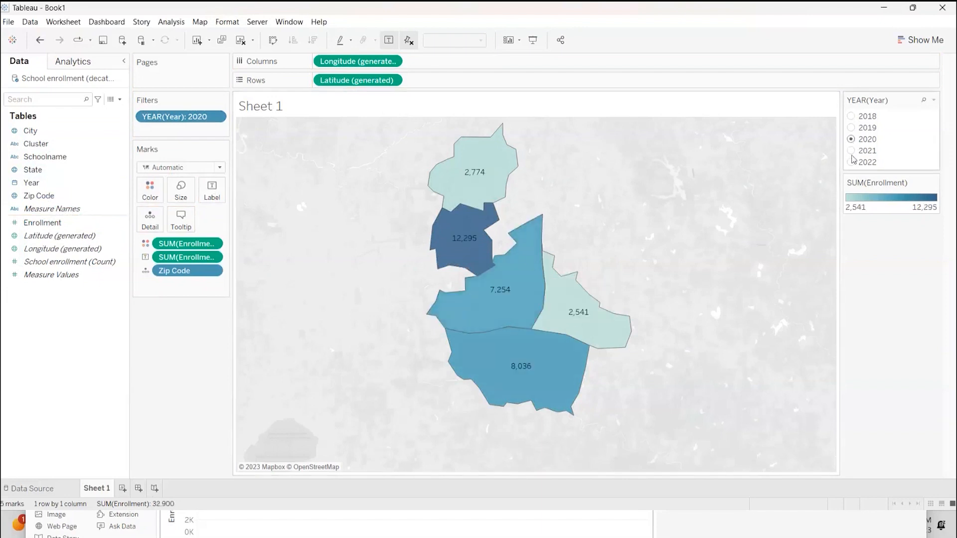
click(853, 152)
click(851, 163)
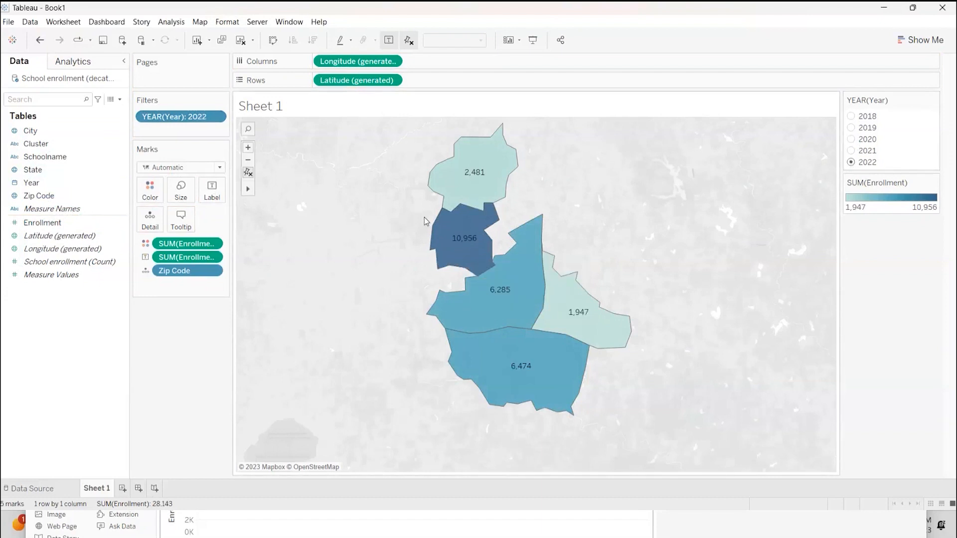
mouse_move(474, 176)
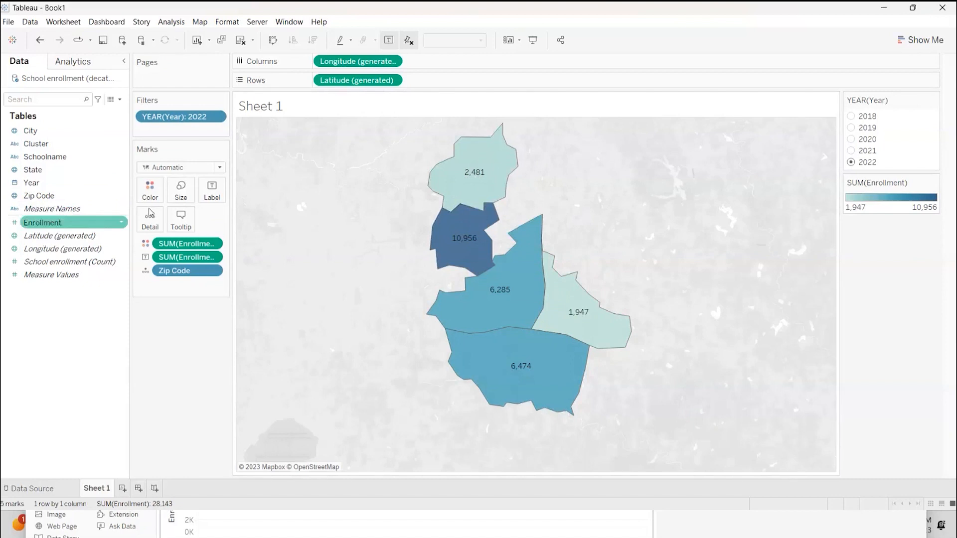
Add Zip Code to the map labels alongside the enrollment values
click(31, 198)
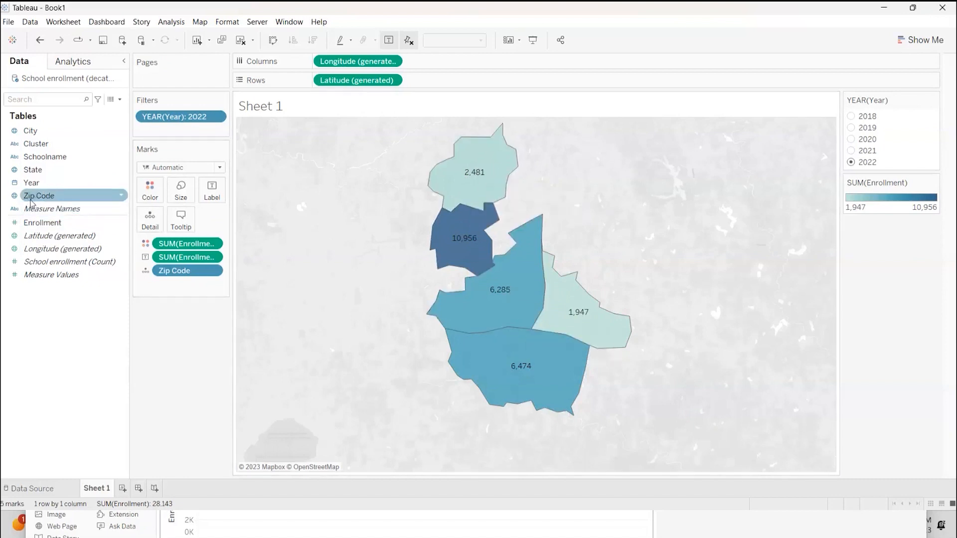
drag(34, 197, 211, 192)
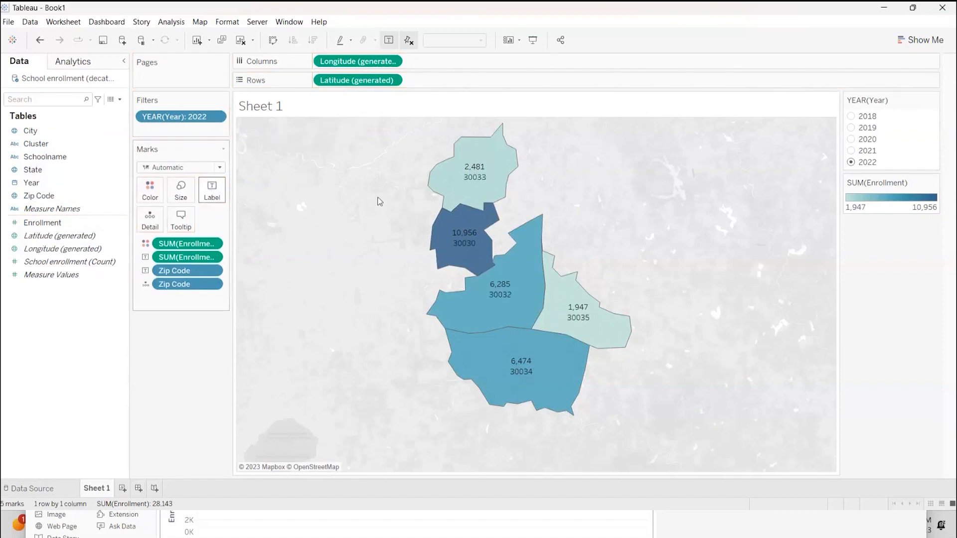
mouse_move(477, 170)
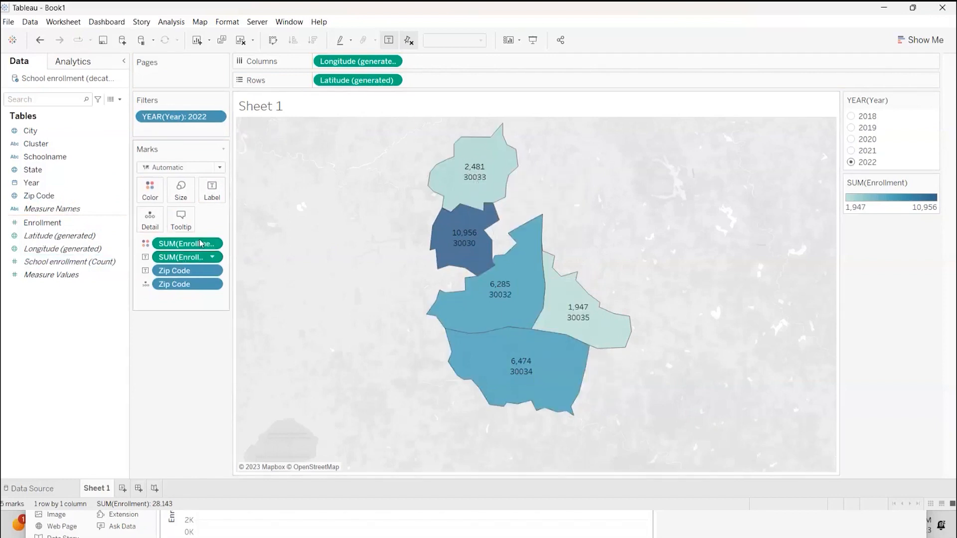
Open the text of the map labels for editing
click(212, 199)
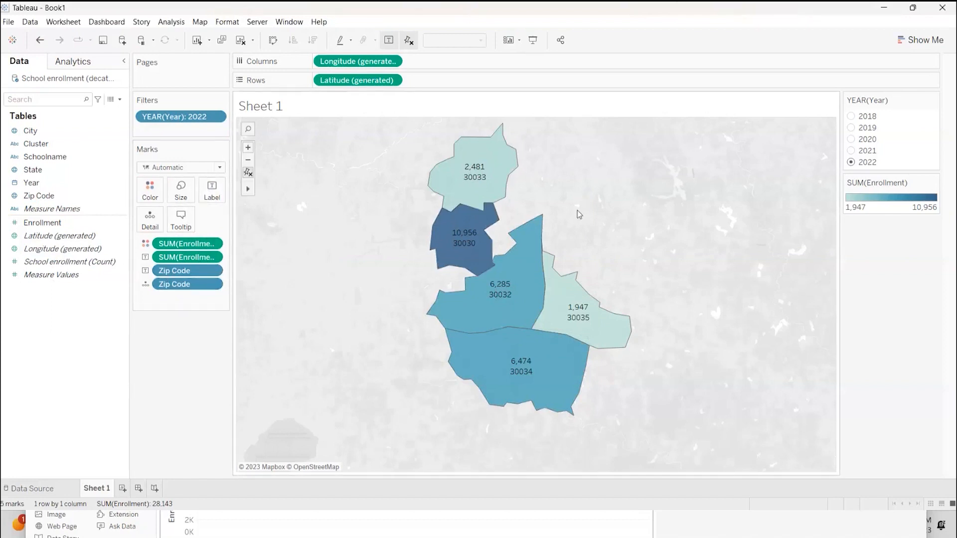
click(214, 198)
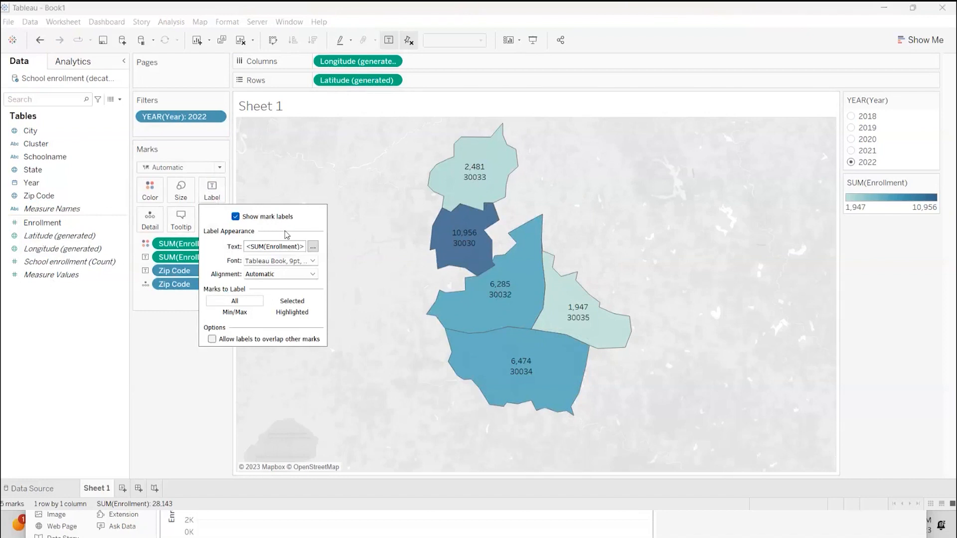
click(313, 247)
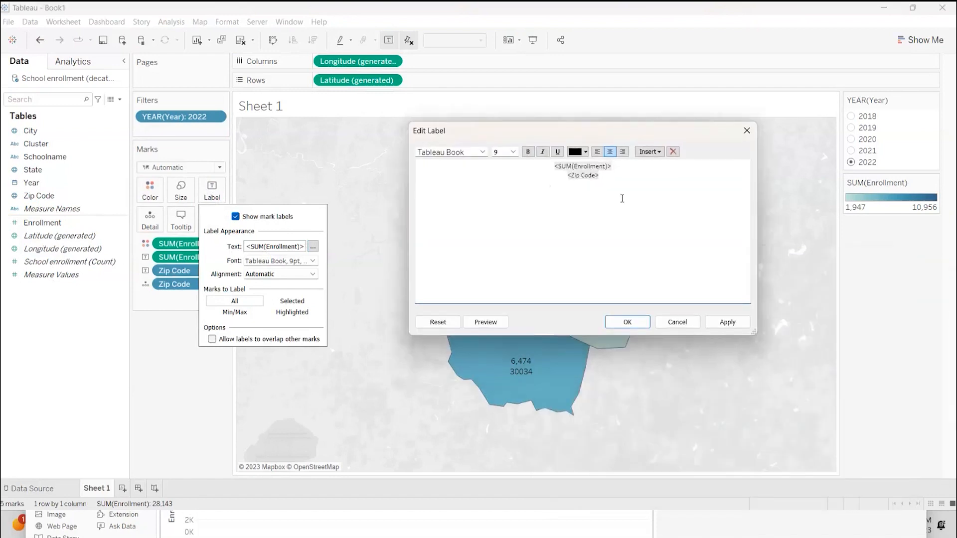
drag(609, 175, 522, 169)
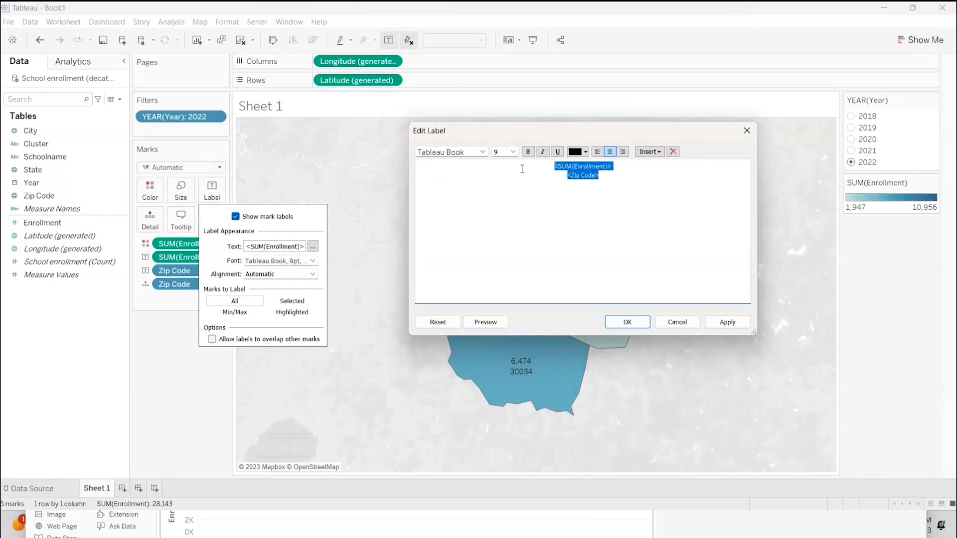
drag(629, 170, 542, 166)
drag(573, 195, 580, 187)
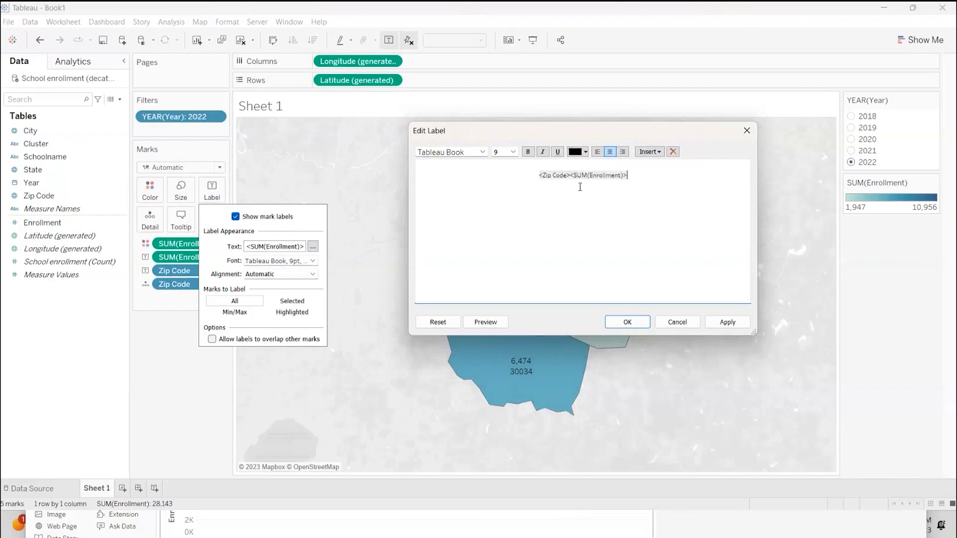
key(ctrl+z)
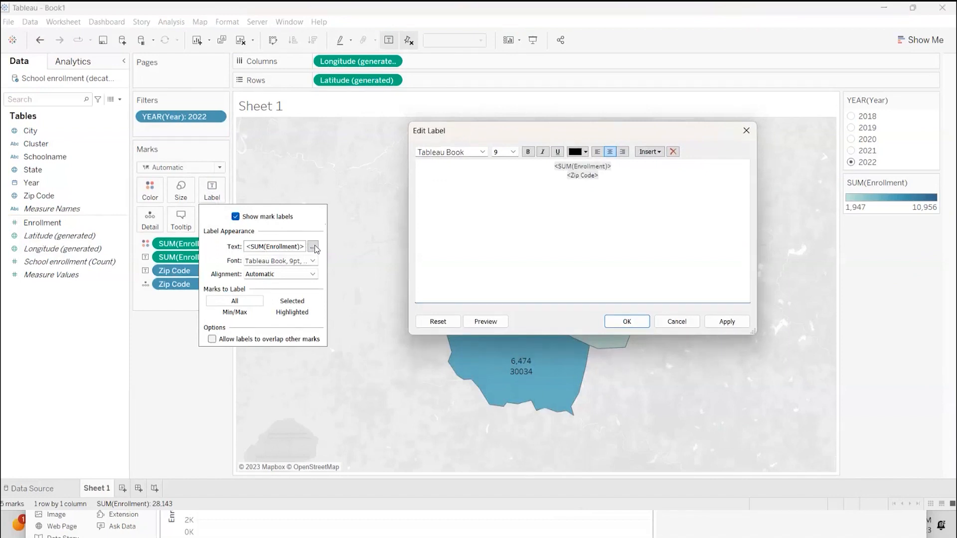
Arrange the label text with Zip Code on the first line and SUM(Enrollment) below it, center both lines and accept the change
drag(624, 181, 551, 171)
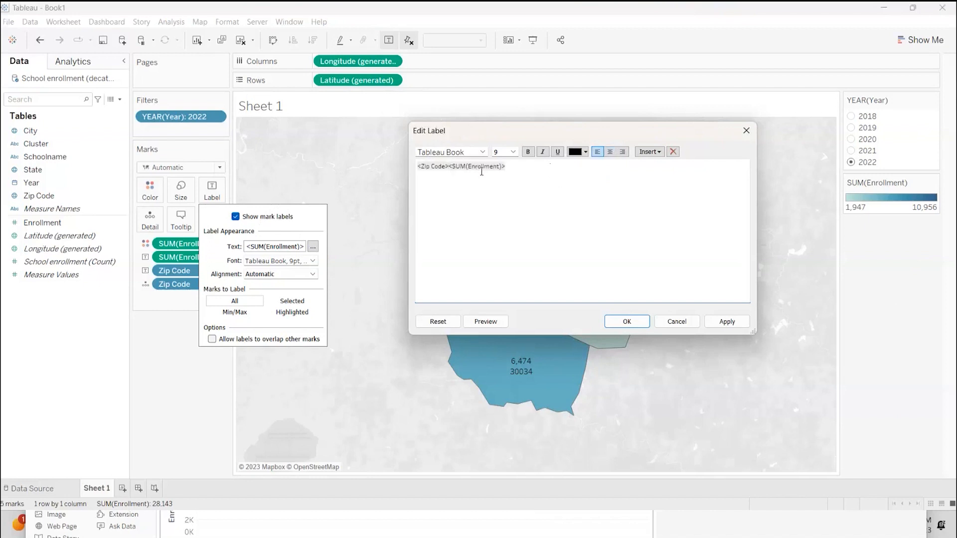
key(Return)
mouse_move(418, 167)
mouse_down()
mouse_move(491, 182)
mouse_move(412, 169)
mouse_up()
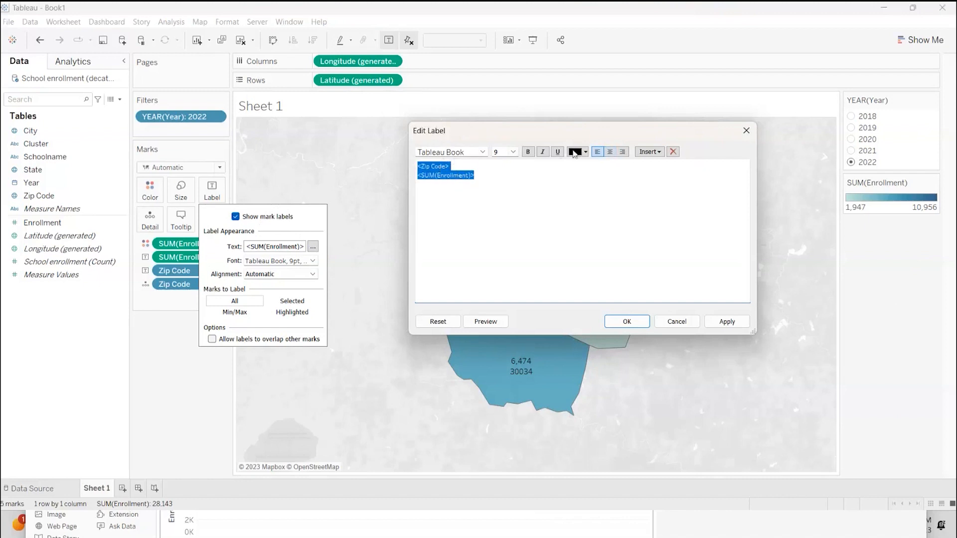
click(610, 152)
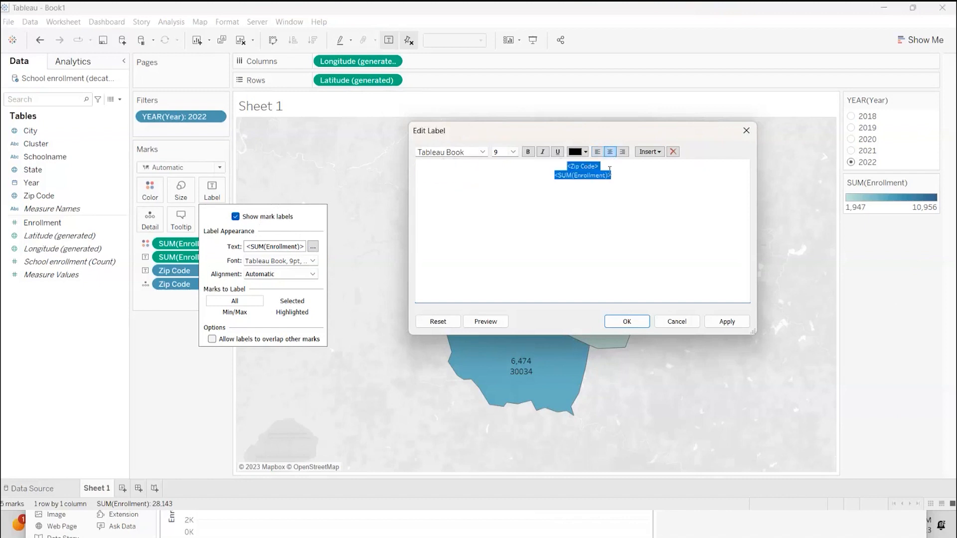
click(613, 167)
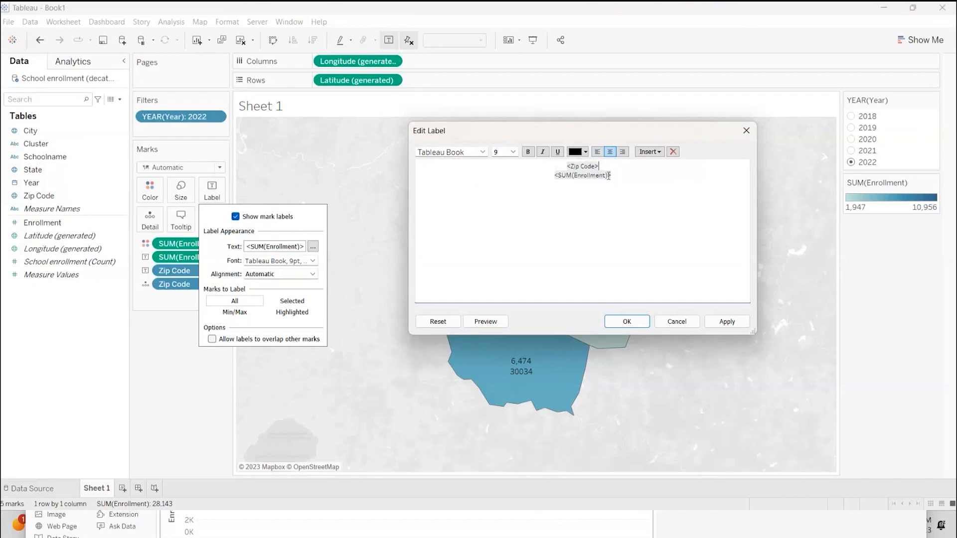
click(628, 322)
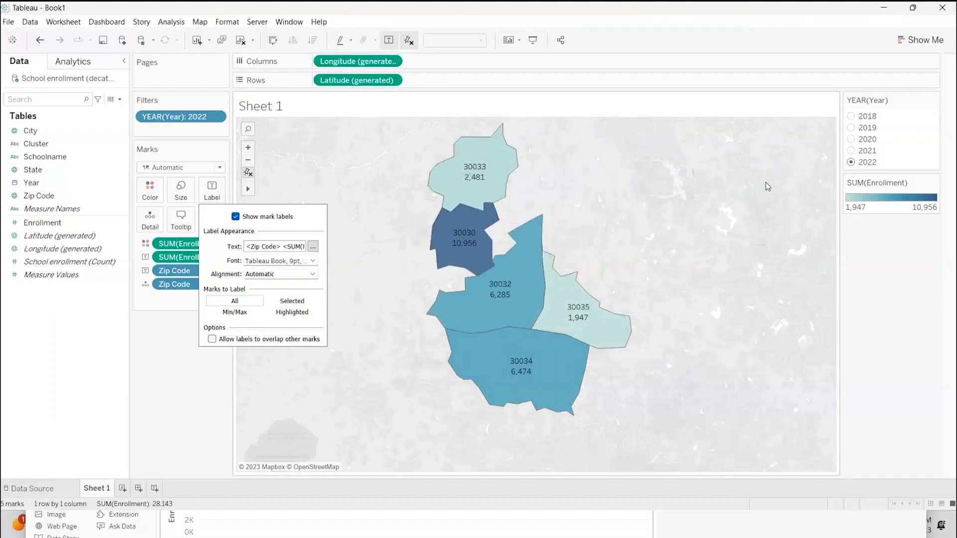
Switch the Year filter to 2021 and 2020 to check the map, ending on 2019
click(852, 151)
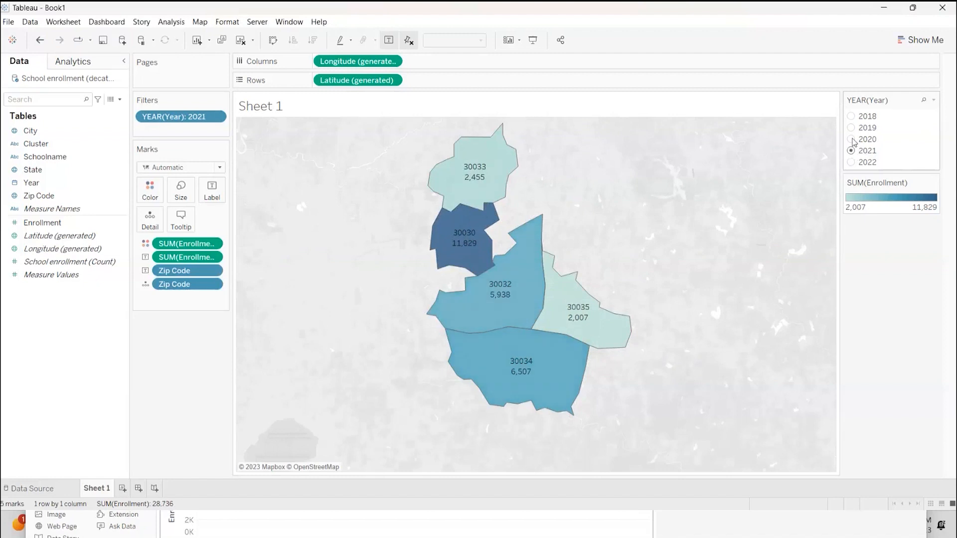
click(853, 139)
click(852, 128)
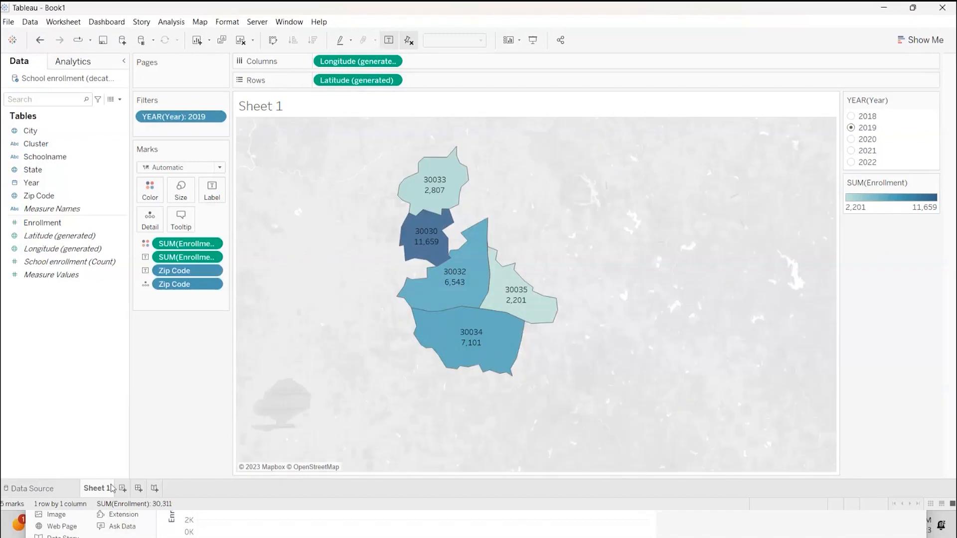
Rename the Sheet 1 worksheet as Symbol Map
right_click(101, 492)
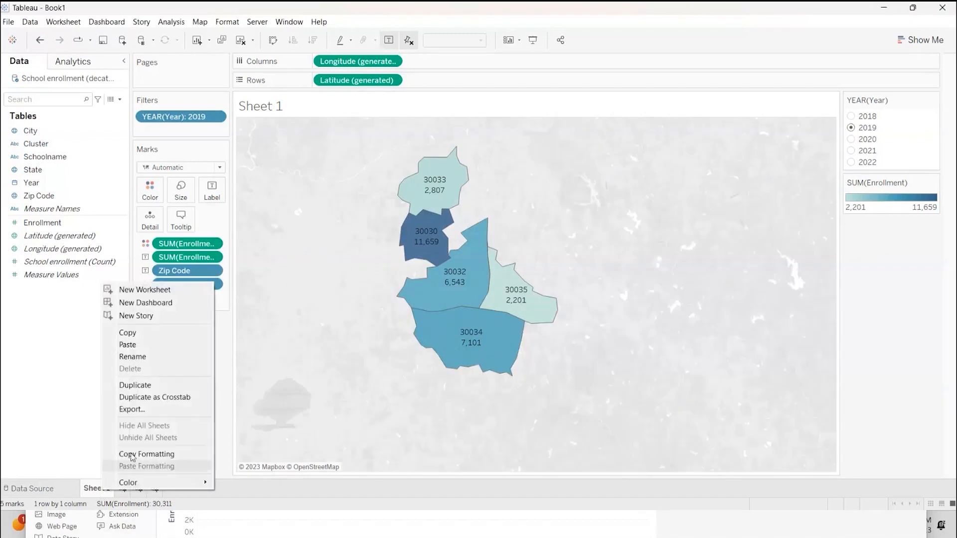
click(160, 360)
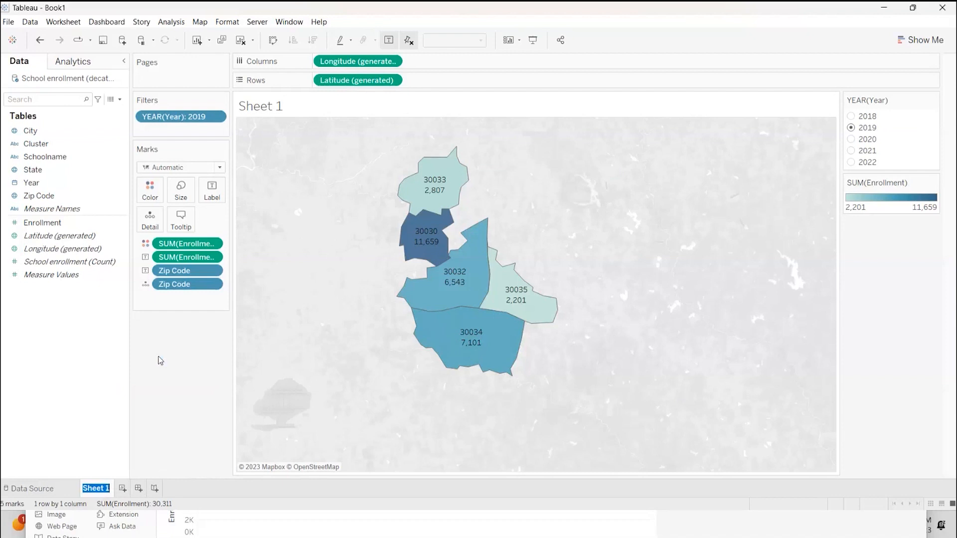
text(Symbol Map)
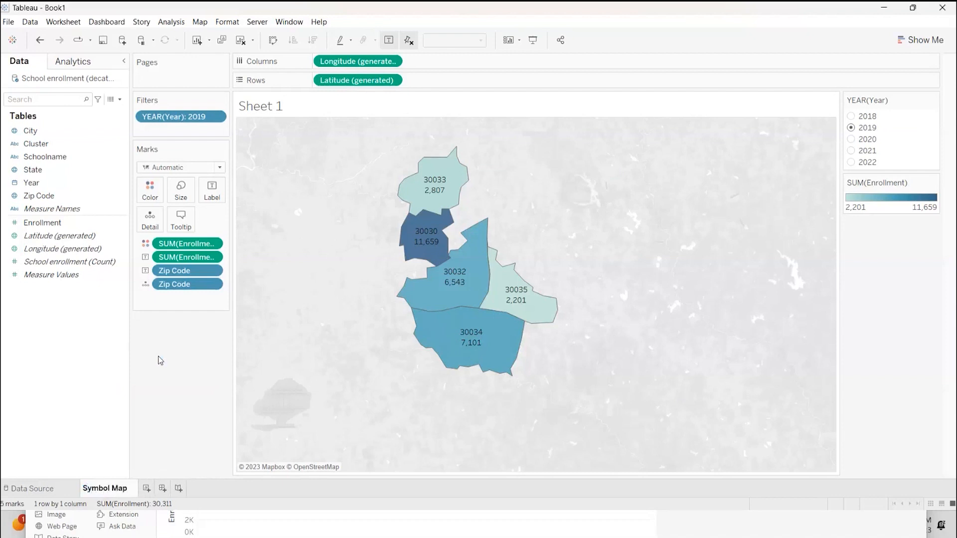
click(335, 286)
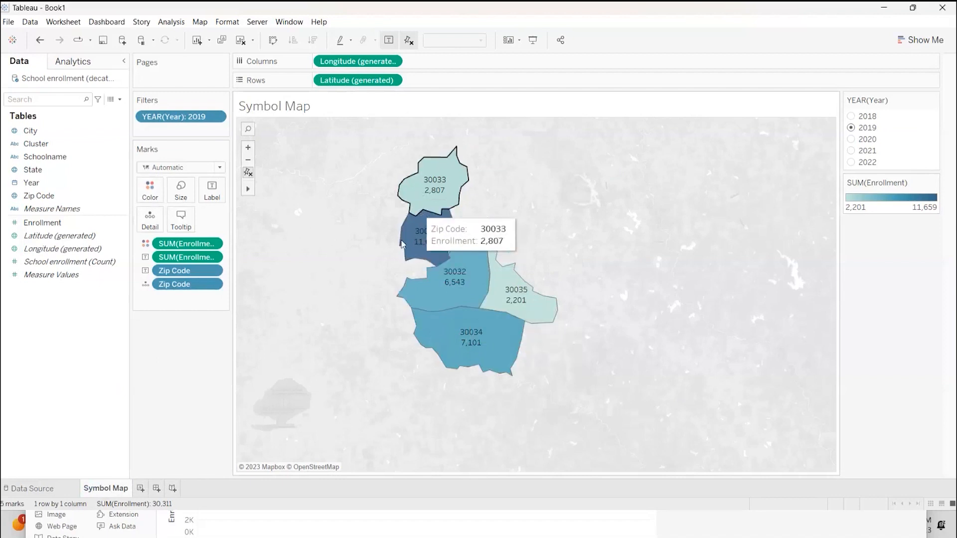
Change the Enrollment color palette of the map to Orange-Gold
click(149, 194)
click(175, 229)
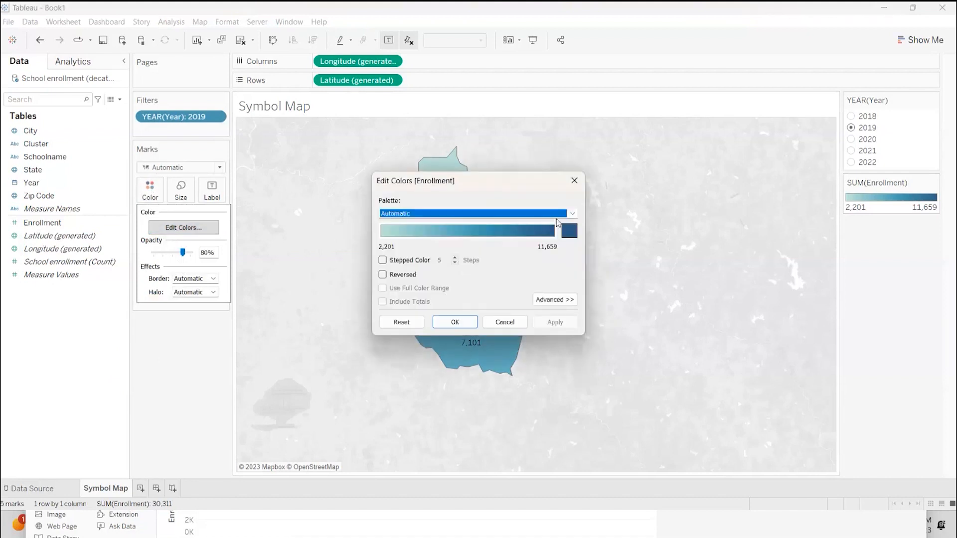
click(572, 213)
scroll(498, 314, down, 1)
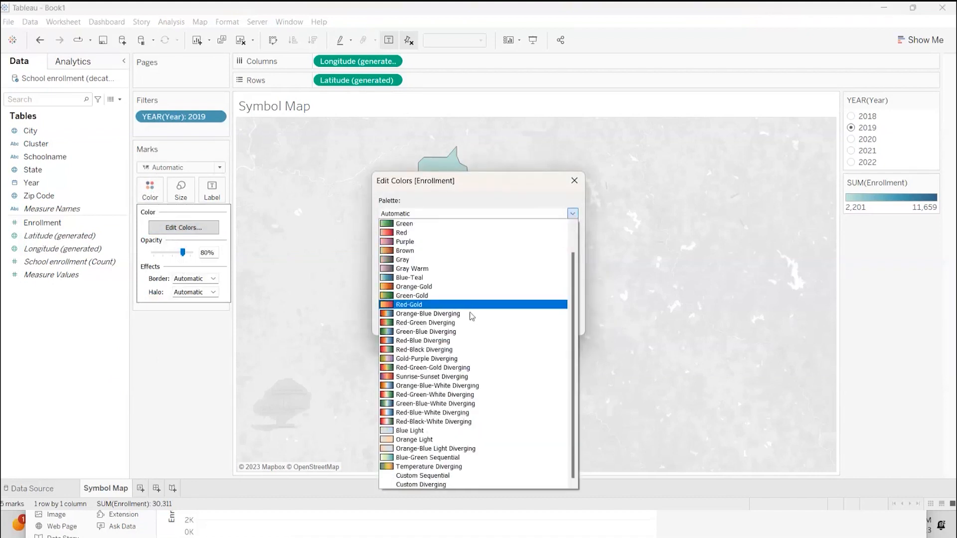
scroll(472, 317, up, 1)
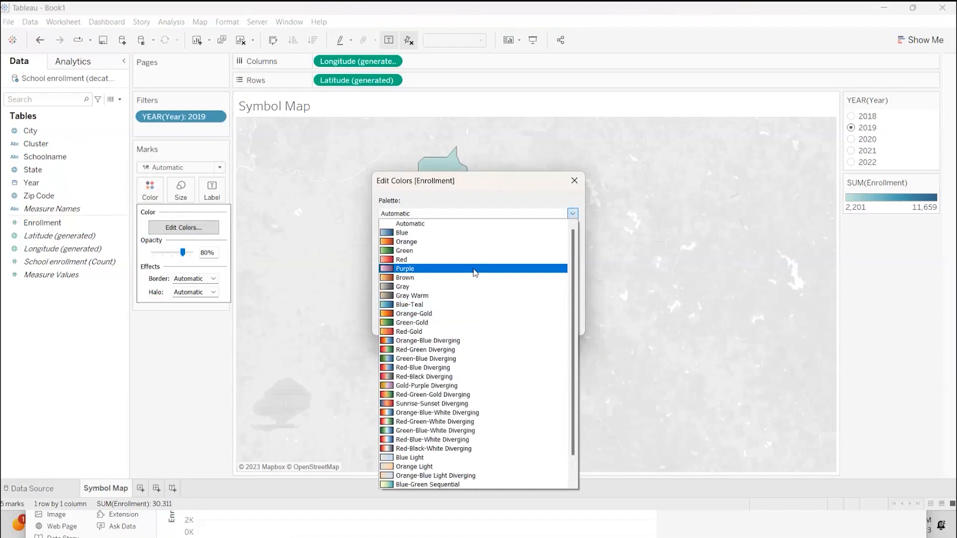
click(422, 316)
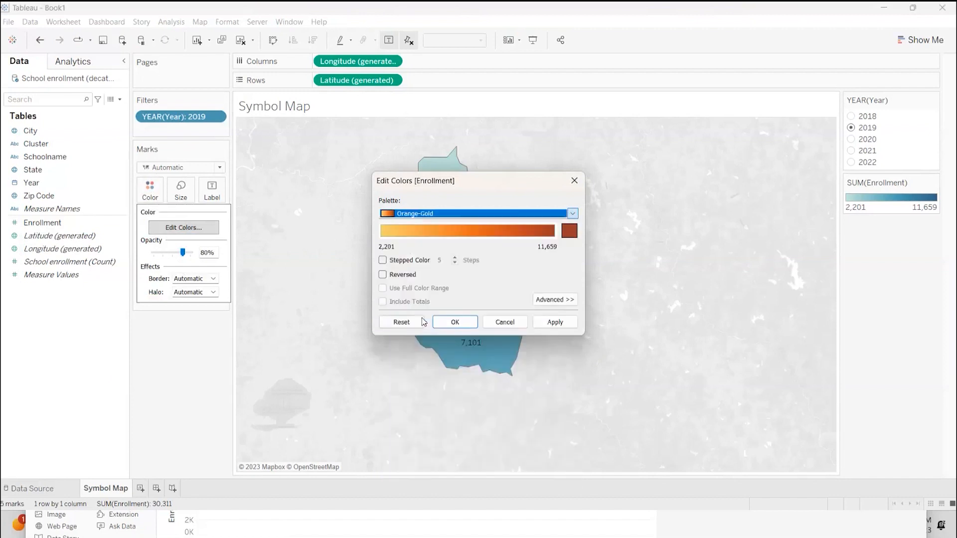
click(456, 323)
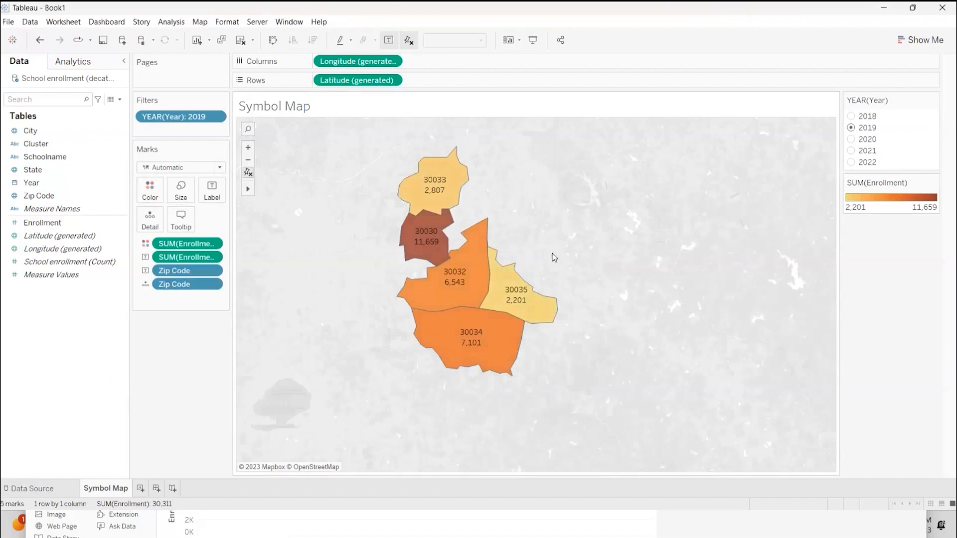
Add a new worksheet and rename the map worksheet as Shaded Area Map
double_click(110, 488)
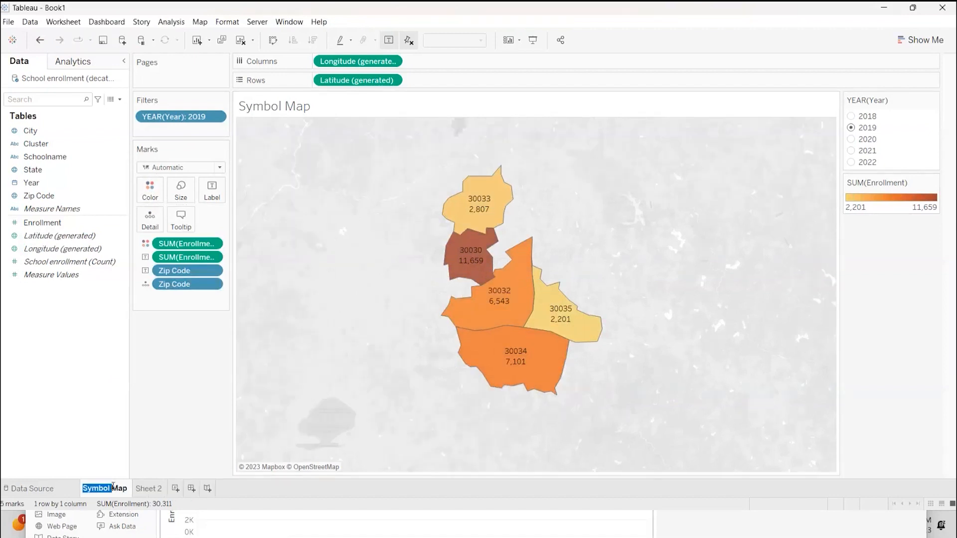
text(Shaded Area)
key(Return)
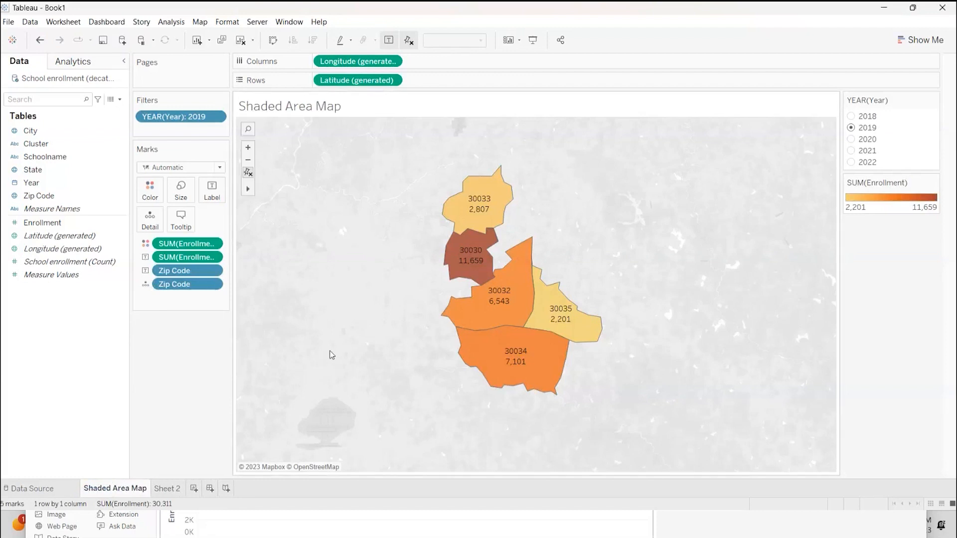
Highlight the 30033 area on the map to inspect it, and clear the selection
click(488, 204)
click(473, 268)
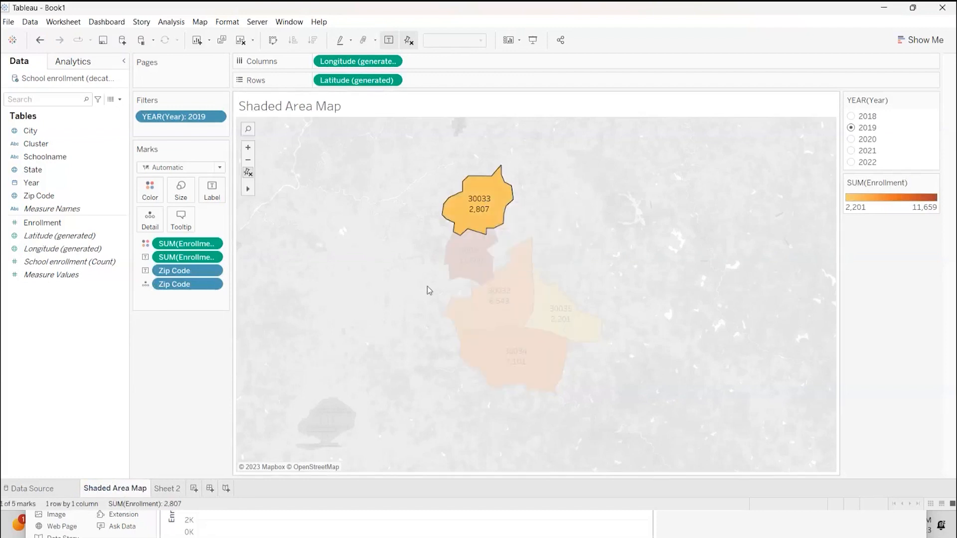
click(429, 286)
Plot the Zip Code field as points on a map in the empty Sheet 2
click(168, 489)
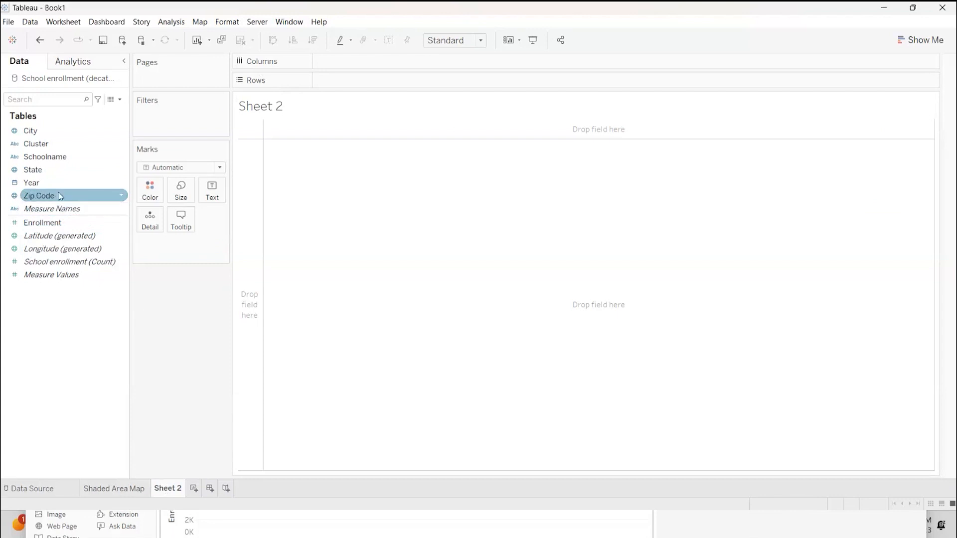
click(39, 199)
drag(63, 195, 489, 217)
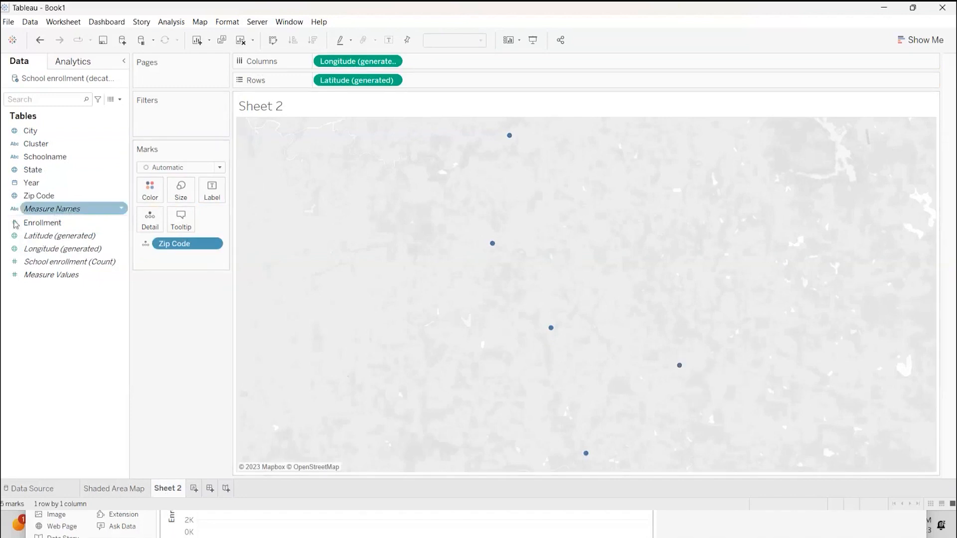
Size the zip code points on the map by Enrollment
click(32, 227)
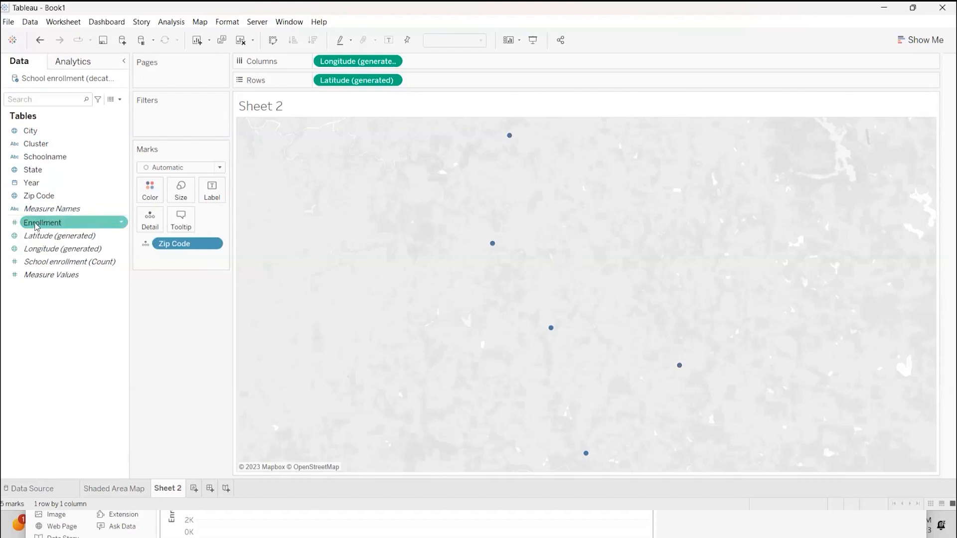
click(35, 223)
drag(42, 227, 181, 194)
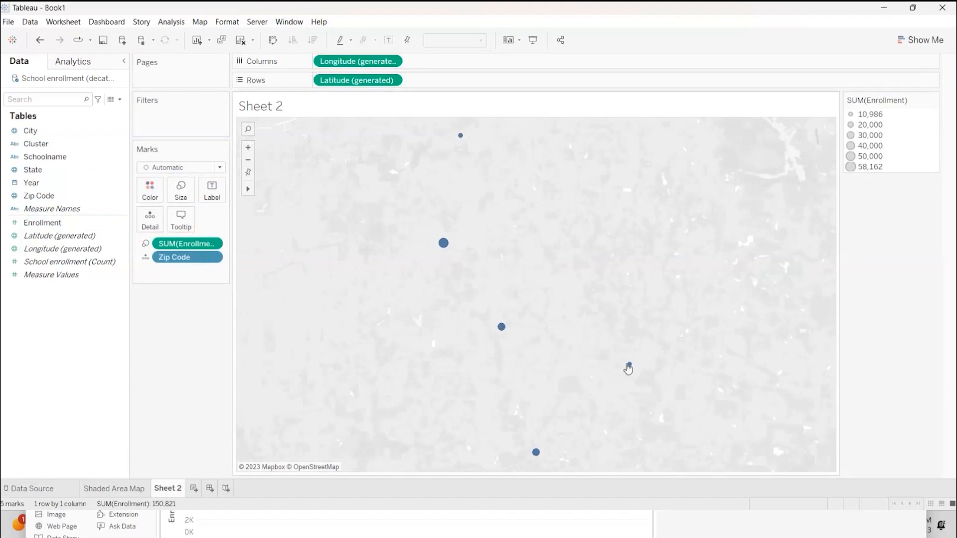
Enlarge the map circles to about three quarters of the mark size range
mouse_move(538, 458)
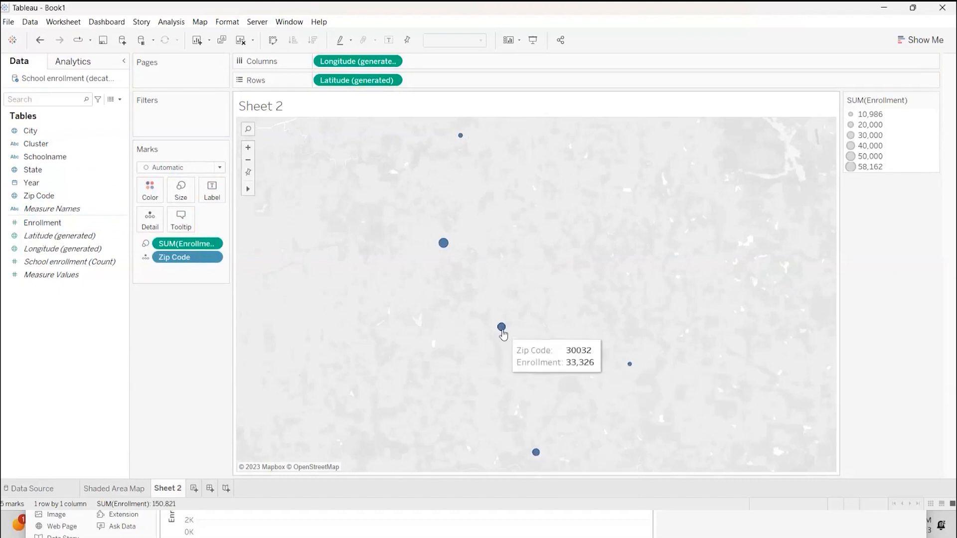
mouse_move(451, 248)
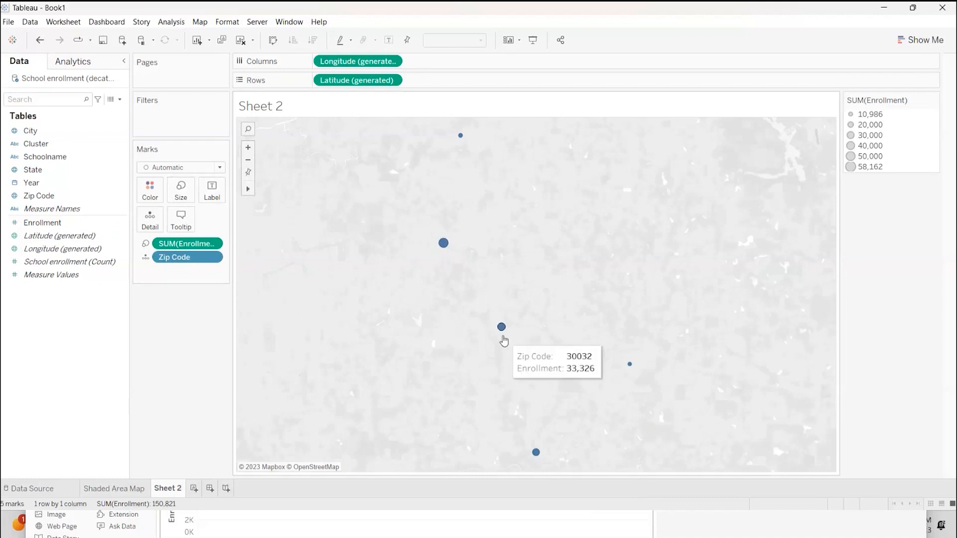
click(185, 196)
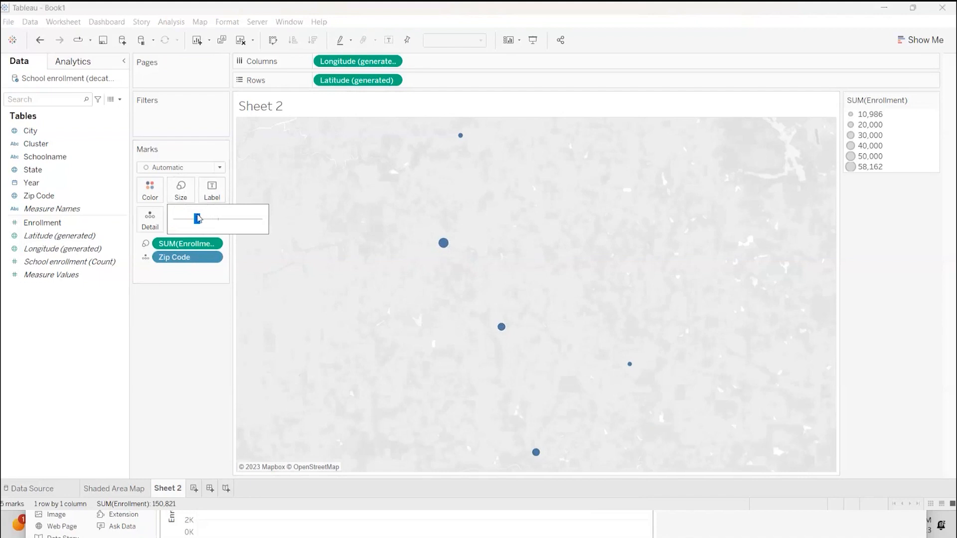
drag(219, 225, 240, 220)
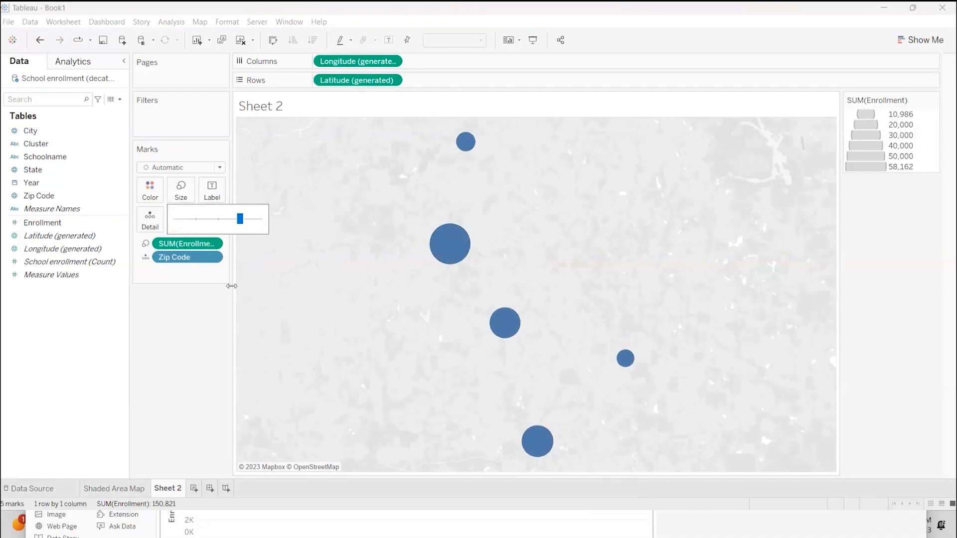
click(244, 220)
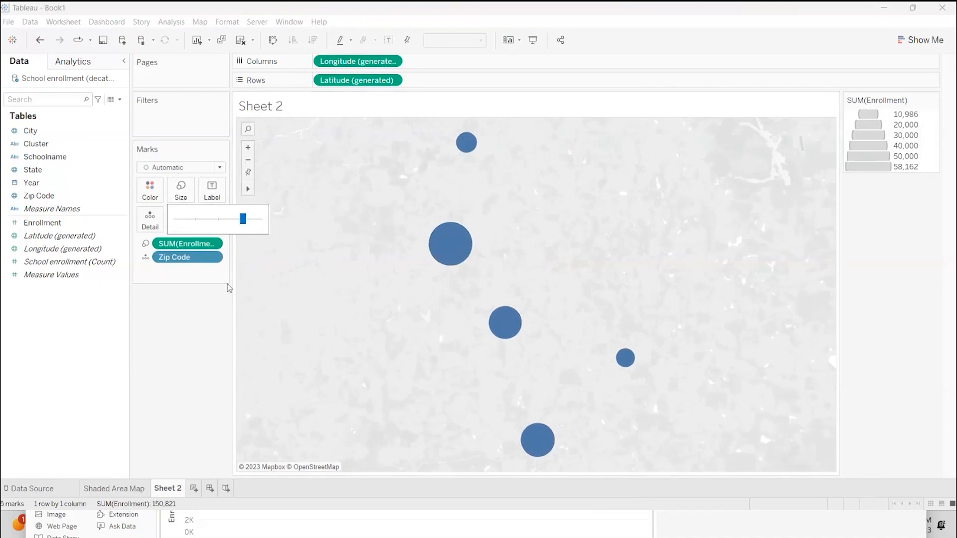
click(198, 332)
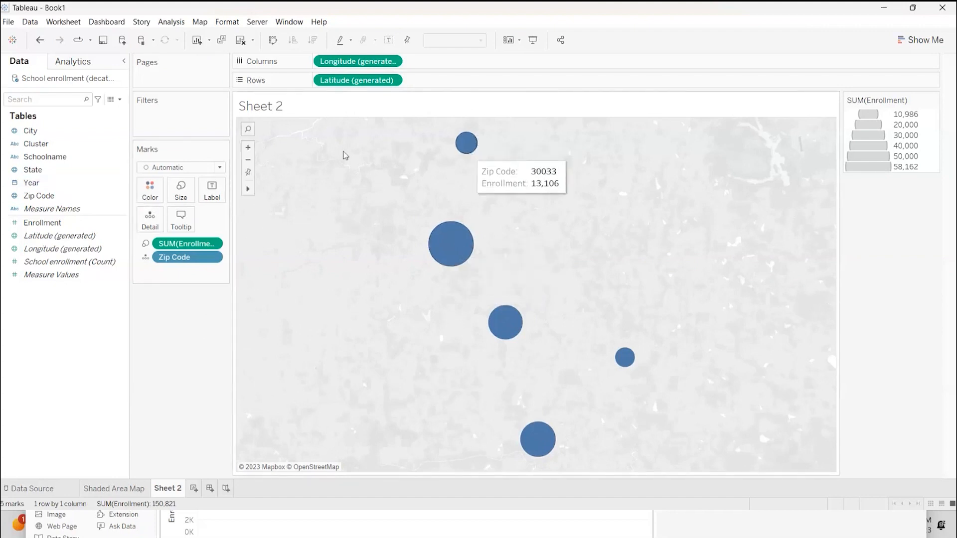
Label the map circles with Zip Code and, below it, Enrollment
click(54, 196)
drag(53, 196, 221, 191)
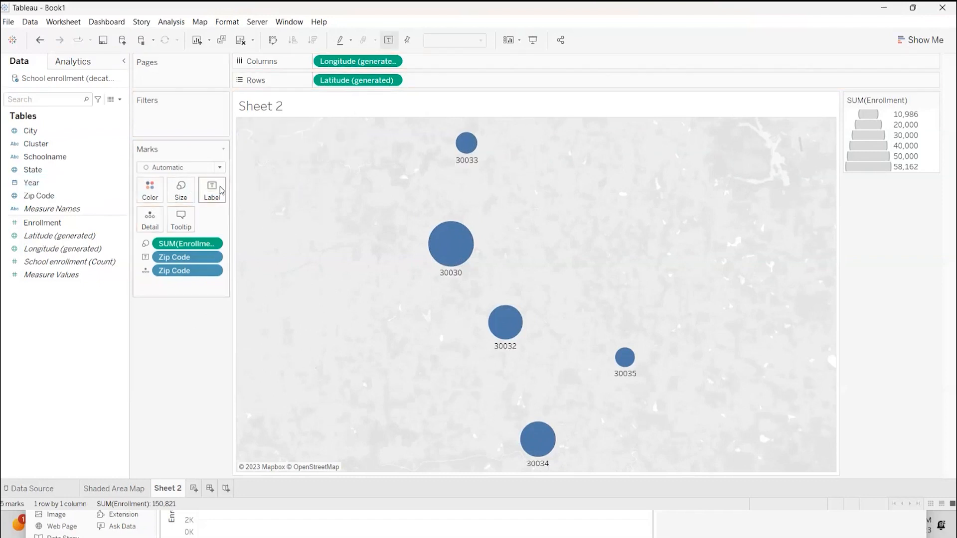
click(50, 225)
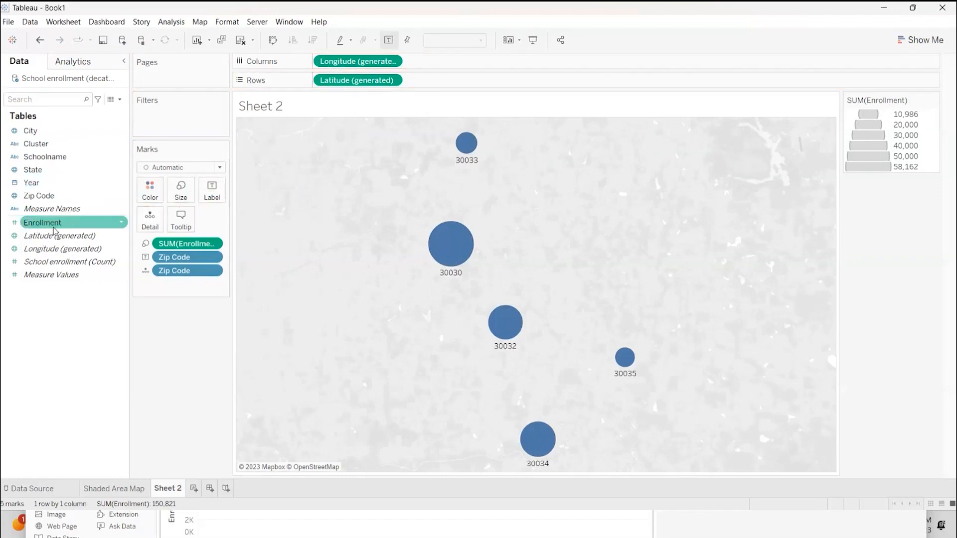
drag(54, 229, 212, 191)
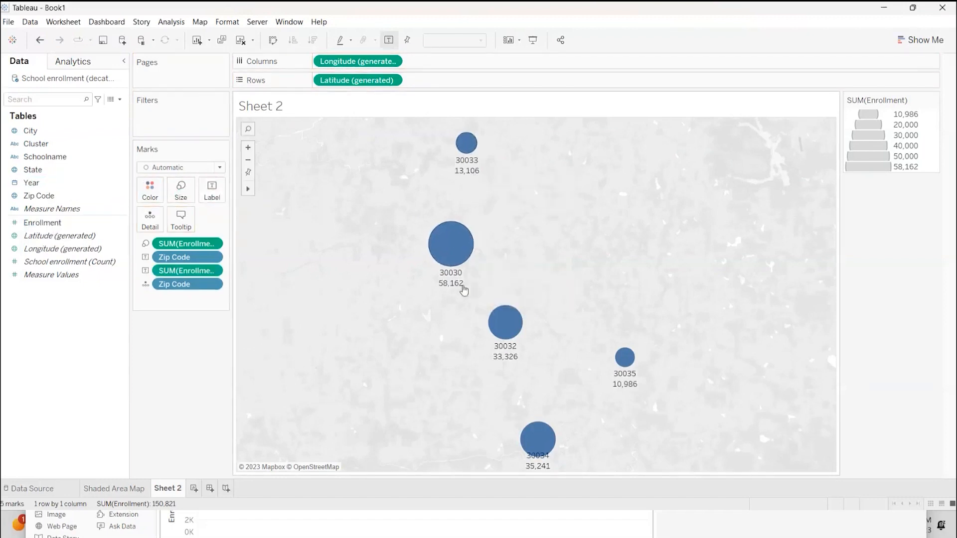
Filter the symbol map by Years with all years from 2018 to 2022 selected, and show the Year filter beside the map
mouse_move(457, 287)
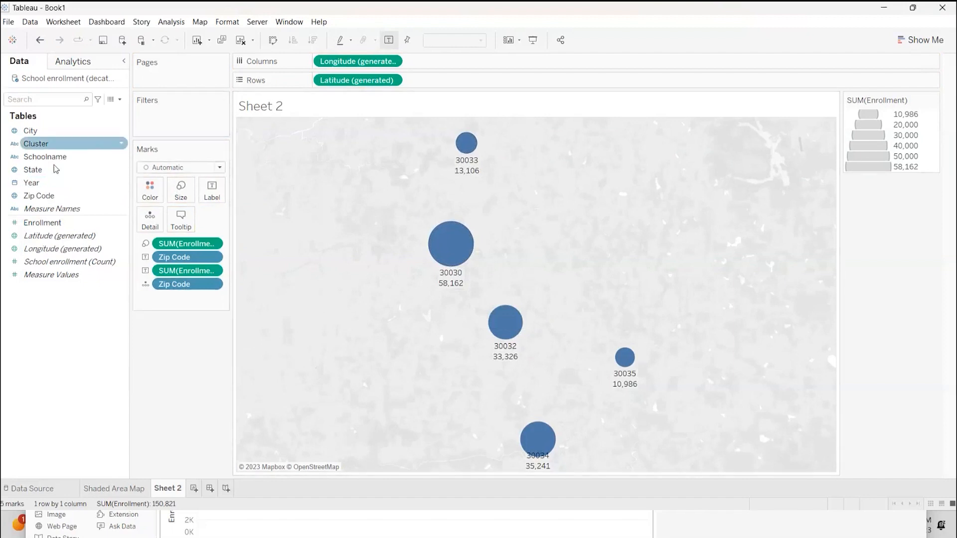
drag(46, 185, 160, 124)
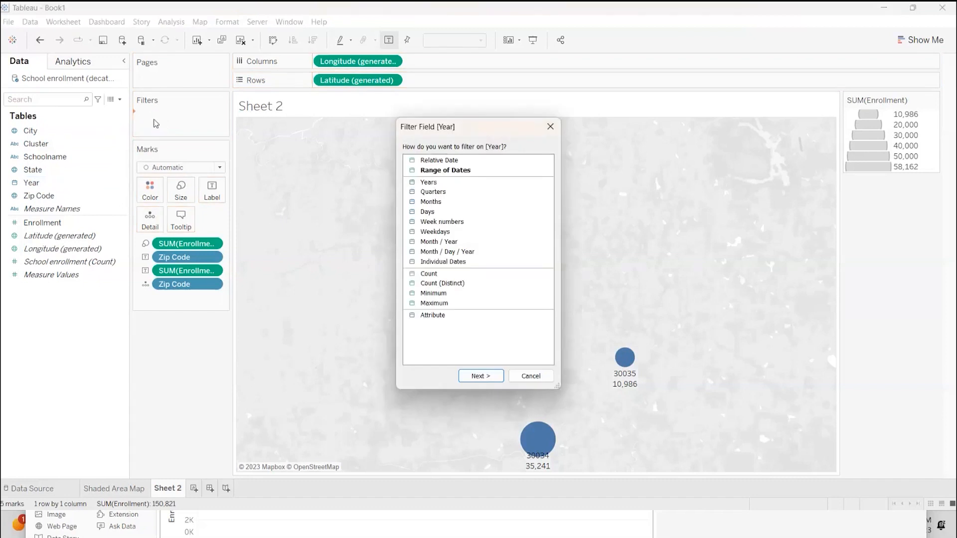
click(427, 182)
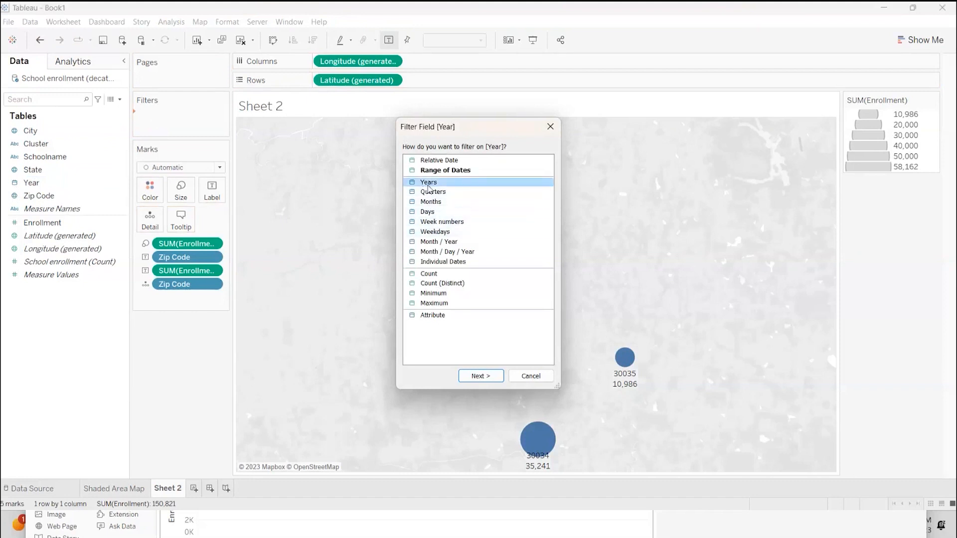
click(487, 380)
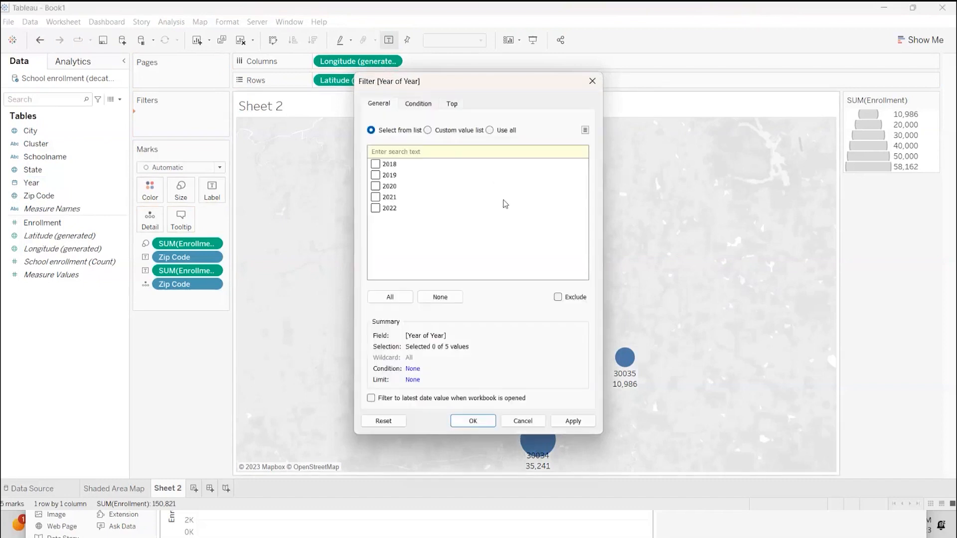
click(399, 295)
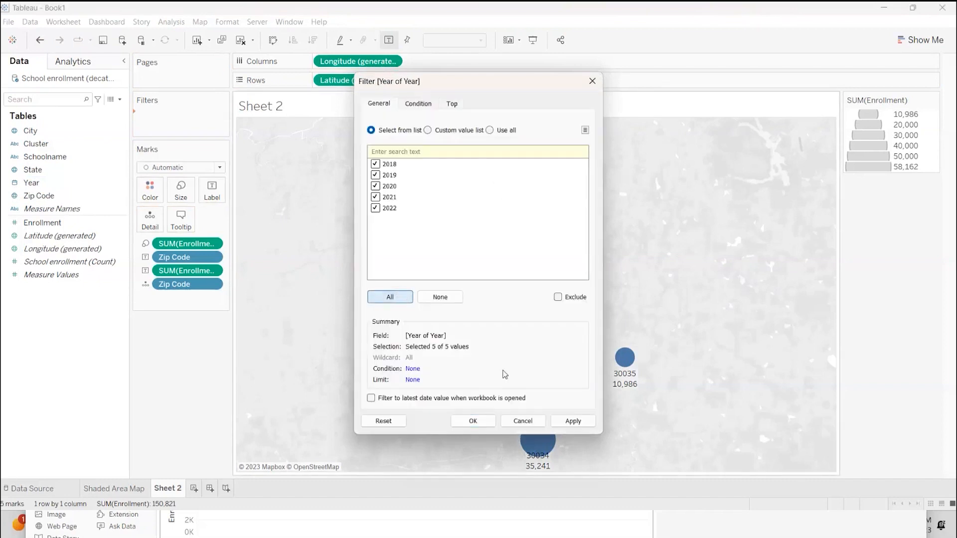
click(473, 421)
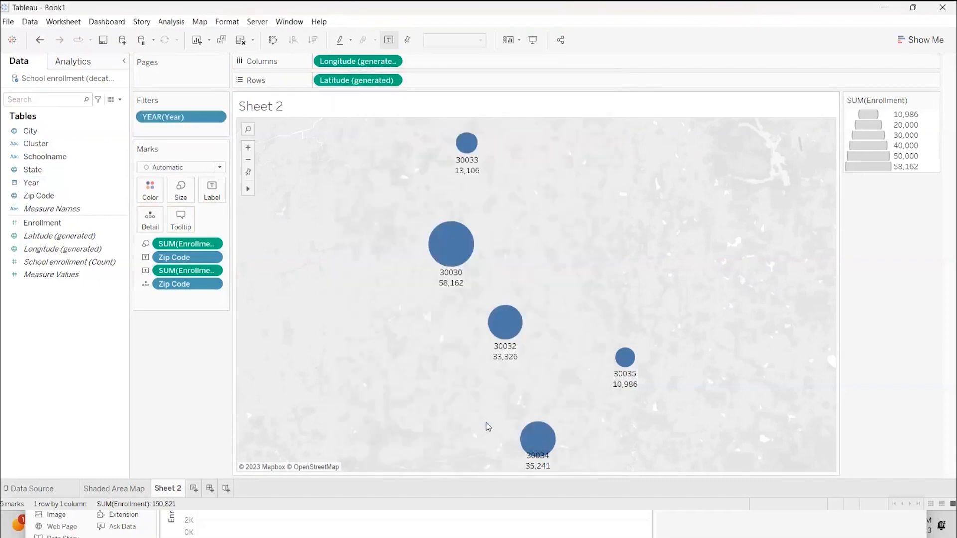
click(216, 116)
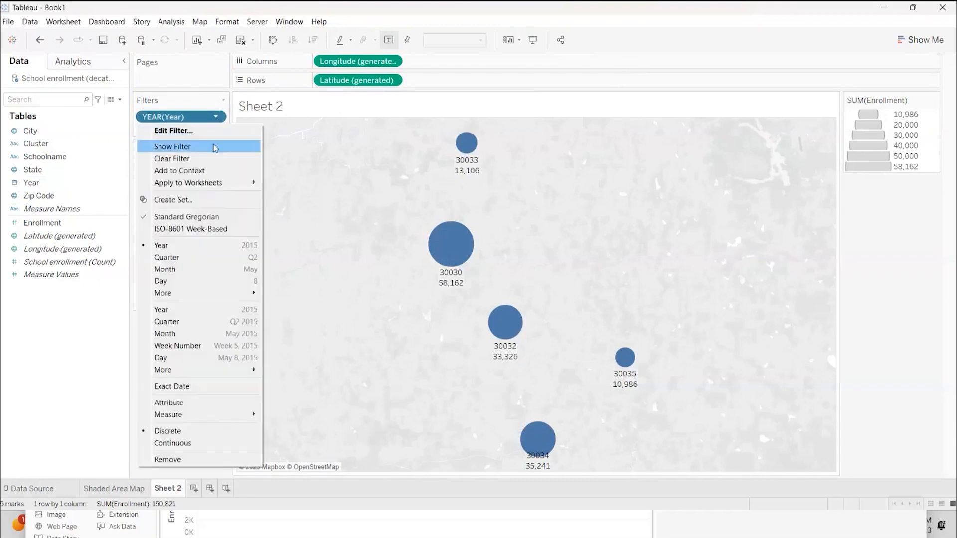
click(216, 148)
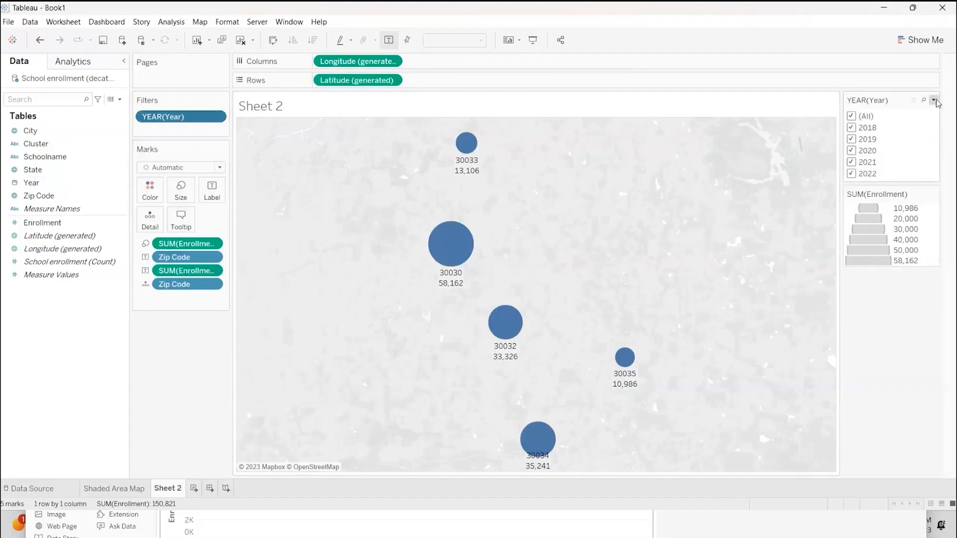
Hide the All option in the Year filter and switch it to a single-value list showing 2018
click(934, 100)
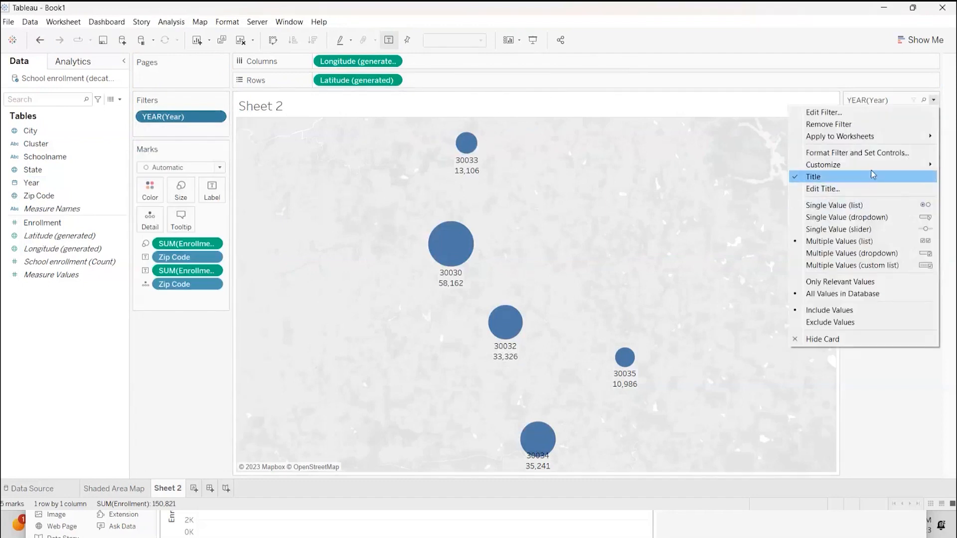
mouse_move(847, 165)
click(728, 169)
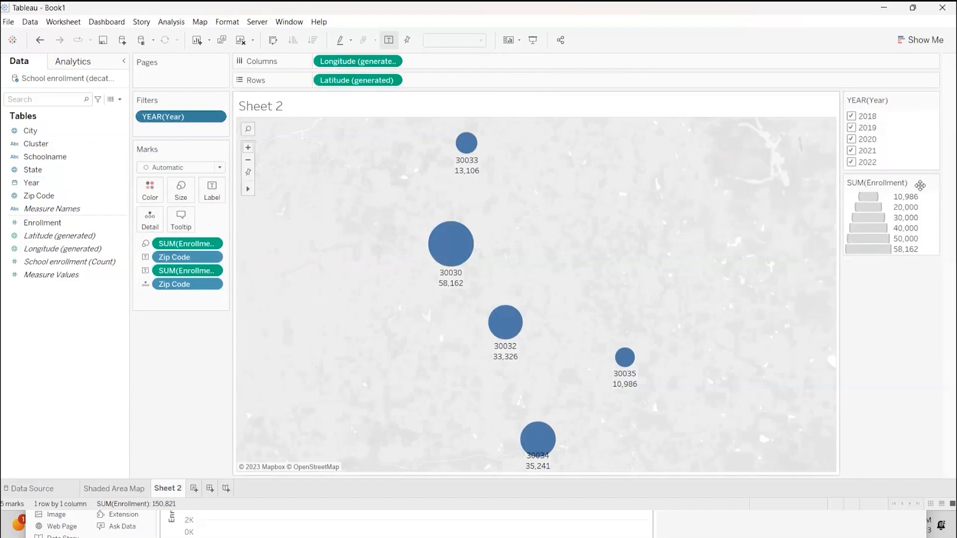
click(934, 101)
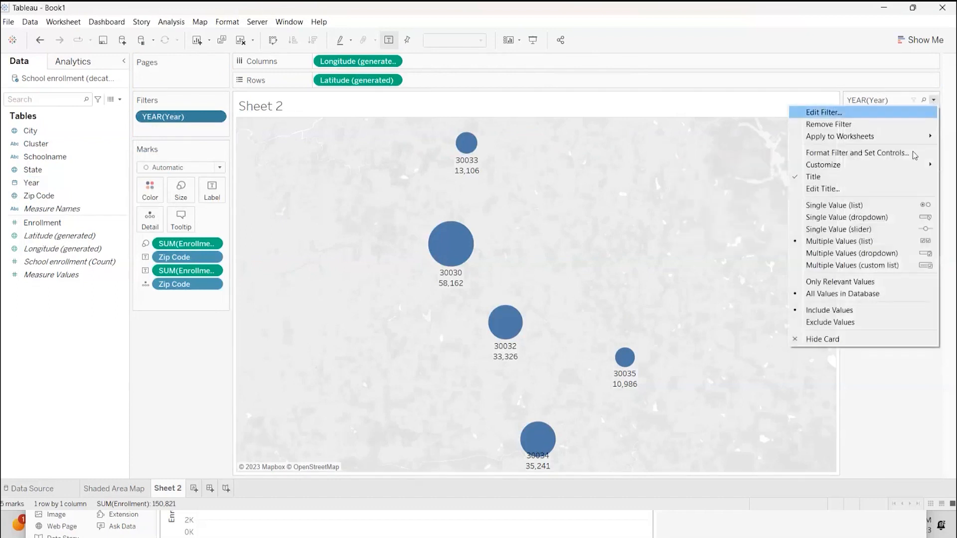
click(885, 208)
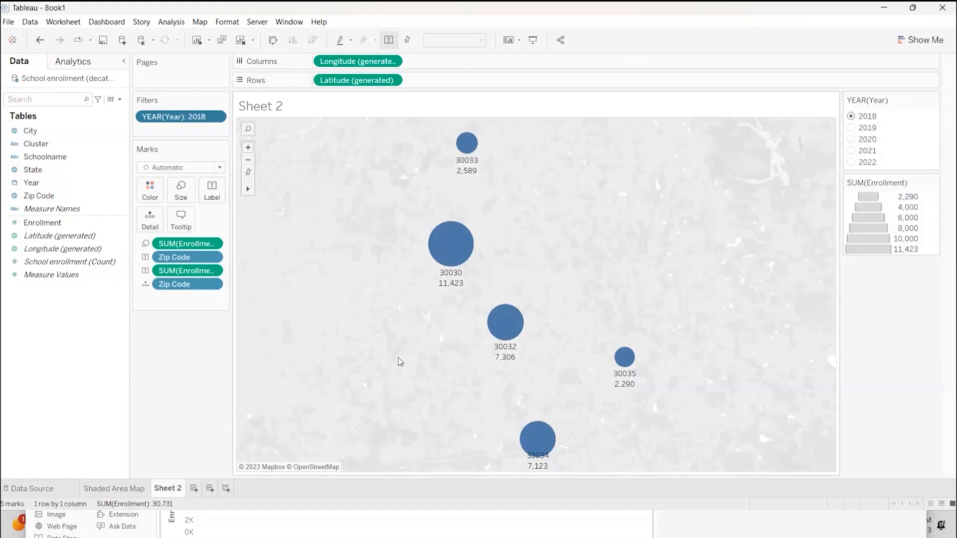
Highlight individual zip code circles on the map, such as 30032, to compare their enrollment, and clear the selection
click(507, 323)
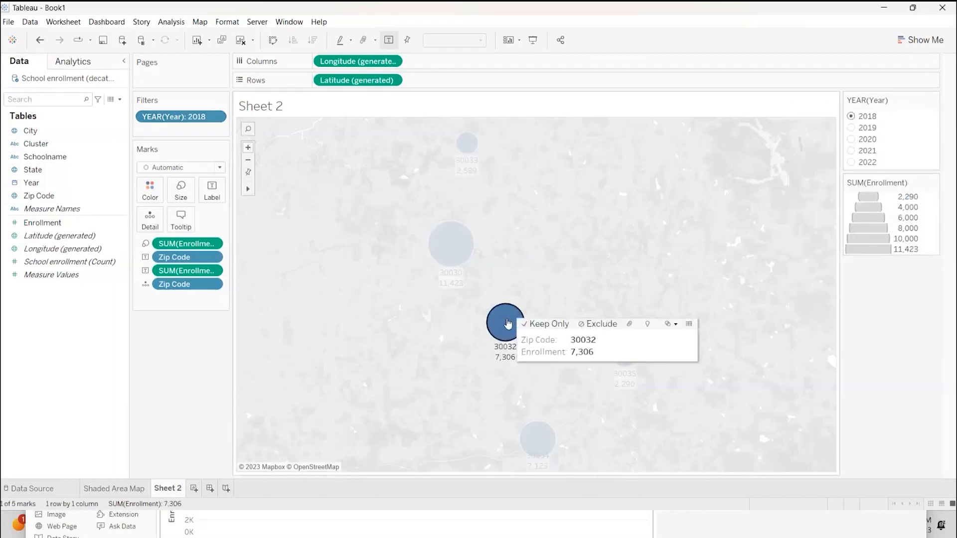
click(454, 251)
click(507, 329)
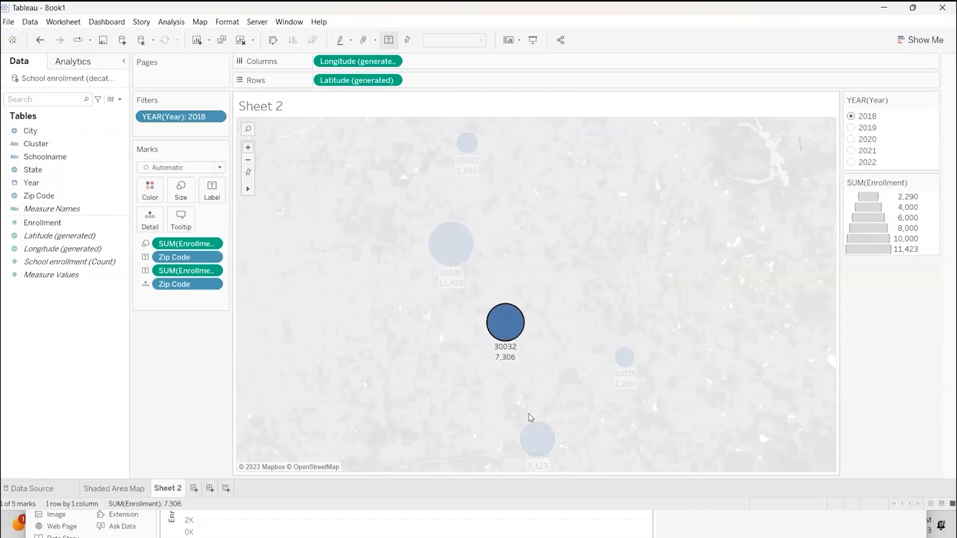
click(533, 439)
click(425, 323)
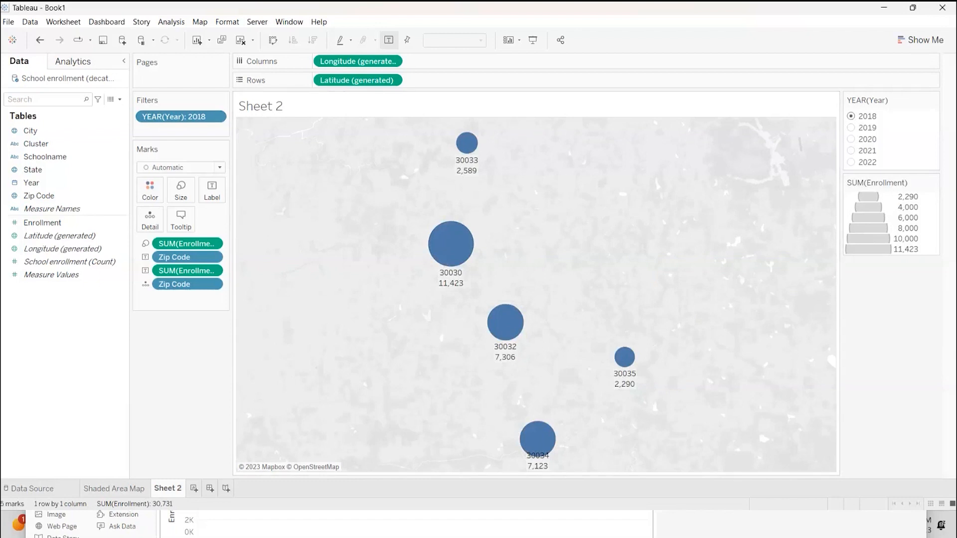
Rename Sheet 2 as Symbol Map
right_click(170, 490)
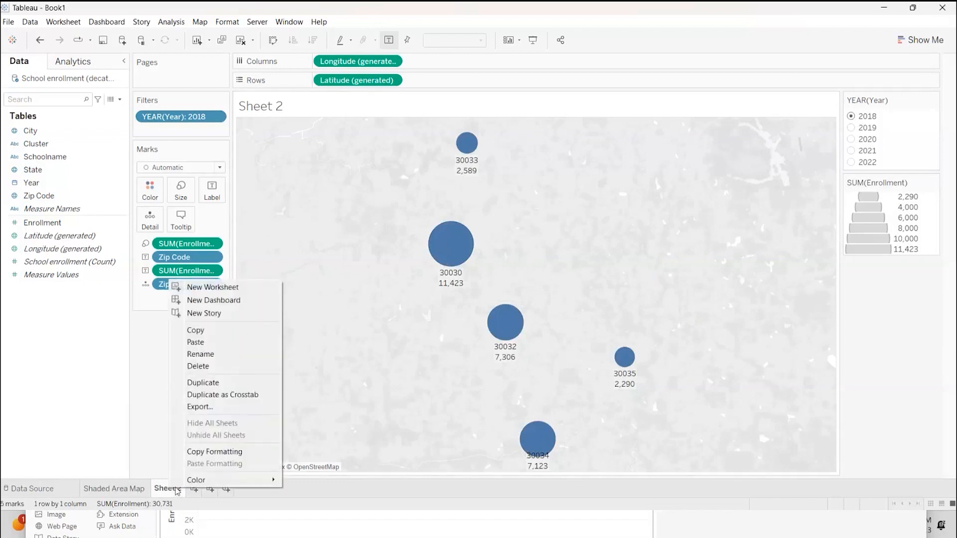
click(217, 358)
text(Sy)
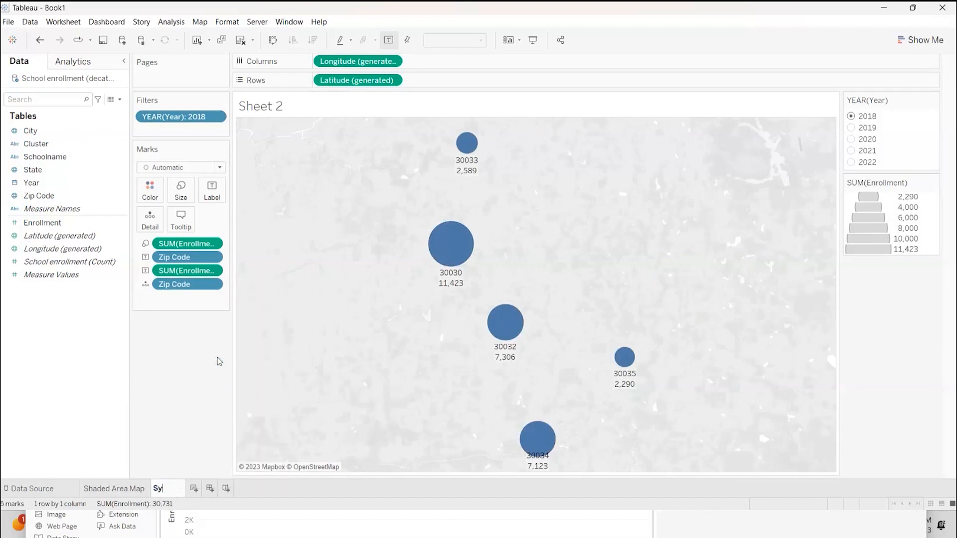
text(mbol Map)
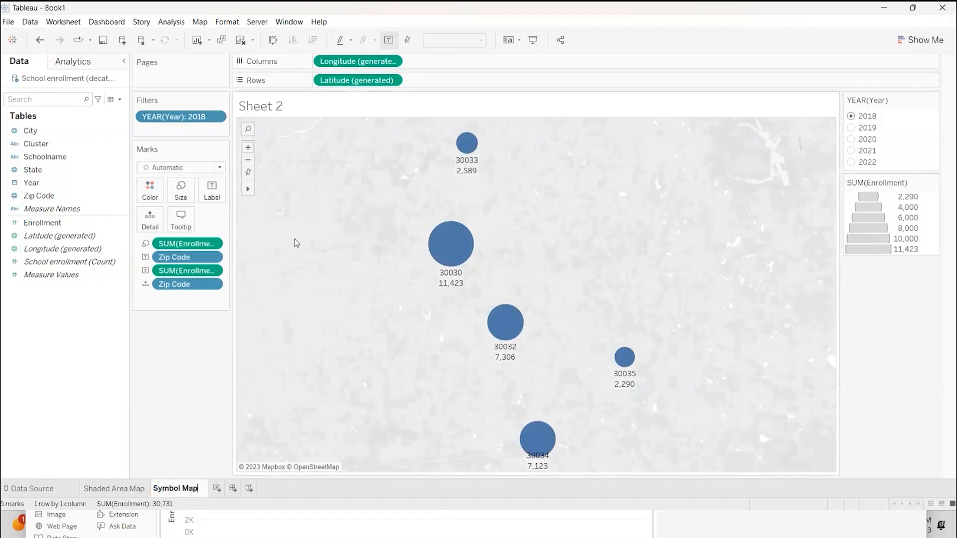
click(331, 285)
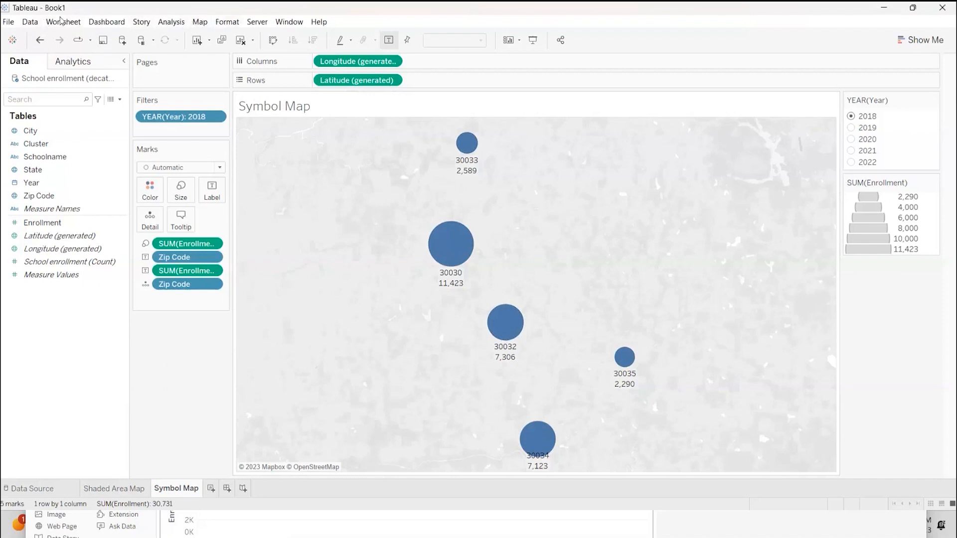
Open the map's Background Layers settings and set the background style to Normal
click(200, 24)
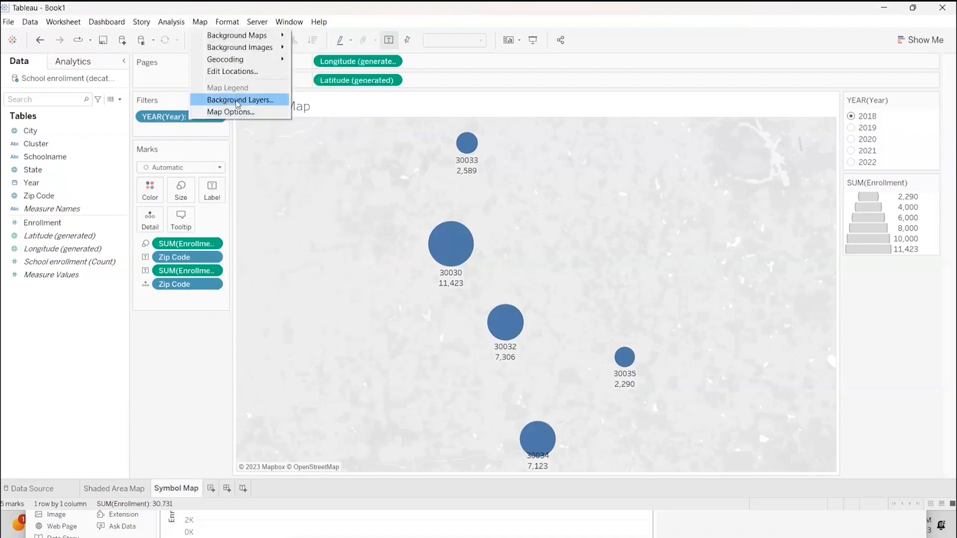
click(238, 102)
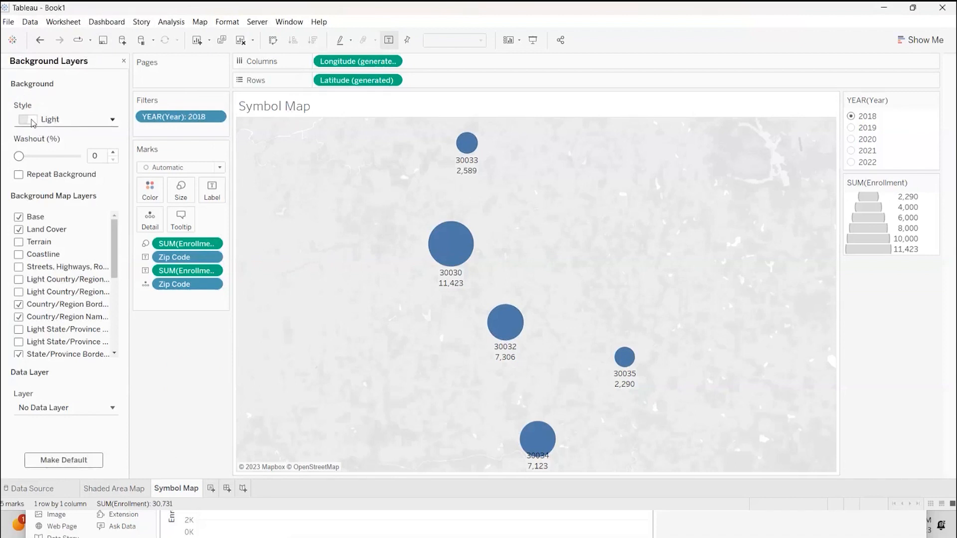
click(113, 121)
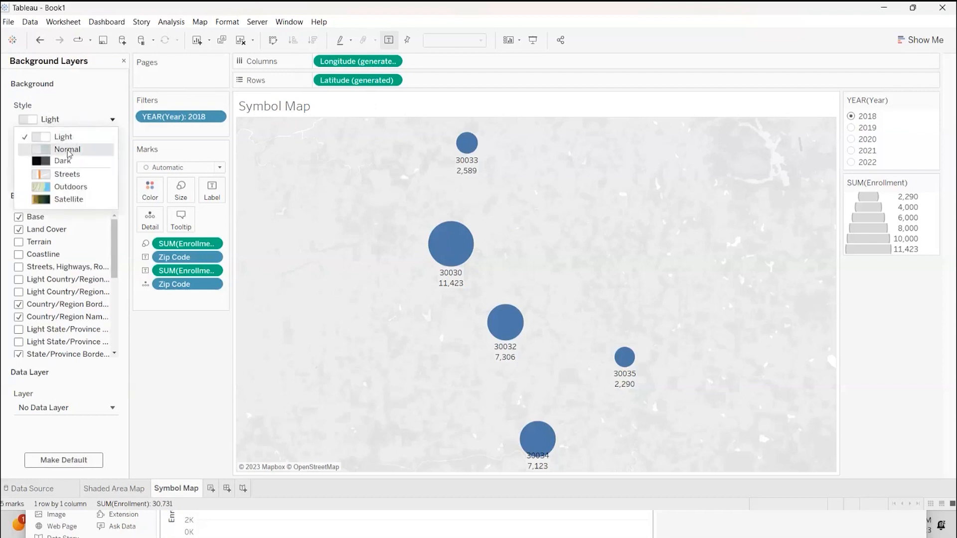
click(68, 150)
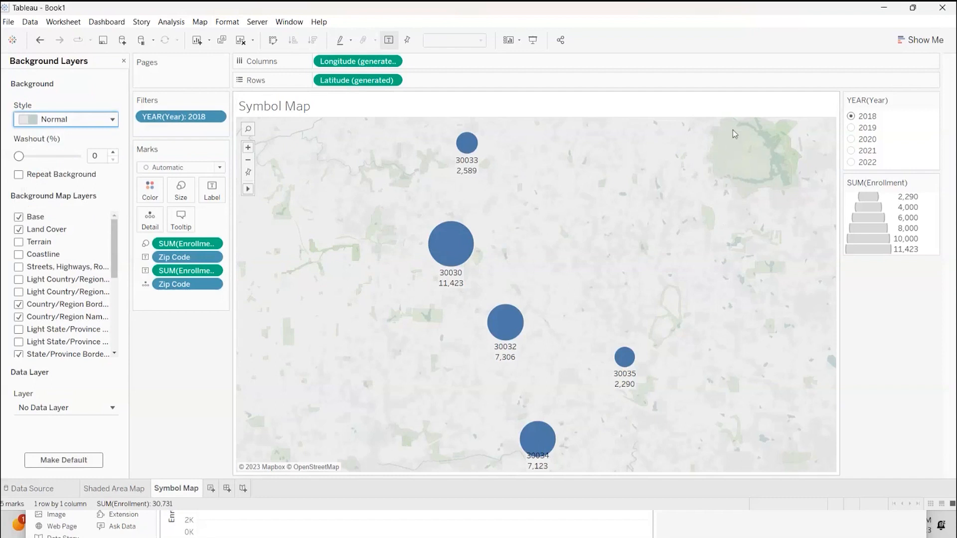
Change the map background style to Dark, inspect the map at several scales, and filter it to year 2019
click(113, 120)
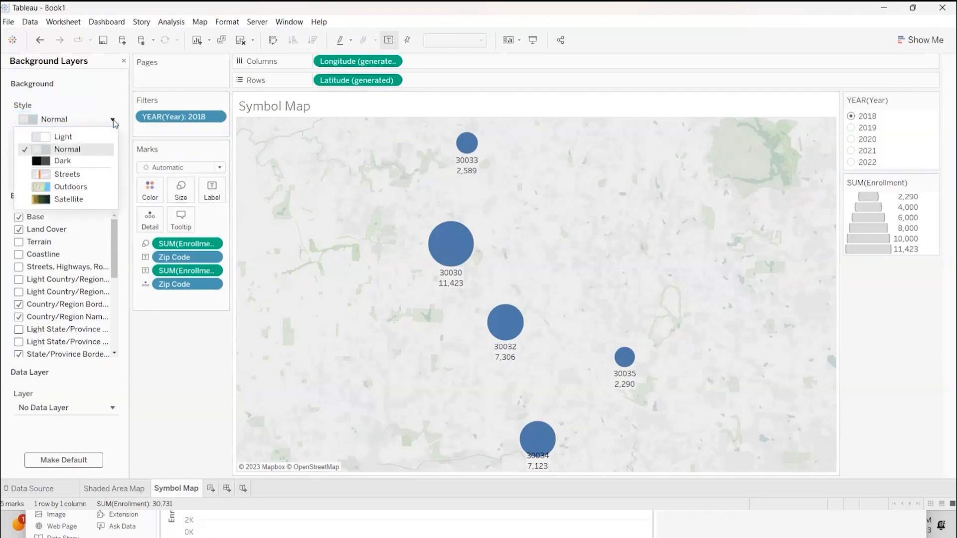
click(62, 162)
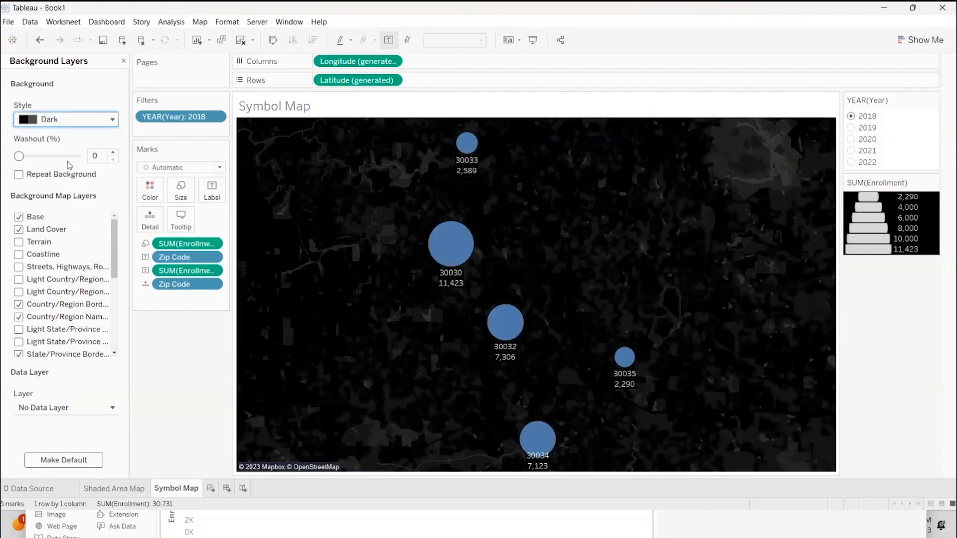
scroll(619, 261, down, 2)
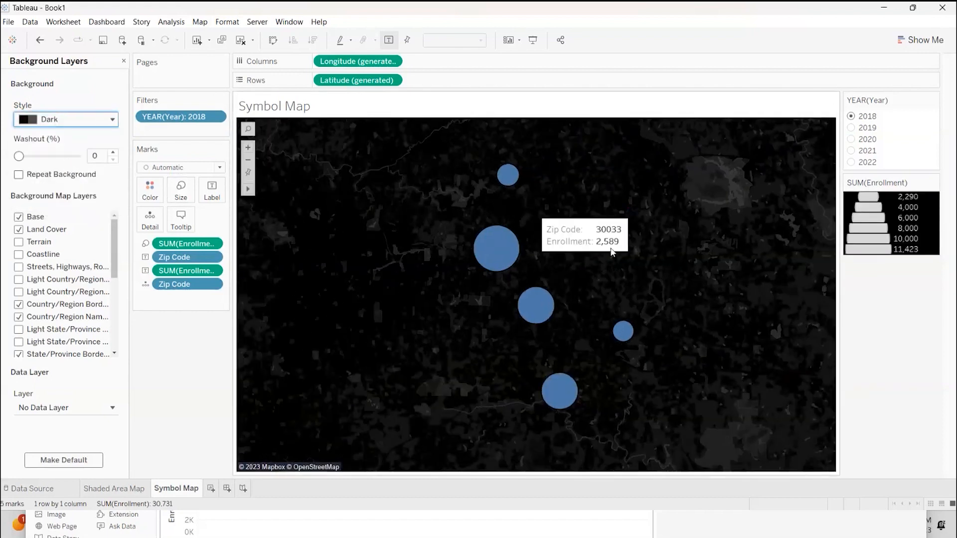
scroll(612, 251, down, 1)
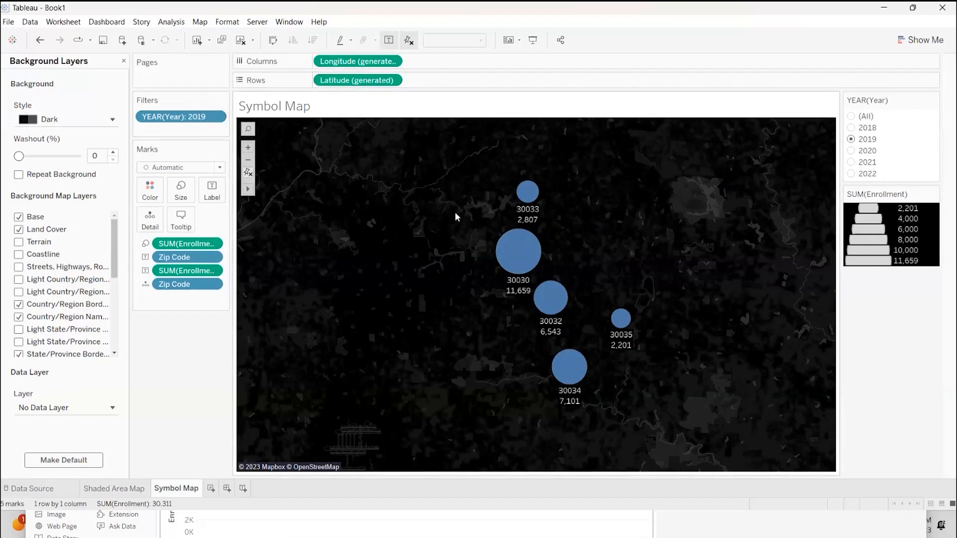
scroll(455, 214, down, 2)
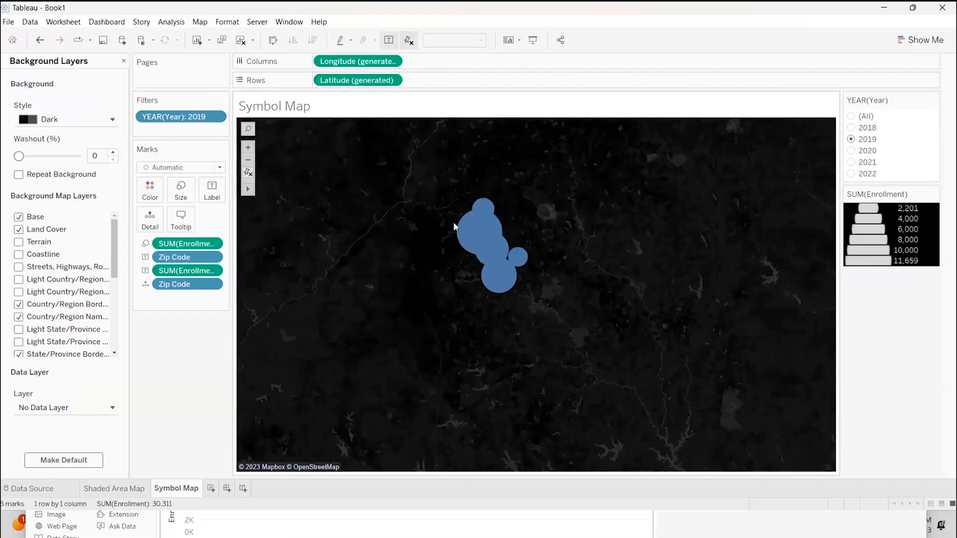
scroll(453, 222, up, 2)
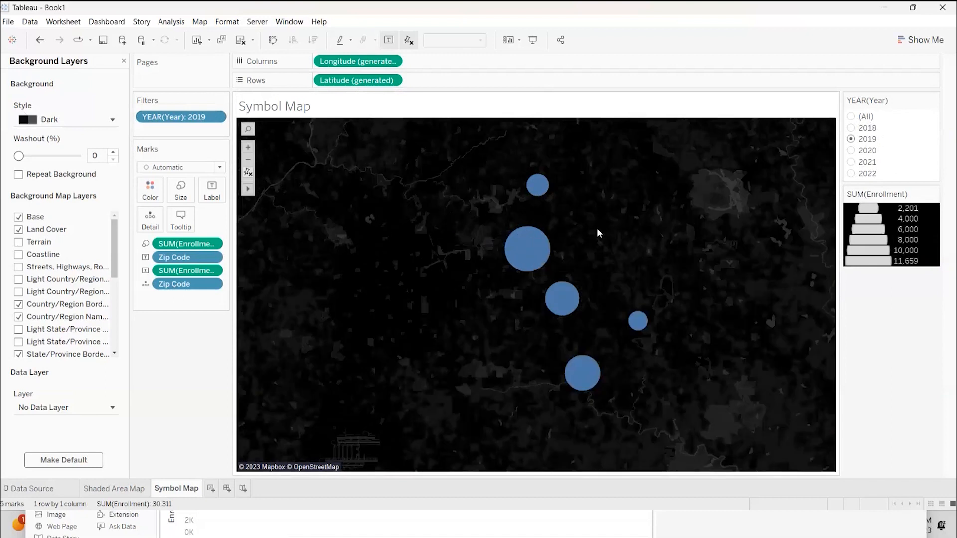
scroll(402, 255, down, 3)
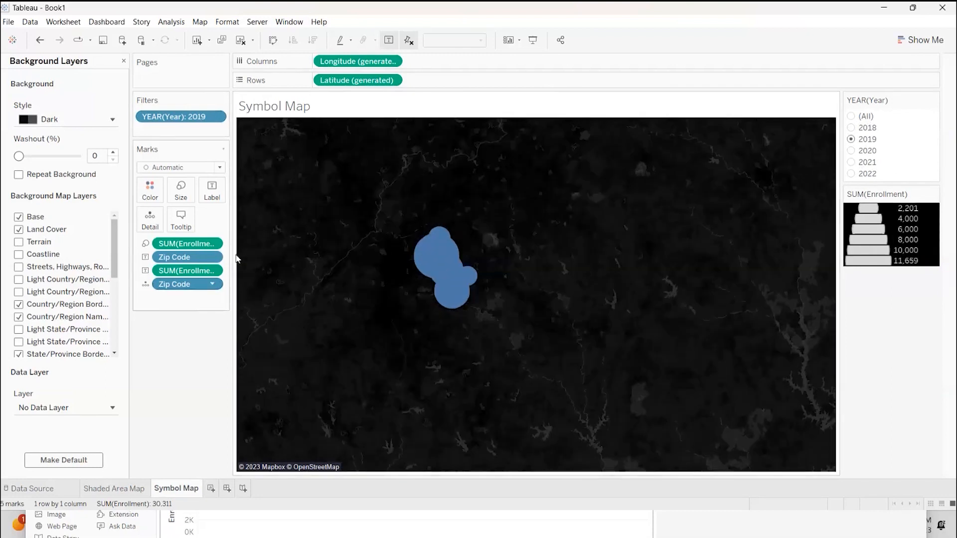
Change the map background style to Streets and frame the zip code circles together with the Atlanta area
click(113, 120)
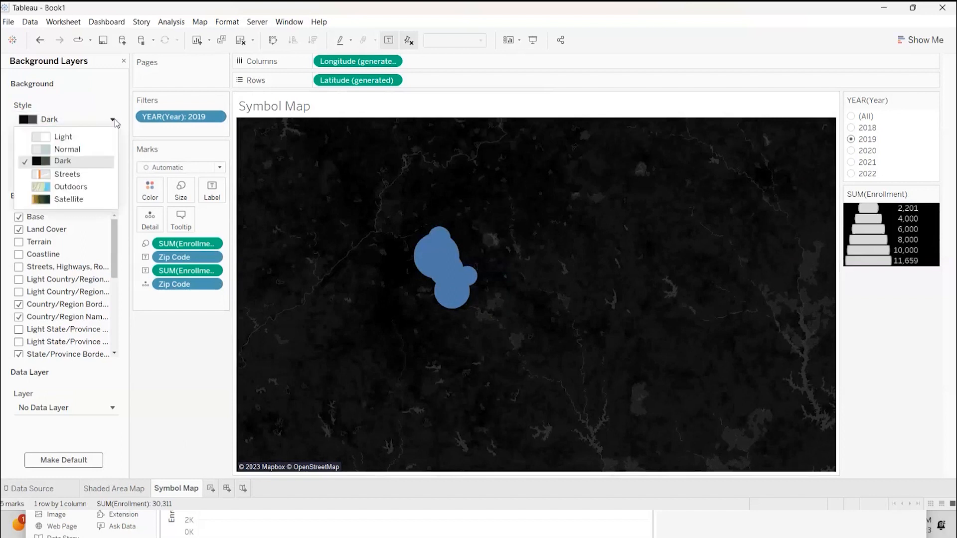
click(60, 173)
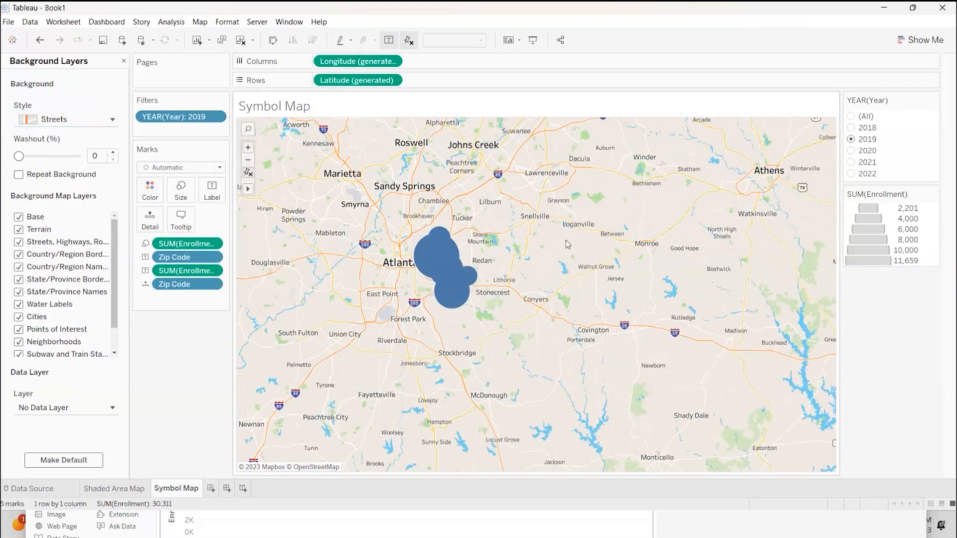
click(274, 189)
drag(443, 239, 585, 247)
scroll(585, 248, up, 1)
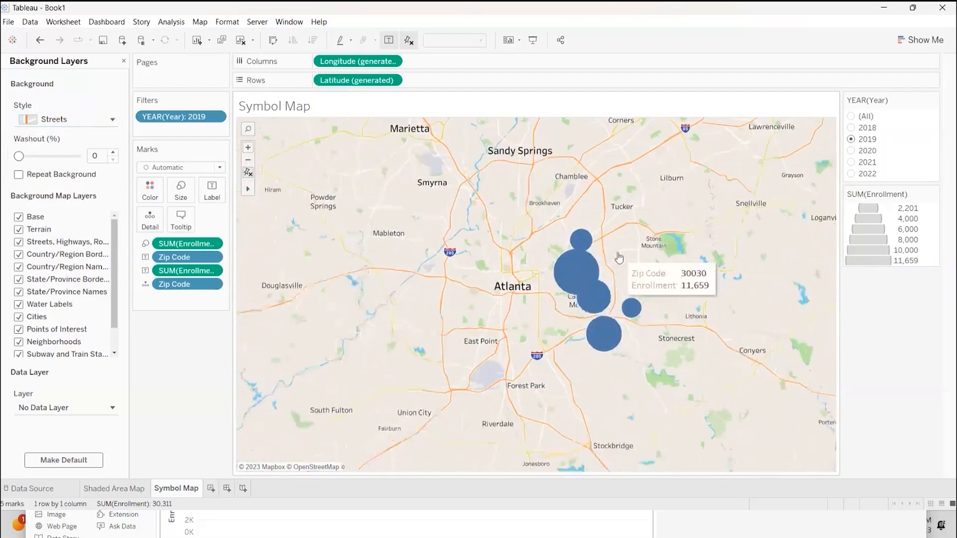
scroll(613, 253, up, 1)
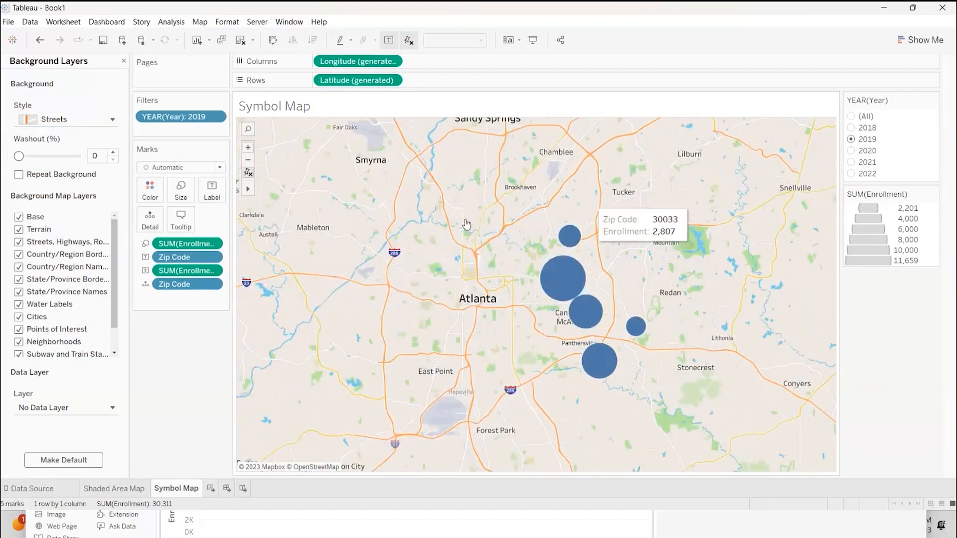
drag(437, 184, 429, 170)
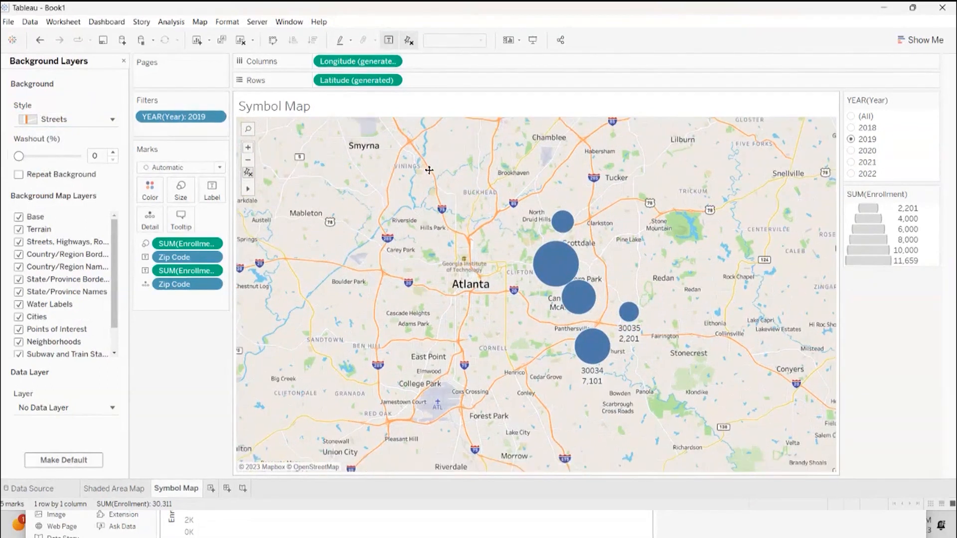
scroll(574, 237, up, 1)
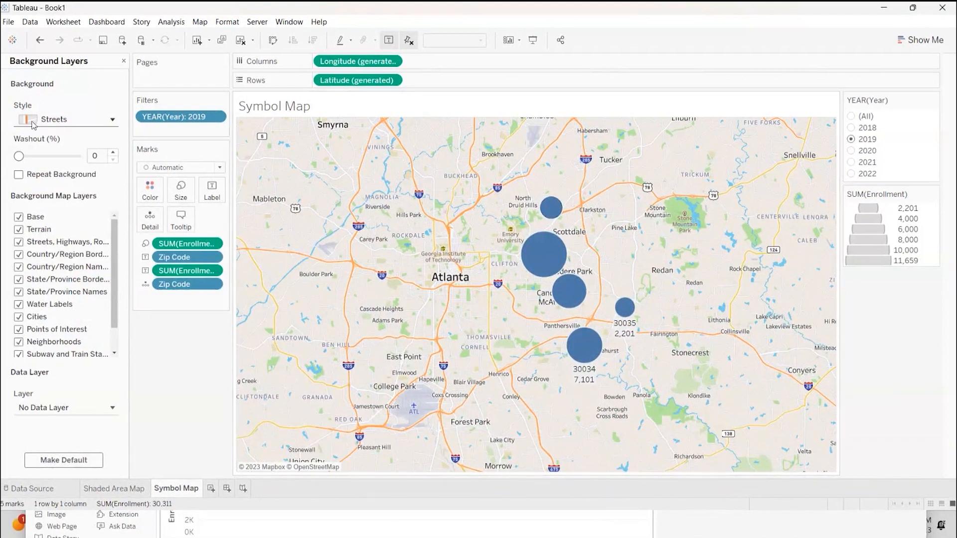
Set the map circles' opacity to 65% and give them a black border
mouse_move(544, 251)
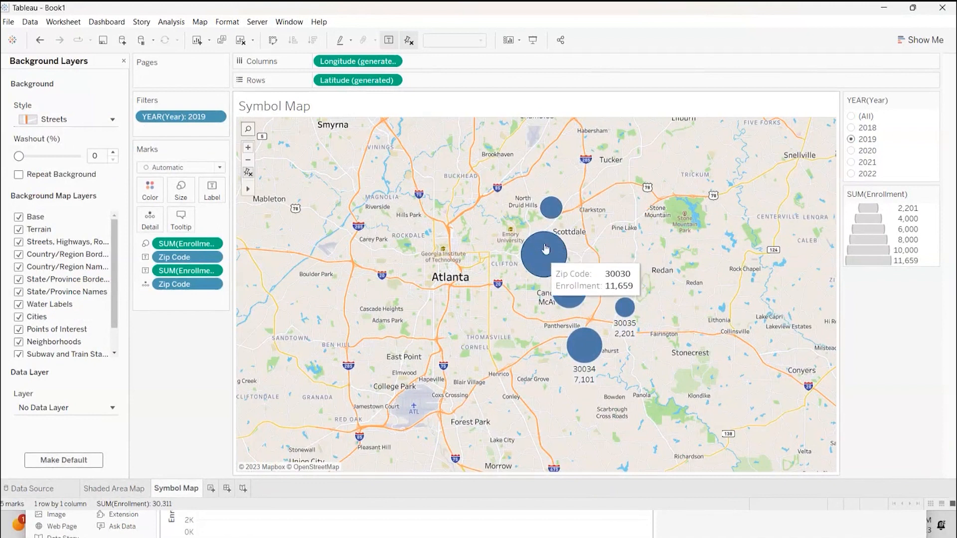
click(156, 191)
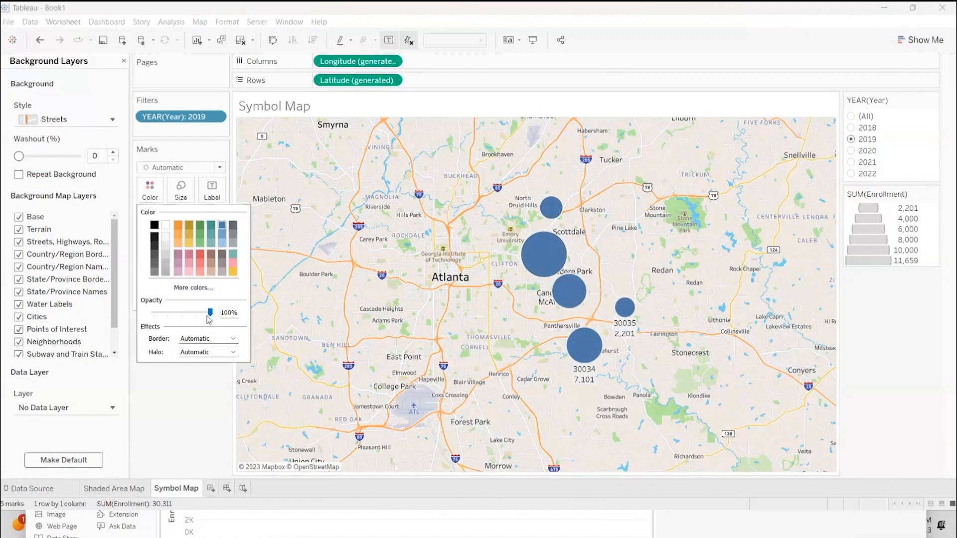
drag(213, 314, 191, 319)
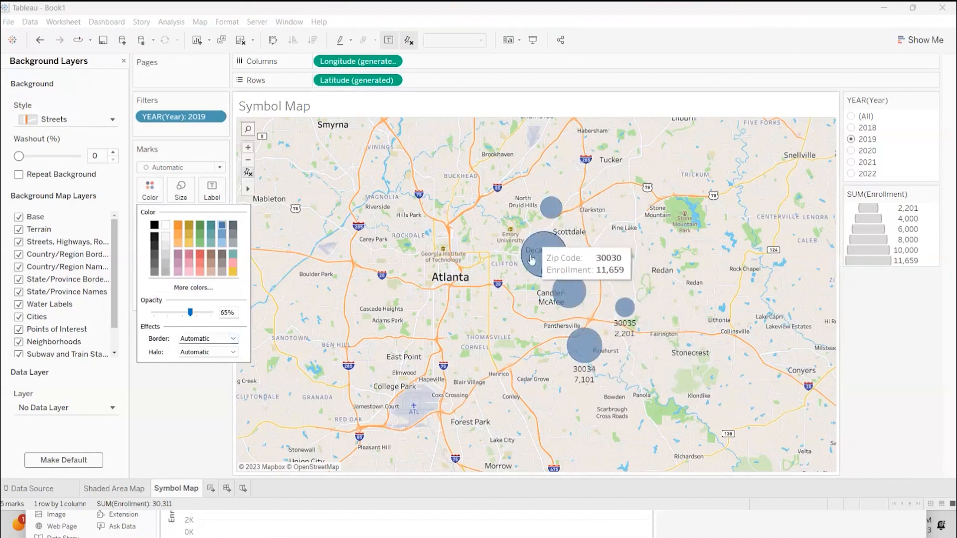
click(233, 339)
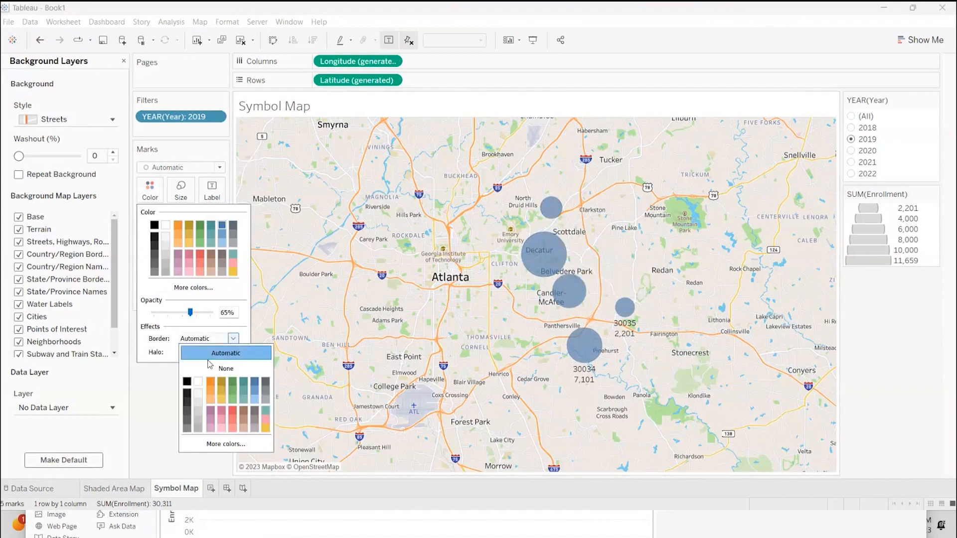
click(188, 382)
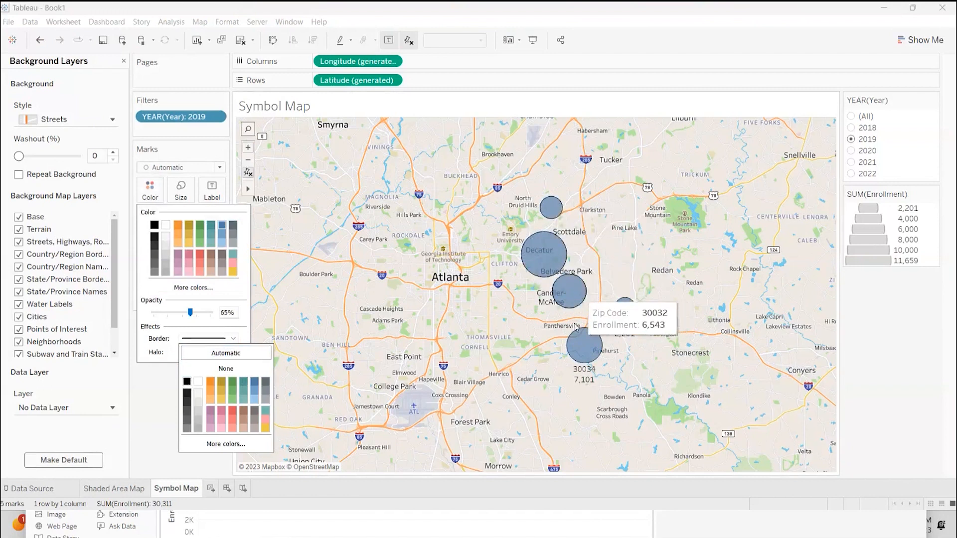
click(153, 401)
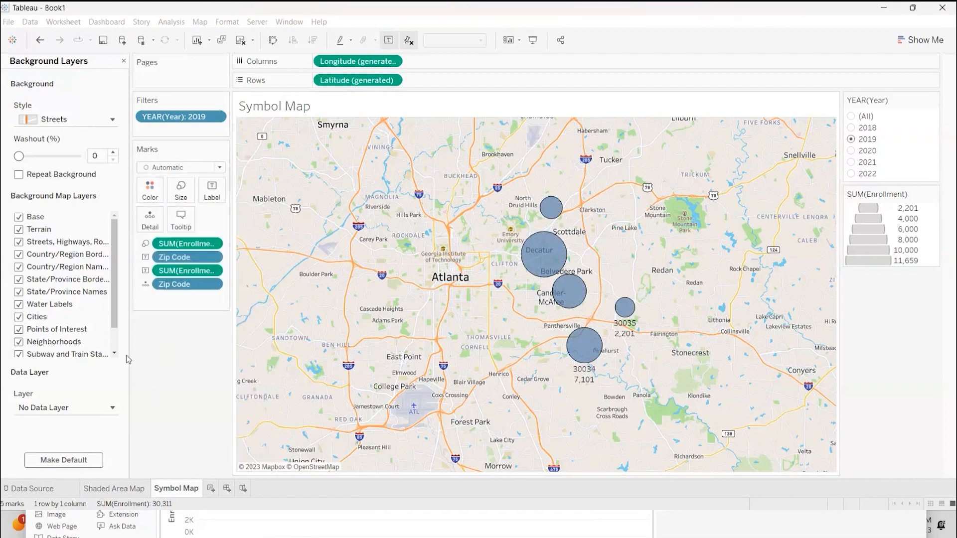
Change the map background style to Outdoors and inspect the area around Atlanta and the zip code circles
click(112, 119)
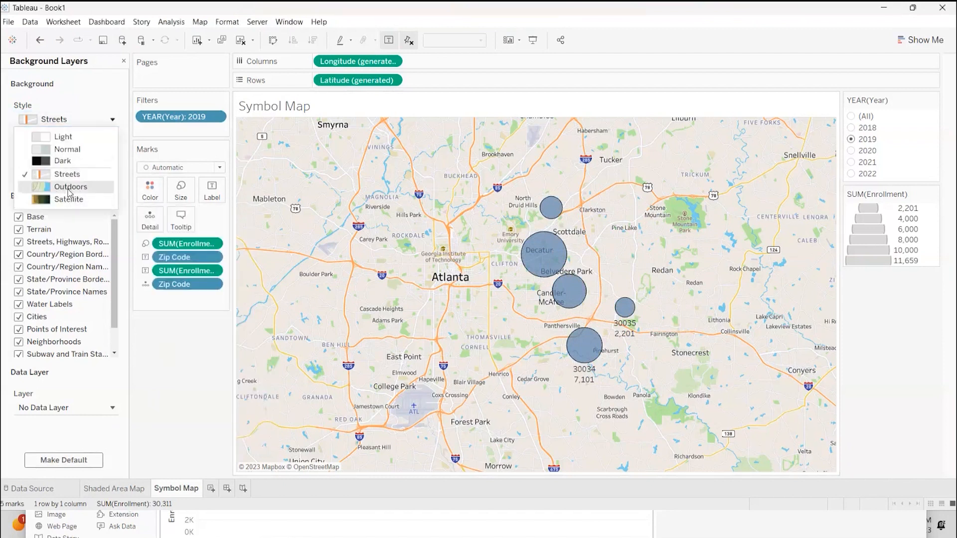
click(69, 188)
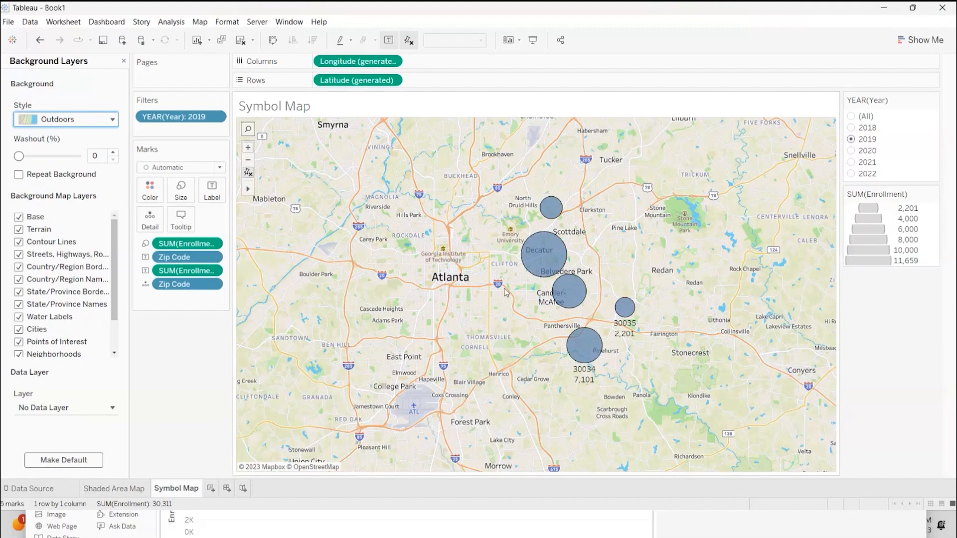
scroll(504, 289, up, 4)
drag(428, 245, 395, 298)
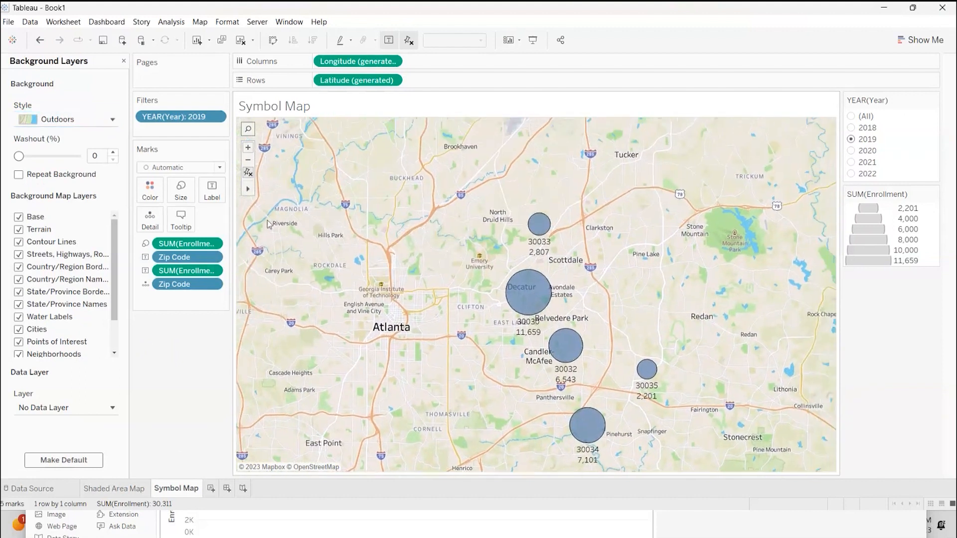
Change the map background style to Satellite and inspect the zip code circles against the imagery
click(114, 121)
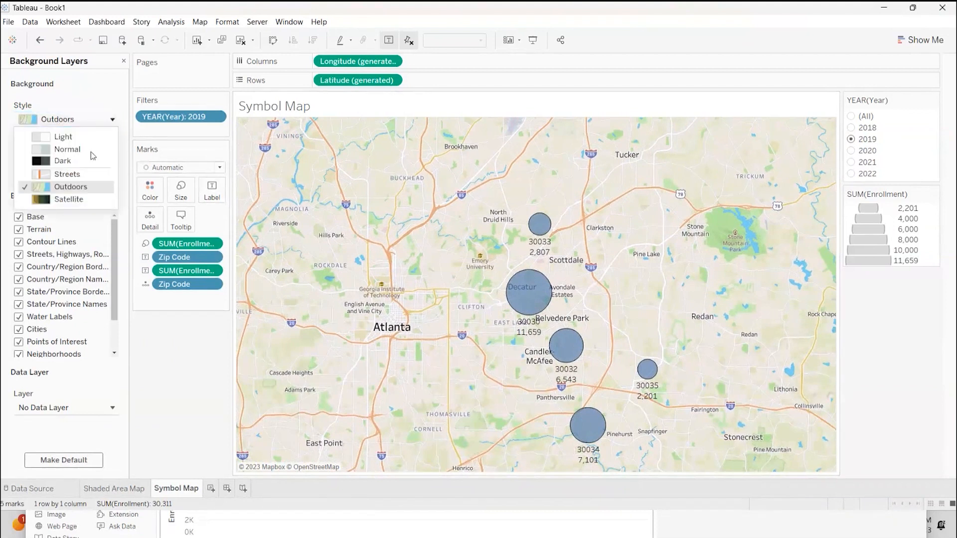
click(79, 200)
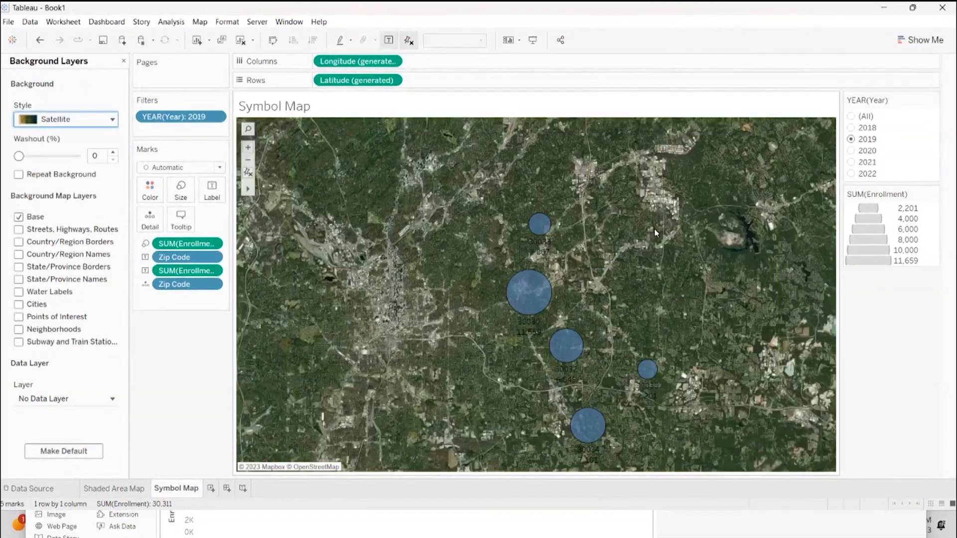
drag(623, 243, 628, 215)
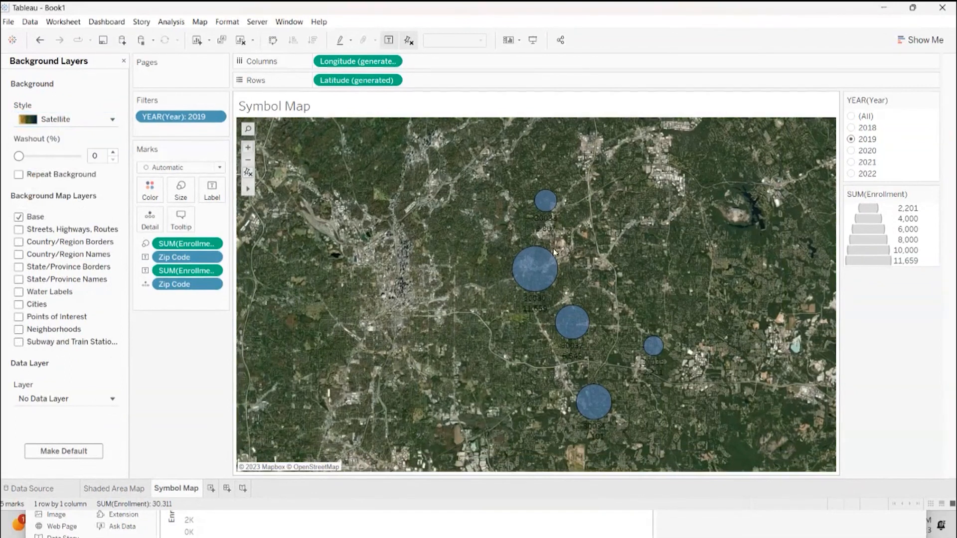
scroll(570, 233, up, 1)
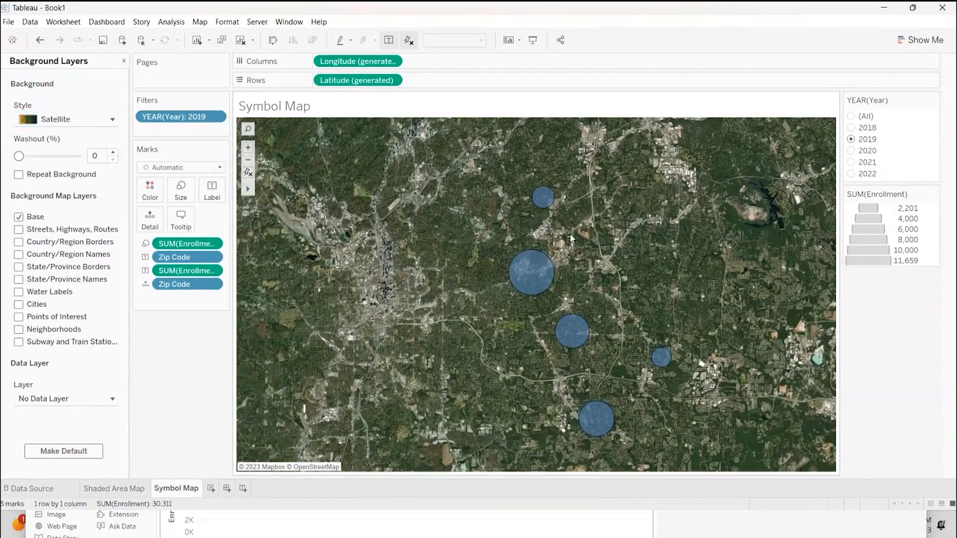
Try the map circles at 99% opacity, and settle on an opacity of 66%
click(153, 195)
drag(197, 312, 211, 314)
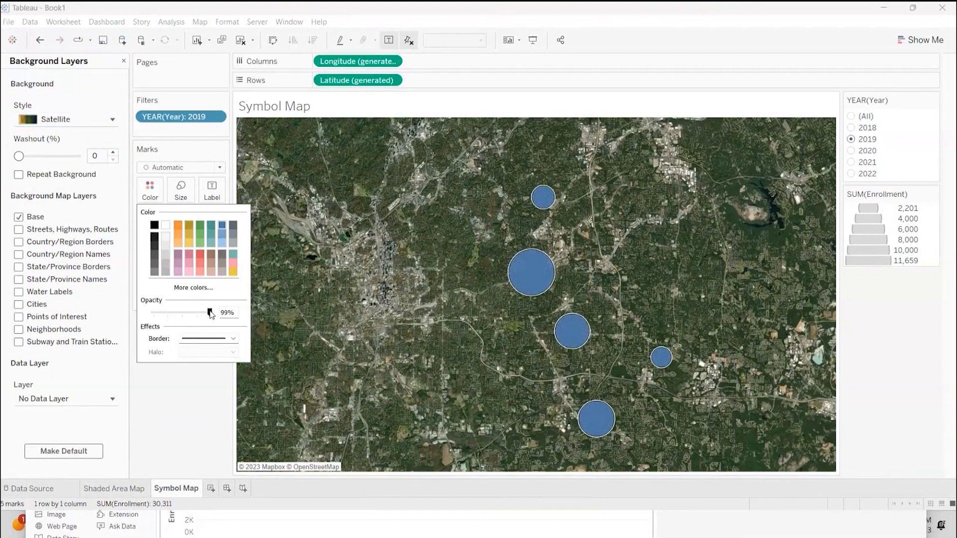
mouse_move(210, 313)
mouse_down()
mouse_move(179, 314)
mouse_move(191, 312)
mouse_up()
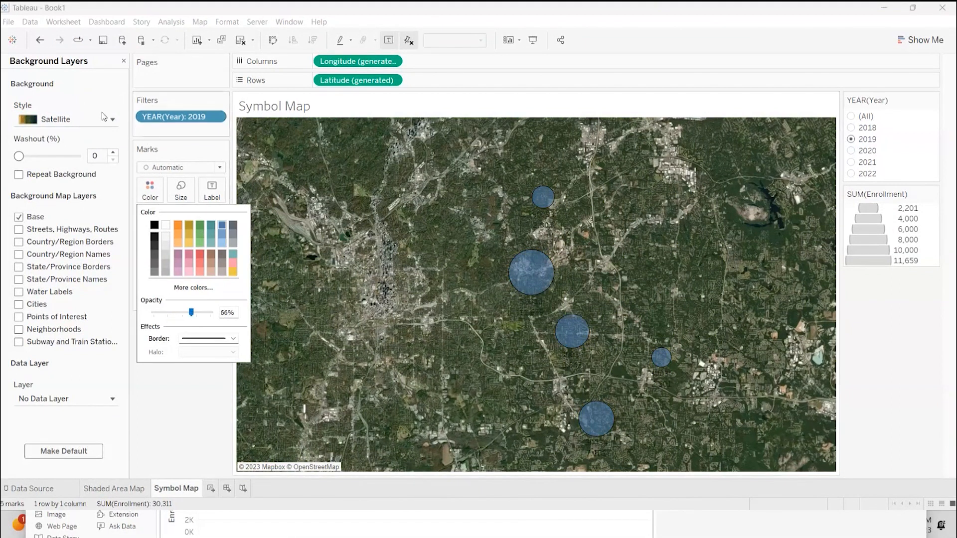
Switch the map background style from Satellite to Normal and recentre the map on the circles
click(112, 120)
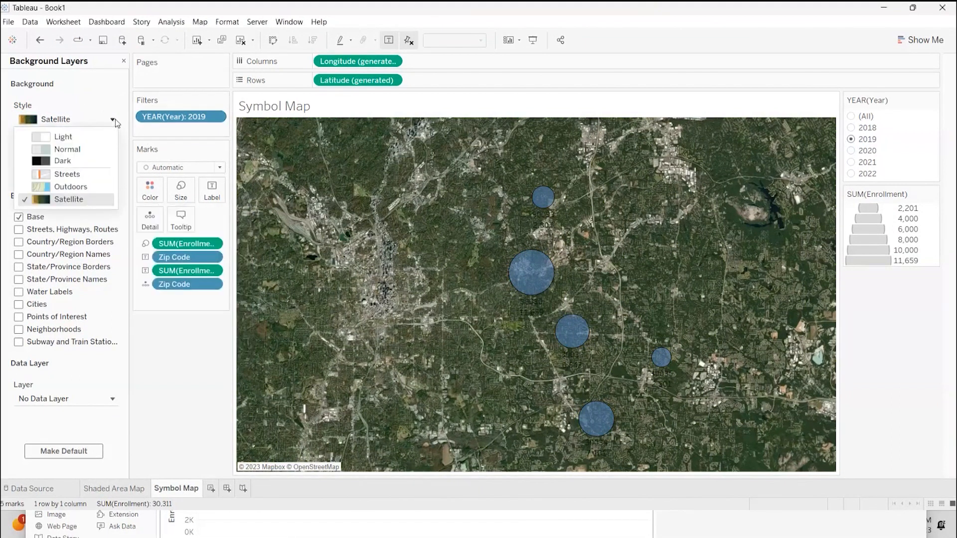
click(68, 149)
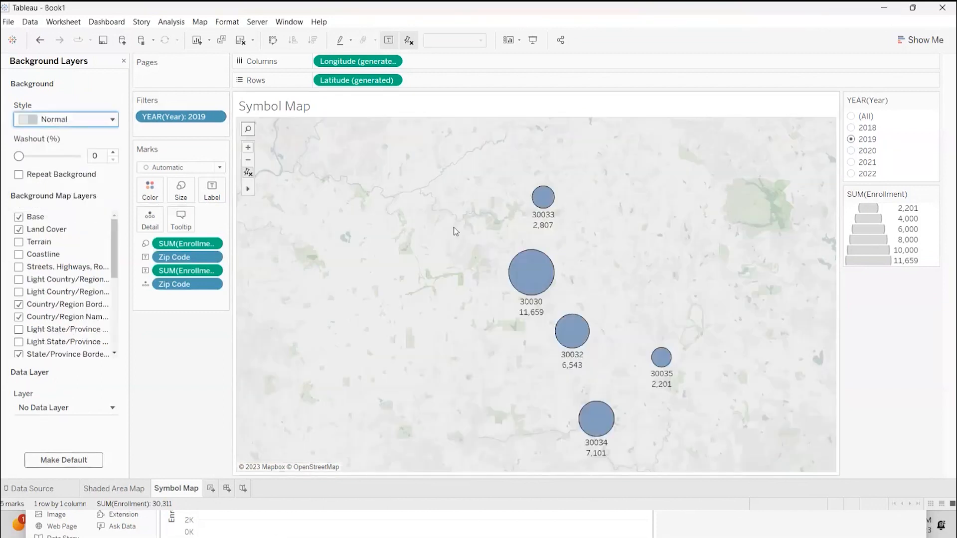
drag(453, 227, 372, 185)
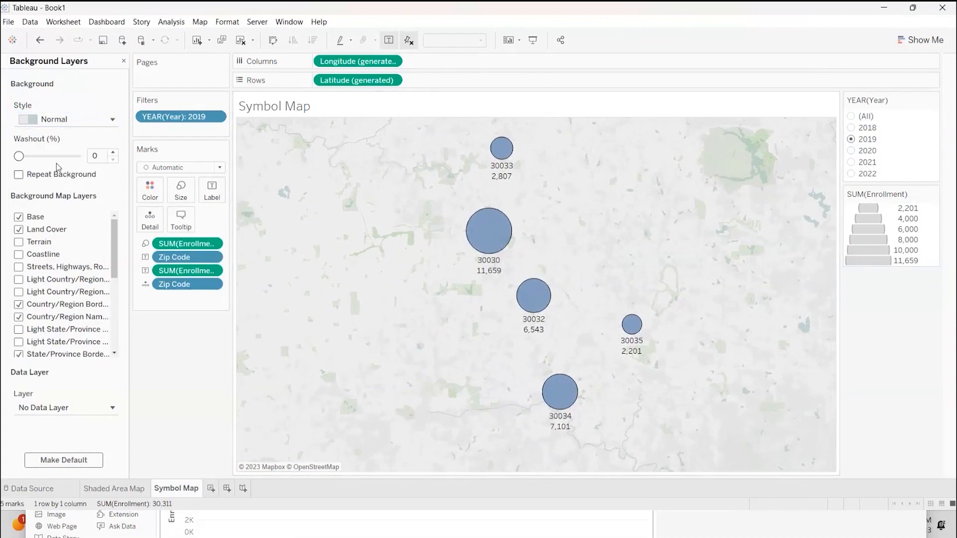
Switch the map background back to Satellite and try out the washout setting, ending at 0%
click(111, 119)
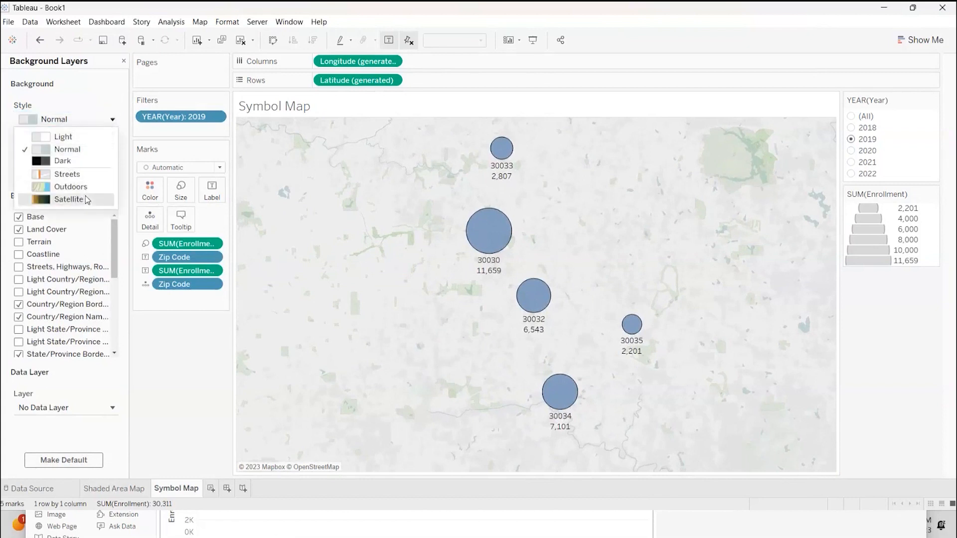
click(85, 200)
mouse_move(18, 158)
mouse_down()
mouse_move(62, 162)
mouse_move(21, 160)
mouse_up()
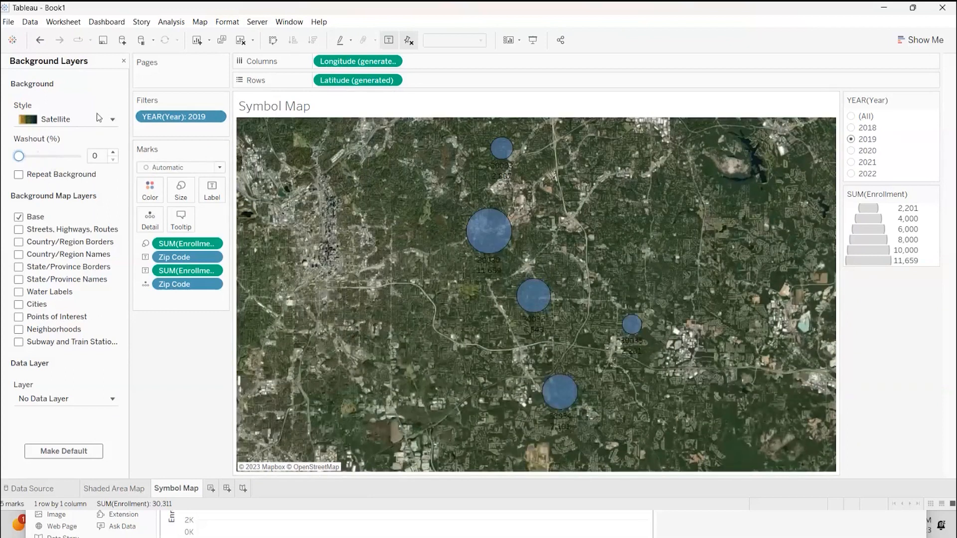
Set the map background style to Normal with the washout at 0%
click(114, 120)
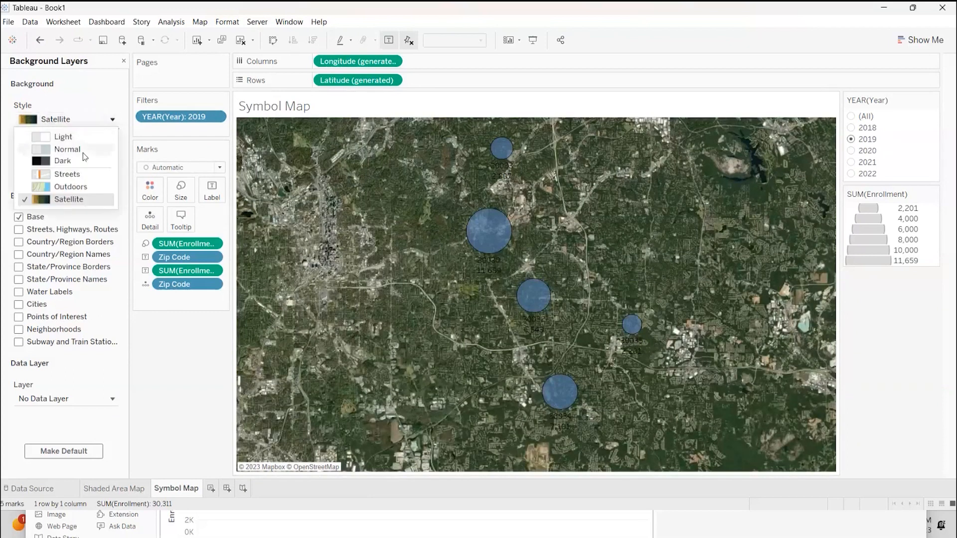
click(83, 149)
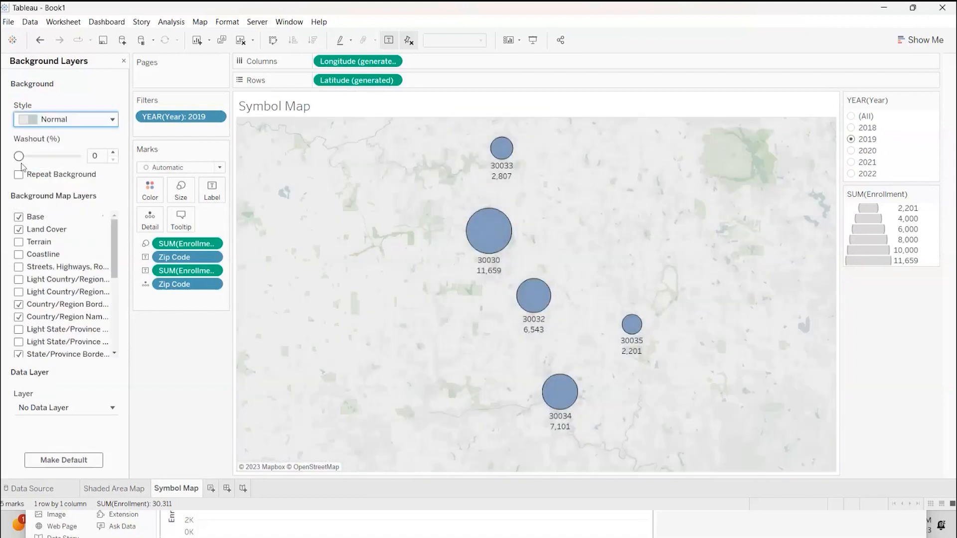
mouse_move(18, 156)
mouse_down()
mouse_move(70, 159)
mouse_move(15, 157)
mouse_up()
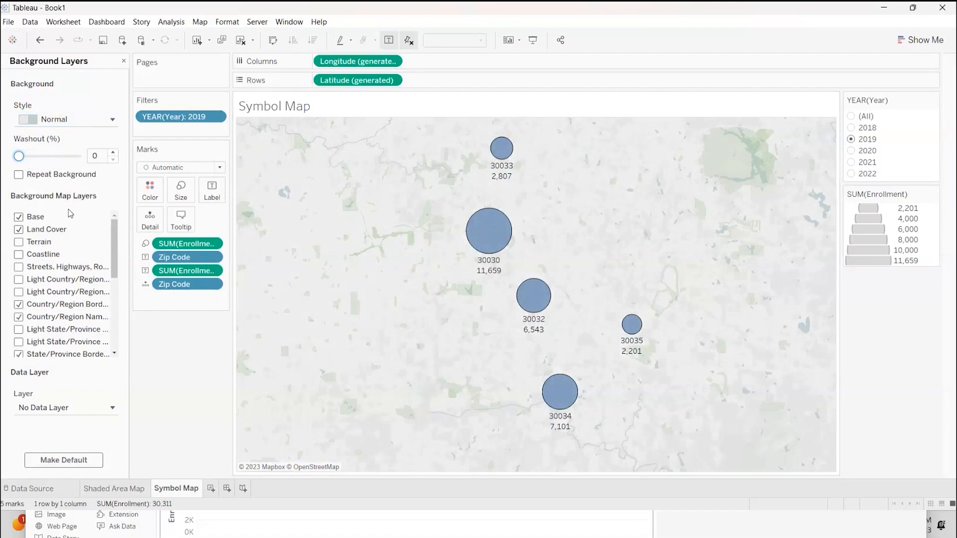
Turn off the Country/Region Names and State/Province Names background map layers
scroll(68, 262, down, 3)
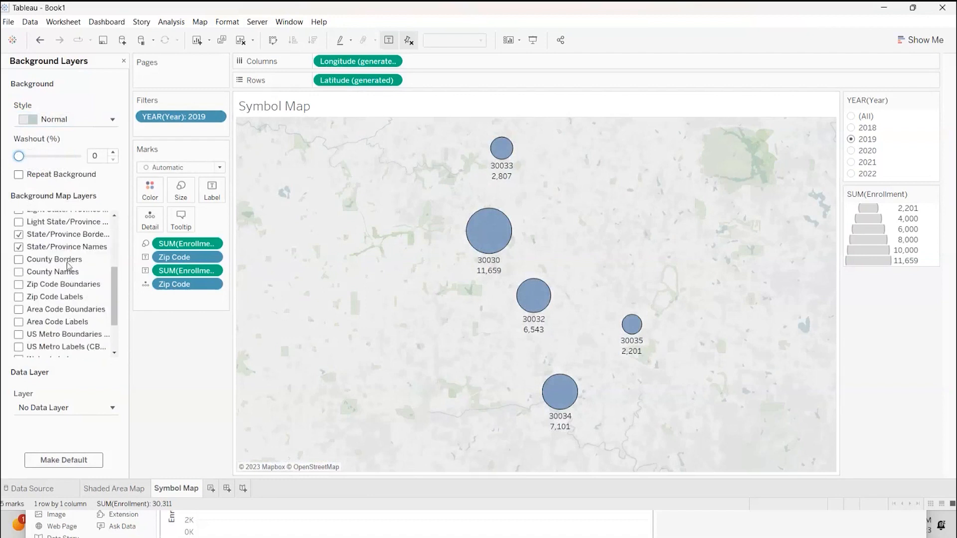
scroll(69, 266, down, 2)
scroll(69, 265, up, 5)
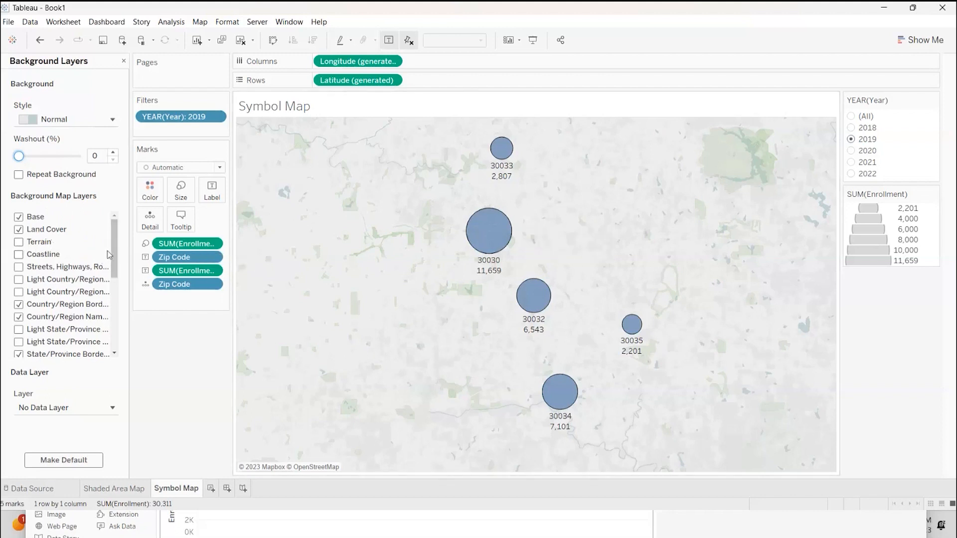
mouse_move(114, 252)
mouse_down()
mouse_move(110, 339)
mouse_move(118, 251)
mouse_up()
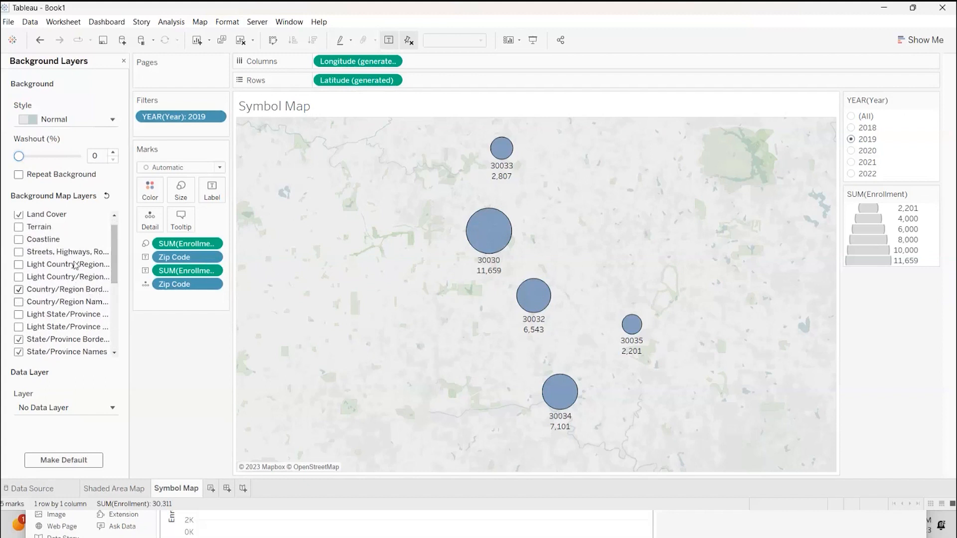
scroll(72, 270, down, 2)
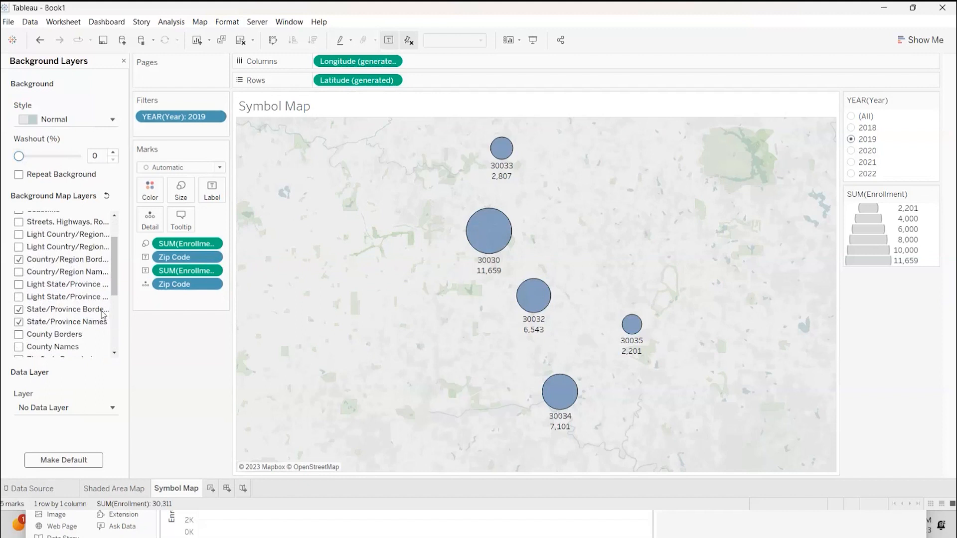
click(19, 322)
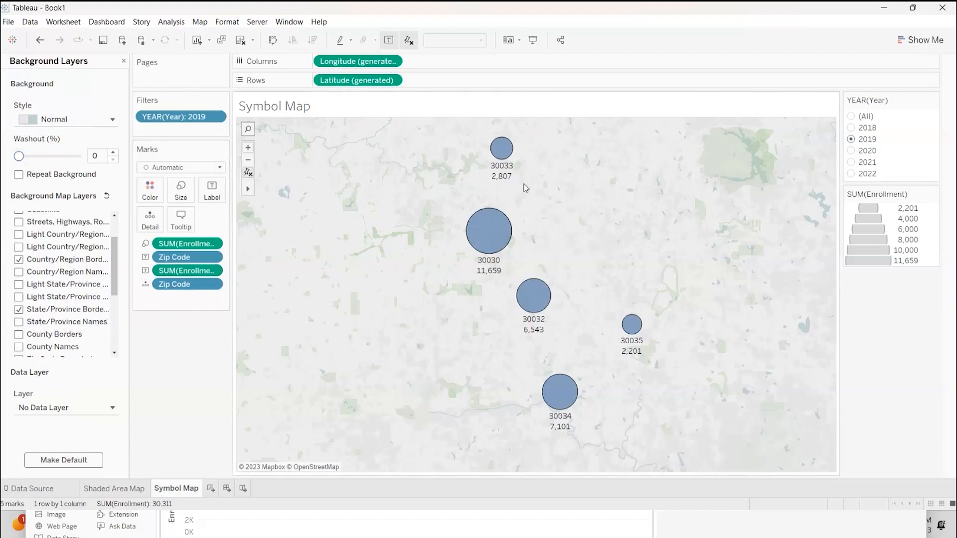
Turn on the Zip Code Boundaries background map layer and inspect the outlines around the circles
scroll(80, 293, down, 3)
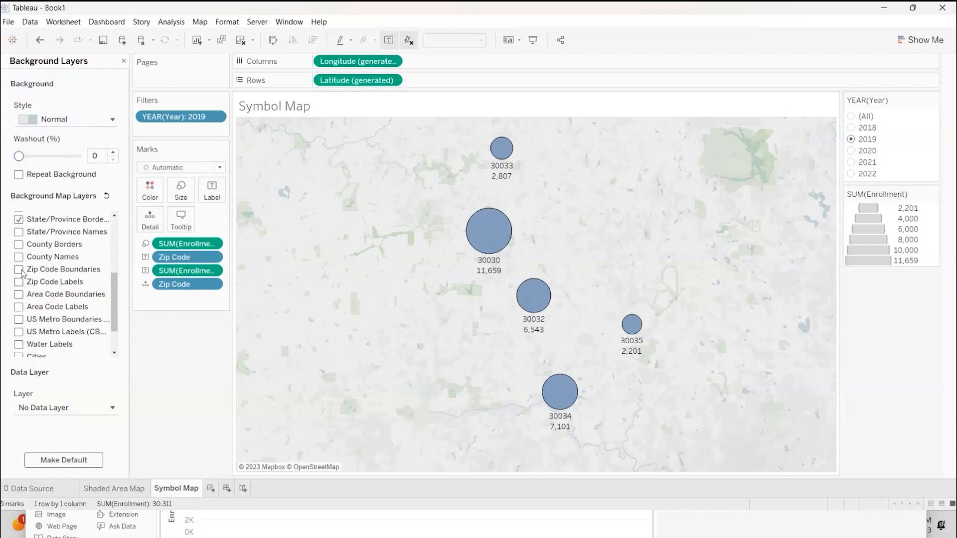
click(20, 271)
mouse_move(500, 242)
scroll(500, 242, up, 1)
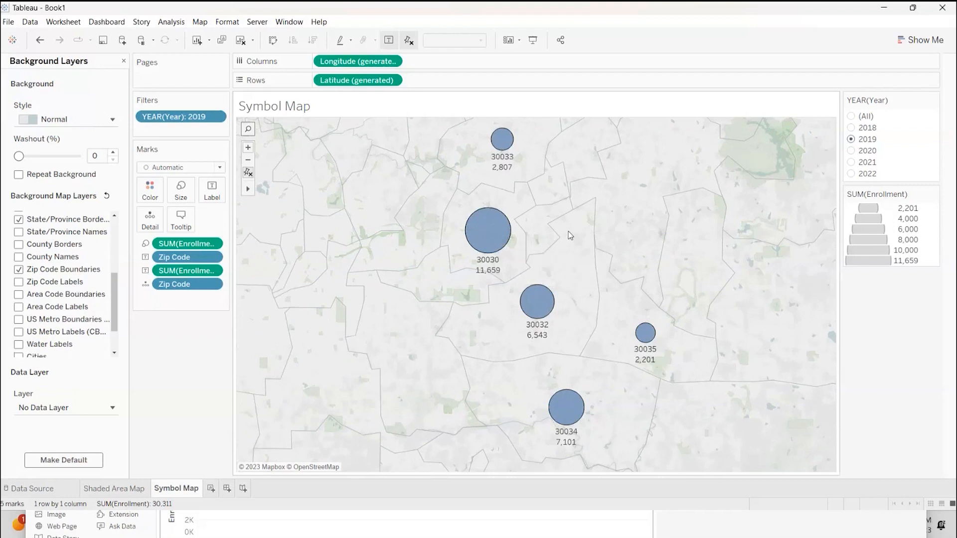
scroll(570, 236, up, 1)
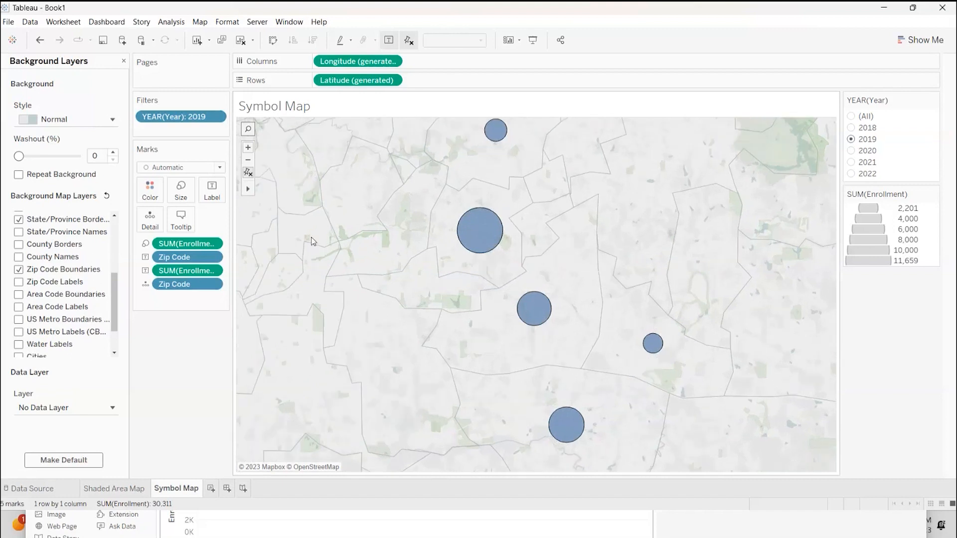
Turn on the Neighborhoods background map layer and check the neighborhood names around the 30030 and 30032 circles
scroll(60, 335, down, 2)
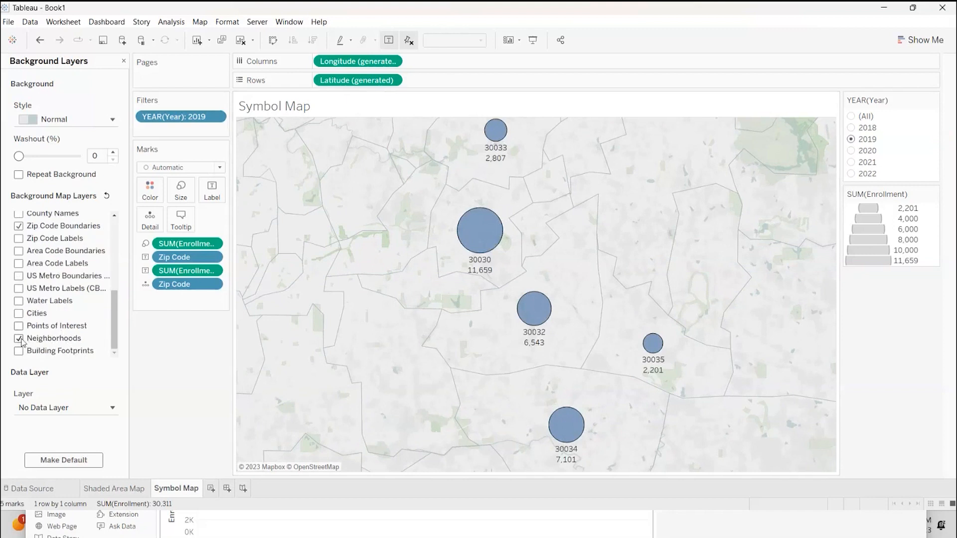
scroll(442, 278, up, 2)
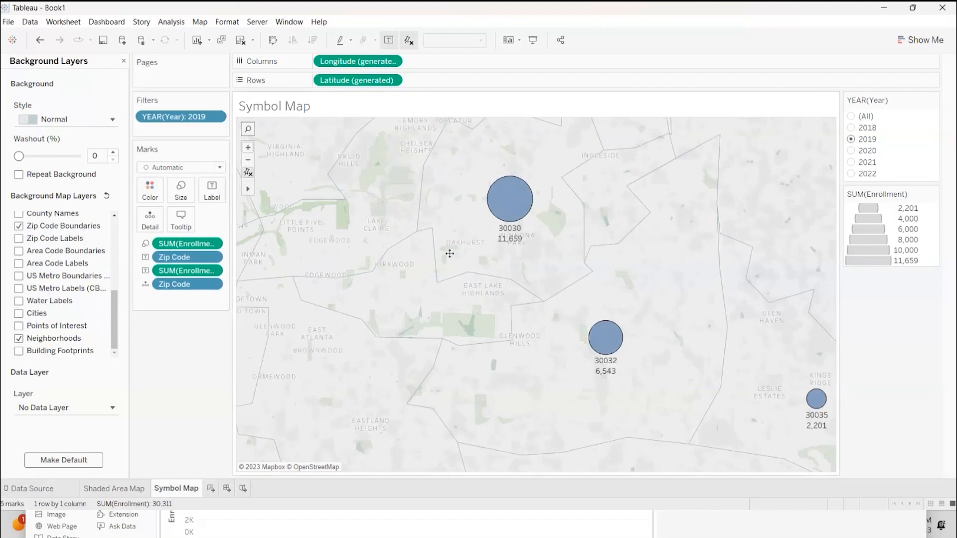
scroll(451, 262, up, 2)
drag(593, 350, 534, 289)
scroll(578, 346, up, 1)
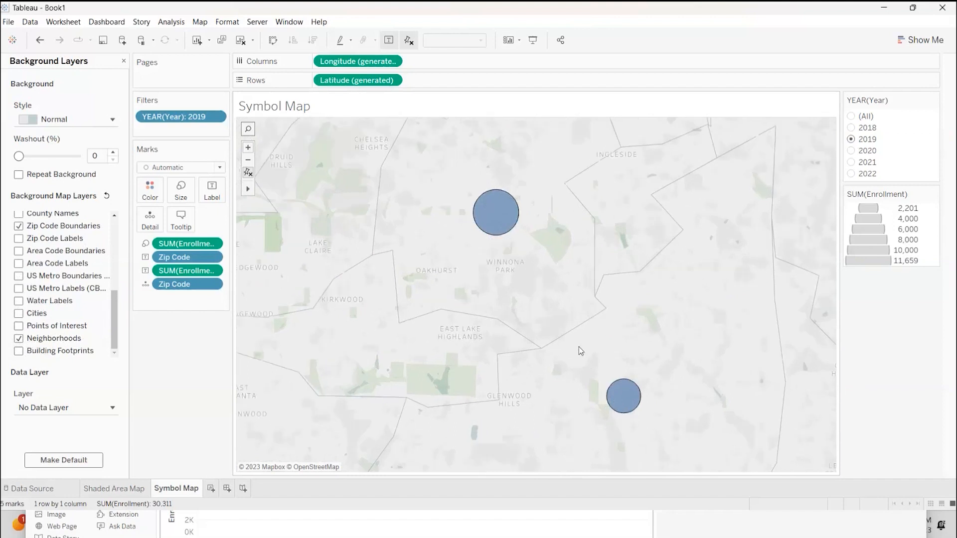
scroll(579, 347, up, 1)
scroll(508, 265, down, 2)
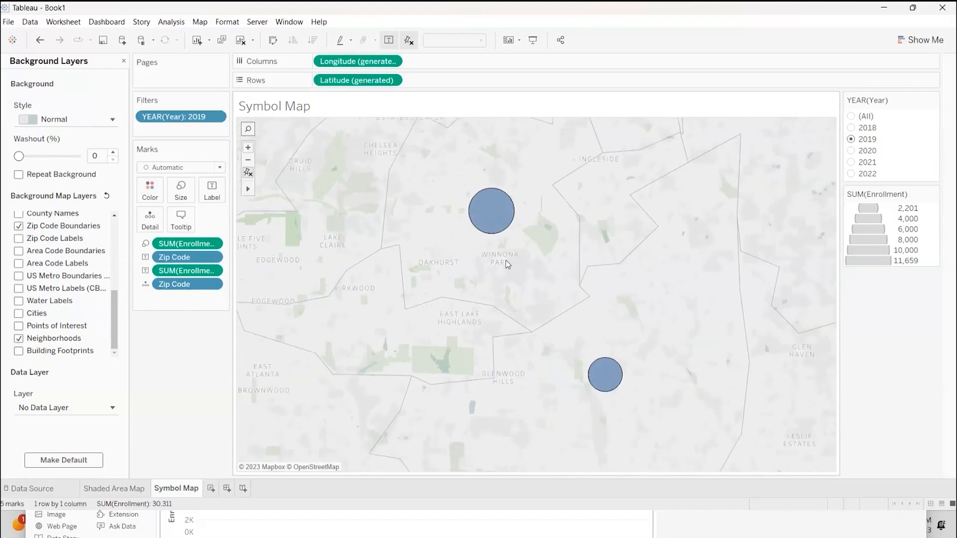
Look through the available background map layers and examine all zip code circles against the zip code boundaries
drag(115, 329, 122, 270)
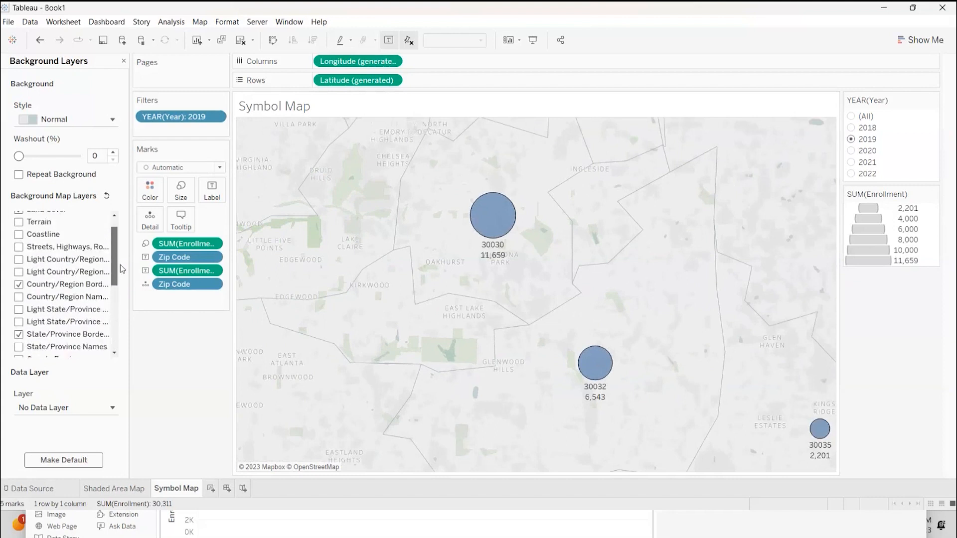
scroll(118, 262, up, 1)
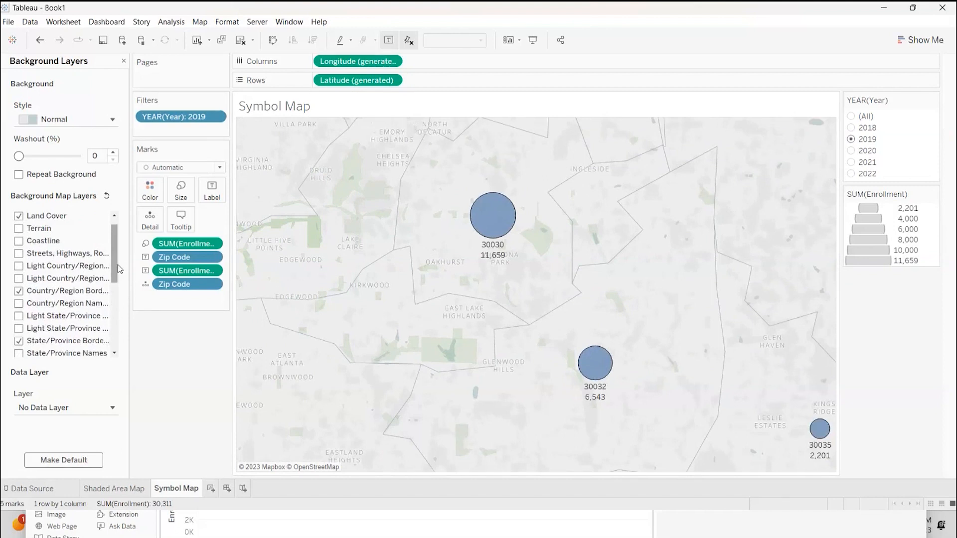
scroll(572, 276, down, 1)
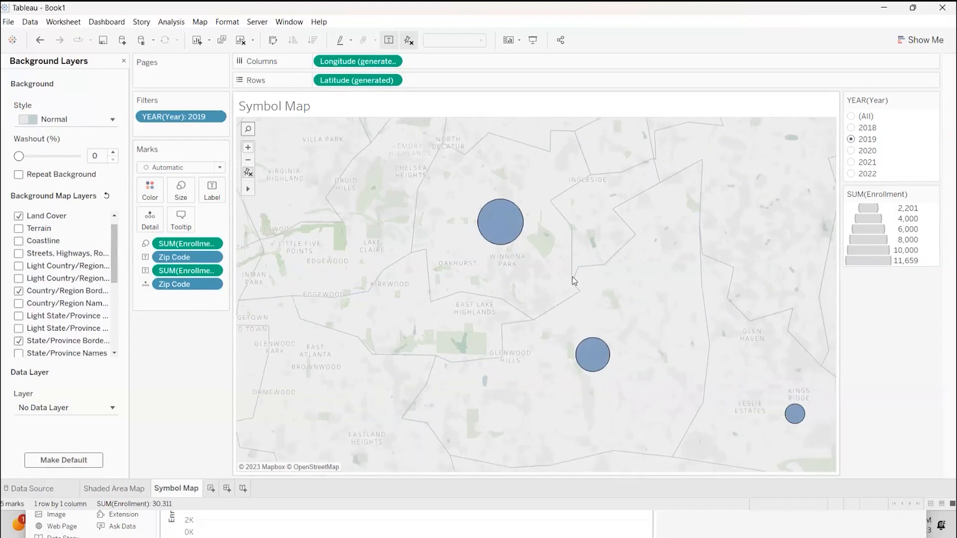
scroll(575, 284, down, 1)
drag(425, 294, 365, 274)
scroll(387, 269, down, 1)
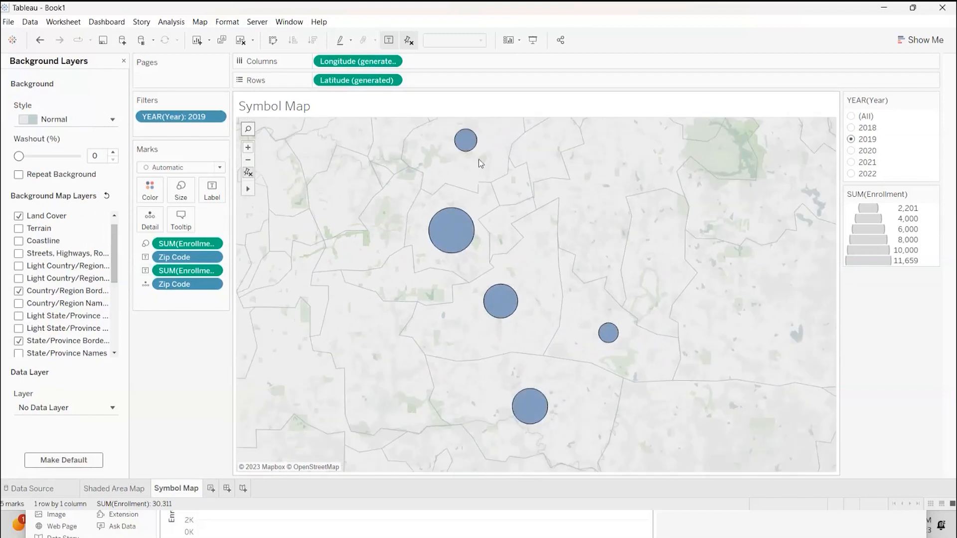
mouse_move(538, 398)
mouse_move(476, 169)
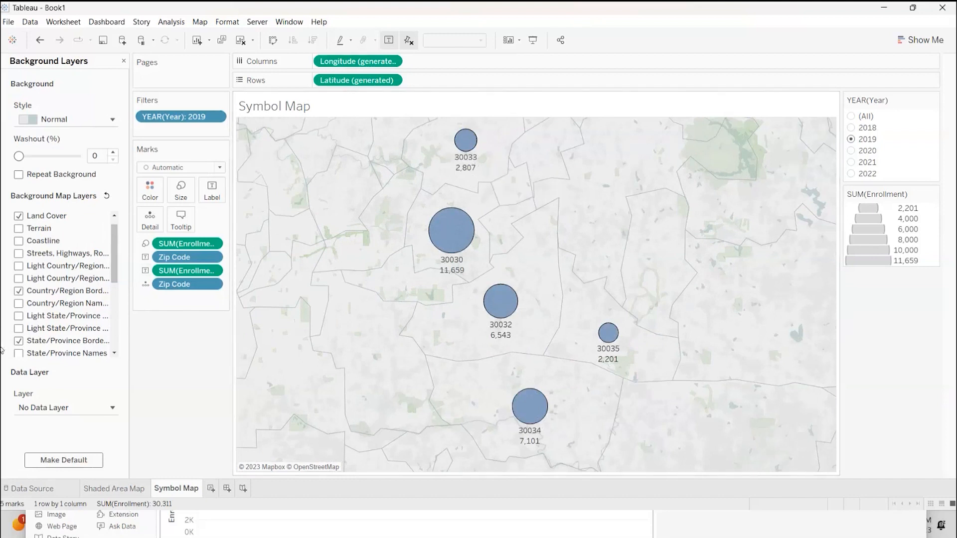
scroll(109, 321, down, 5)
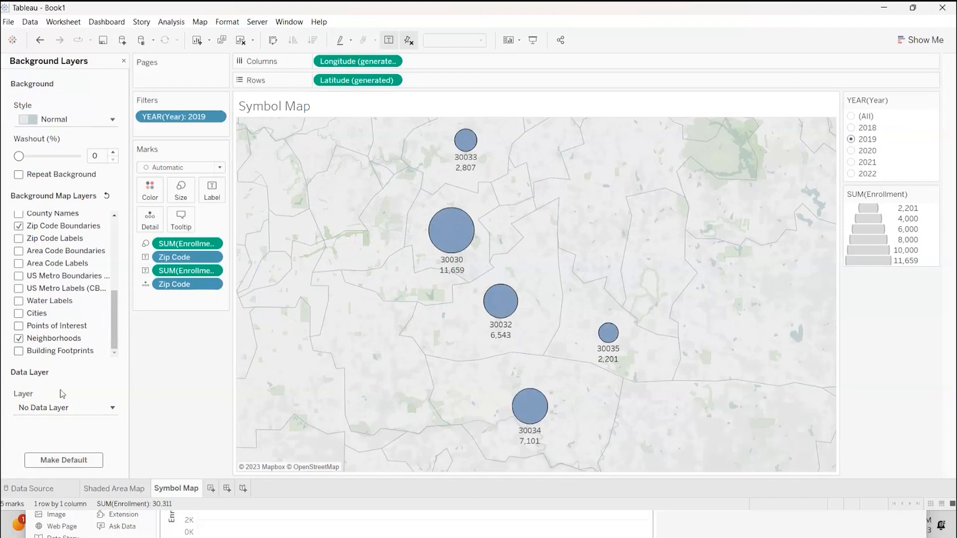
Apply the Household Income (median) data layer to the map and examine its state-level shading across Georgia and the neighboring states
click(114, 408)
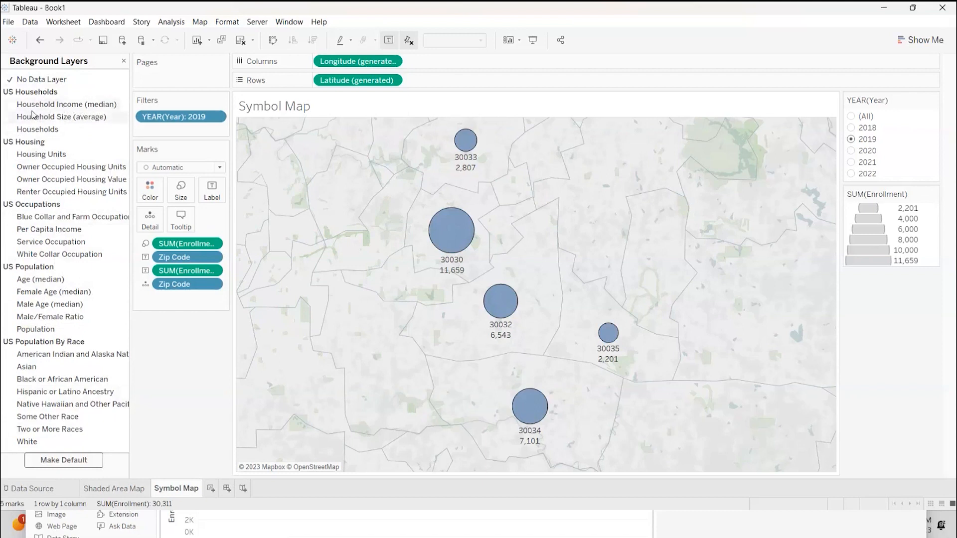
click(51, 106)
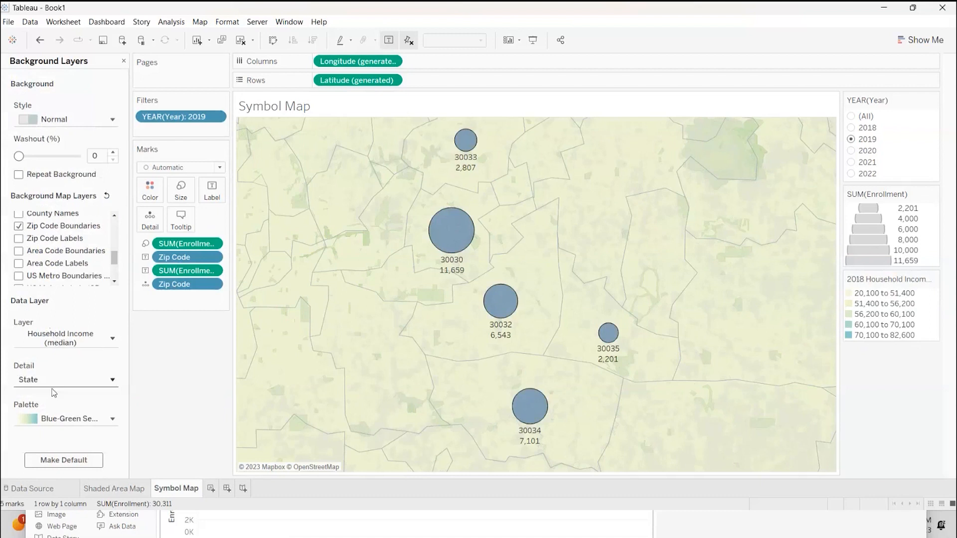
mouse_move(487, 322)
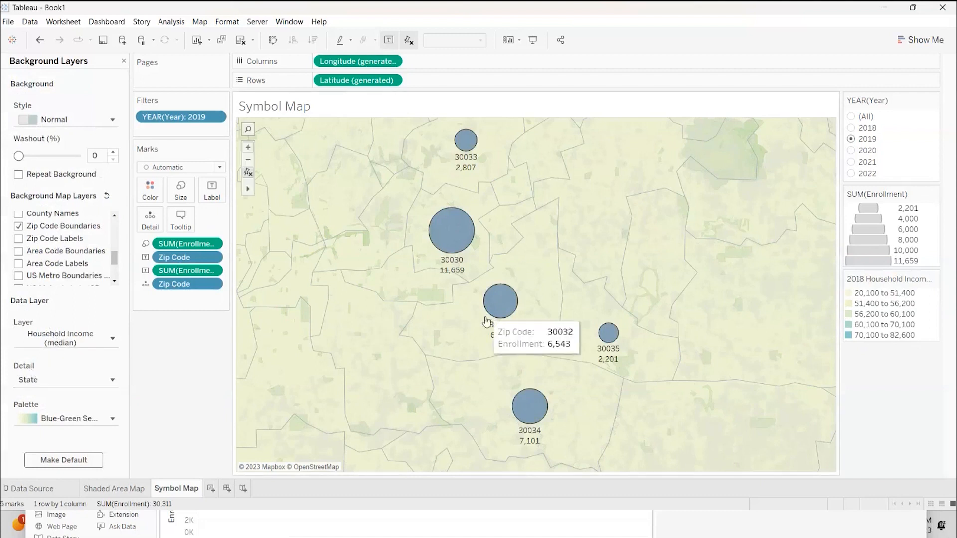
scroll(487, 324, down, 5)
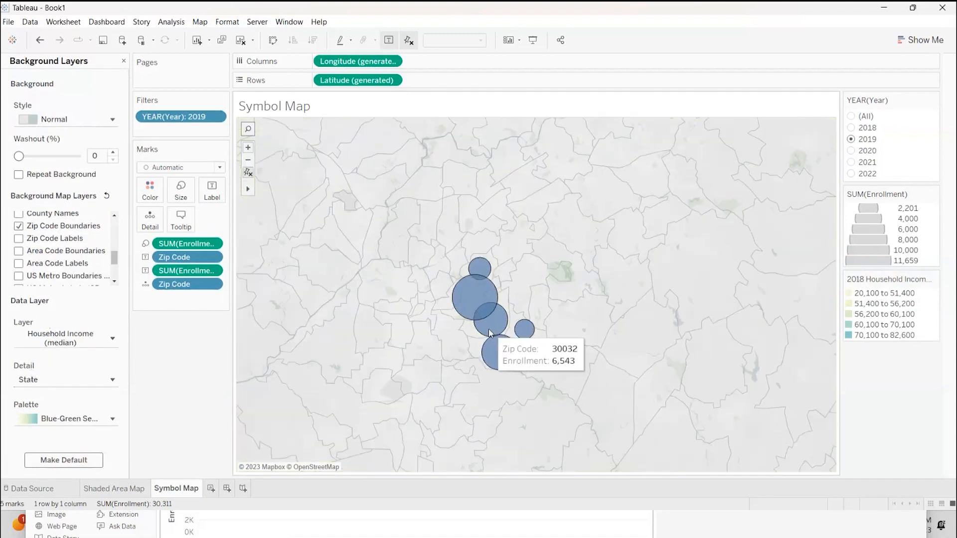
scroll(489, 331, down, 5)
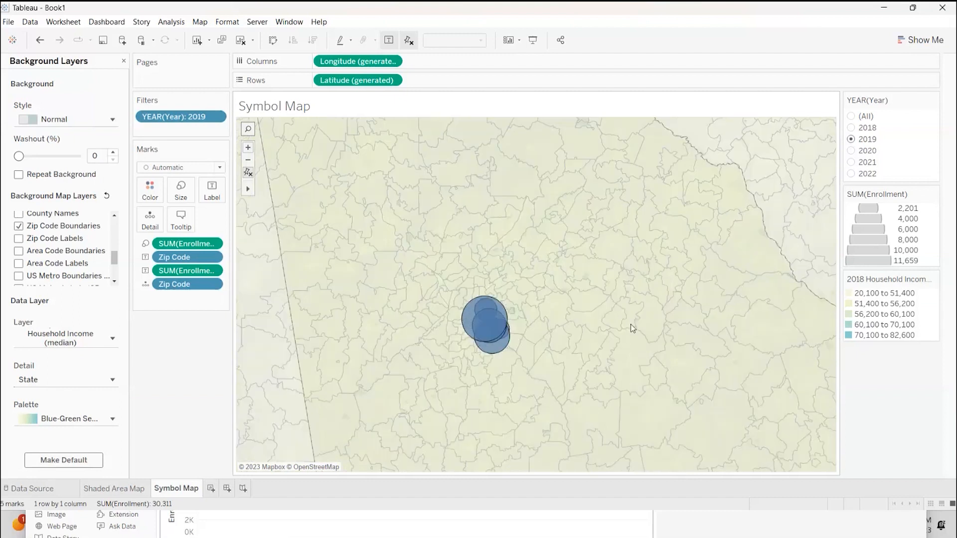
scroll(634, 324, down, 5)
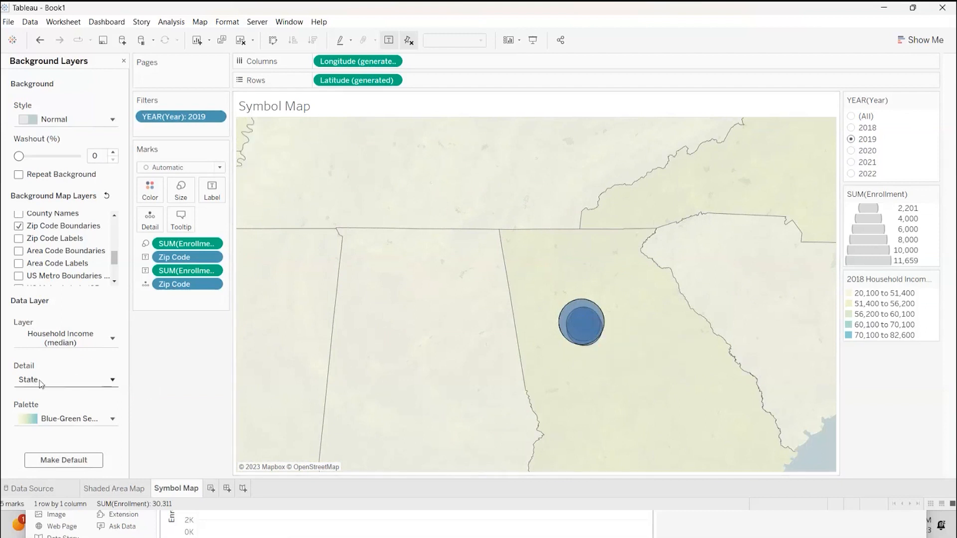
Set the household income data layer's detail to Zip Code for the area around the enrollment circles
scroll(511, 318, up, 1)
scroll(511, 318, up, 5)
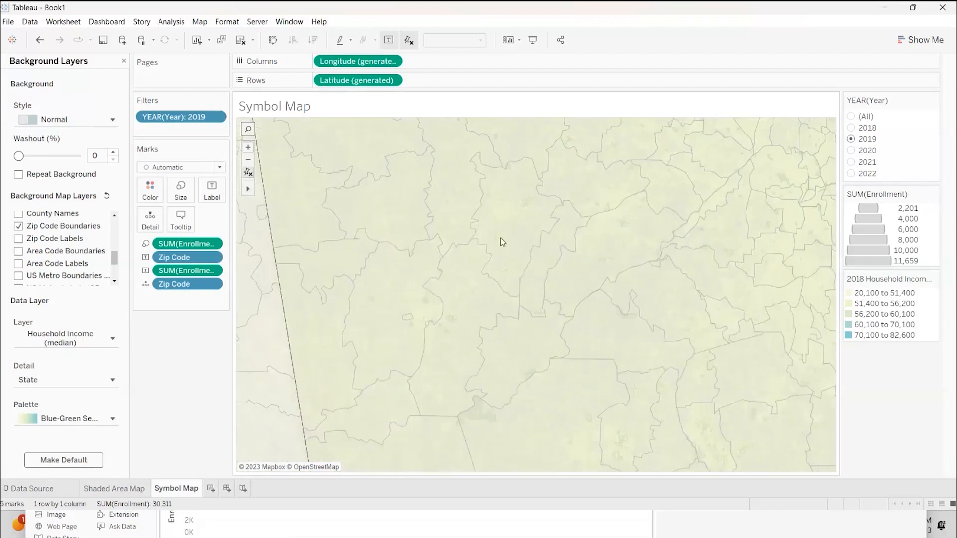
scroll(564, 263, down, 2)
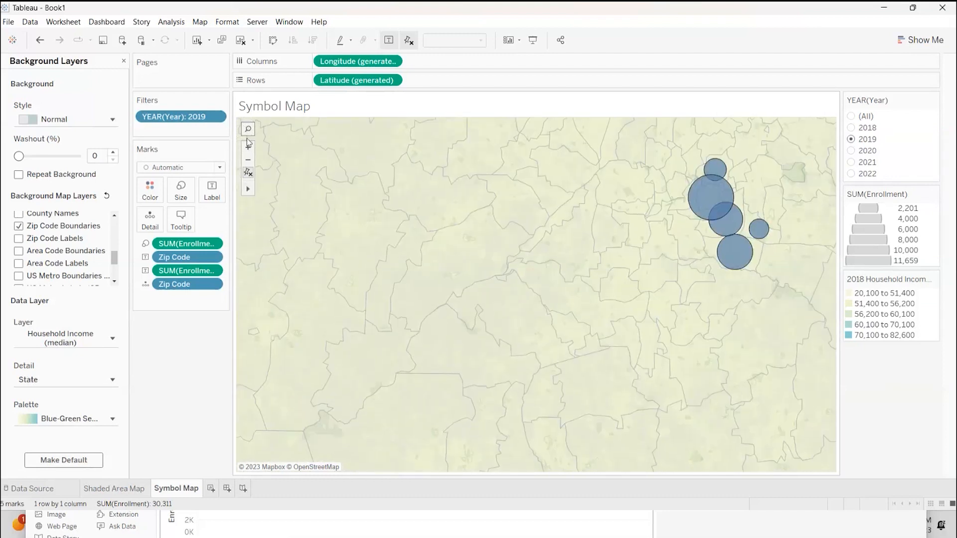
mouse_move(249, 189)
click(273, 190)
drag(501, 244, 409, 261)
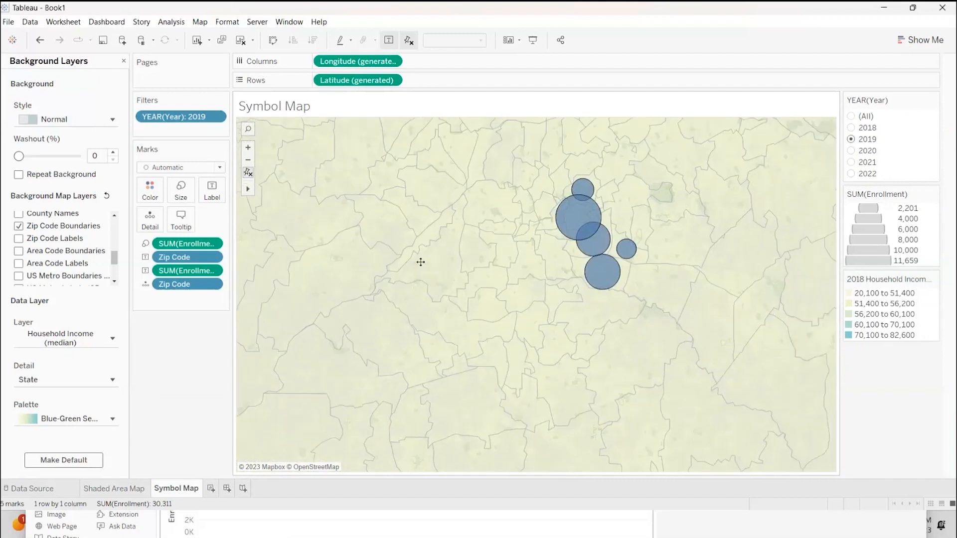
scroll(608, 288, up, 3)
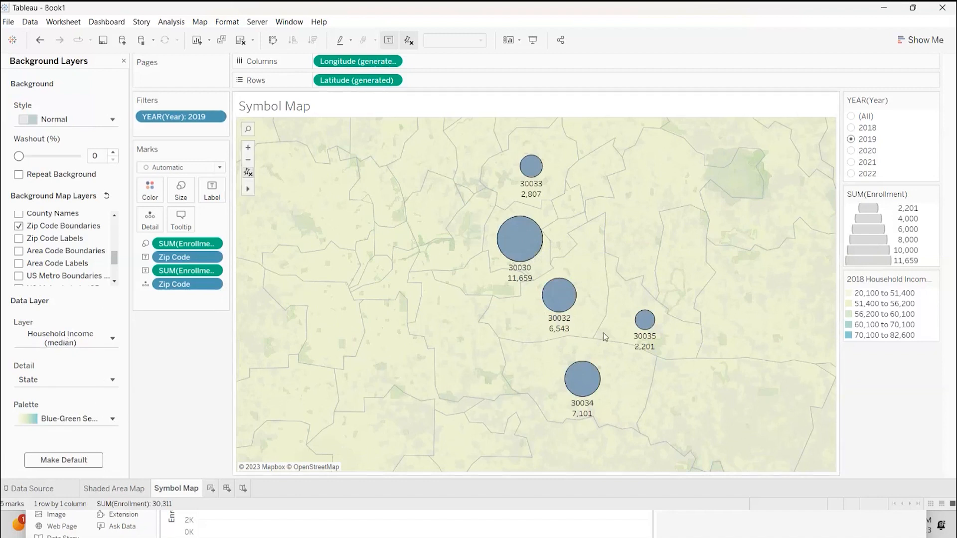
click(22, 379)
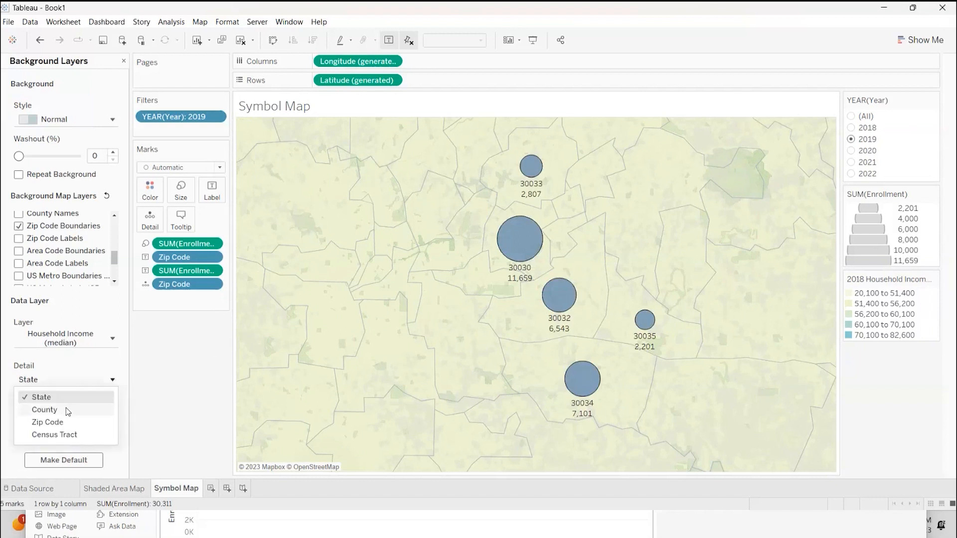
click(59, 422)
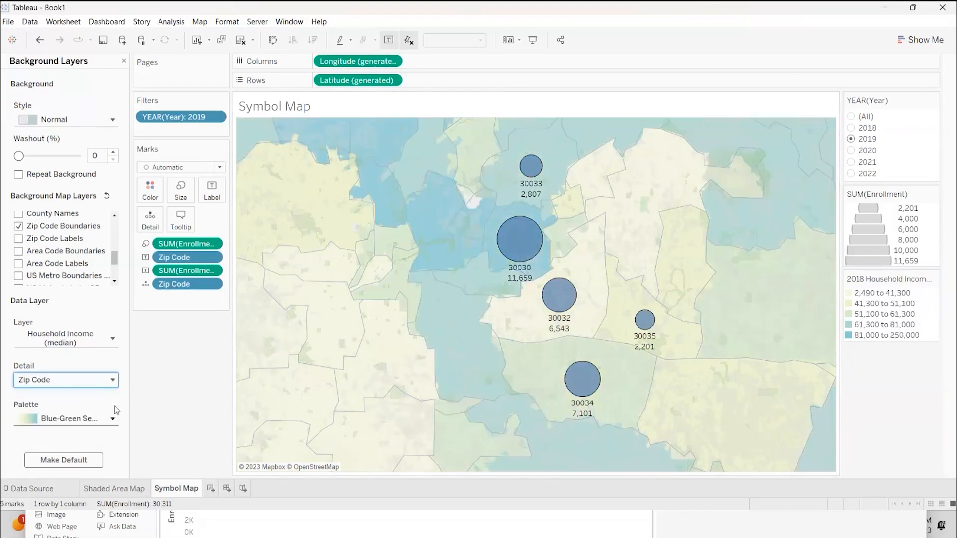
Try the Census Tract detail for the household income layer and return it to Zip Code
click(113, 380)
click(74, 434)
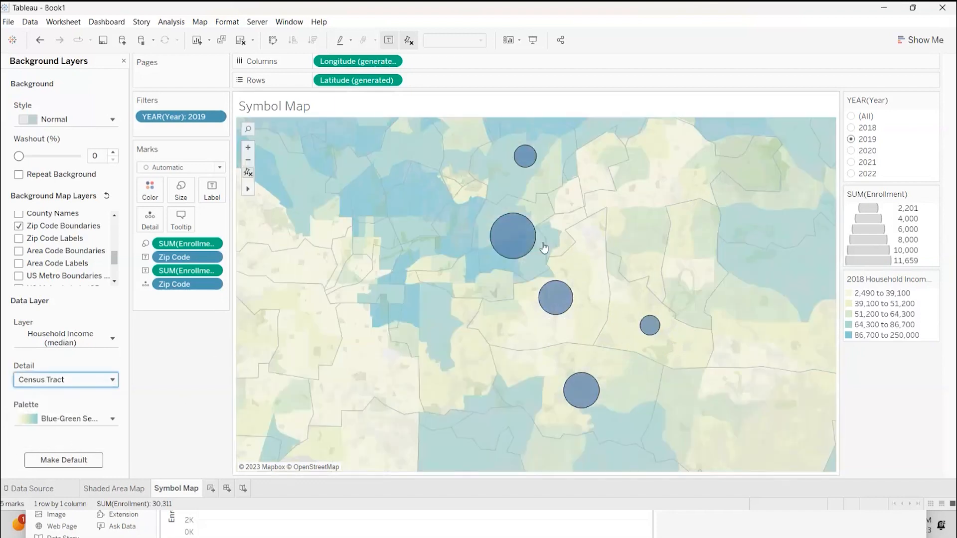
click(111, 381)
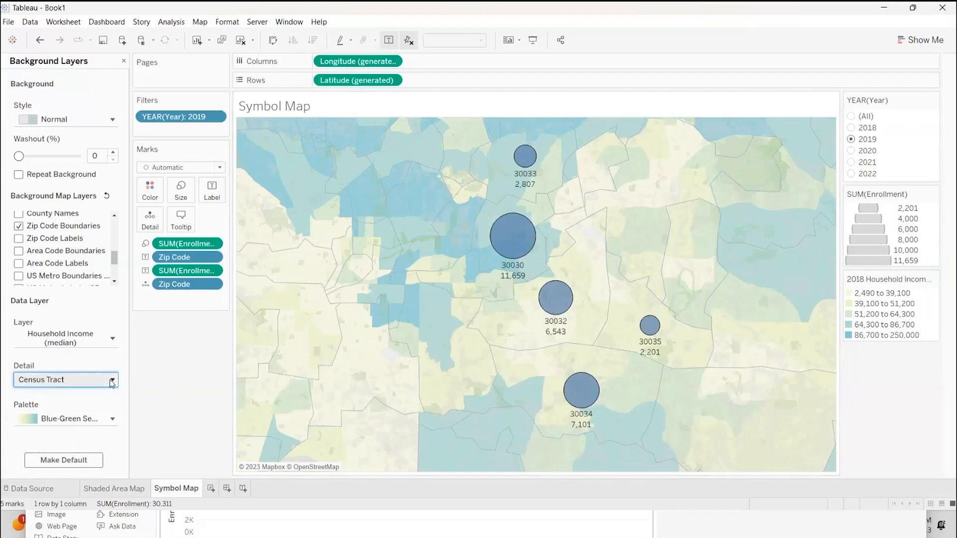
click(48, 422)
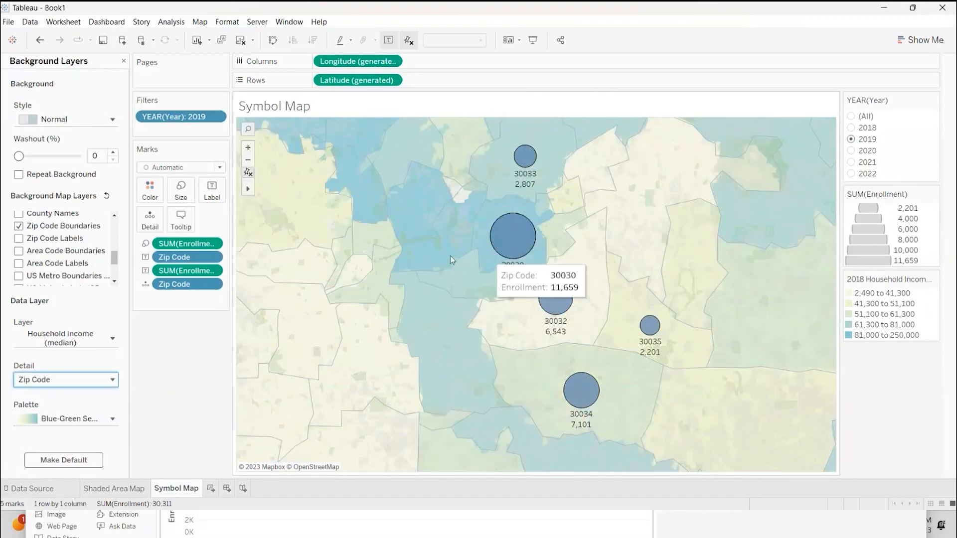
Turn on the Zip Code Labels background map layer and remove the Zip Code field from the circle labels
click(19, 239)
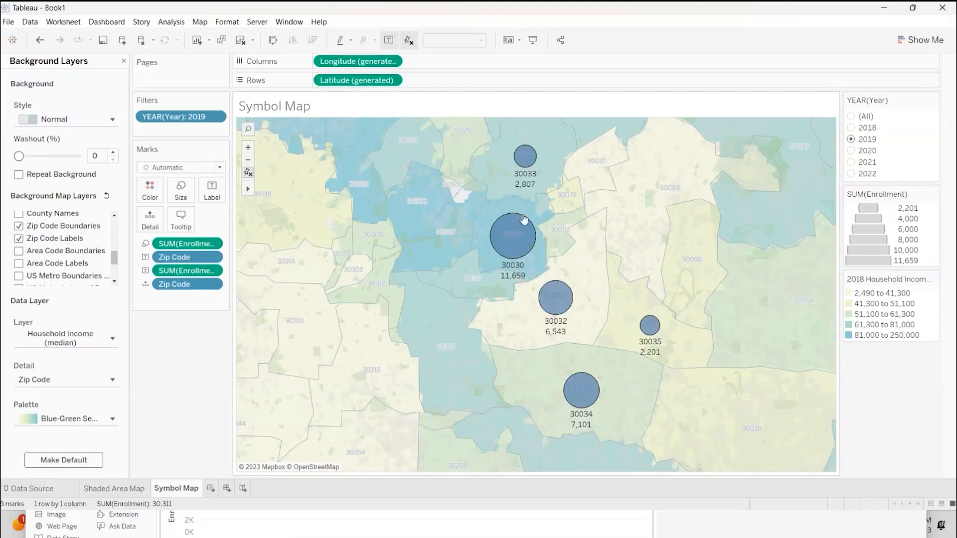
mouse_move(520, 270)
mouse_move(520, 237)
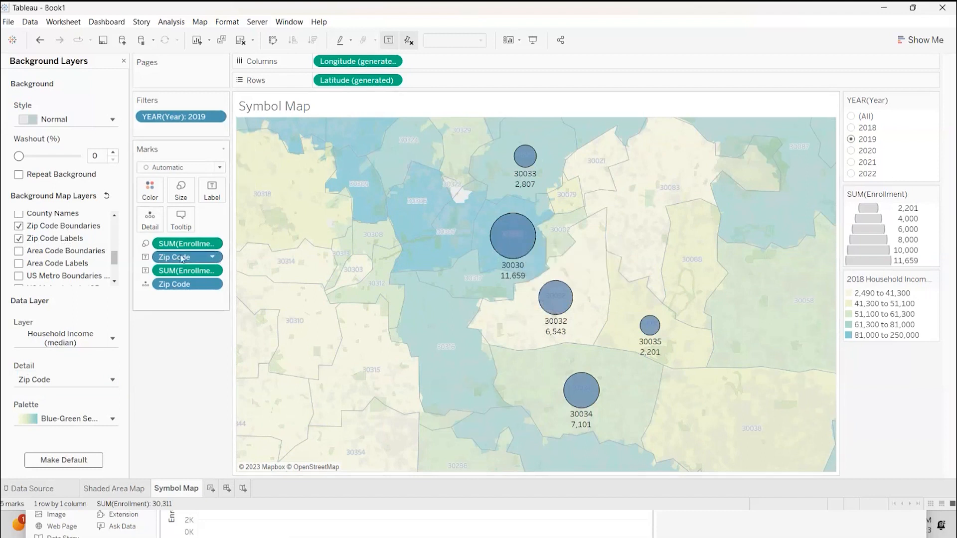
drag(181, 257, 52, 197)
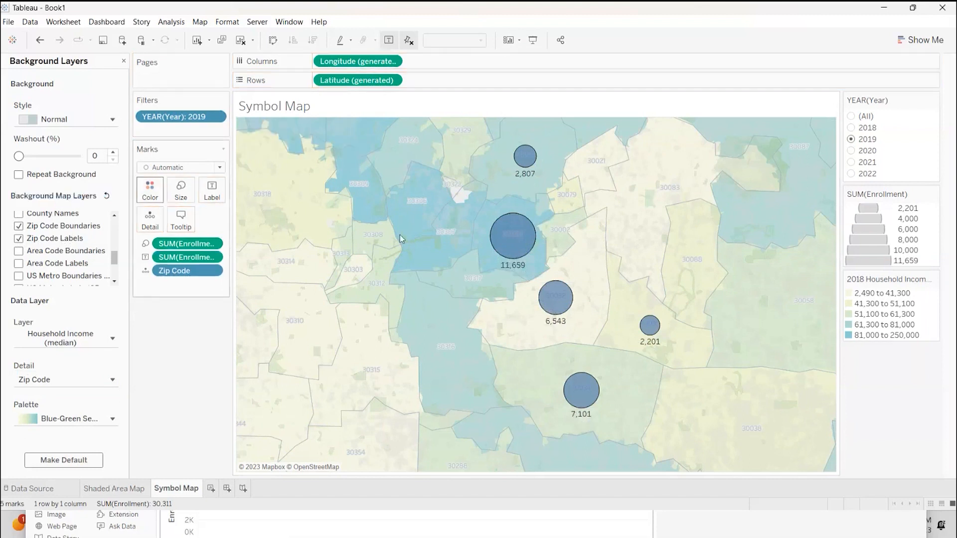
scroll(541, 252, up, 3)
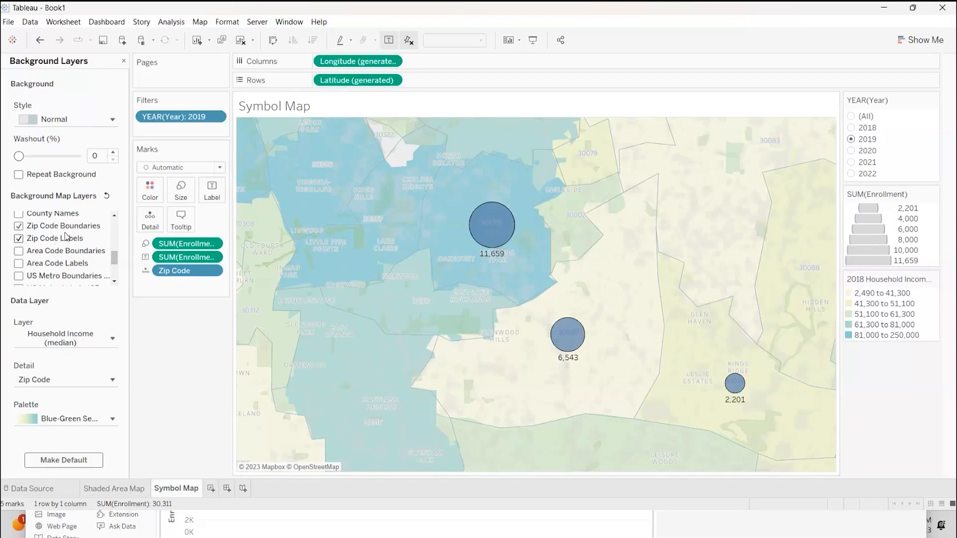
Turn off the Zip Code Labels background map layer and add the Zip Code field back to the circle labels
click(18, 240)
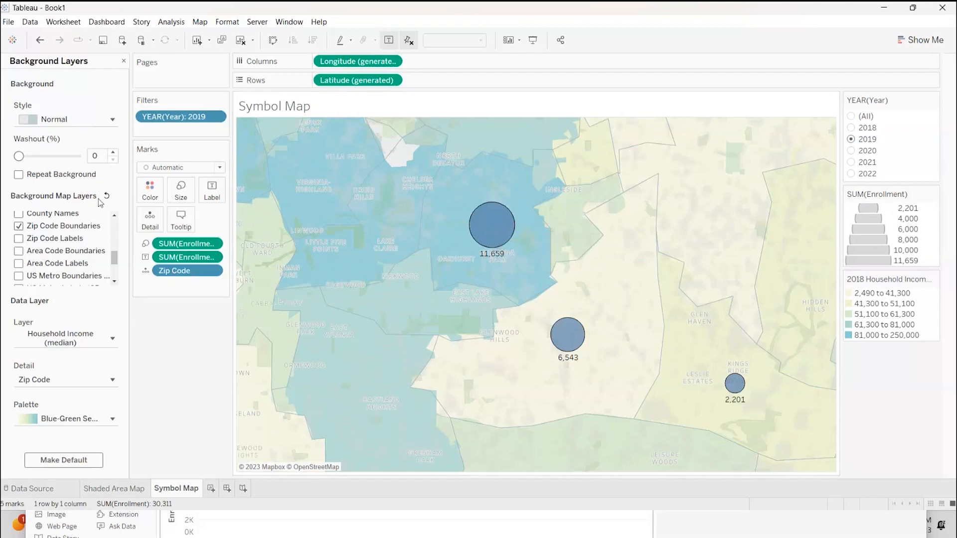
click(124, 61)
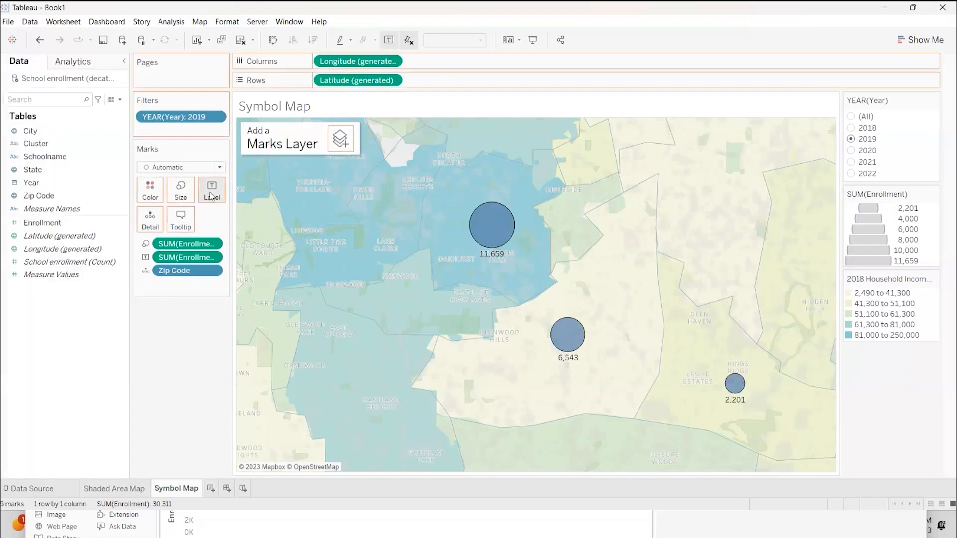
drag(211, 196, 212, 197)
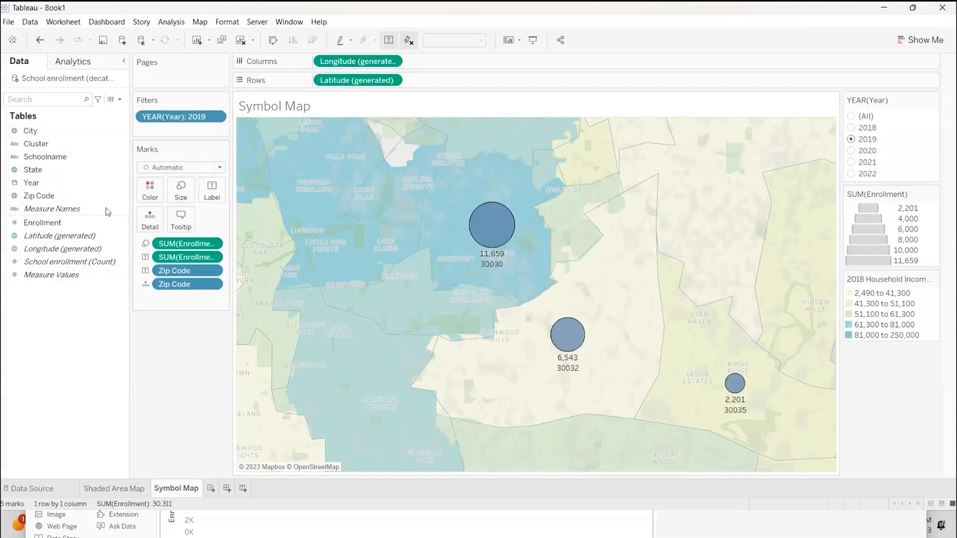
Turn off the Neighborhoods background map layer
click(200, 22)
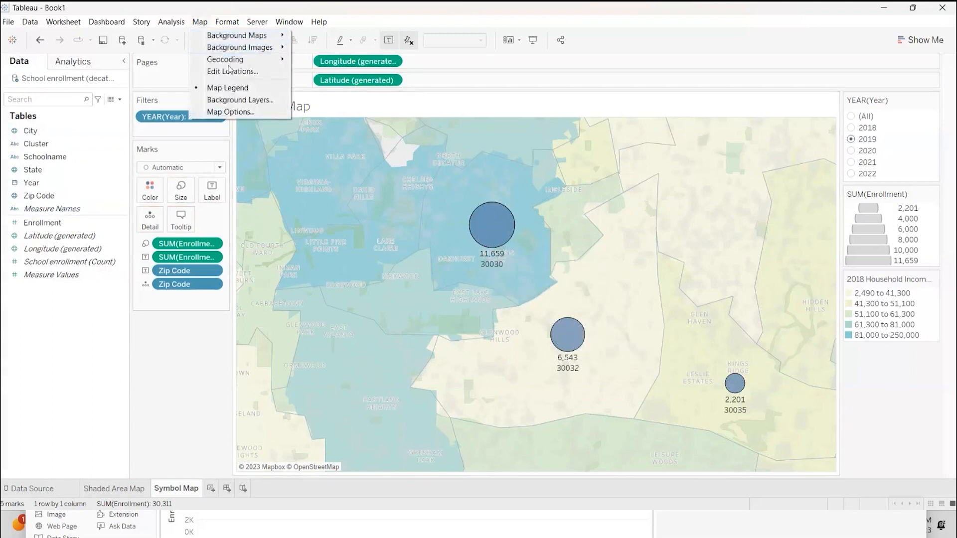
click(233, 100)
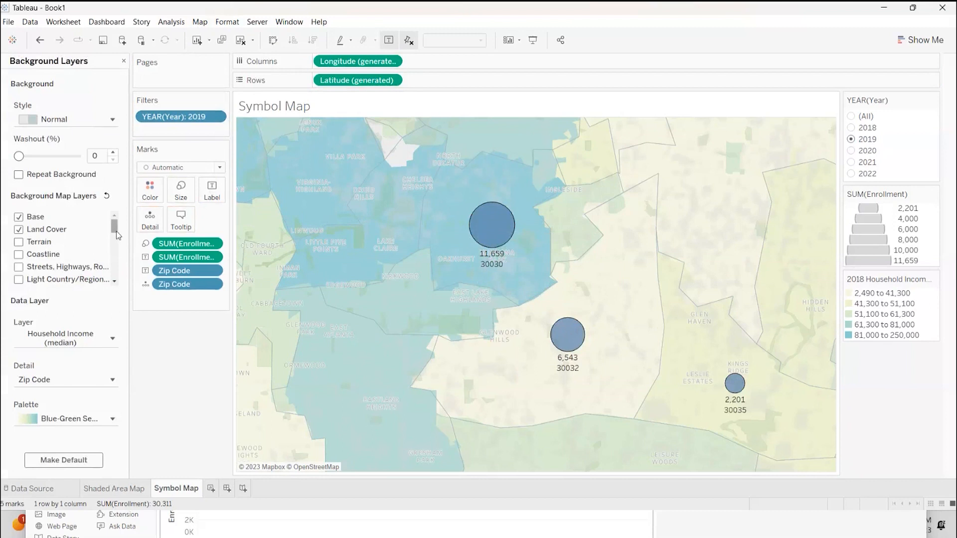
drag(117, 234, 118, 279)
click(19, 266)
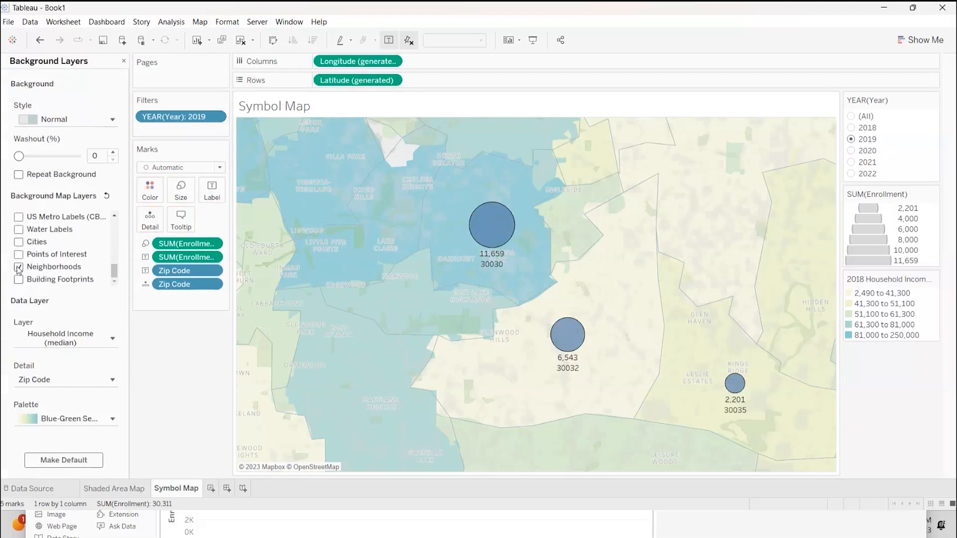
click(19, 266)
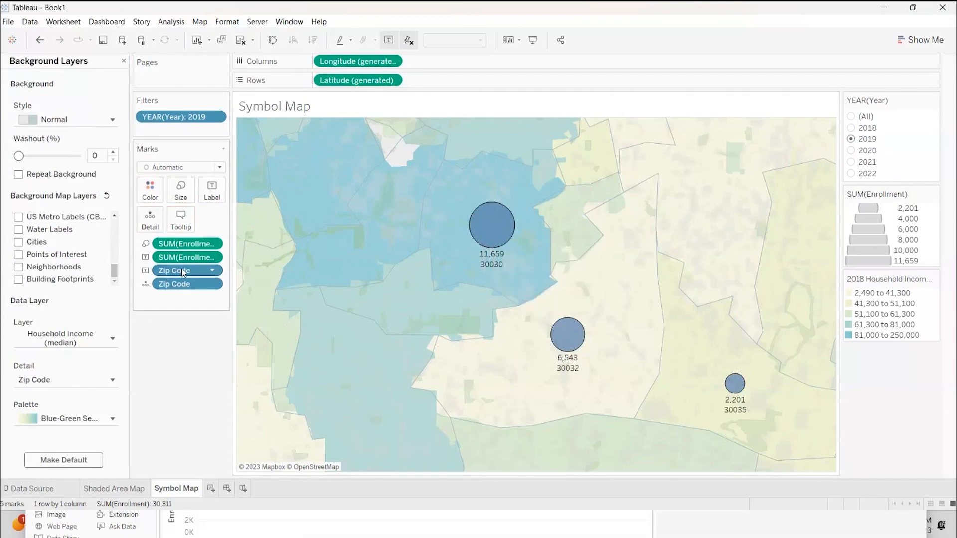
Remove SUM(Enrollment) from the circle labels and check the circles' tooltips for the enrollment figures
click(194, 258)
drag(184, 258, 44, 90)
mouse_move(499, 226)
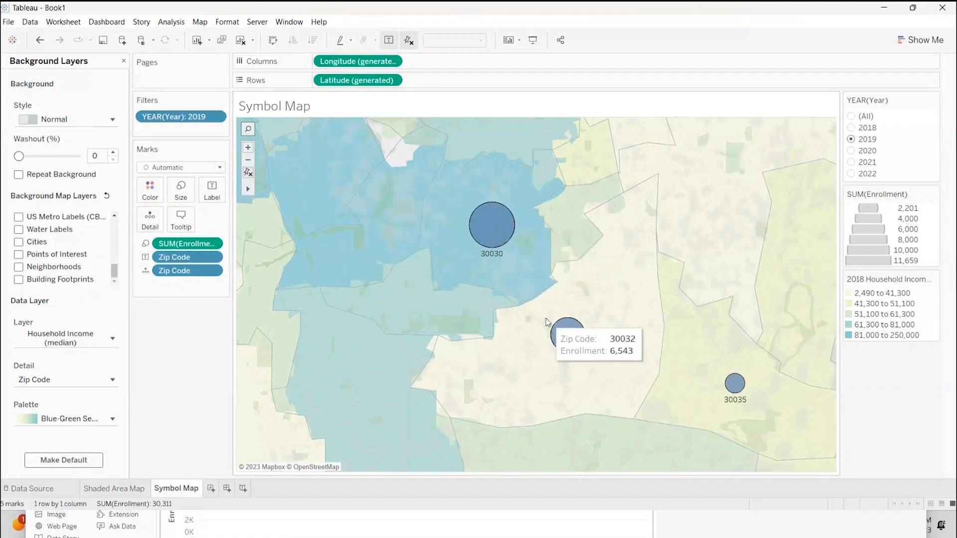
Change the household income layer's palette to Area Brown and examine the shading around the 30030 circle
click(113, 420)
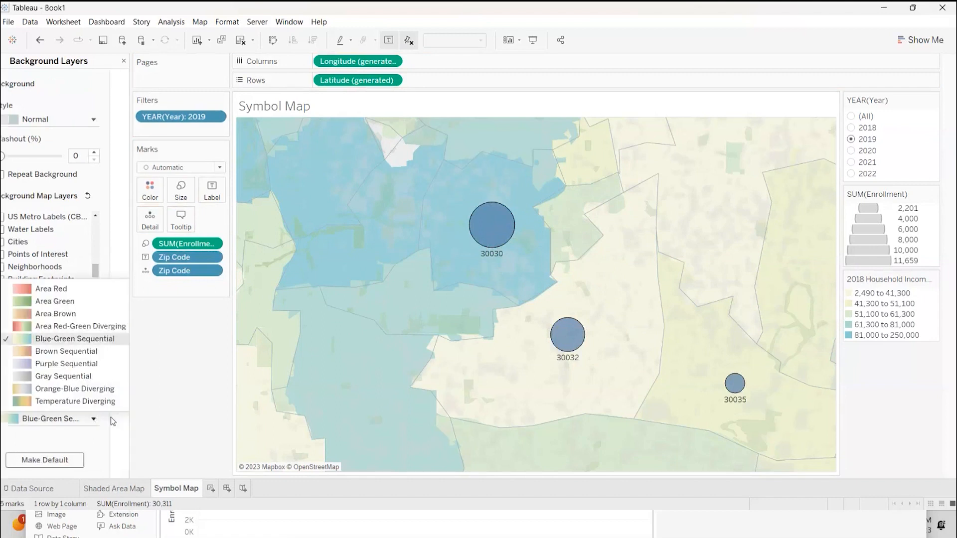
click(75, 314)
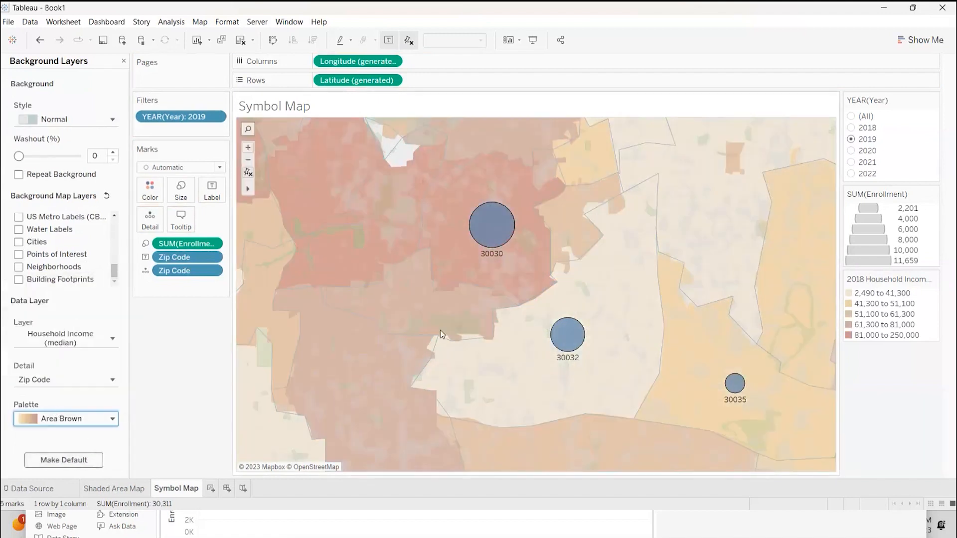
scroll(465, 322, down, 3)
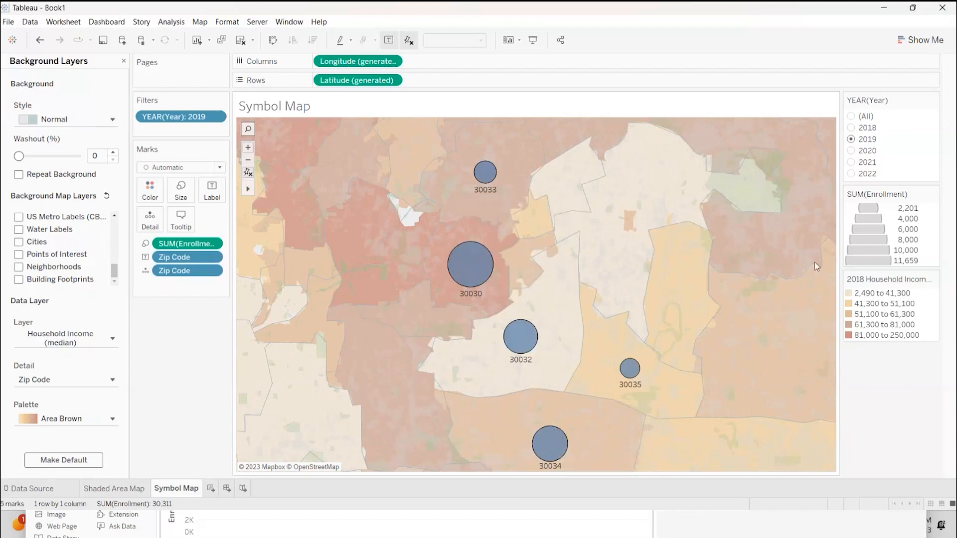
mouse_move(496, 280)
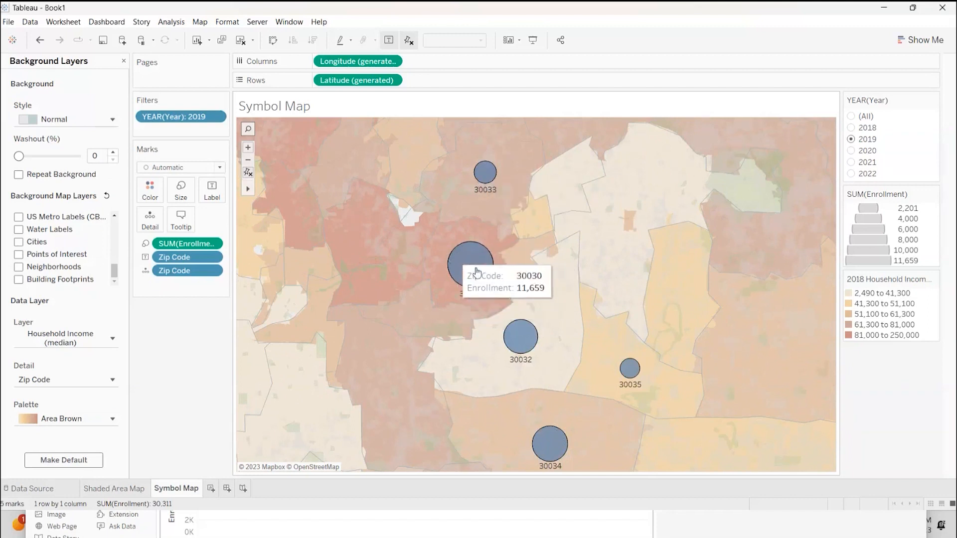
Step the Year filter through (All) and 2018 to 2020 and inspect the 30030 circle
click(851, 116)
click(851, 128)
click(851, 150)
mouse_move(465, 261)
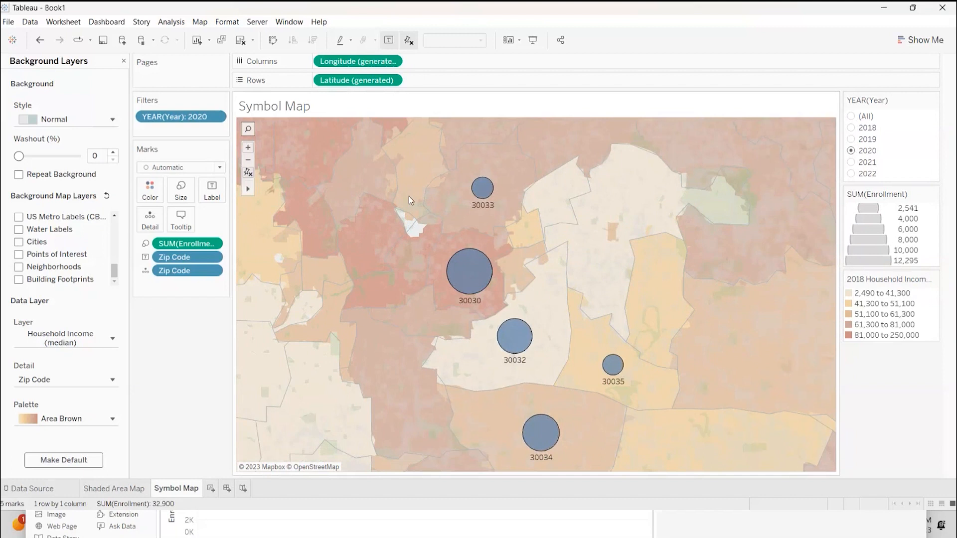
Set the mark type to Circle and view the chart types suggested for the data
click(182, 167)
click(157, 237)
click(913, 39)
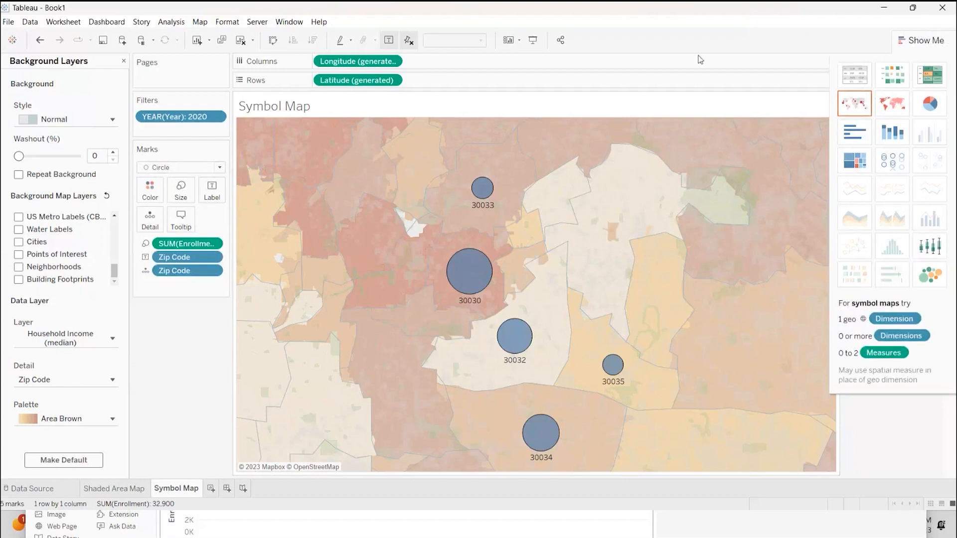
click(926, 37)
Change the map's mark type to Shape
click(220, 168)
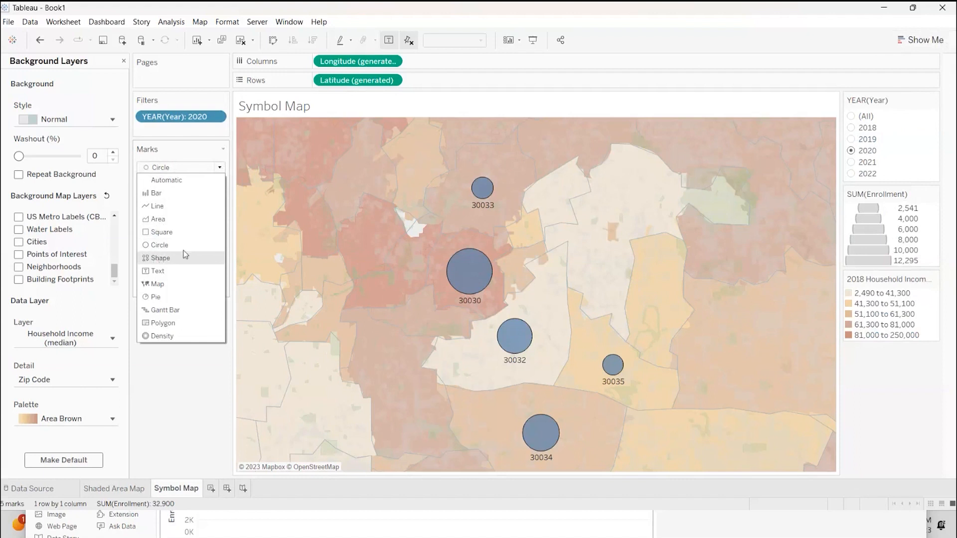
click(163, 260)
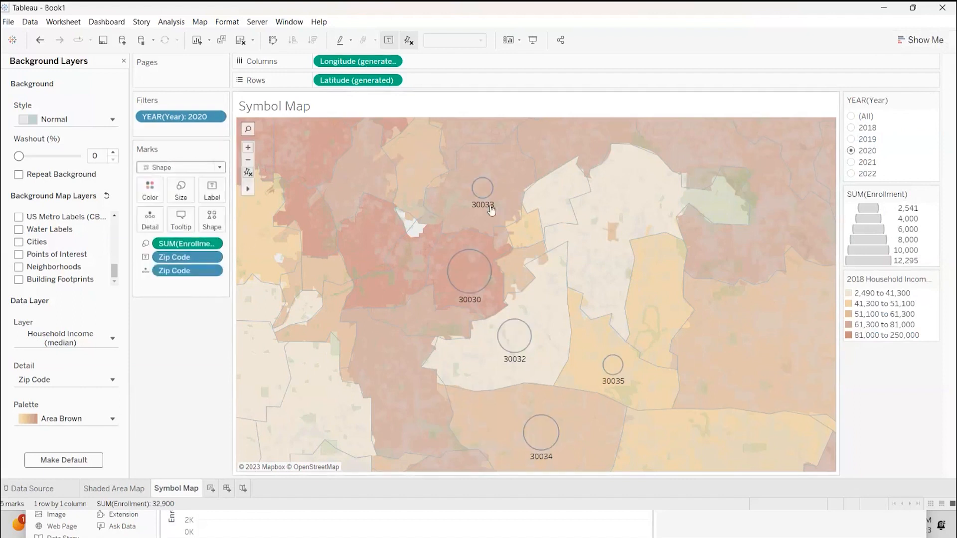
Set the map marks' shape to the open diamond from the Default shape palette and apply it
click(212, 219)
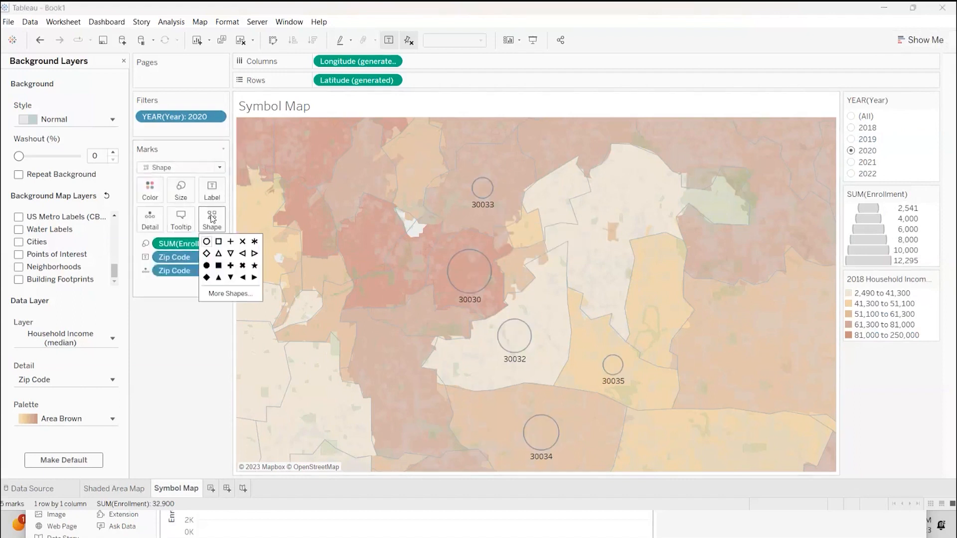
click(229, 293)
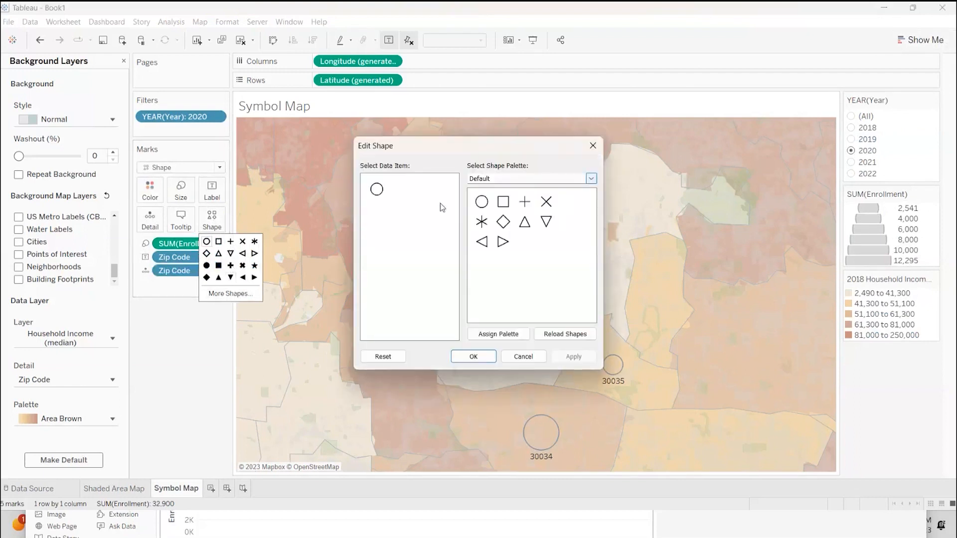
click(591, 179)
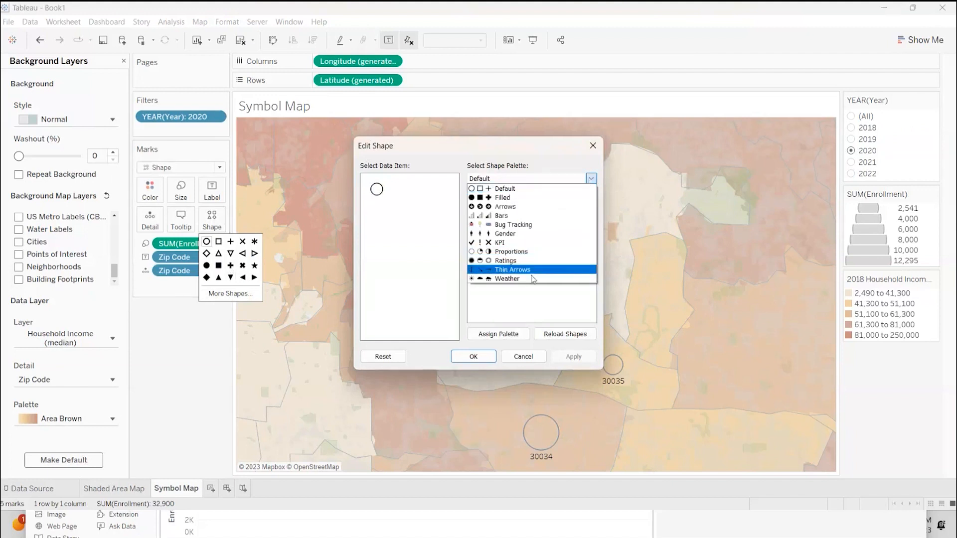
click(517, 190)
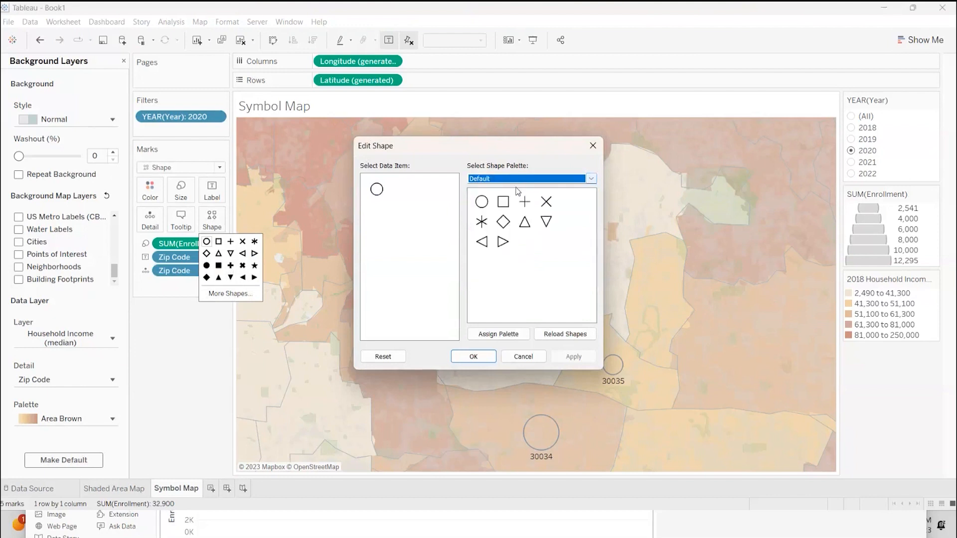
click(504, 225)
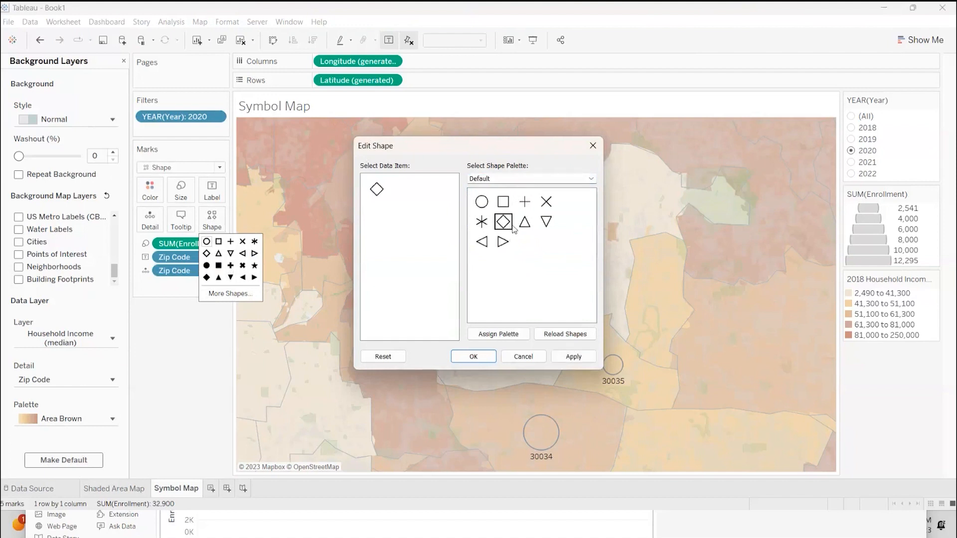
click(567, 357)
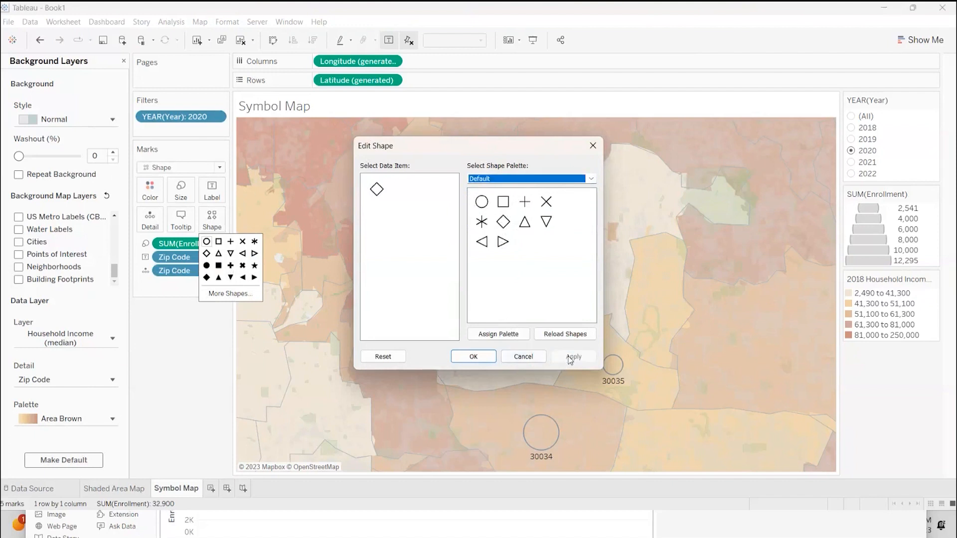
click(592, 145)
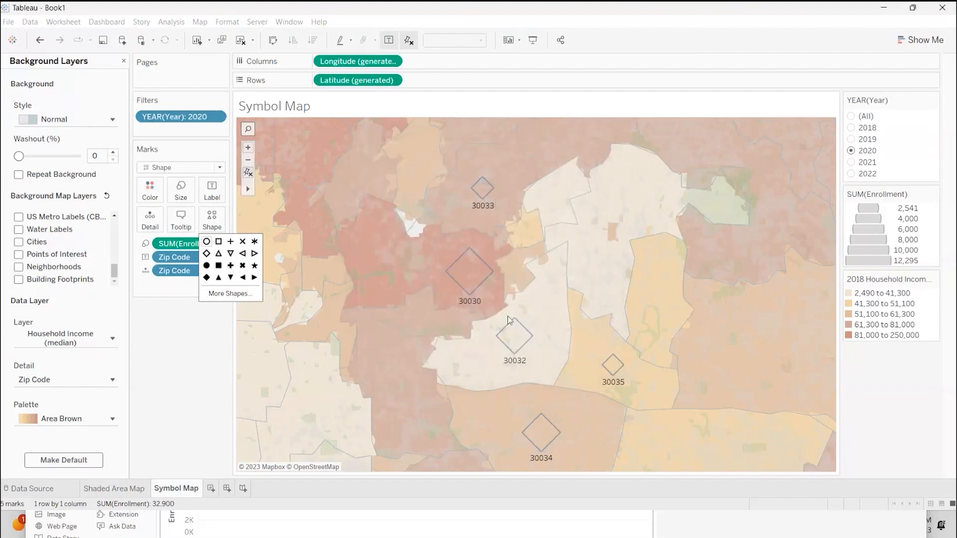
click(167, 331)
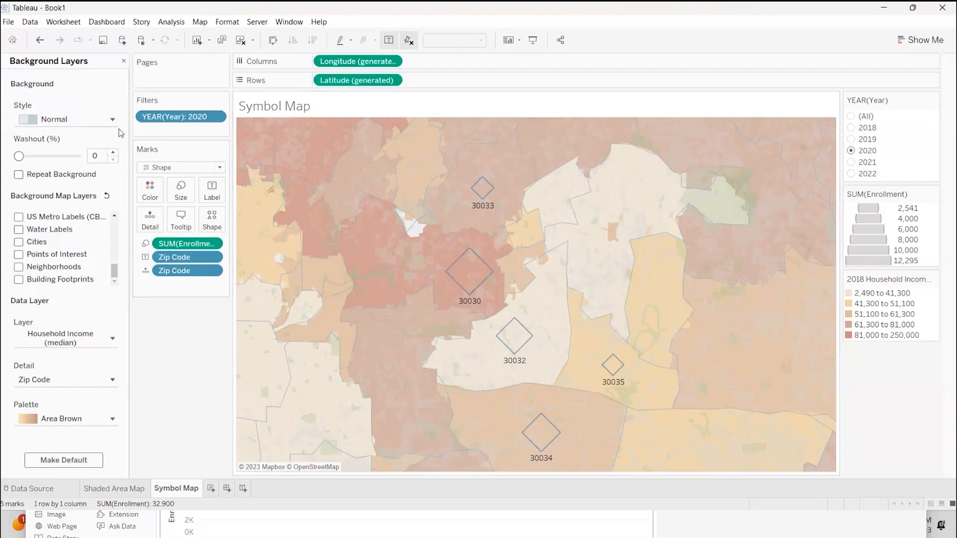
Close the background layers settings, try the filled square for the map marks, and set their shape to the filled circle
click(123, 61)
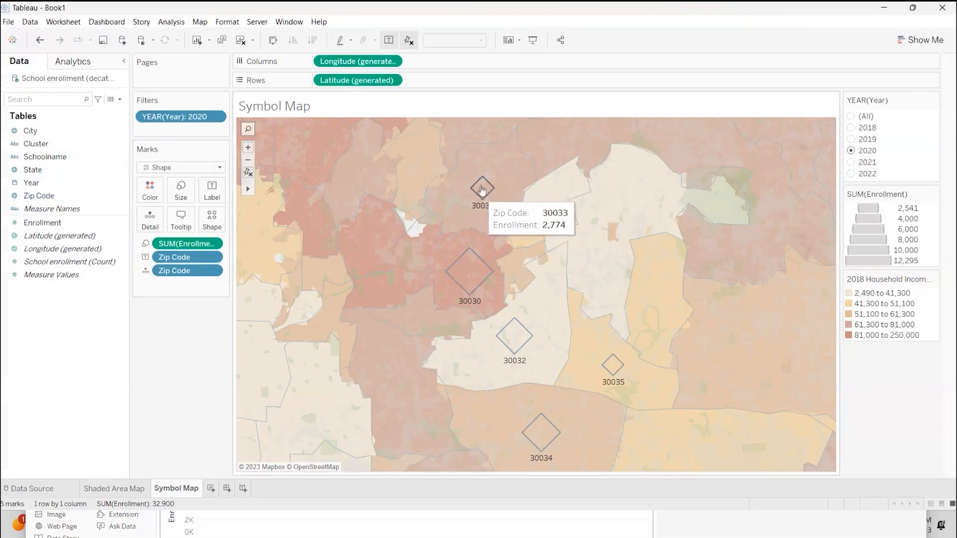
mouse_move(475, 272)
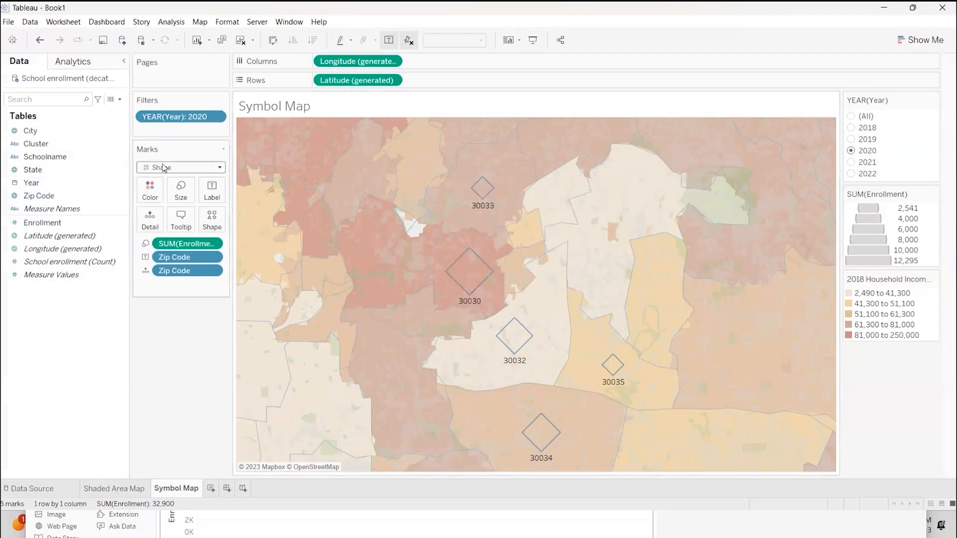
click(212, 220)
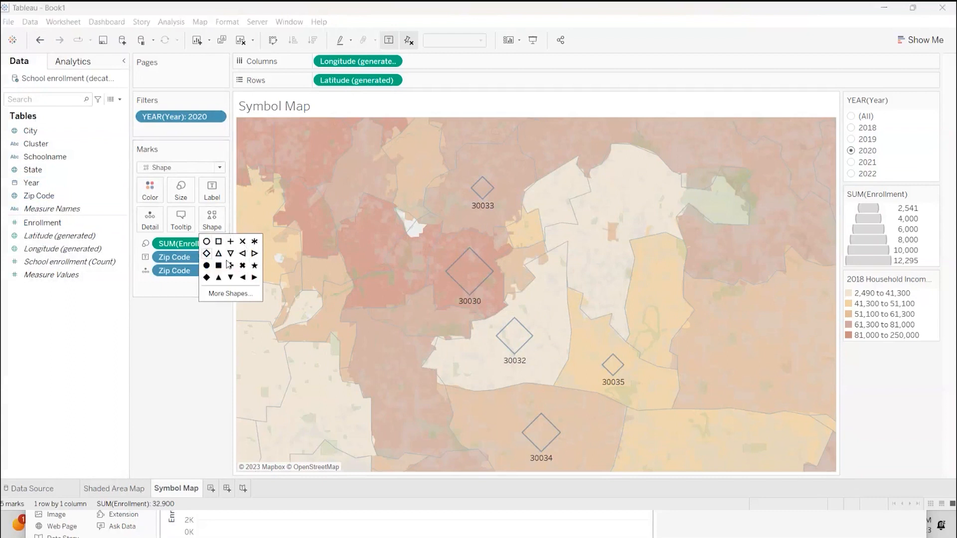
click(206, 278)
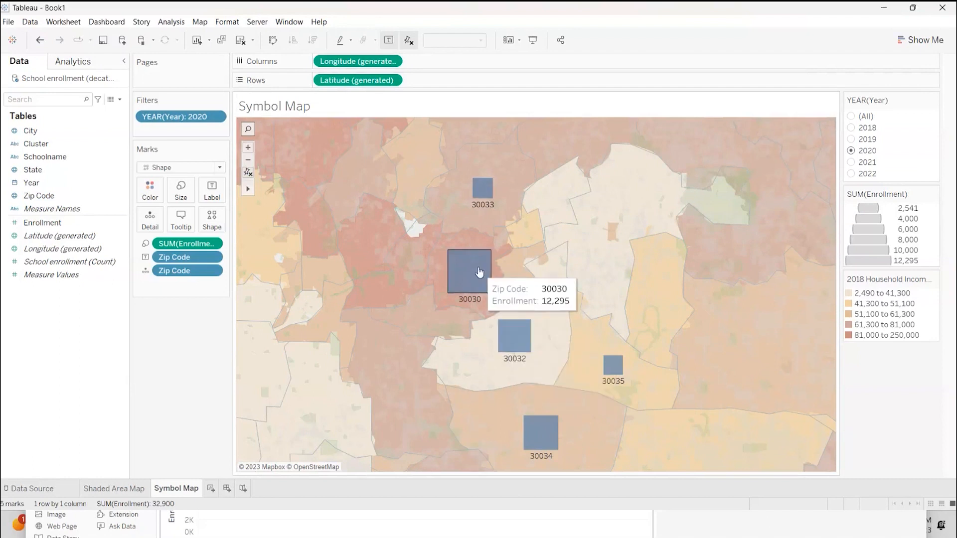
click(214, 222)
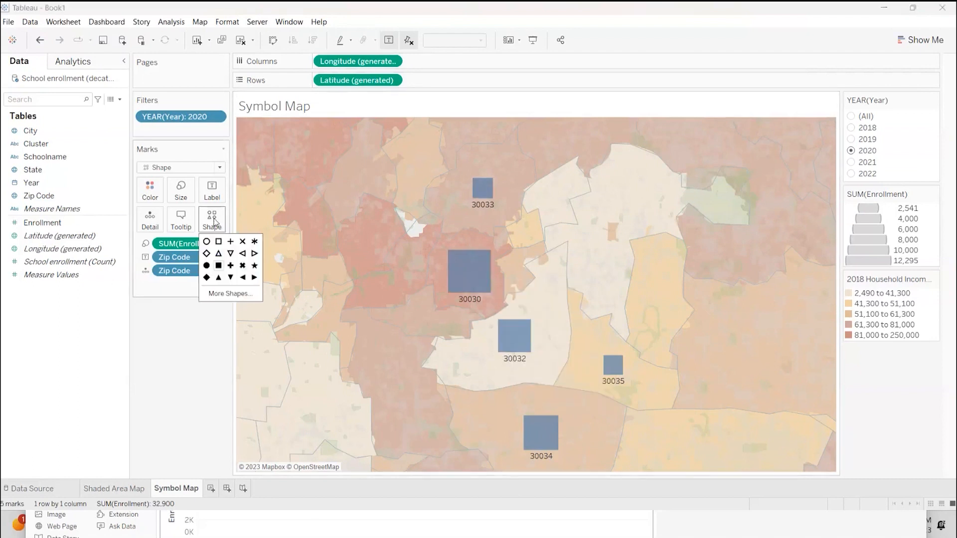
click(207, 266)
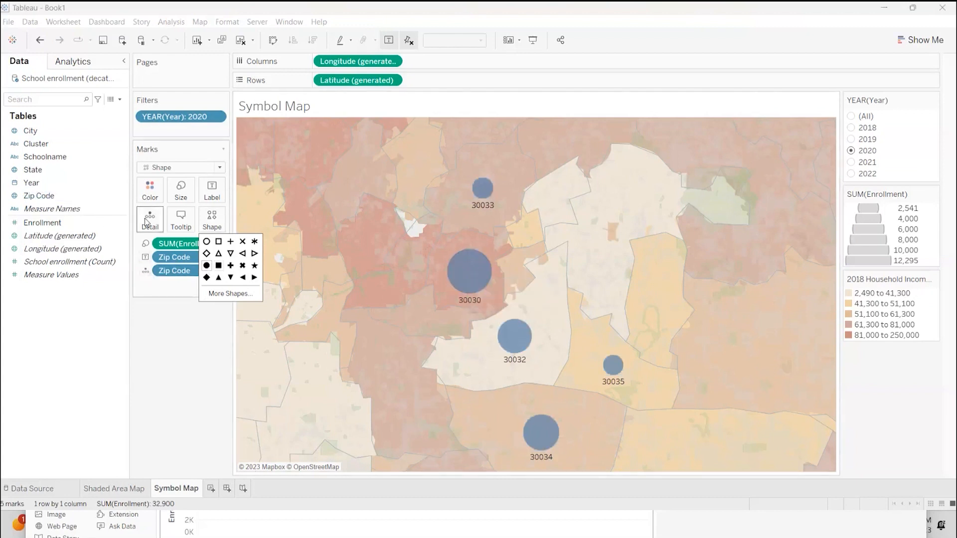
Check the mark color options and the 30030 circle's details, and add a new worksheet to the workbook
click(150, 193)
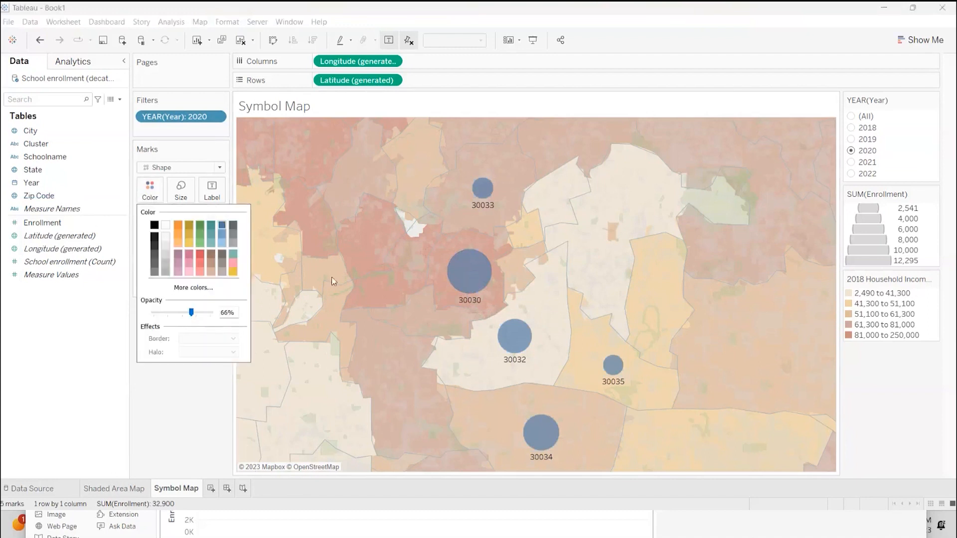
click(475, 277)
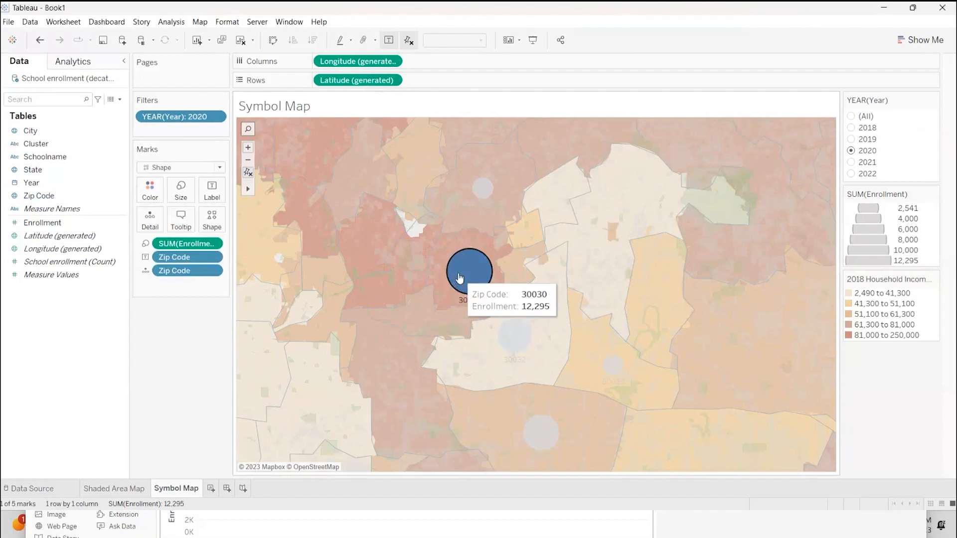
click(484, 191)
key(Escape)
click(210, 488)
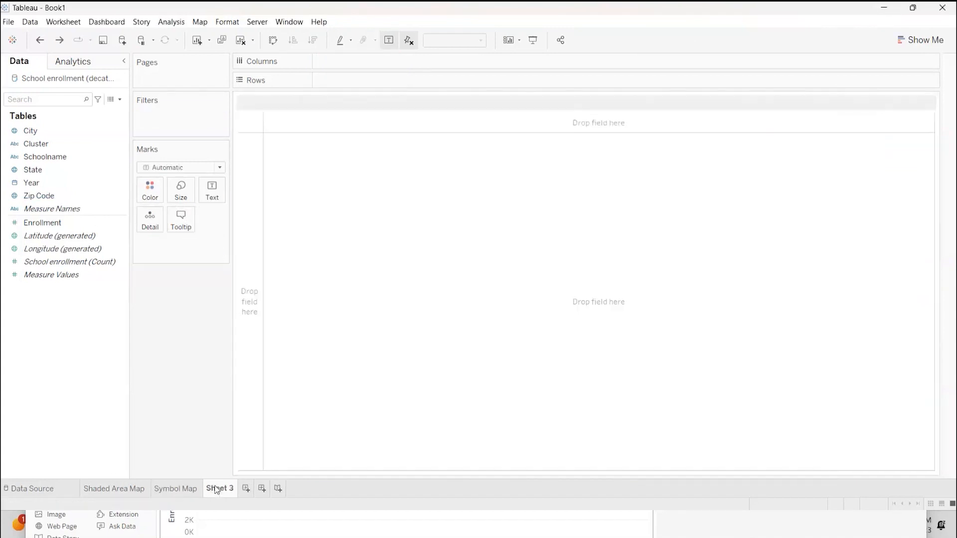
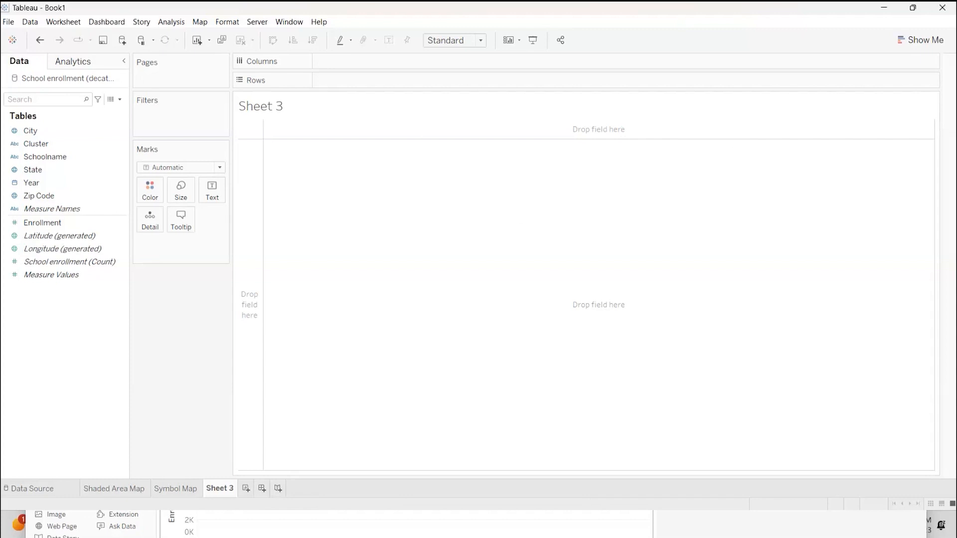
Switch to the browser and maximize the window with the Dekalb Schools in 30033 map
click(556, 517)
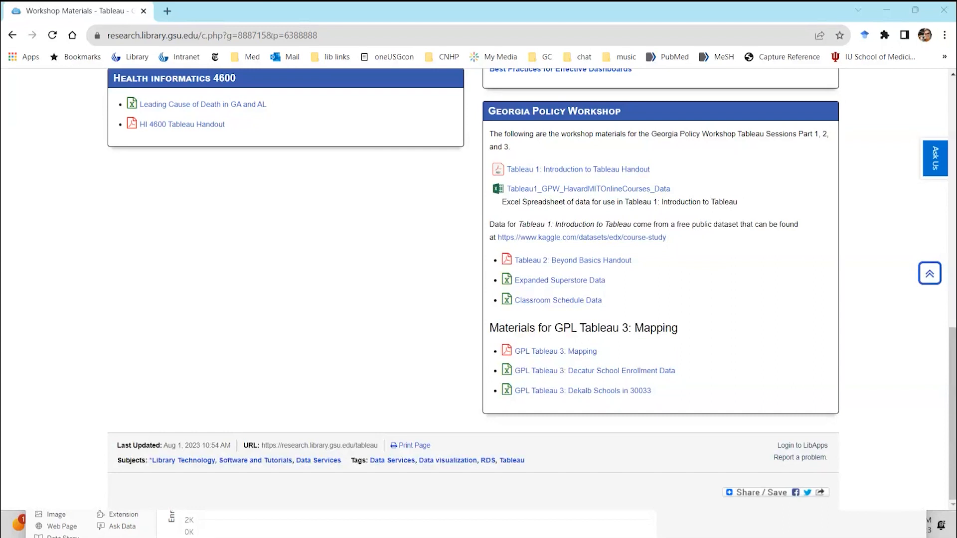
drag(0, 39, 439, 32)
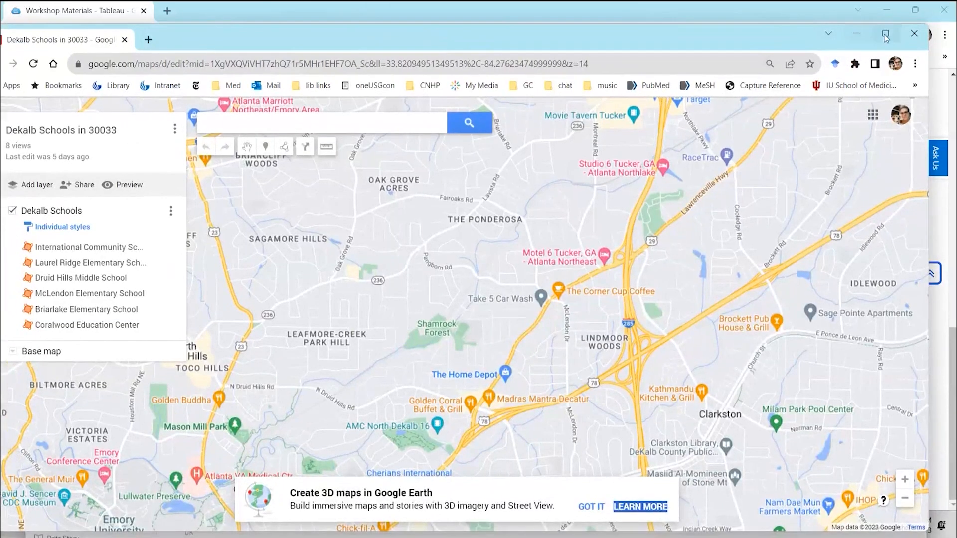
click(887, 36)
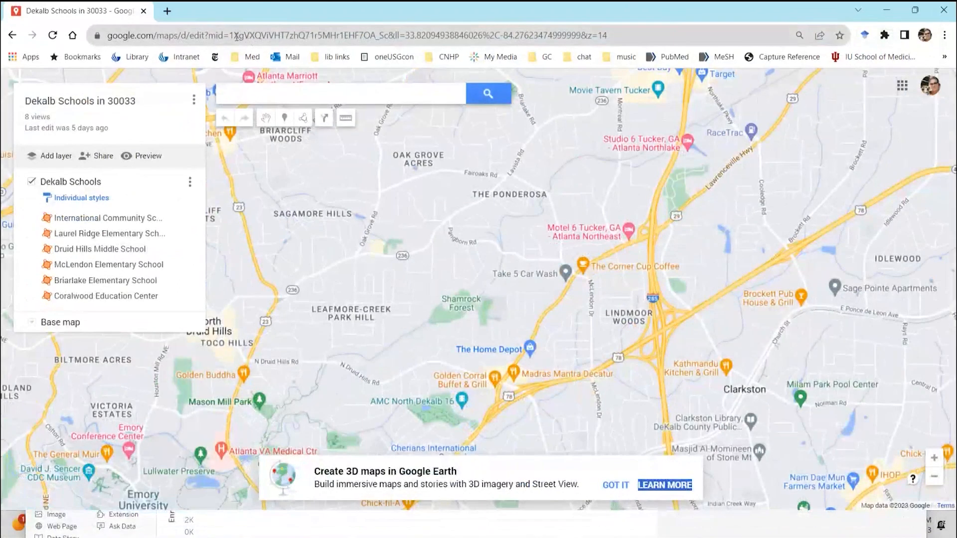
Search the web for "my google maps", open Google My Maps and create a new map
click(237, 36)
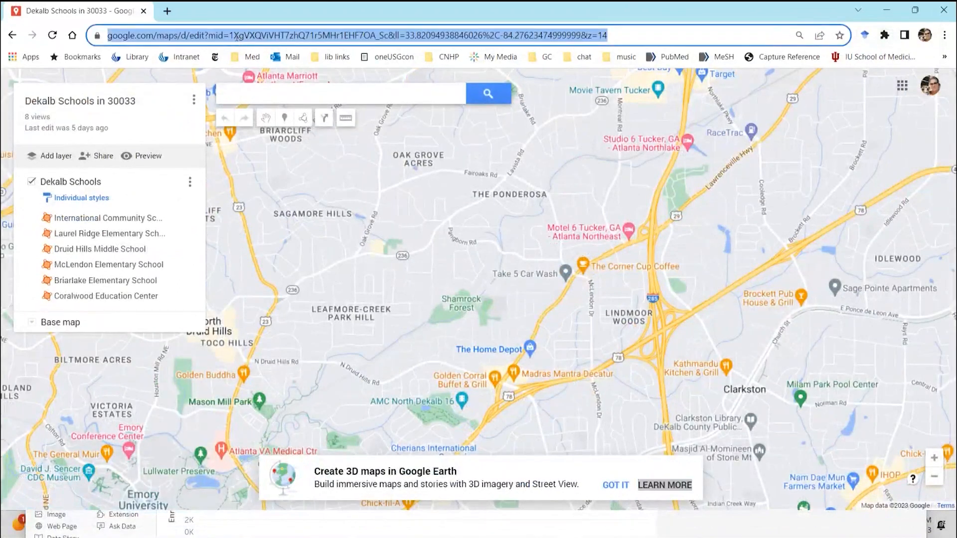
text(my google maps)
key(Return)
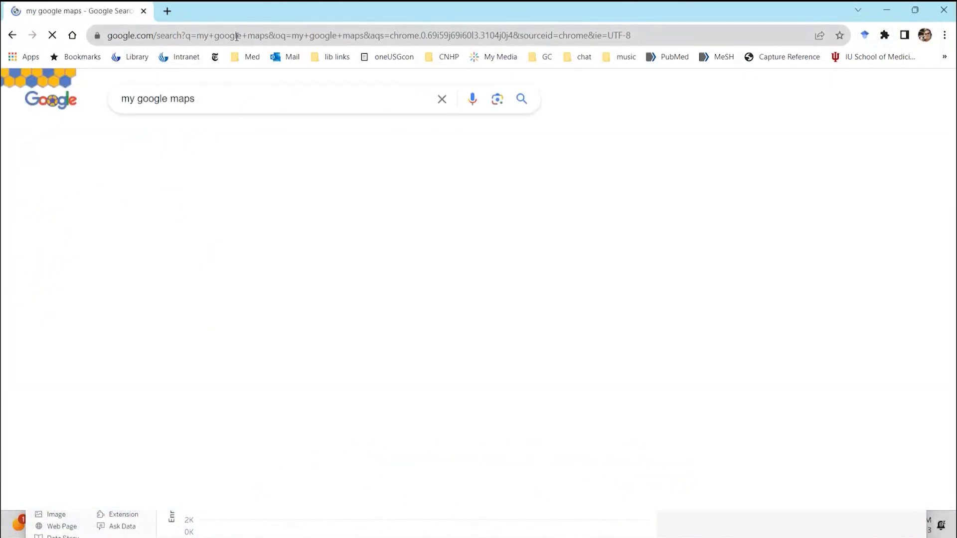
click(339, 231)
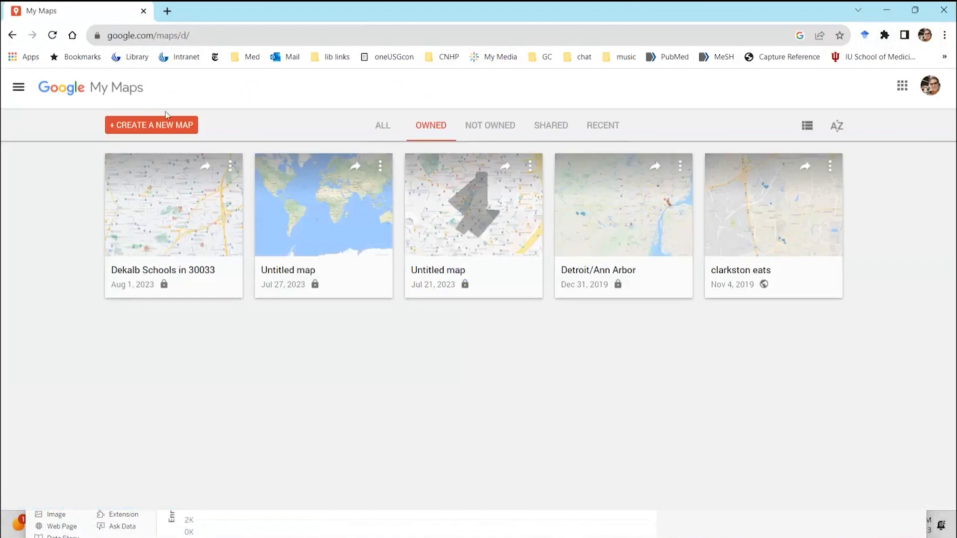
click(156, 126)
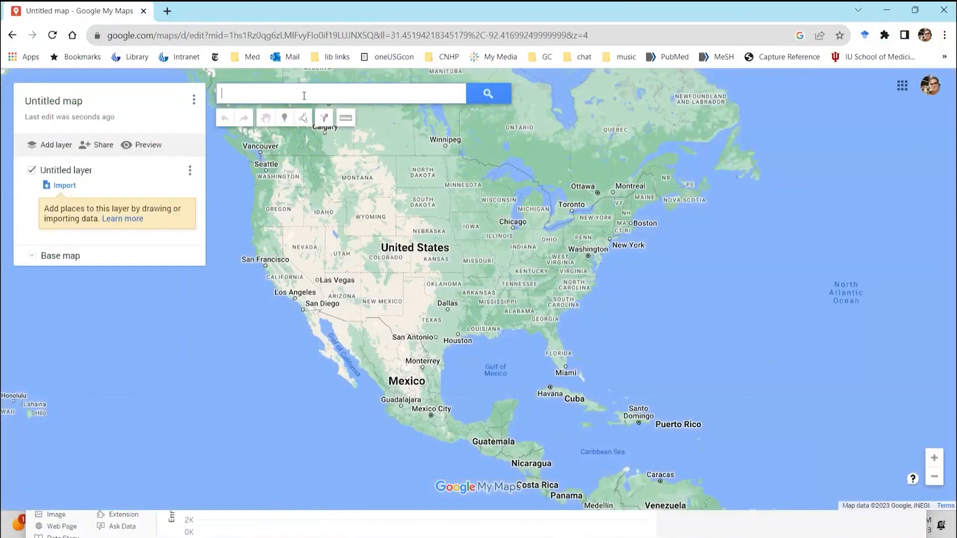
Find zip code 30033 on the new map and close its details
click(304, 95)
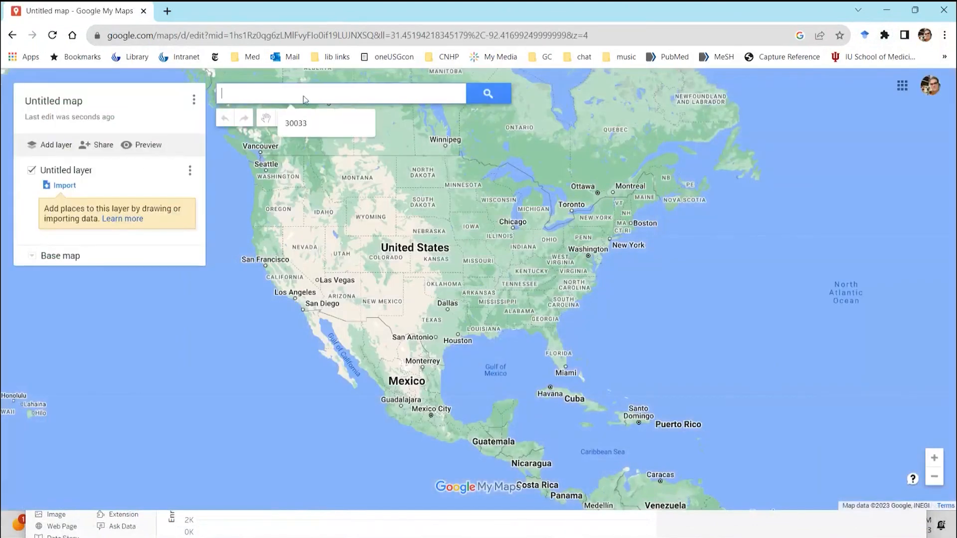
click(307, 122)
click(306, 117)
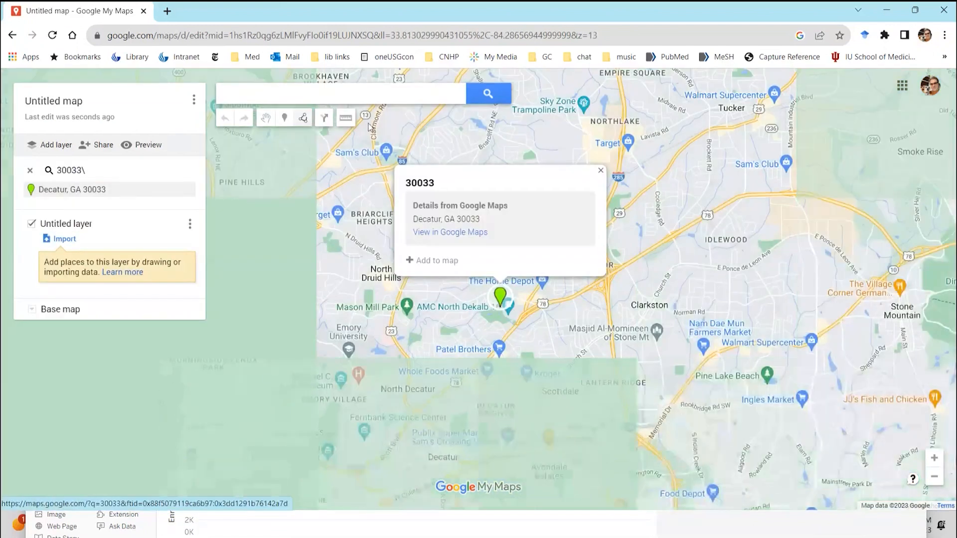
click(603, 170)
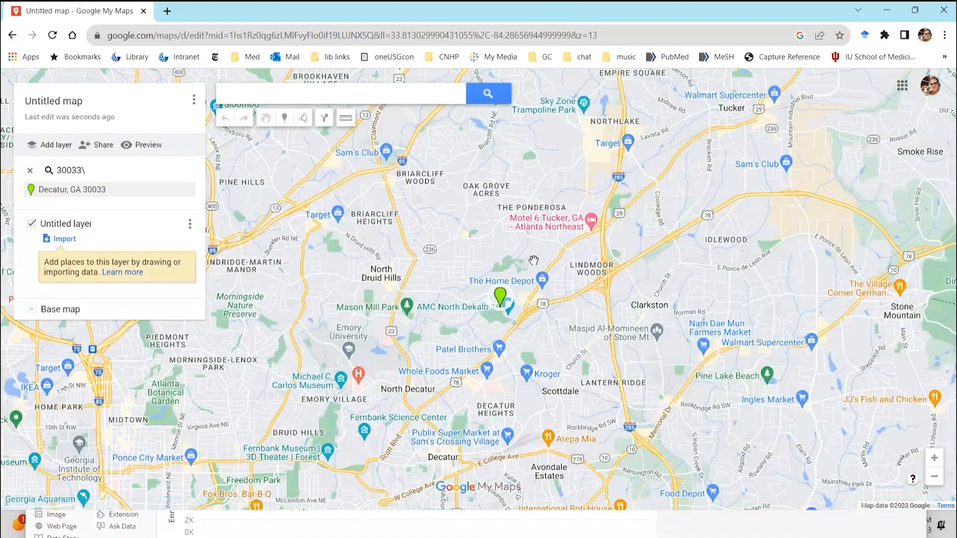
scroll(533, 259, up, 1)
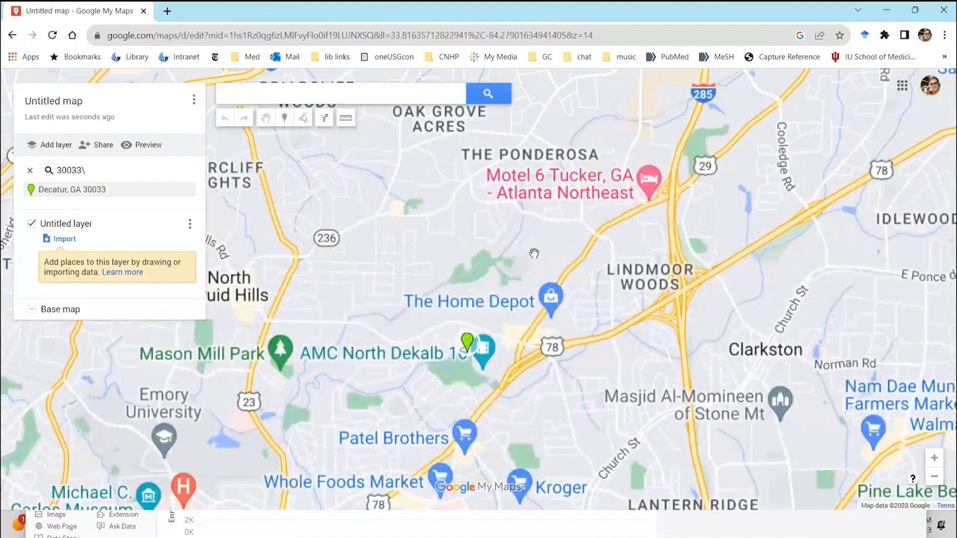
scroll(533, 253, down, 1)
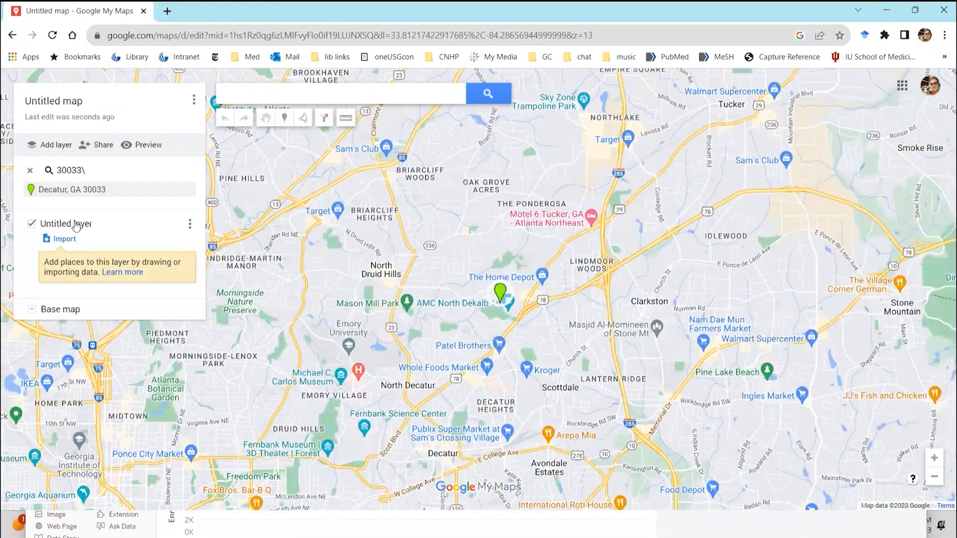
Rename the map's untitled layer as "Schools in Decatur"
click(75, 225)
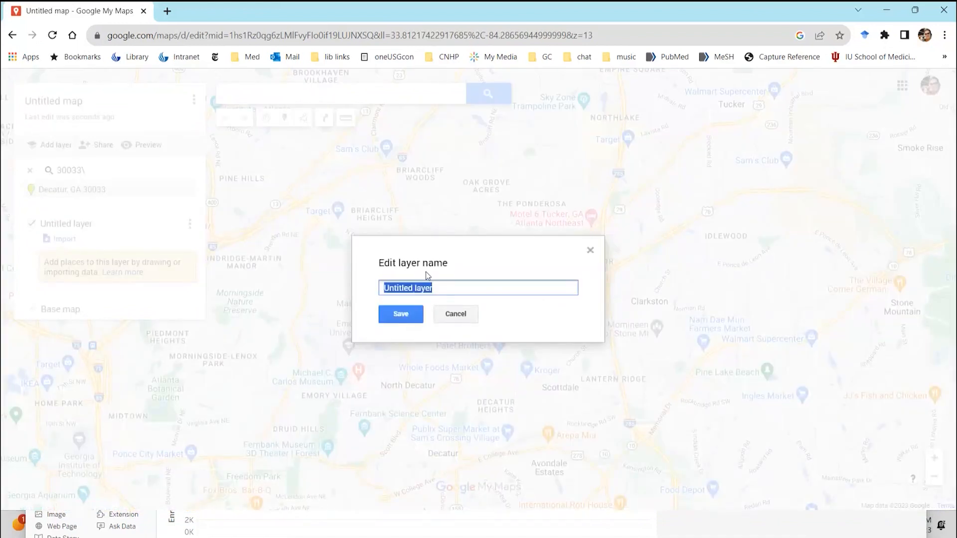
text(Schools in Decatur)
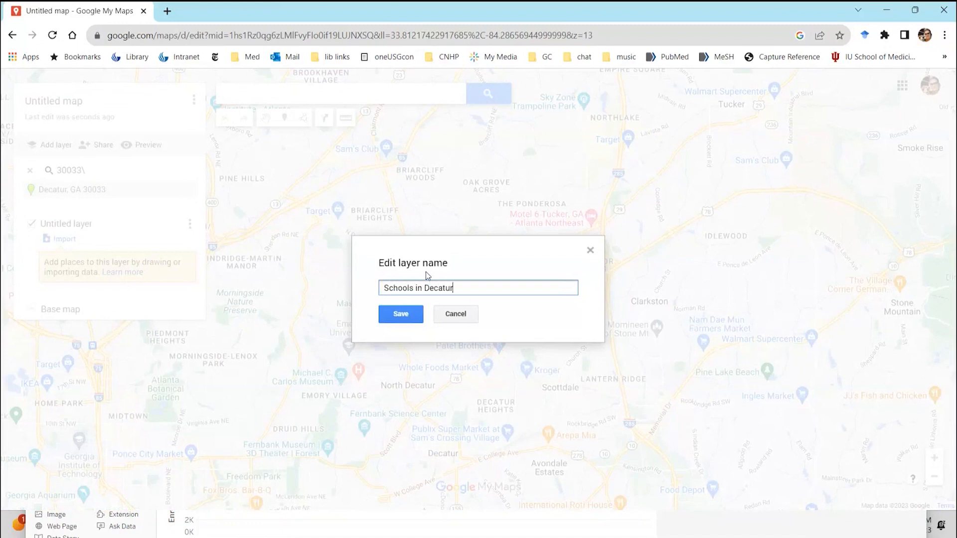
click(394, 313)
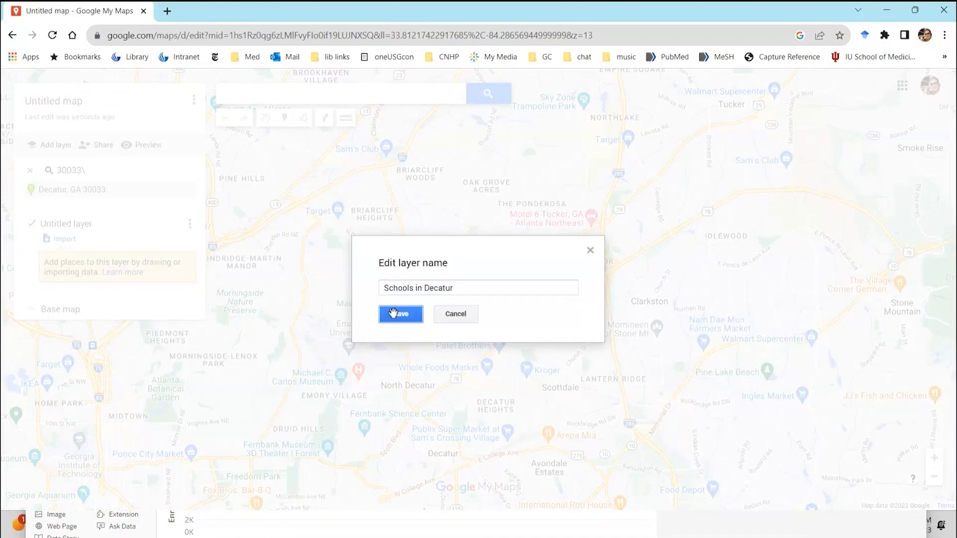
scroll(498, 294, up, 2)
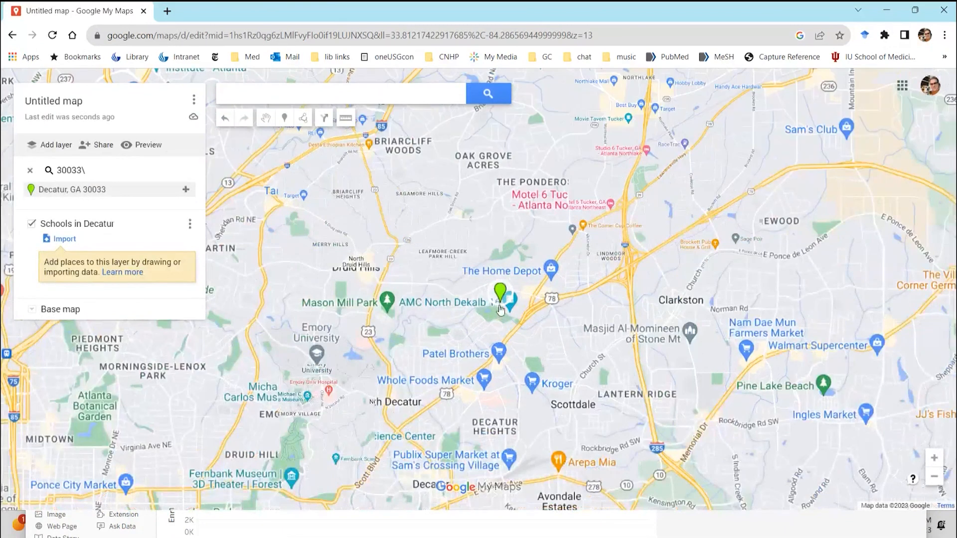
scroll(506, 317, up, 2)
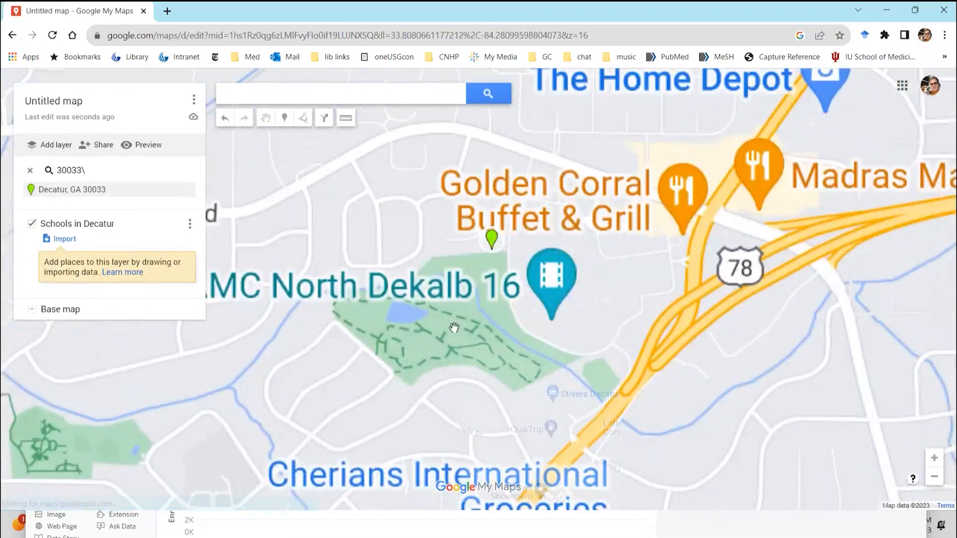
Try to outline the International Community School grounds beside Medlock Park with a closed line along the surrounding streets
drag(506, 317, 454, 232)
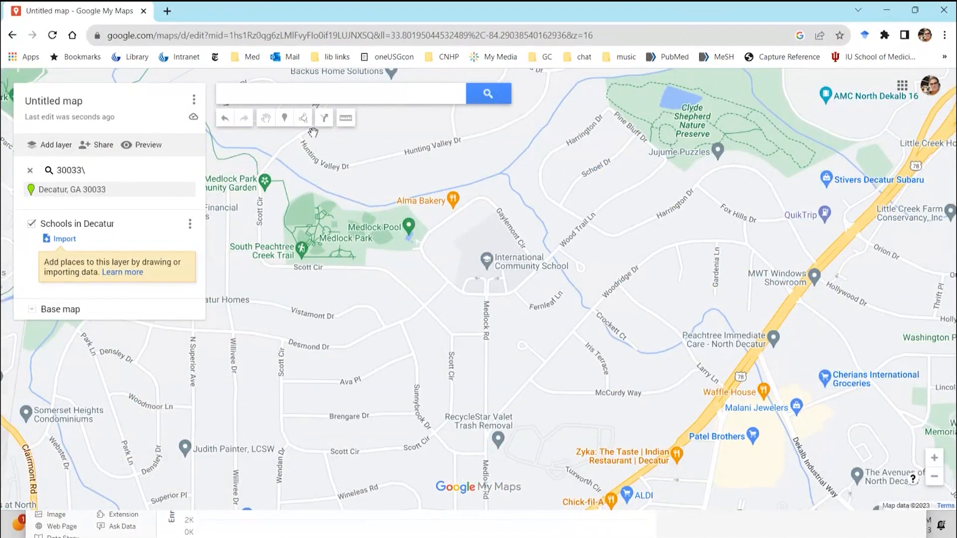
click(303, 119)
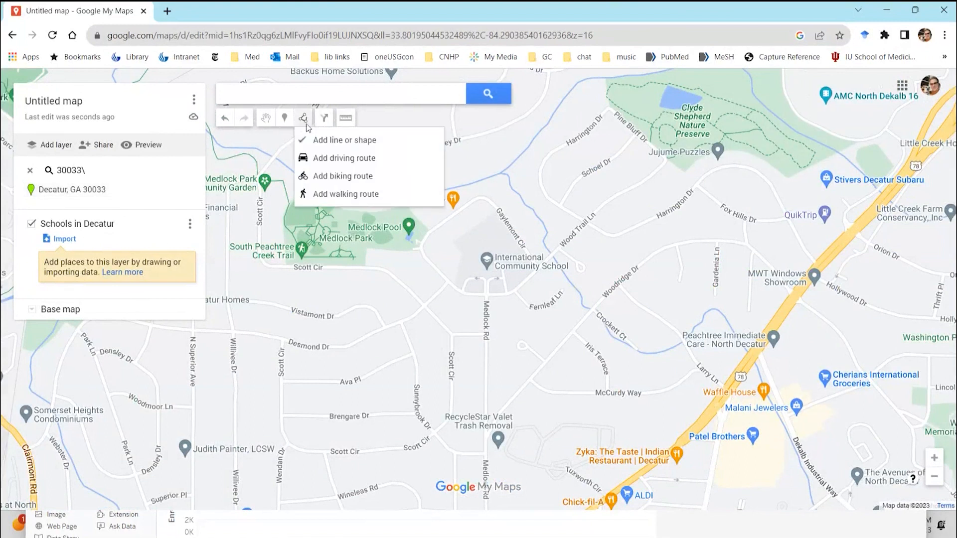
click(347, 139)
click(471, 205)
click(426, 246)
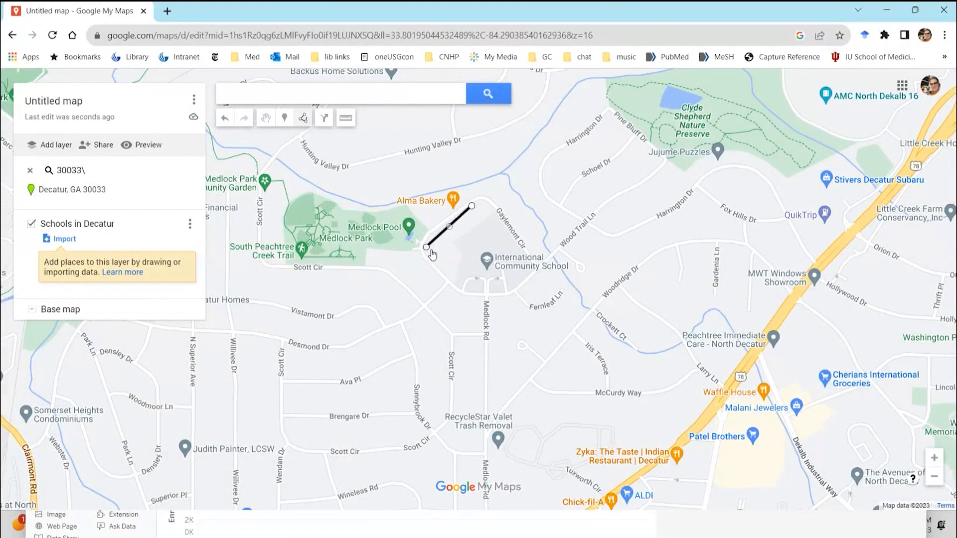
click(459, 285)
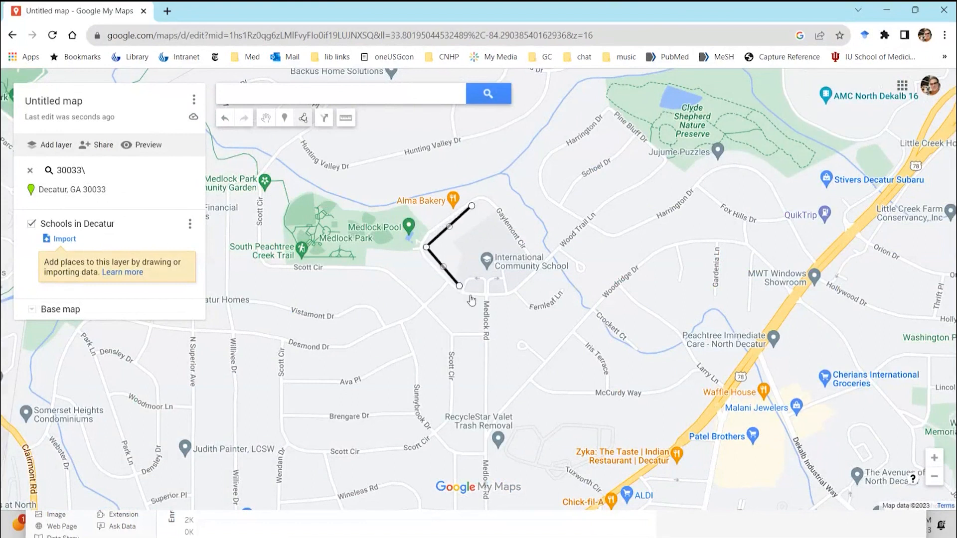
click(506, 289)
click(533, 268)
click(482, 201)
click(473, 206)
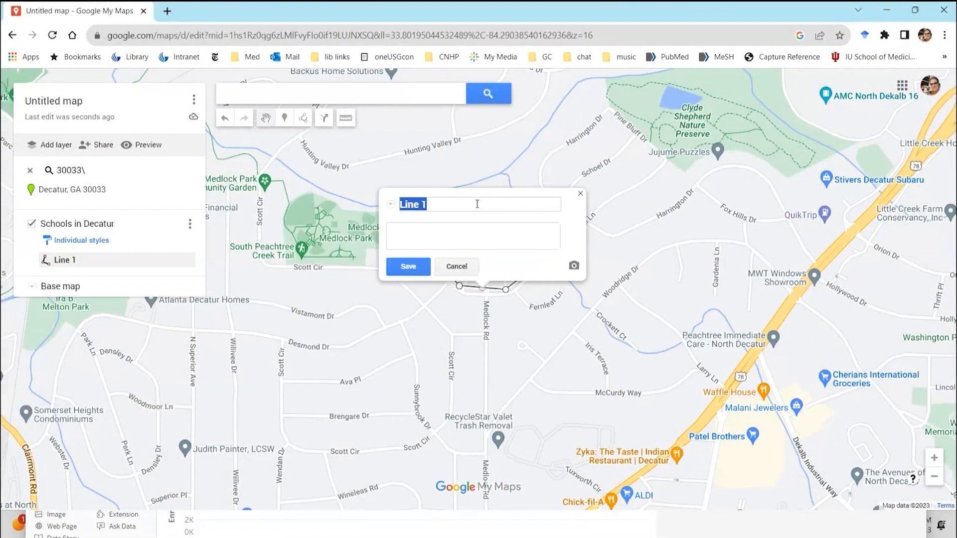
Name the drawn outline "International Community School", save it and close its details
text(Internationa)
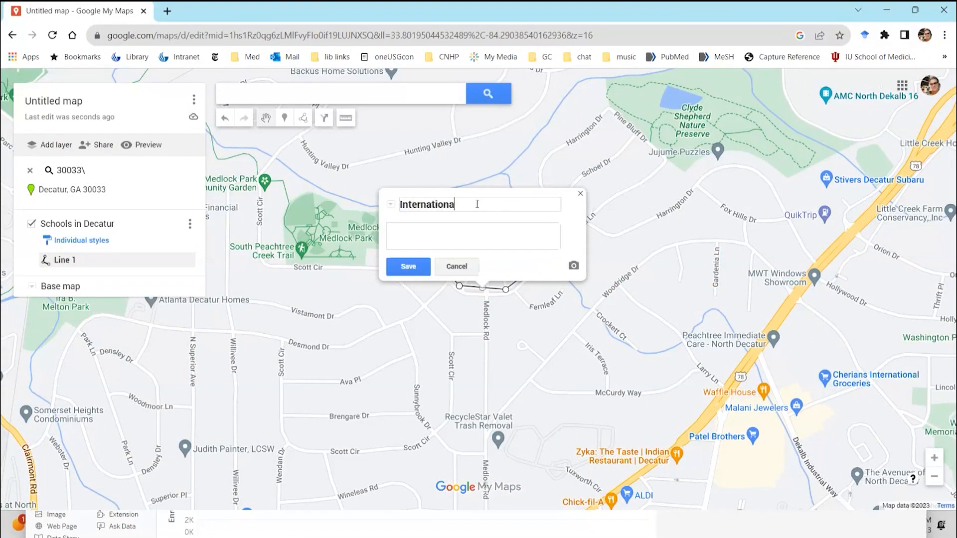
text(l Community School)
click(420, 270)
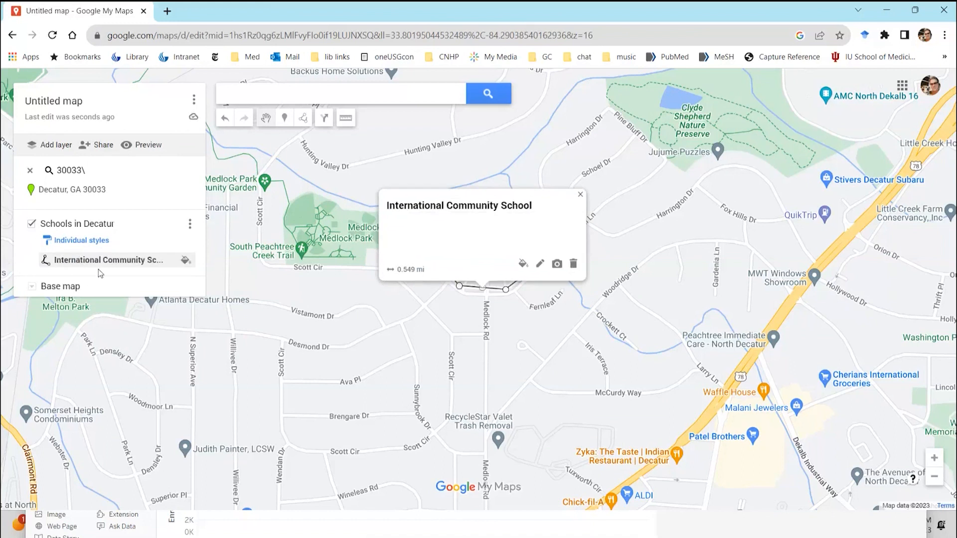
click(581, 195)
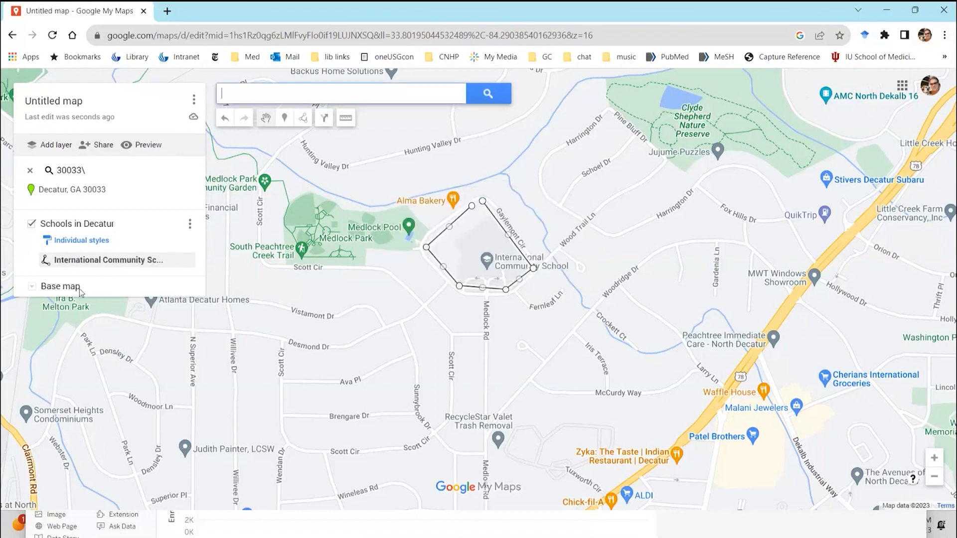
Delete the International Community School outline from the Schools in Decatur layer
click(481, 216)
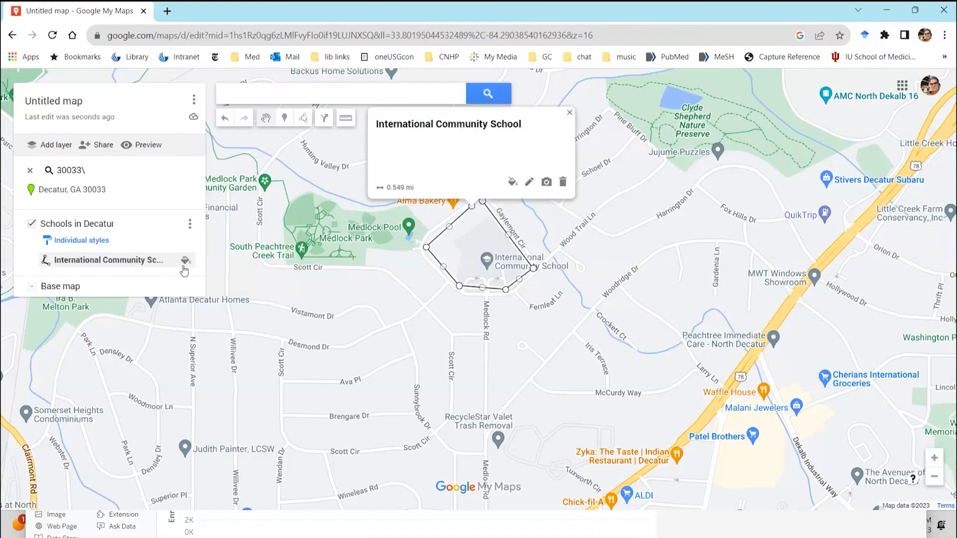
key(Delete)
Redraw the International Community School boundary as a line or shape, beginning with its northwest edge near Alma Bakery and Medlock Pool
click(303, 118)
click(321, 141)
click(468, 206)
click(426, 244)
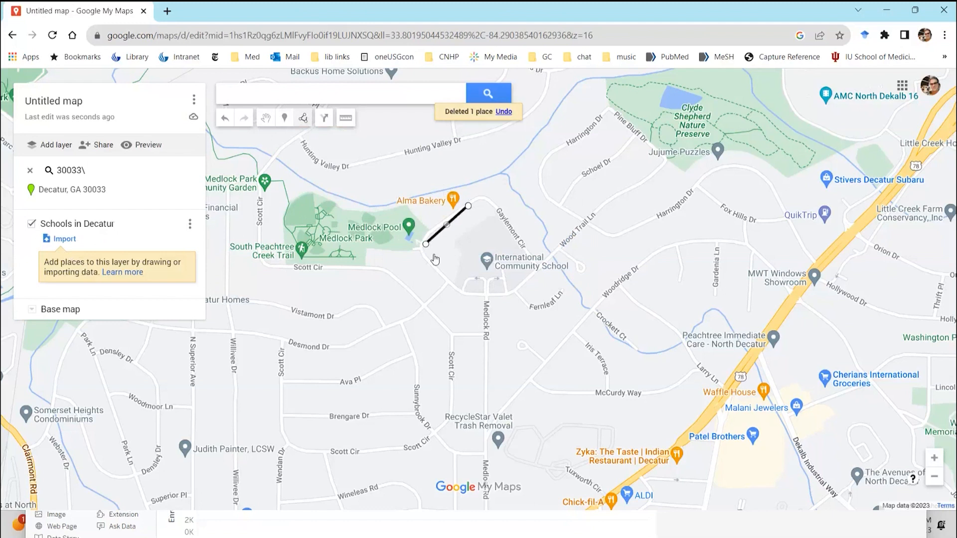
Finish the closed polygon outlining the International Community School grounds on the map
click(464, 289)
click(506, 292)
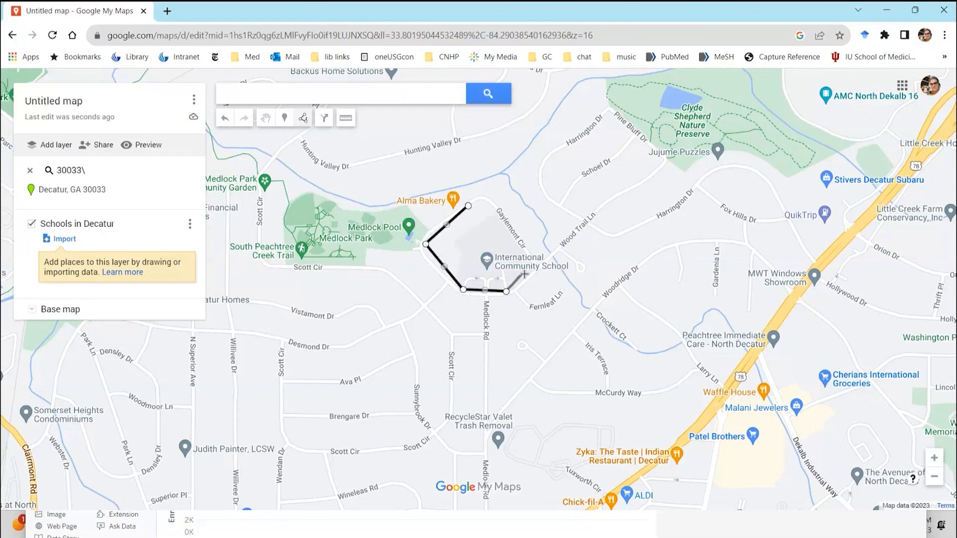
click(529, 270)
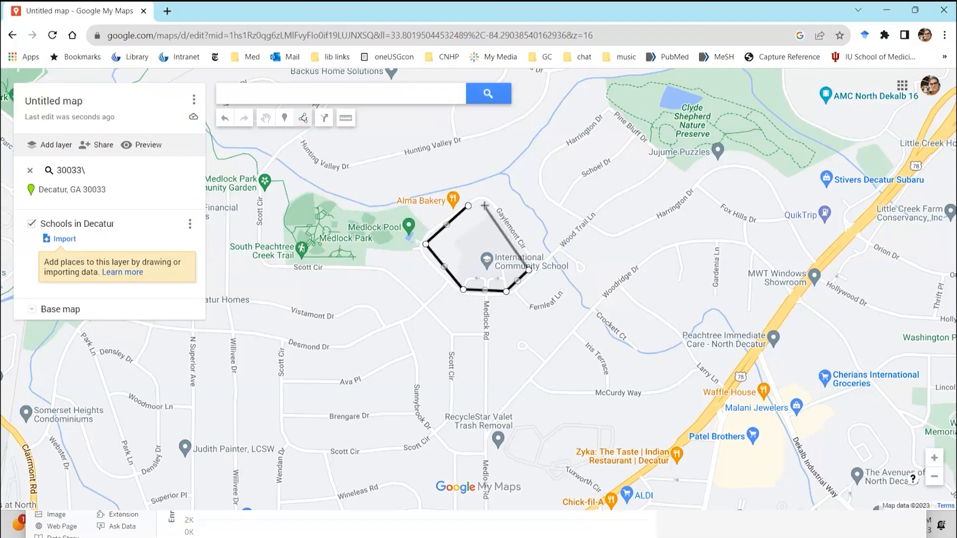
click(483, 203)
click(468, 206)
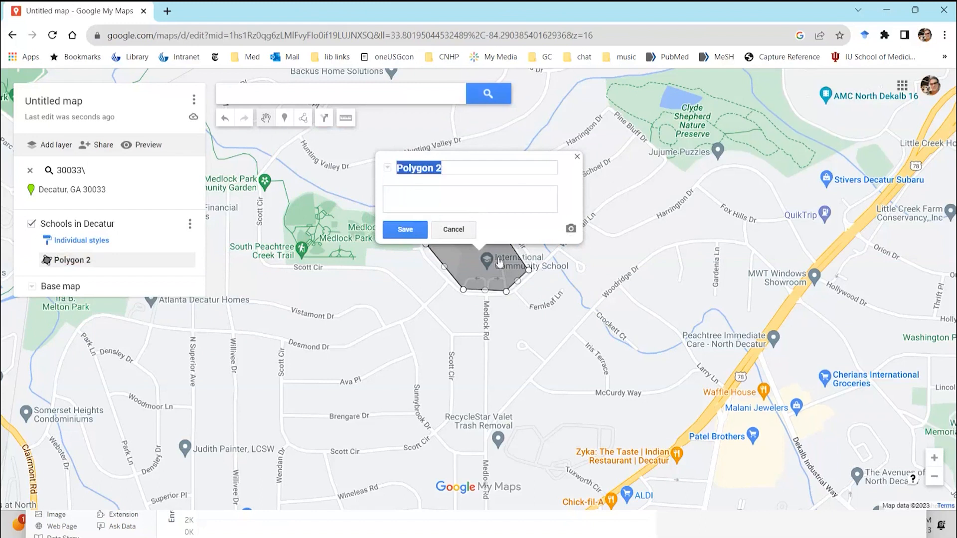
Name the new polygon International Community School, save it and close its info card
text(I)
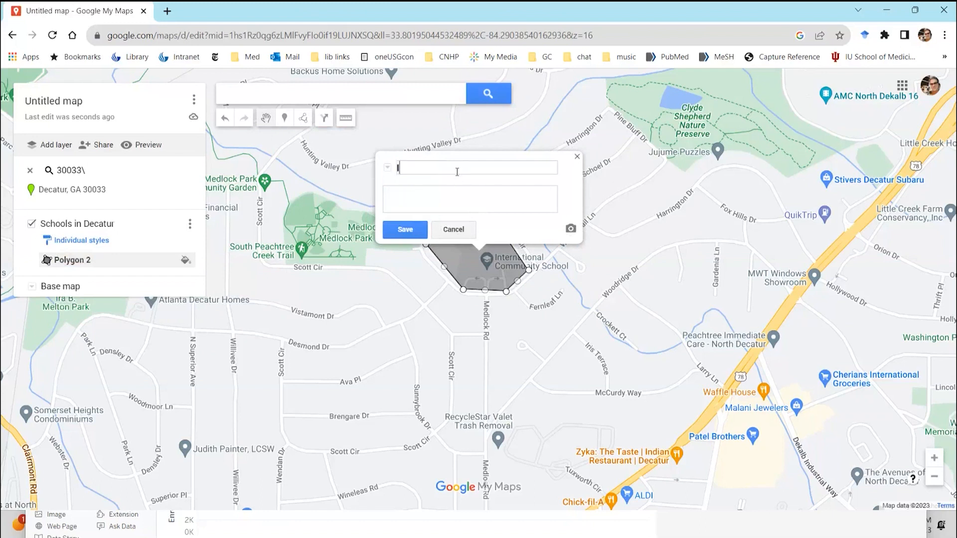
text(nternational Community School)
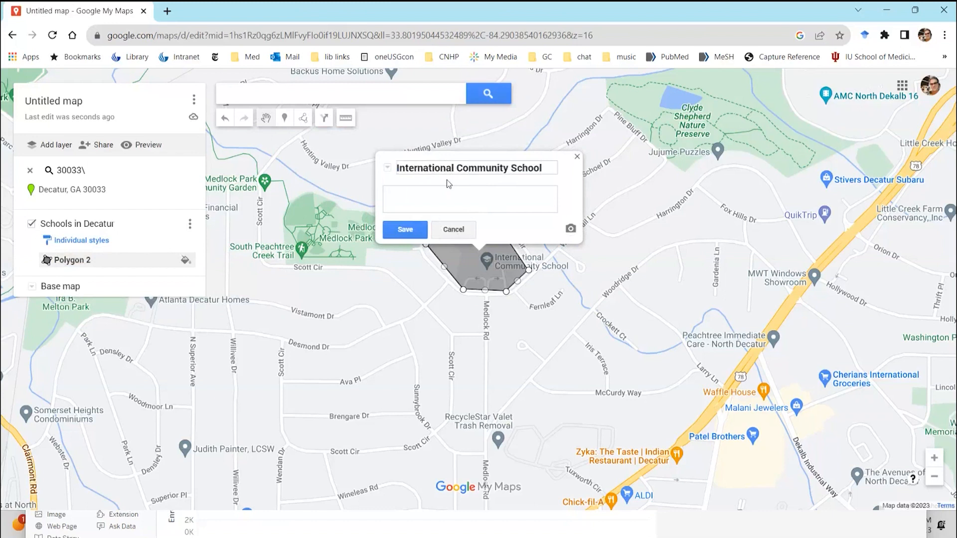
click(405, 230)
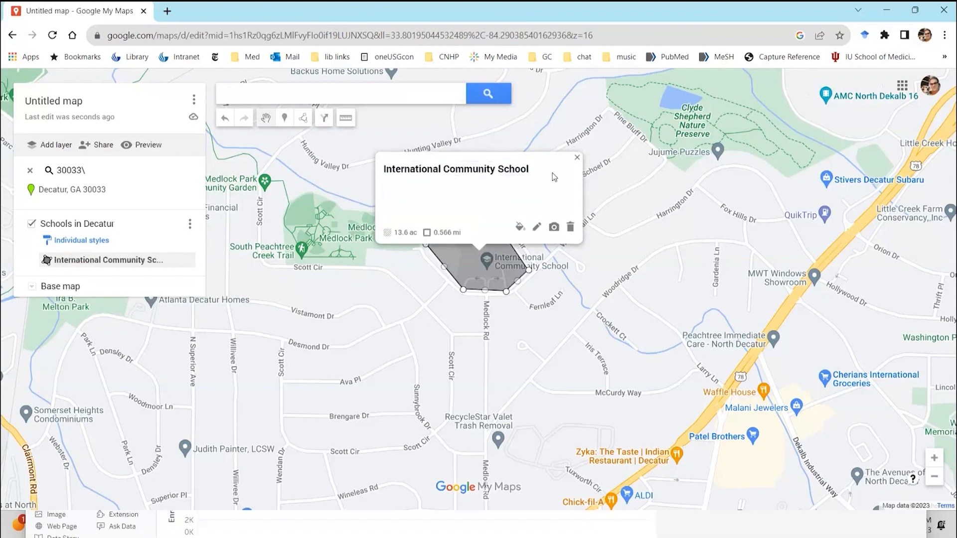
click(577, 158)
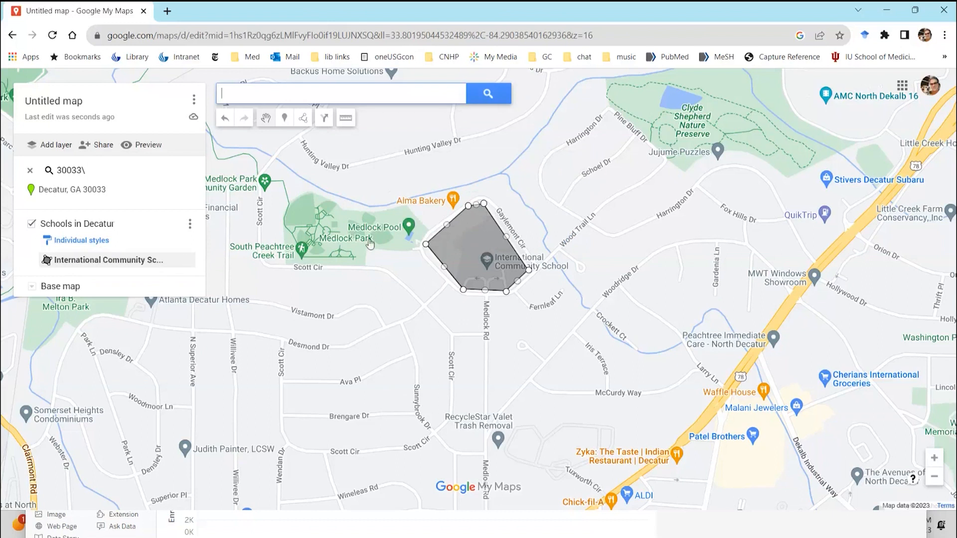
Leave the untitled map and open the saved map Dekalb Schools in 30033
click(303, 118)
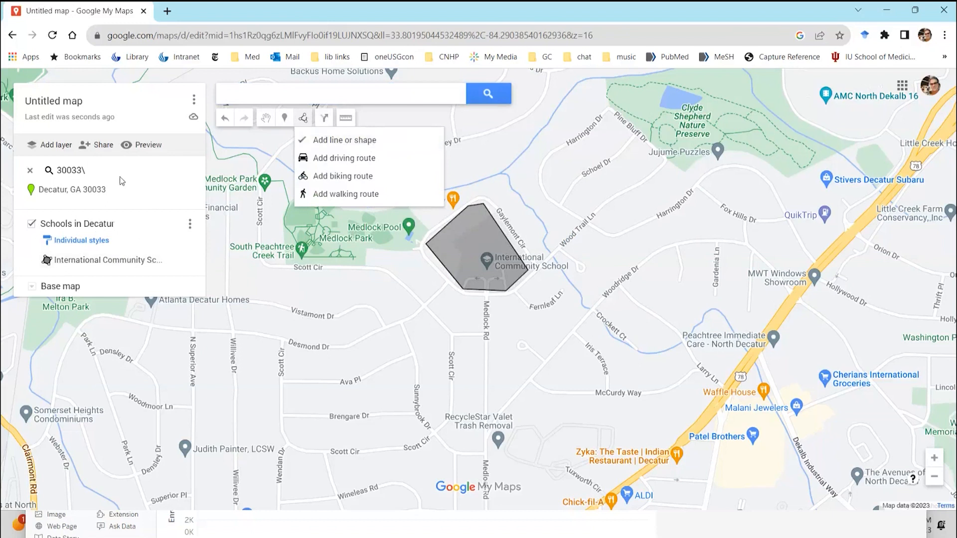
click(14, 35)
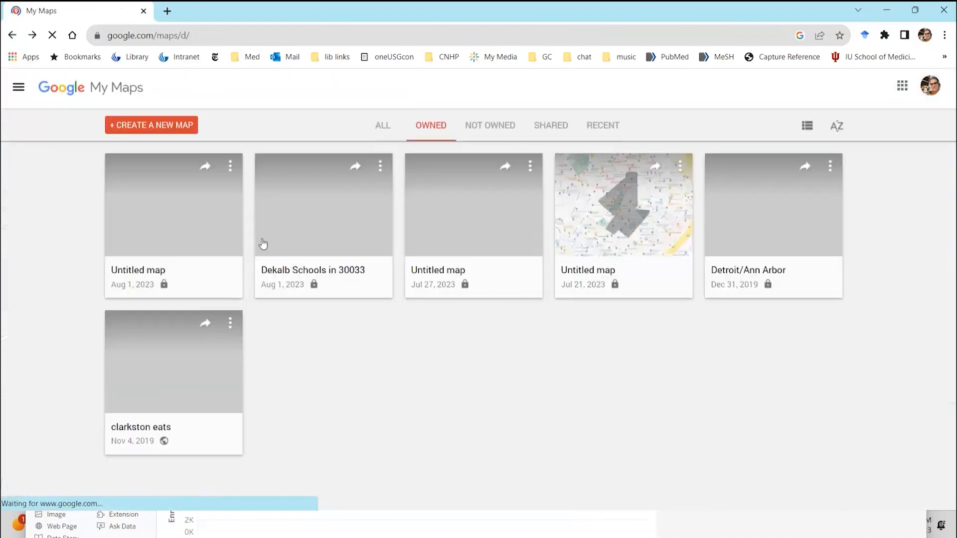
click(298, 215)
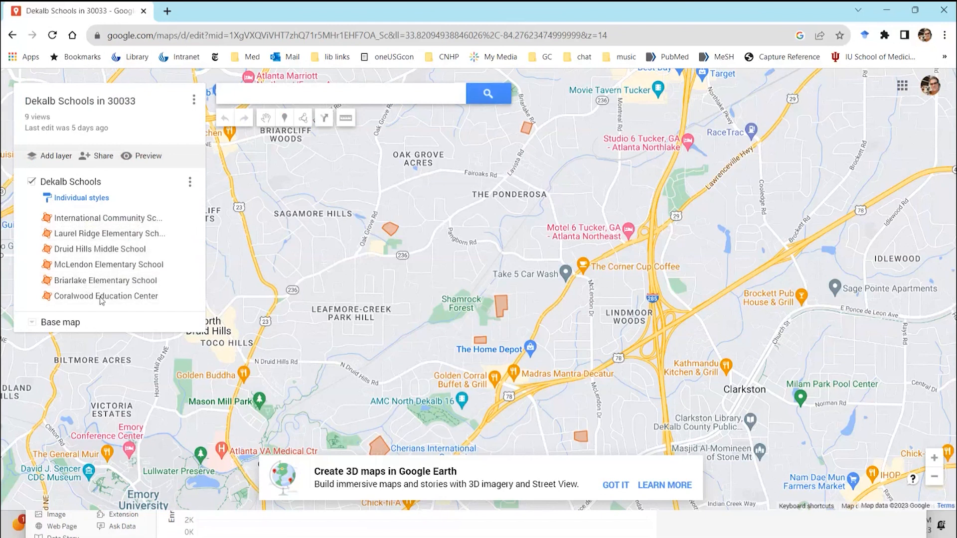
Export the data of the Dekalb Schools layer as CSV
click(191, 184)
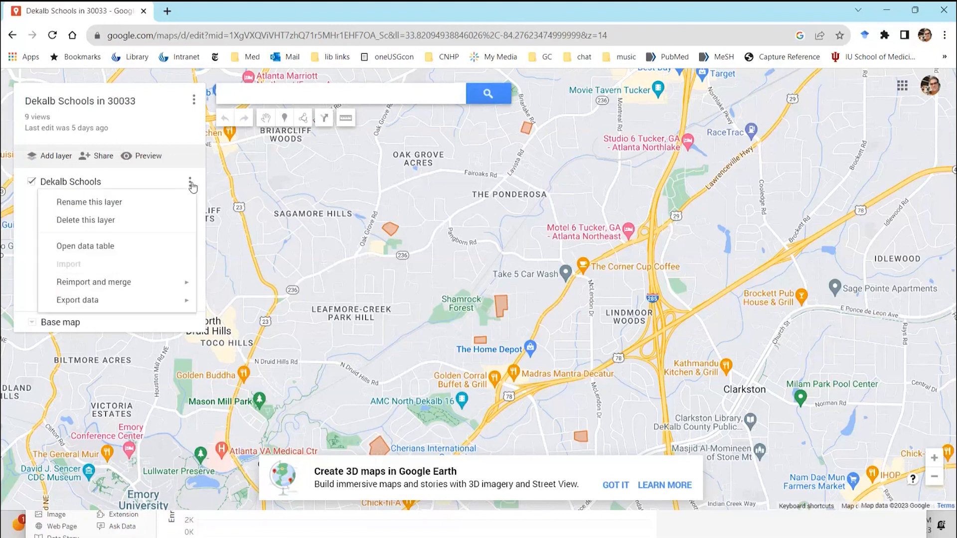
mouse_move(171, 305)
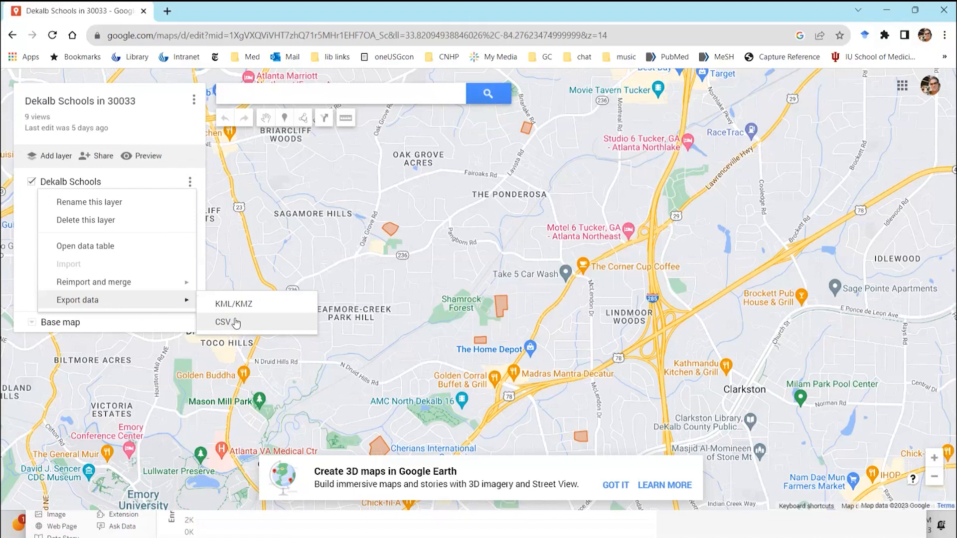
click(235, 322)
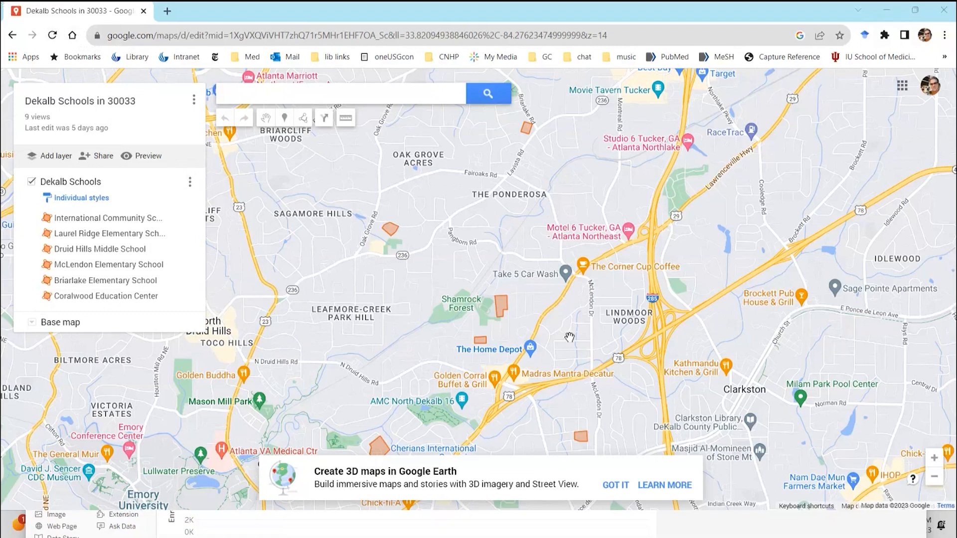
Switch to the Tableau workbook and compare the Shaded Area Map and Symbol Map sheets, ending on the blank Sheet 3
click(888, 12)
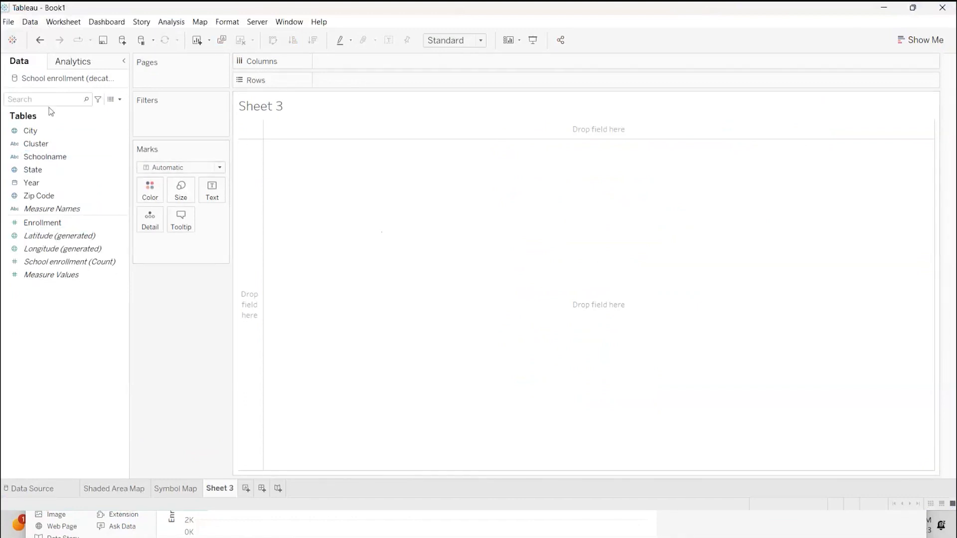
click(112, 487)
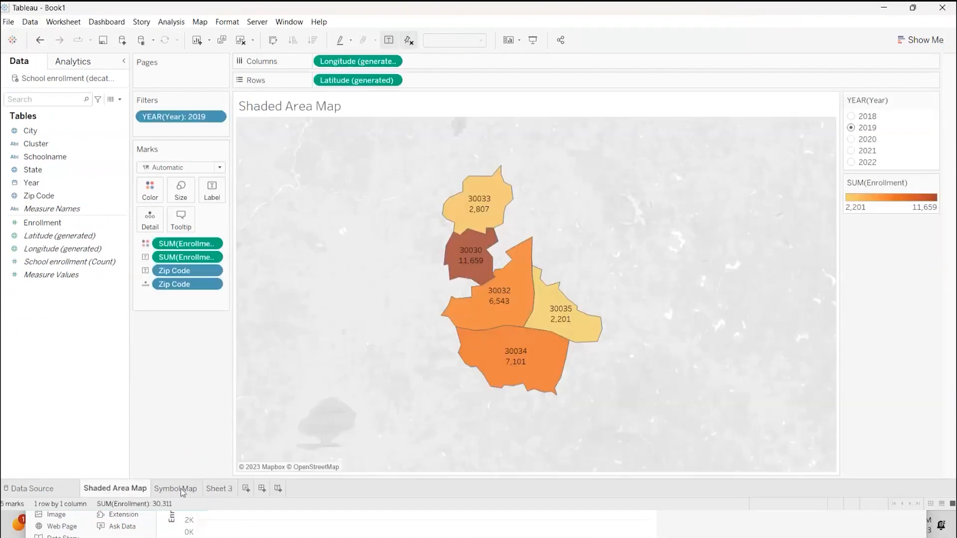
click(182, 493)
click(131, 490)
click(181, 493)
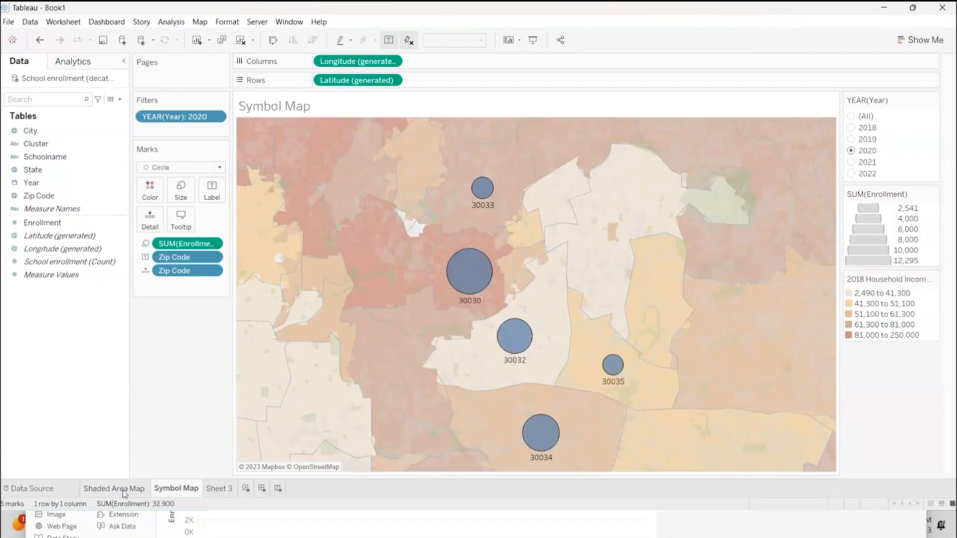
click(136, 489)
click(178, 489)
click(219, 489)
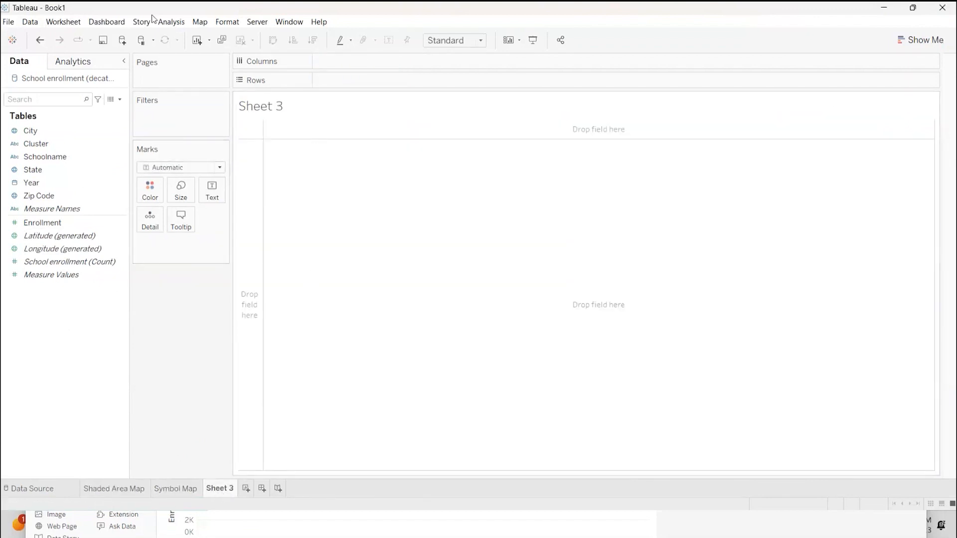
Add the Microsoft Excel file Dekalb Schools in 30033- Dekalb Schools as a new data source
click(30, 22)
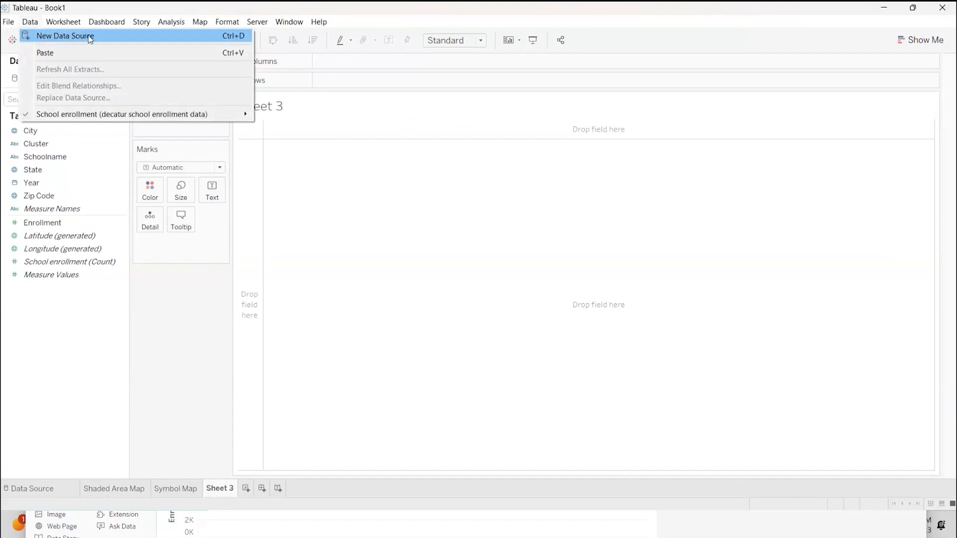
mouse_move(29, 23)
click(52, 36)
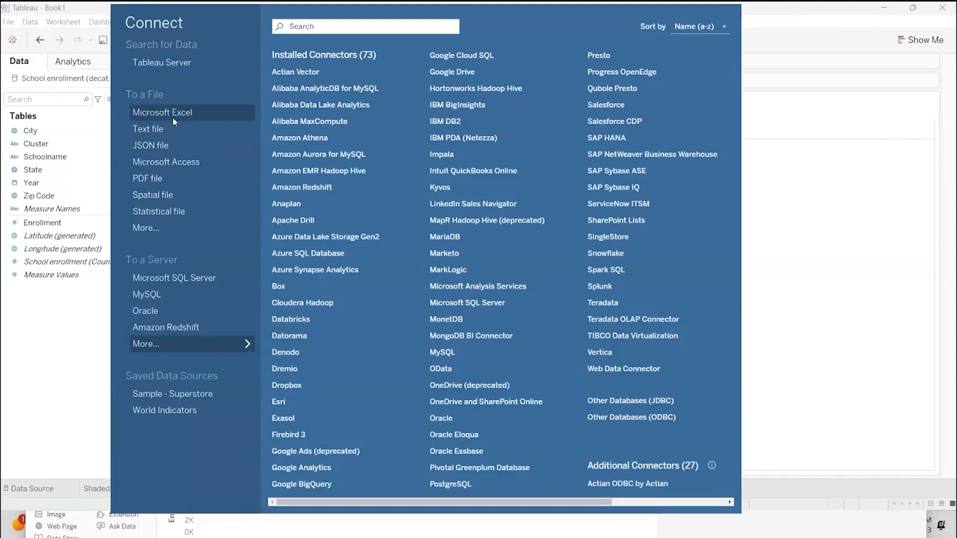
click(172, 118)
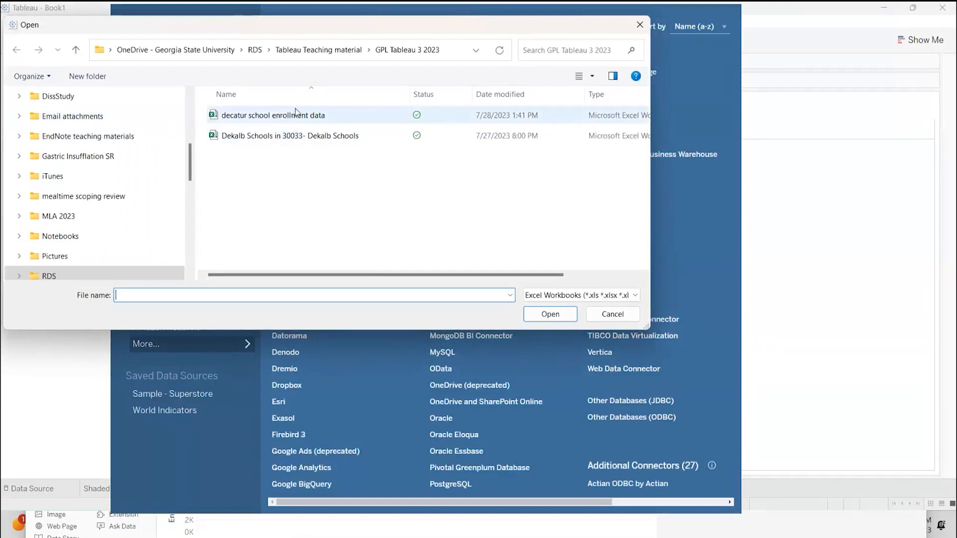
click(264, 141)
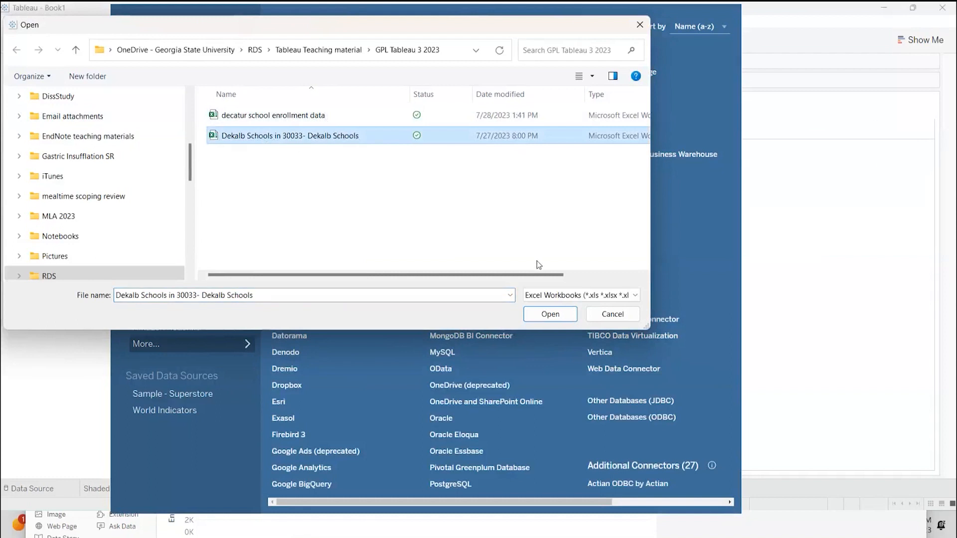
click(564, 321)
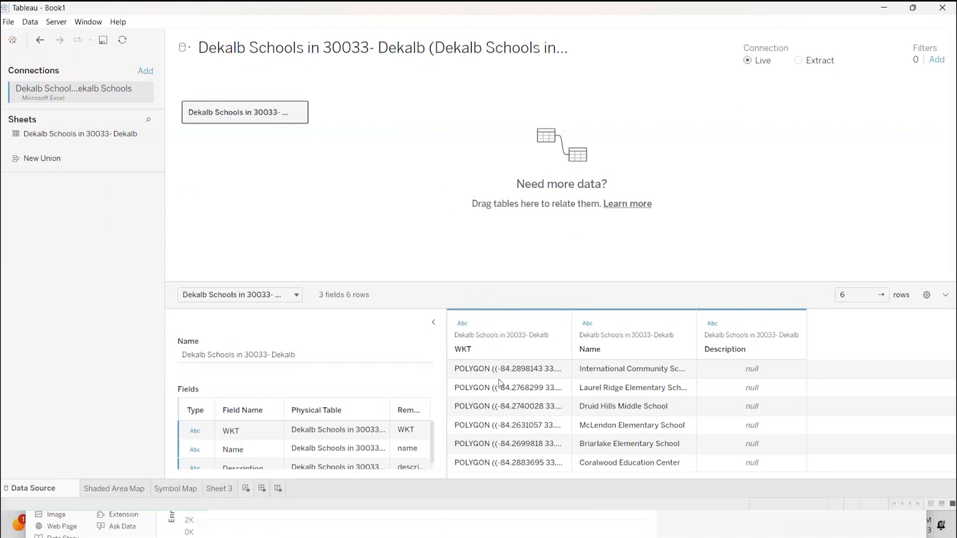
Change the WKT field's data type to Spatial and rename the field School Locations
click(464, 323)
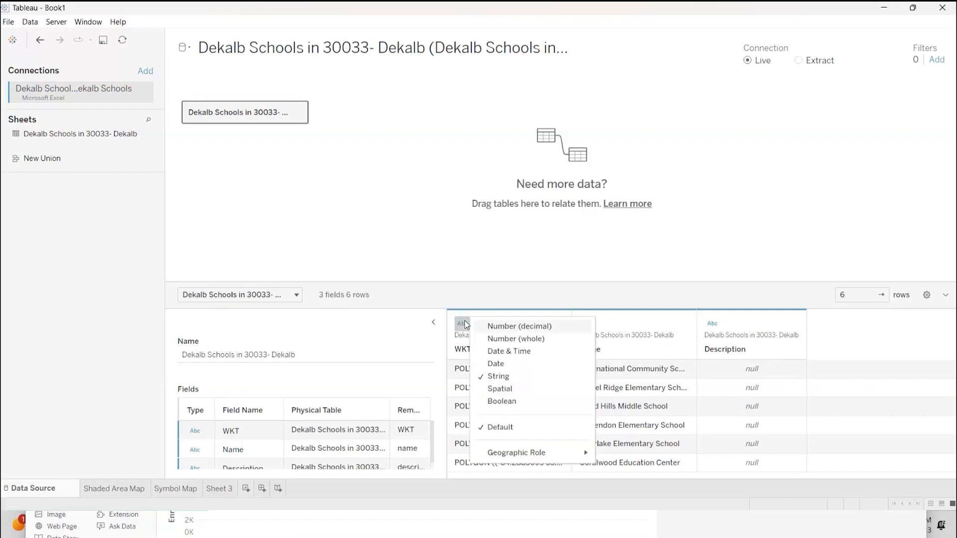
click(499, 389)
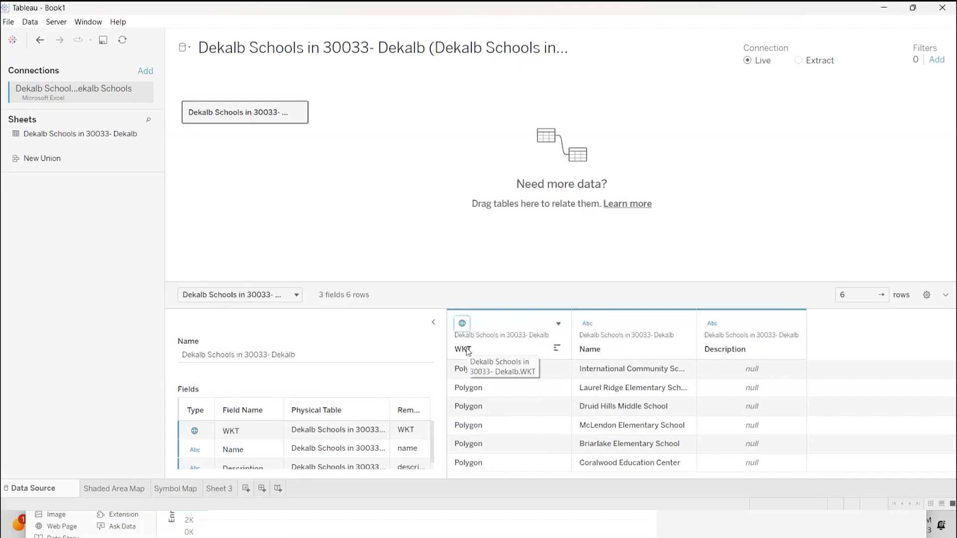
right_click(464, 351)
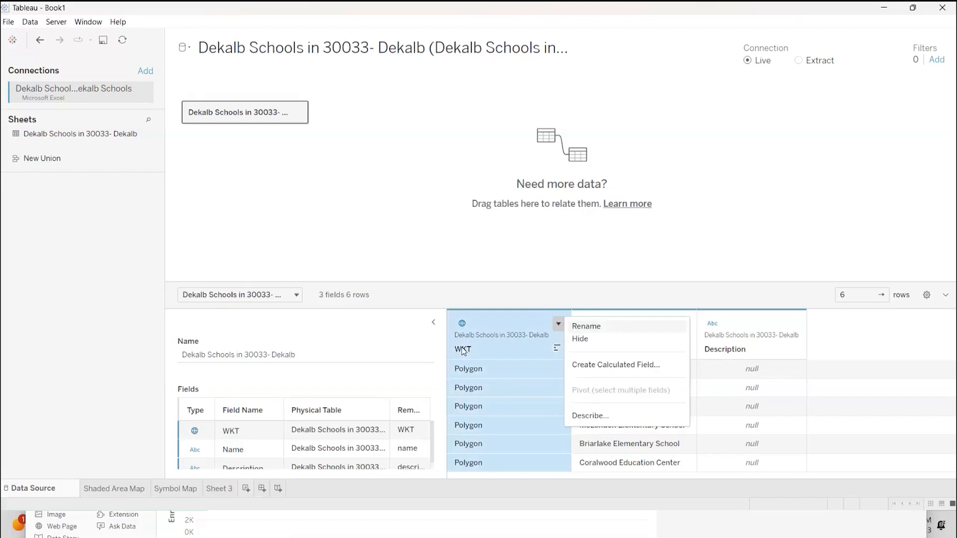
click(590, 326)
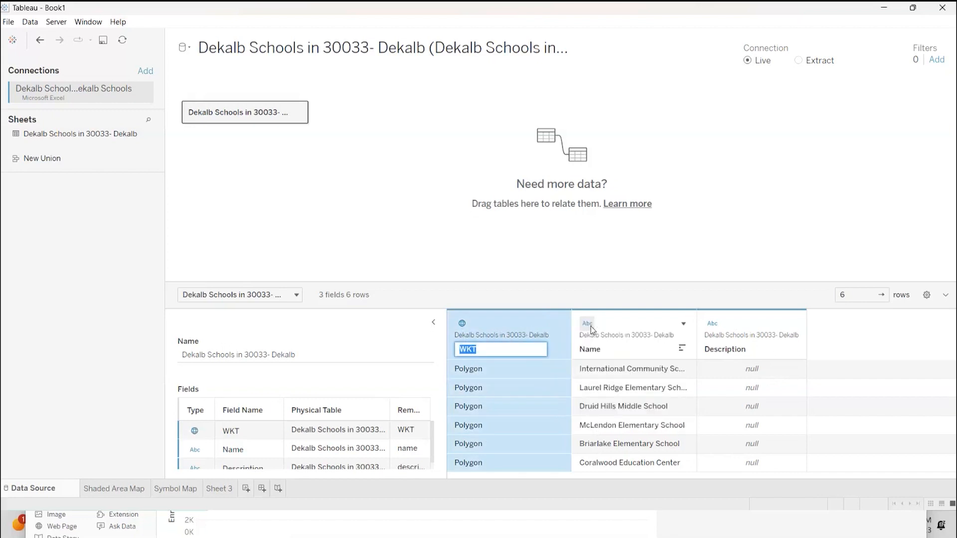
text(School Locations)
key(Return)
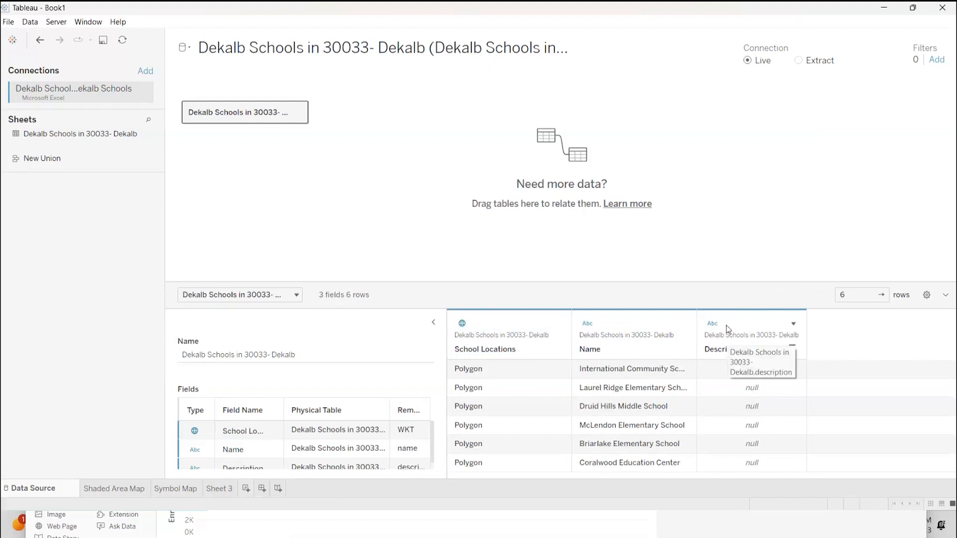
Hide the empty Description field and check the data type assigned to School Locations
click(793, 324)
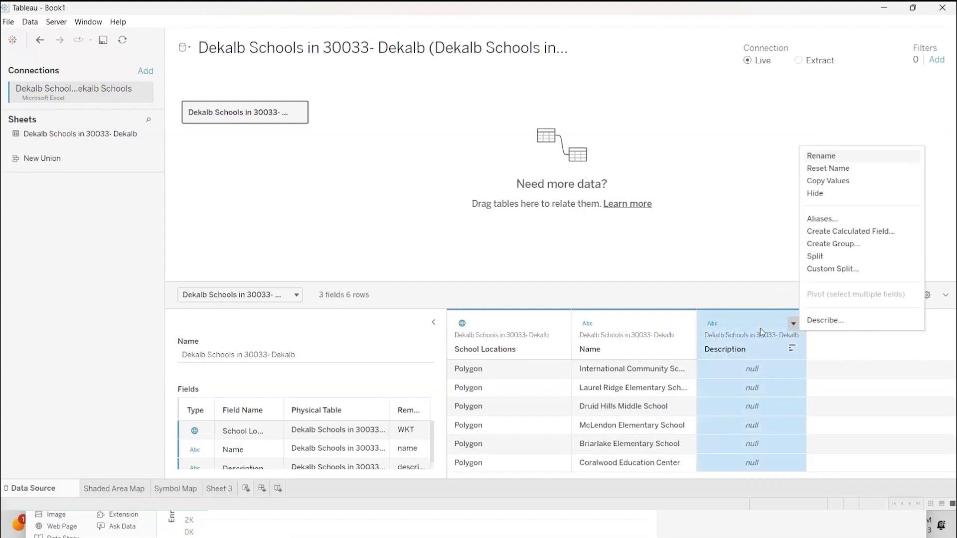
click(826, 194)
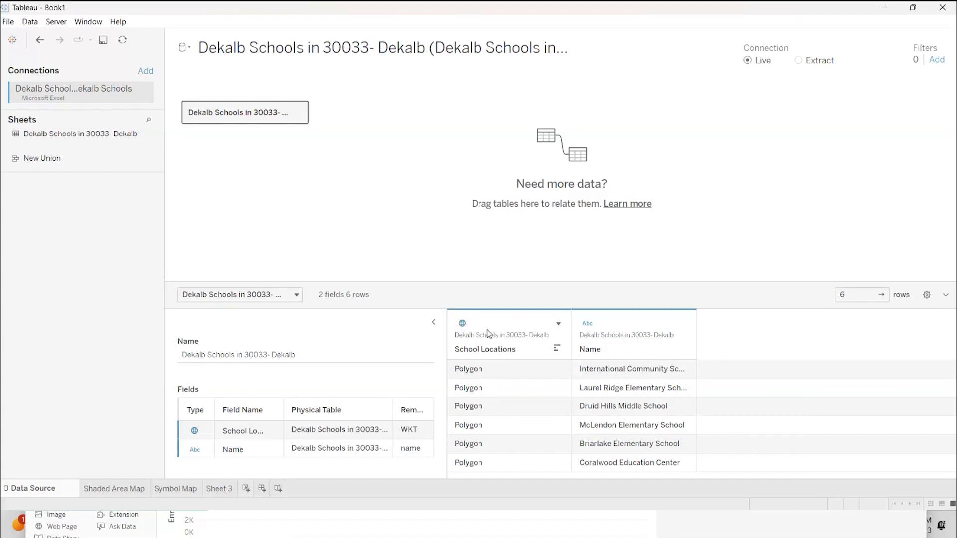
click(462, 323)
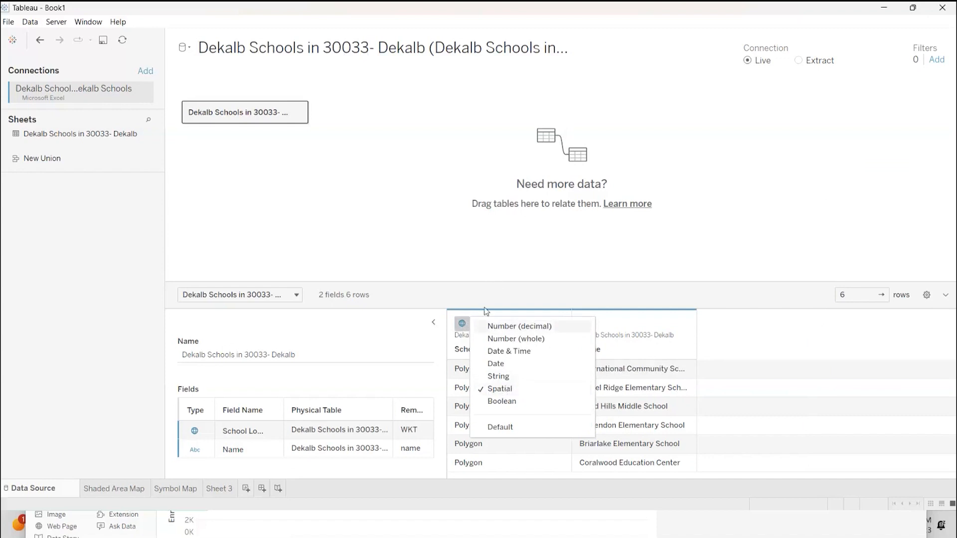
click(527, 288)
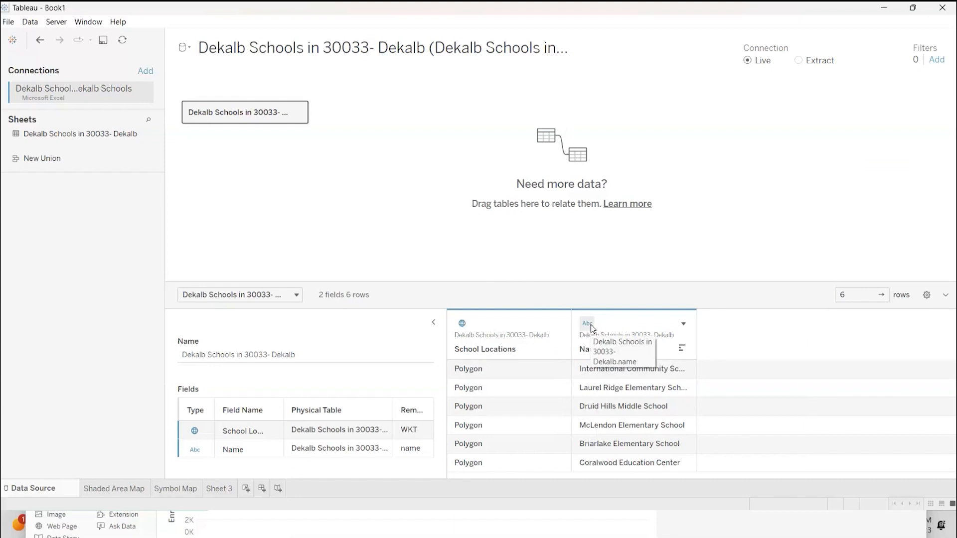
Examine the Name and School Locations fields of the Dekalb Schools source on Sheet 3 and return to the data source page
click(221, 489)
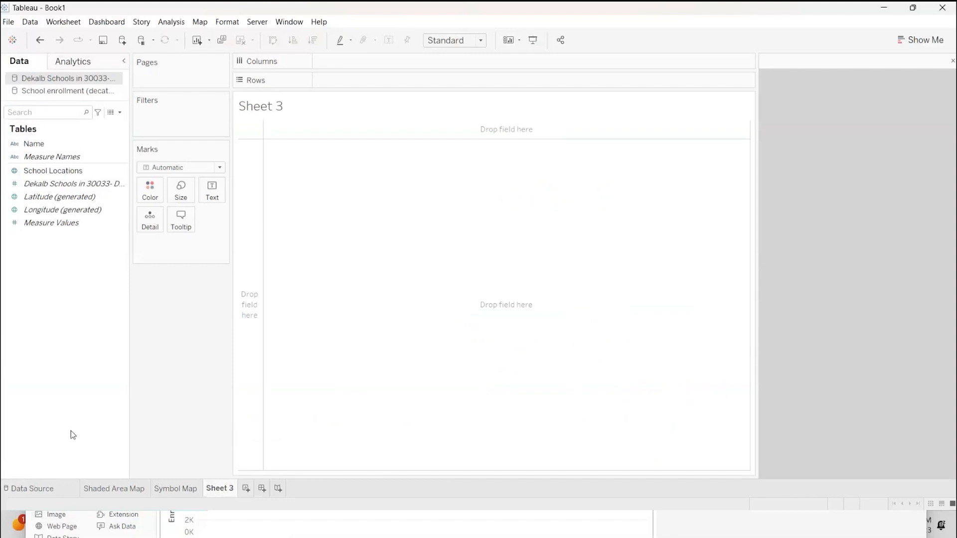
click(78, 144)
click(44, 156)
click(44, 146)
click(43, 155)
click(45, 144)
click(60, 171)
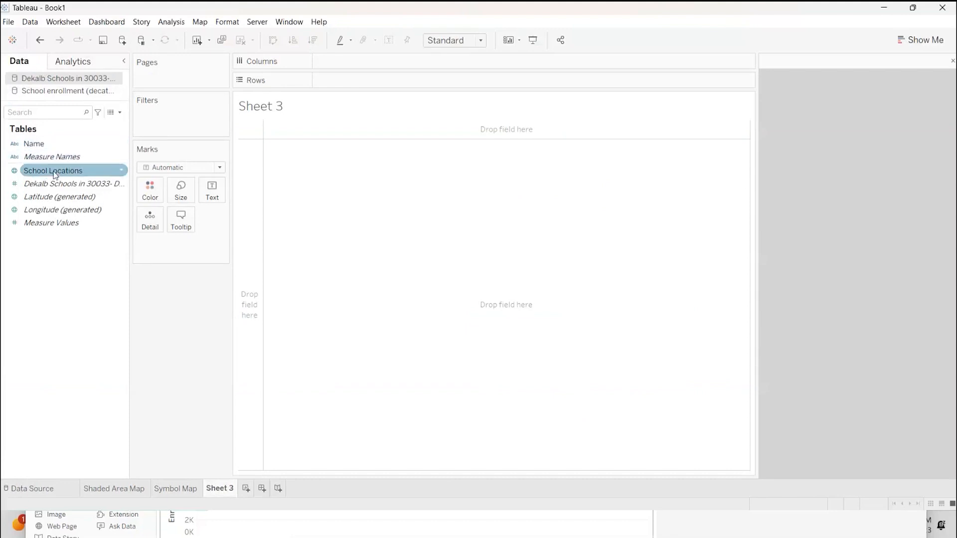
click(47, 145)
click(55, 171)
click(49, 146)
click(56, 172)
click(49, 157)
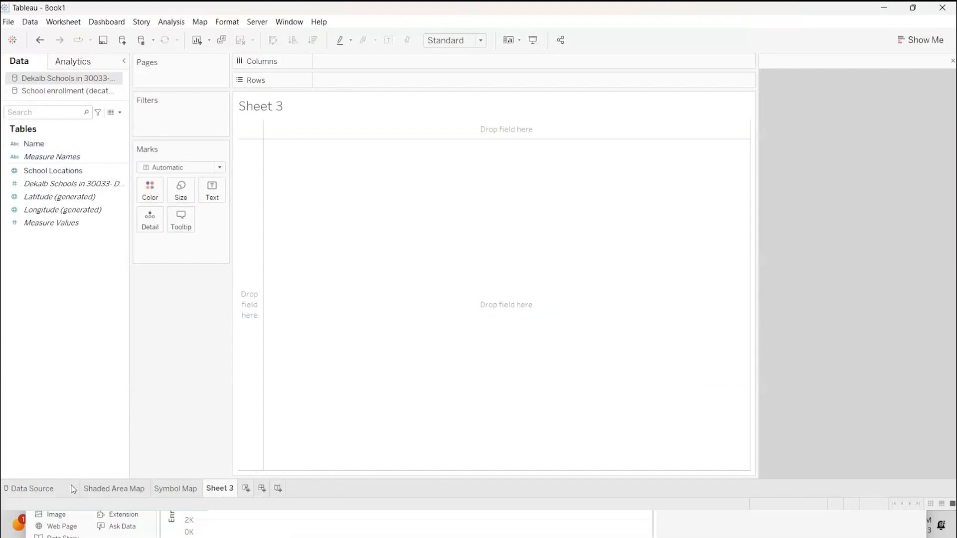
click(47, 488)
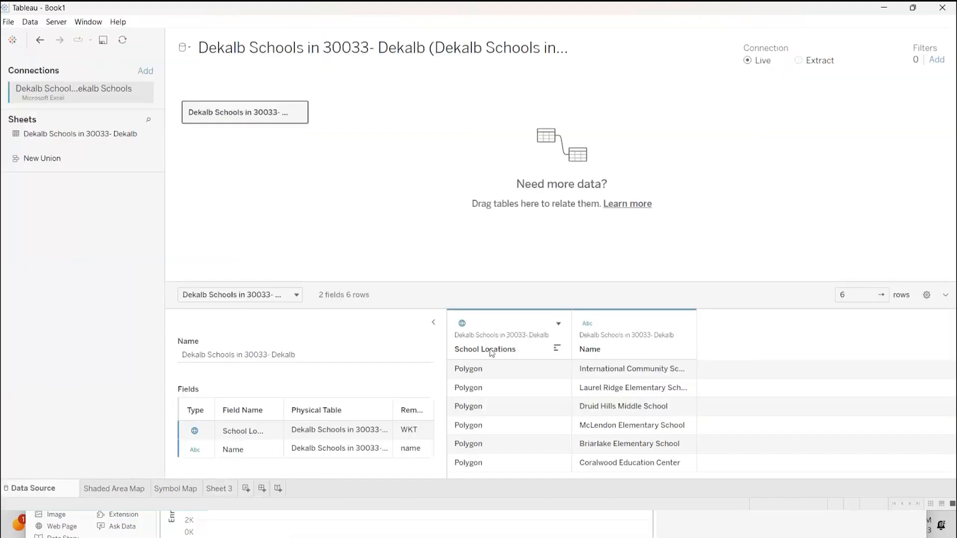
Compare the Name field of Dekalb Schools with the Schoolname field of School enrollment on Sheet 3
click(220, 489)
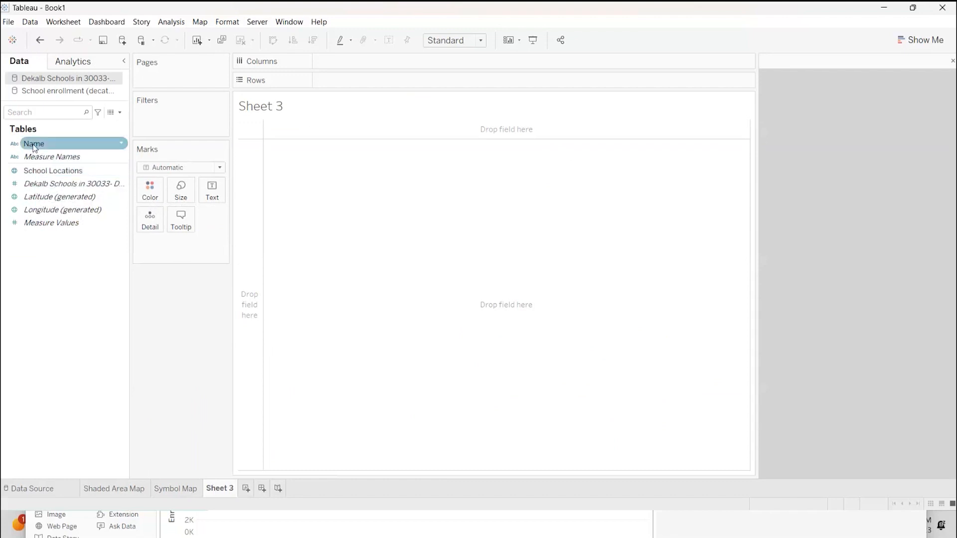
click(47, 93)
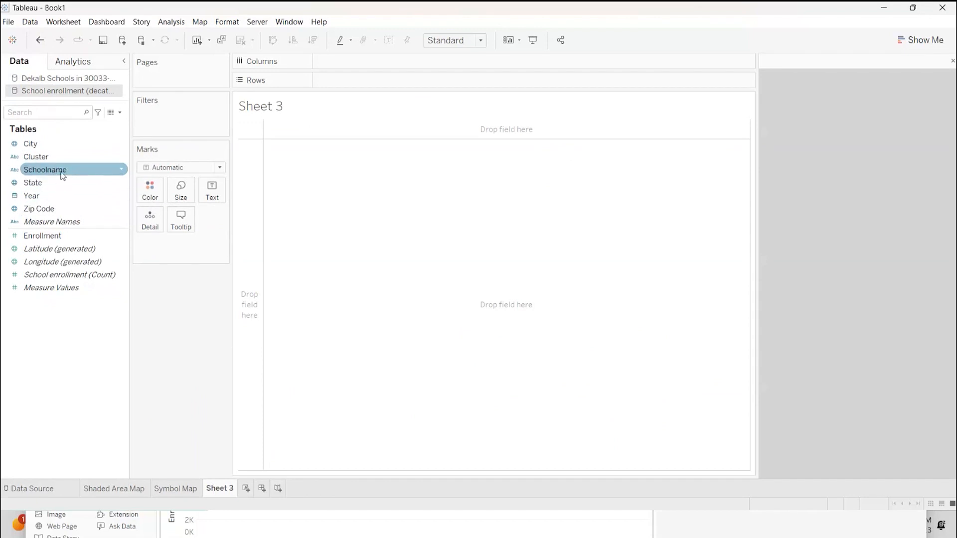
click(57, 78)
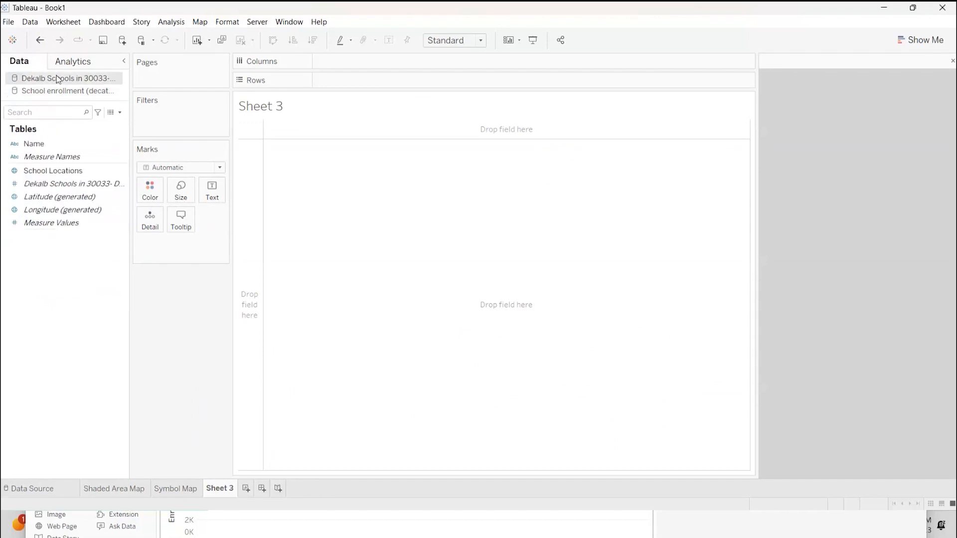
click(49, 147)
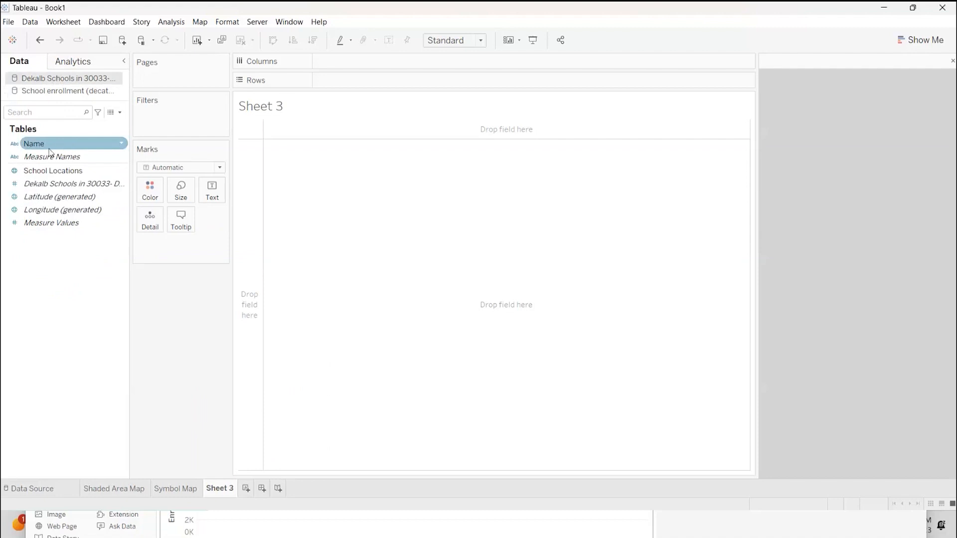
click(64, 152)
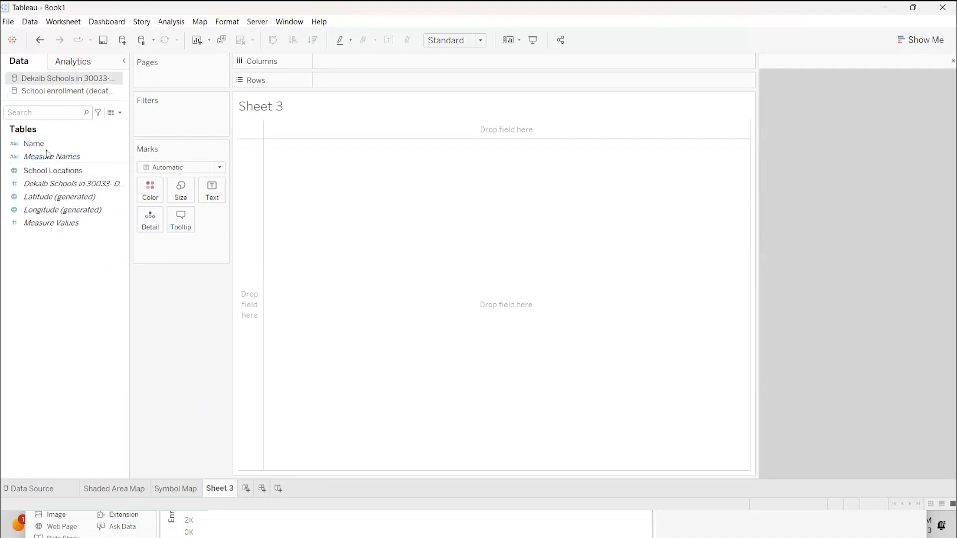
click(33, 23)
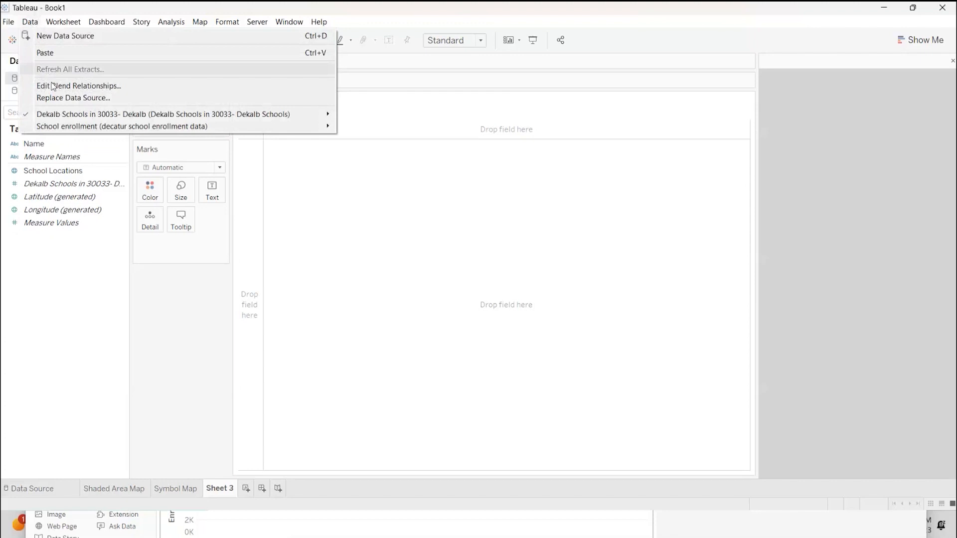
click(77, 89)
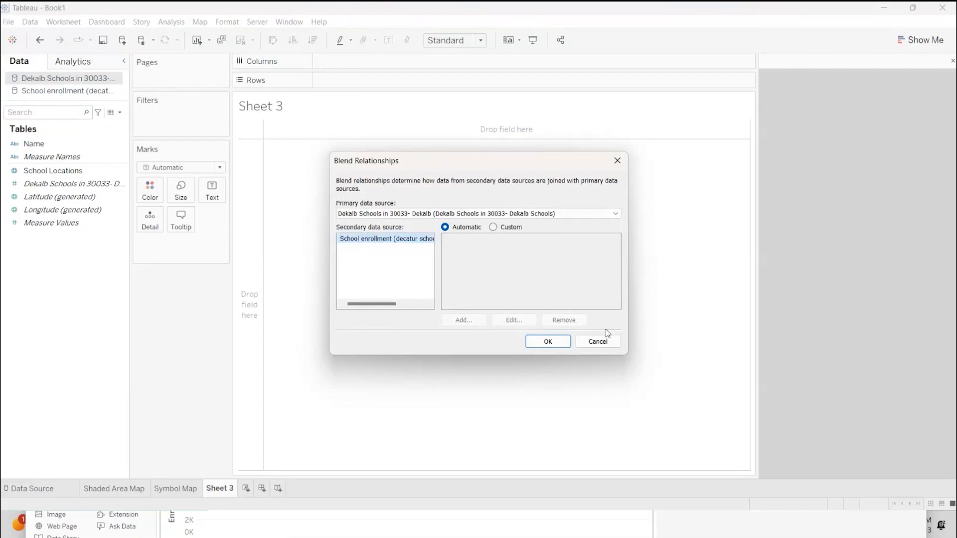
click(596, 344)
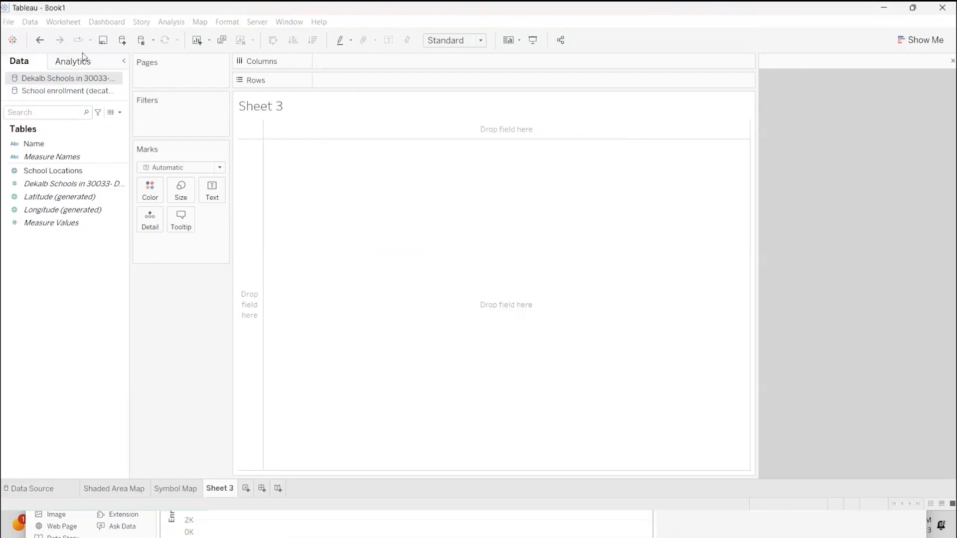
Define a custom blend relationship matching Name in the primary Dekalb Schools source to Schoolname in the secondary School enrollment source
click(30, 23)
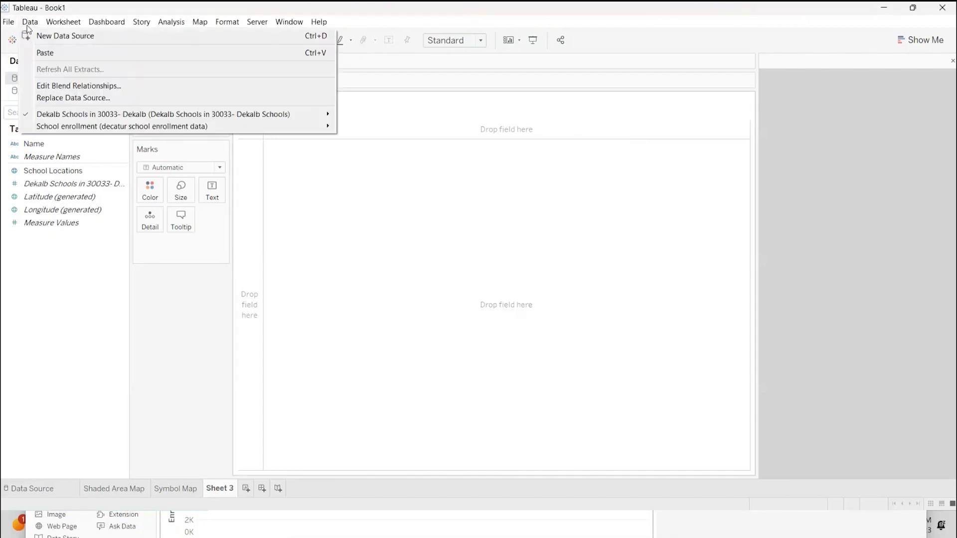
click(76, 86)
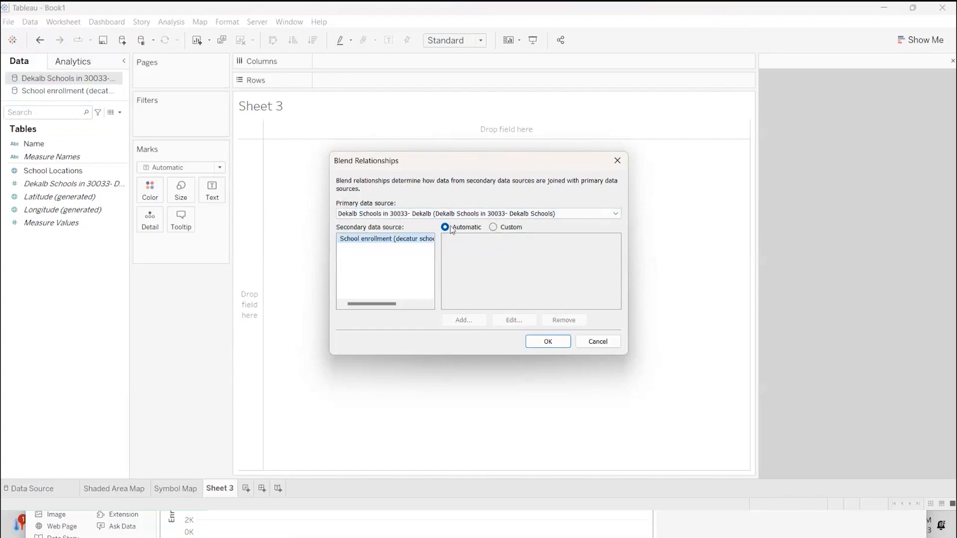
mouse_move(391, 306)
mouse_down()
mouse_move(431, 300)
mouse_move(378, 308)
mouse_up()
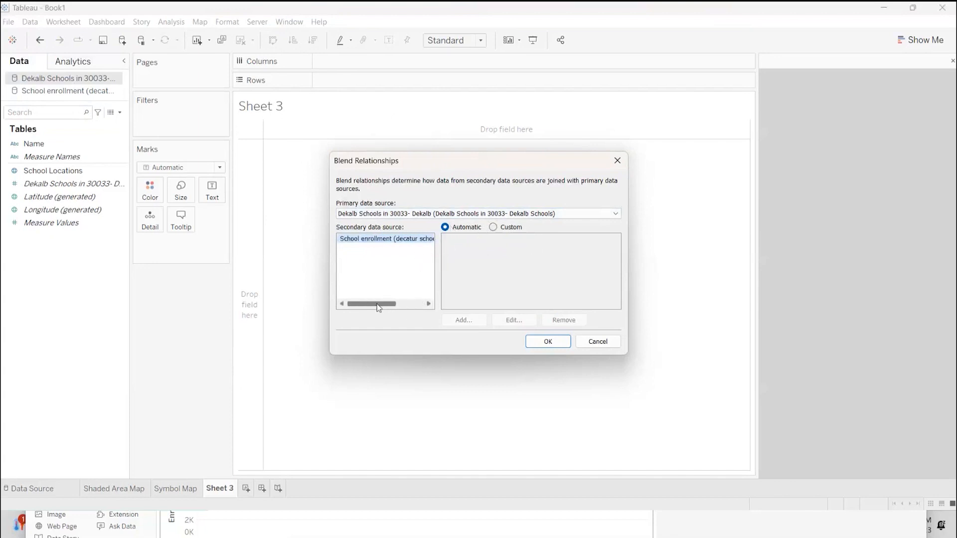
click(493, 227)
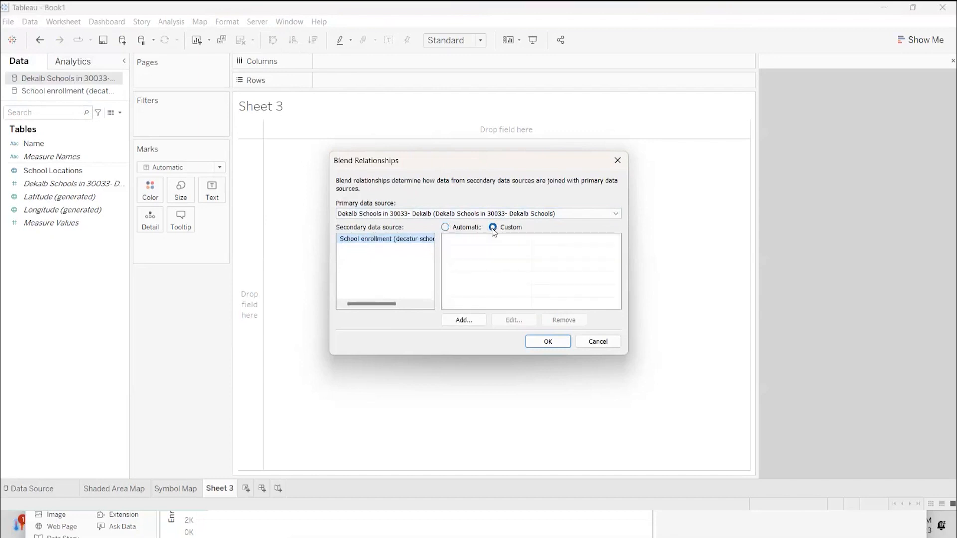
click(464, 320)
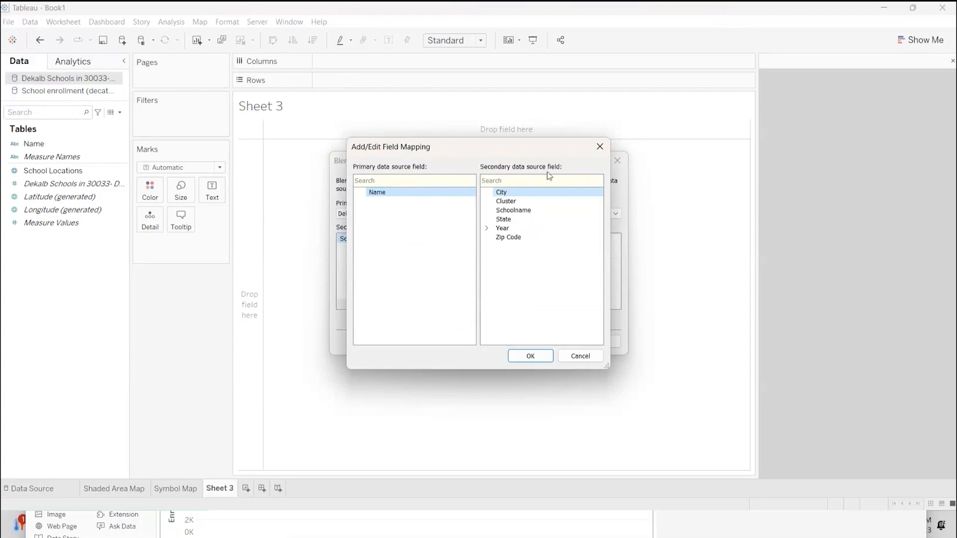
drag(524, 151, 640, 161)
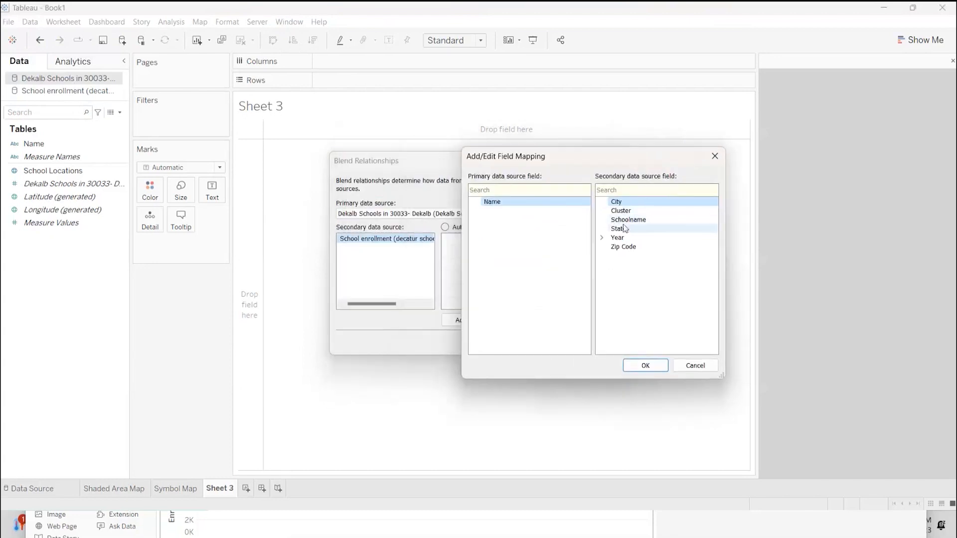
click(631, 221)
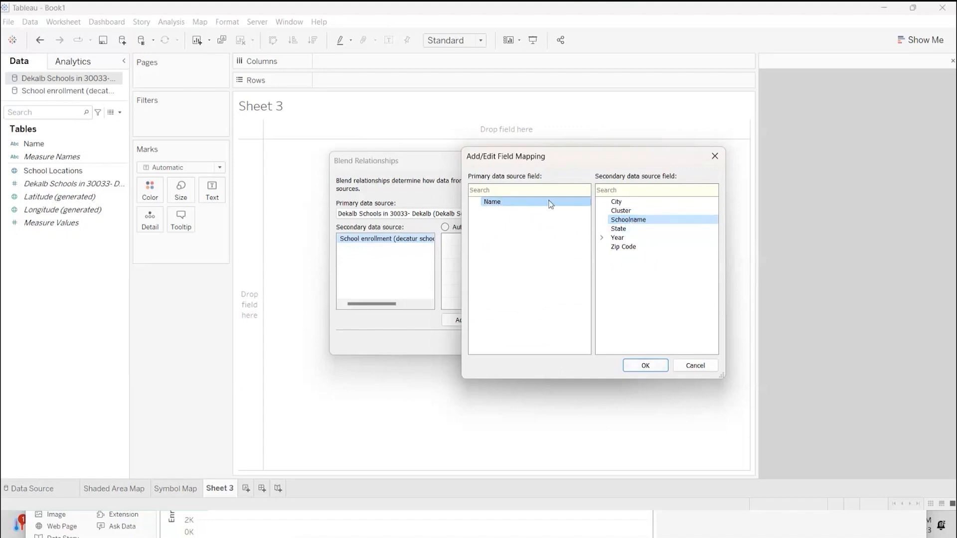
click(660, 367)
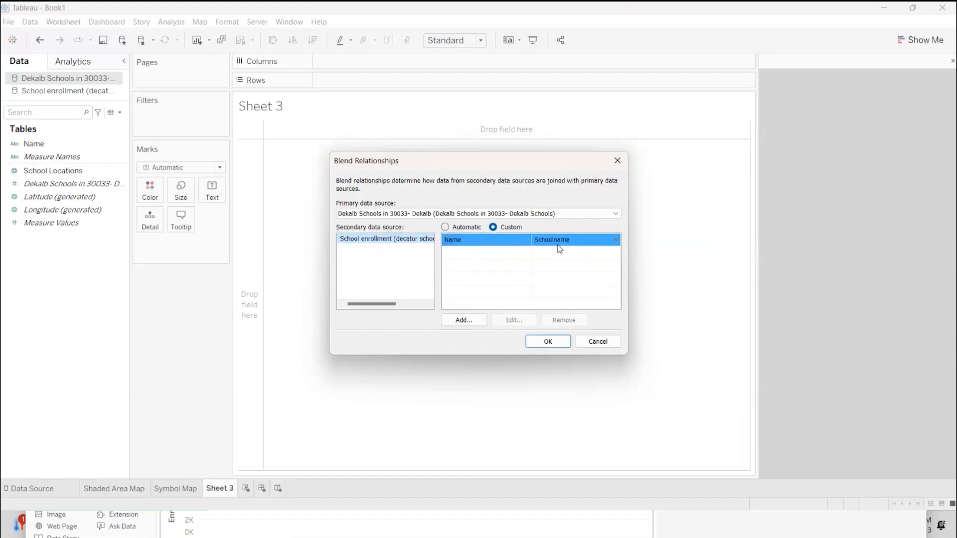
click(549, 341)
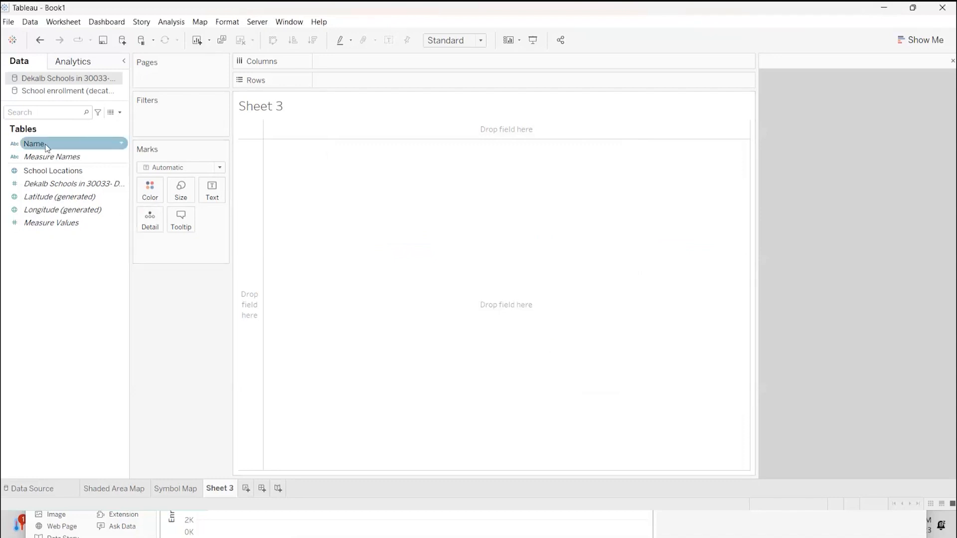
Check the Schoolname field in School enrollment and review the custom field mapping in the Dekalb Schools blend relationships
click(70, 94)
click(58, 170)
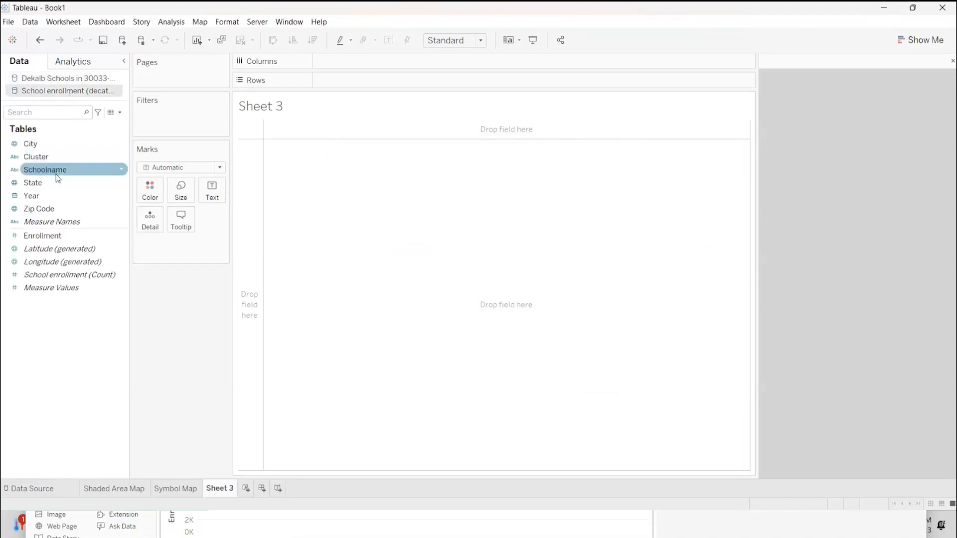
click(58, 78)
click(31, 23)
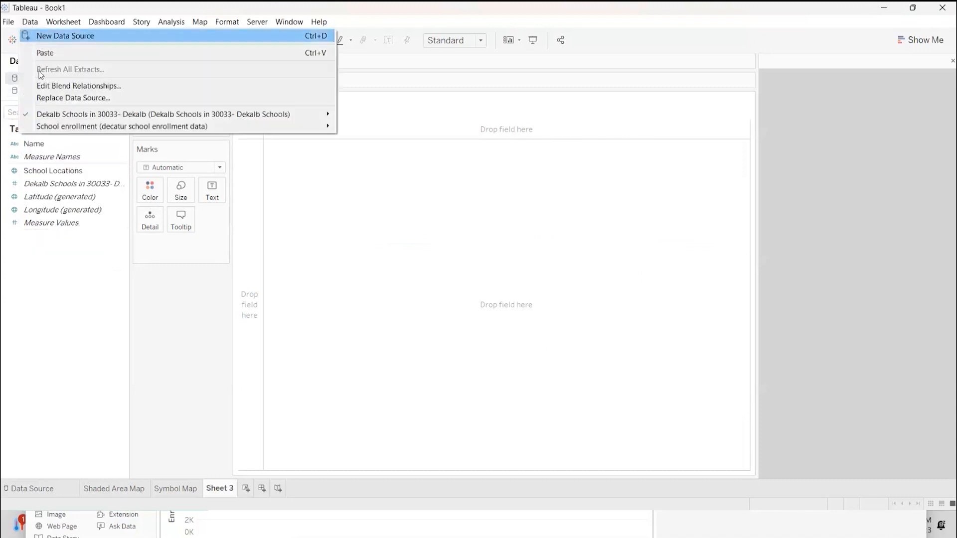
mouse_move(51, 114)
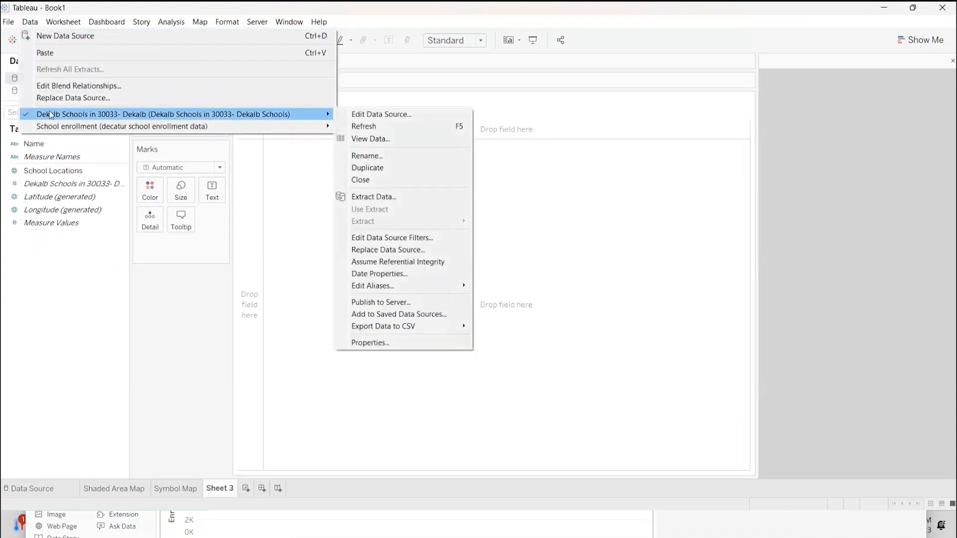
click(50, 87)
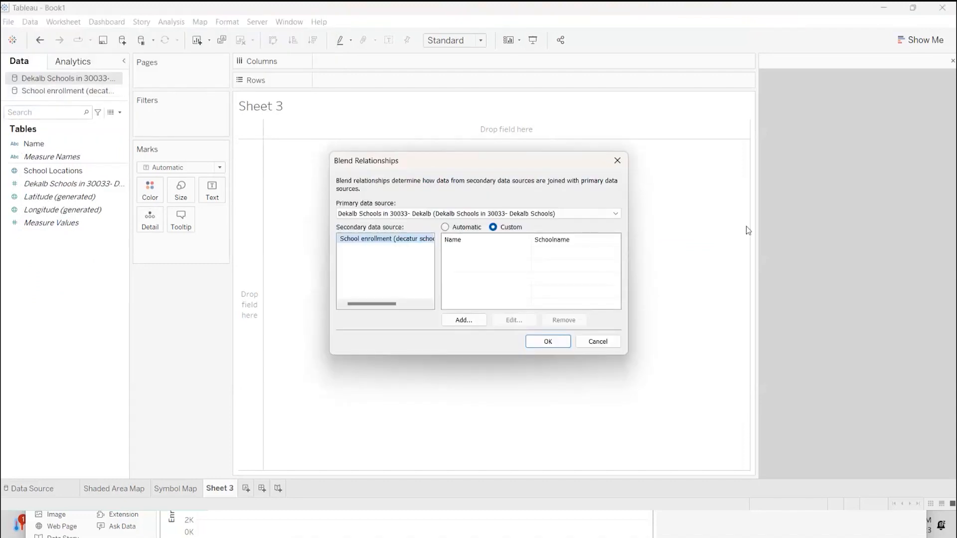
click(474, 243)
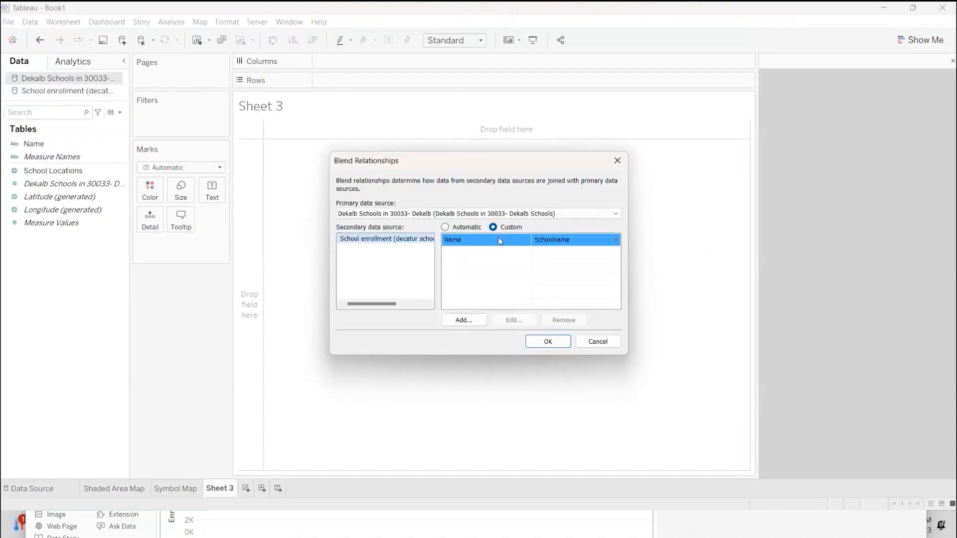
click(485, 253)
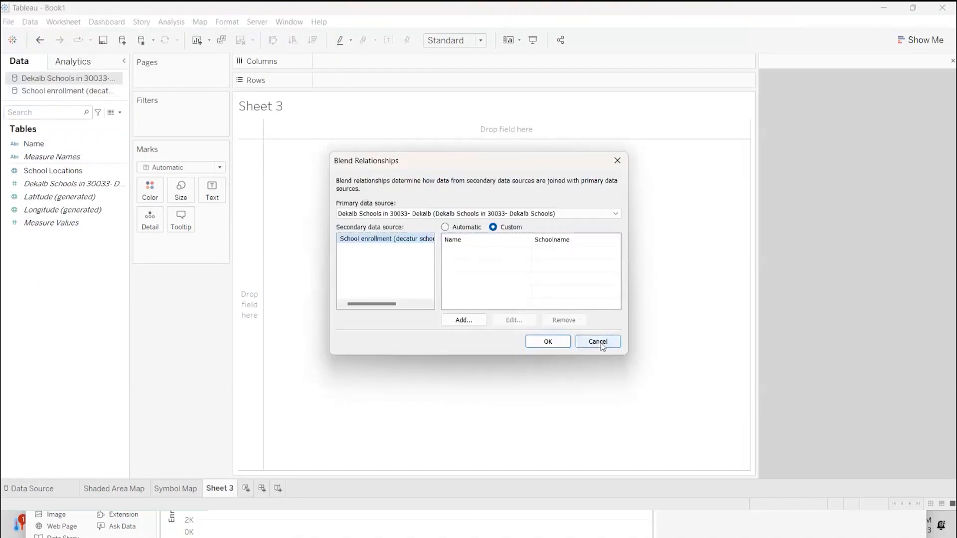
click(558, 341)
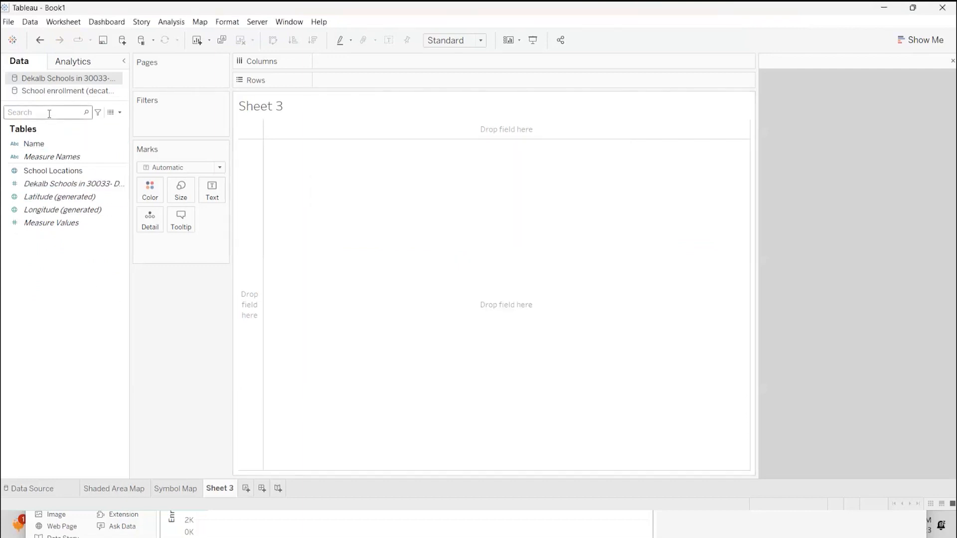
Alternate between the School enrollment and Dekalb Schools sources to compare their field lists, finishing on Dekalb Schools
click(61, 91)
click(62, 80)
click(59, 93)
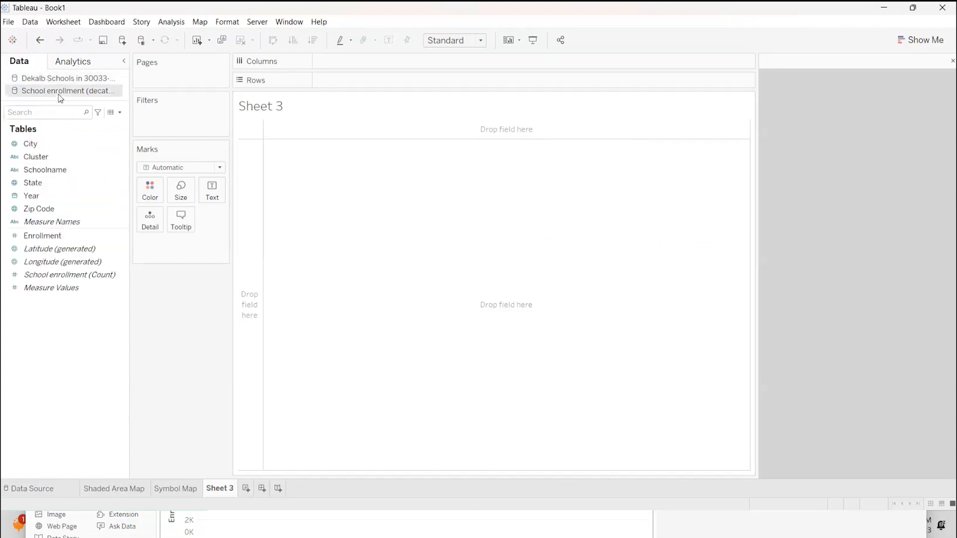
click(60, 80)
click(57, 92)
click(59, 80)
click(56, 91)
click(59, 80)
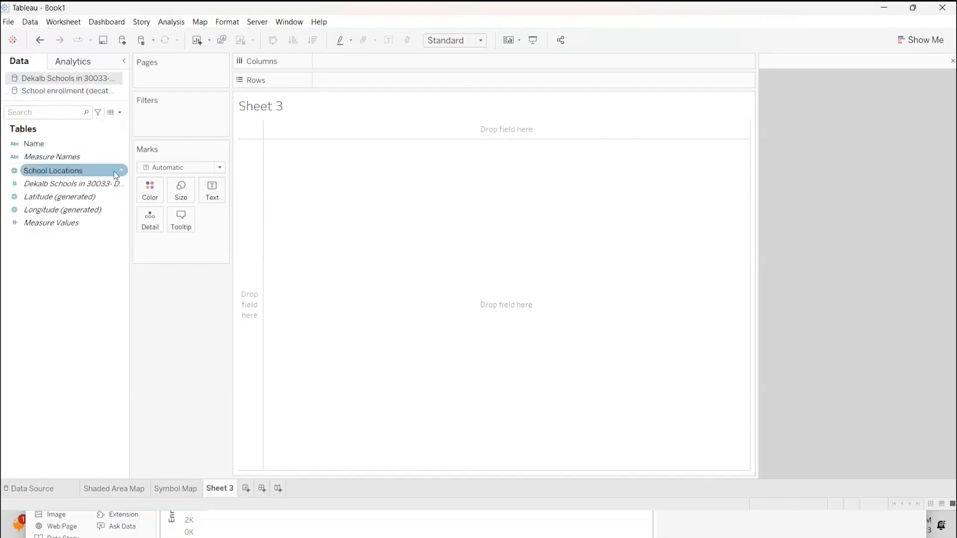
Plot the School Locations polygons as a map on Sheet 3 and adjust the zoom around the schools
click(44, 174)
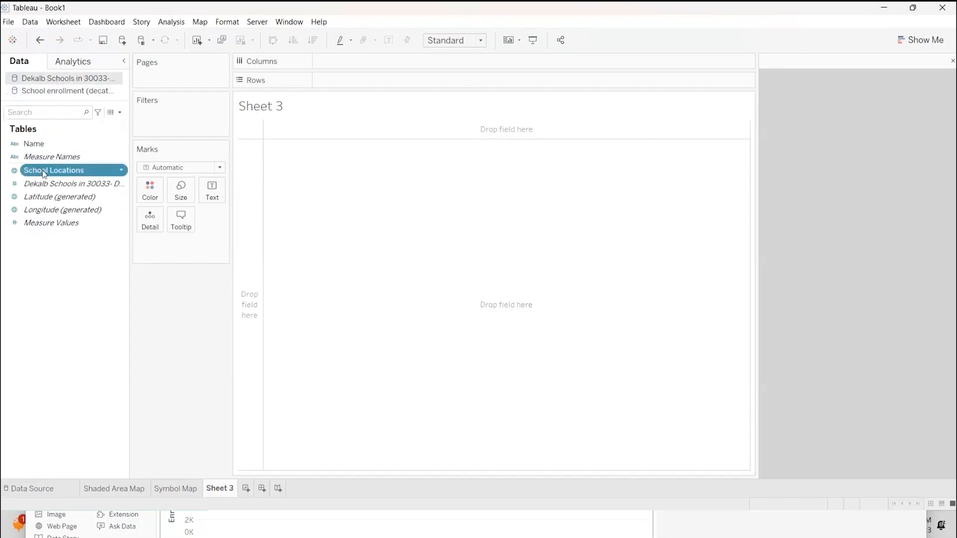
drag(44, 173, 459, 226)
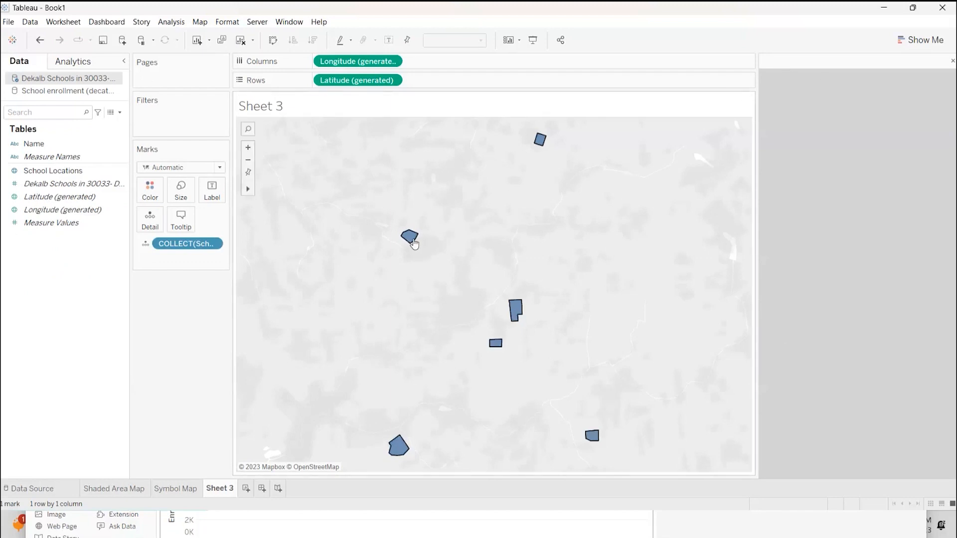
scroll(462, 290, down, 2)
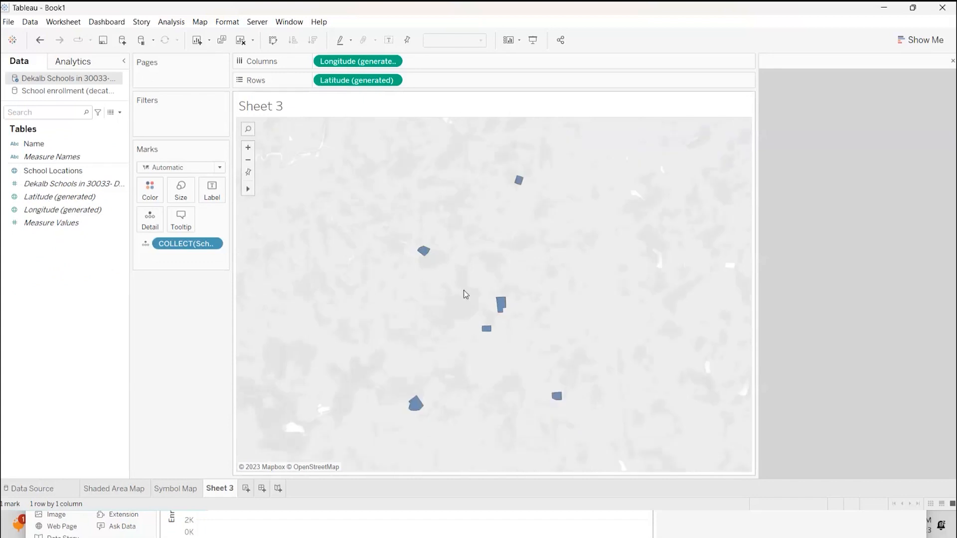
scroll(463, 294, up, 1)
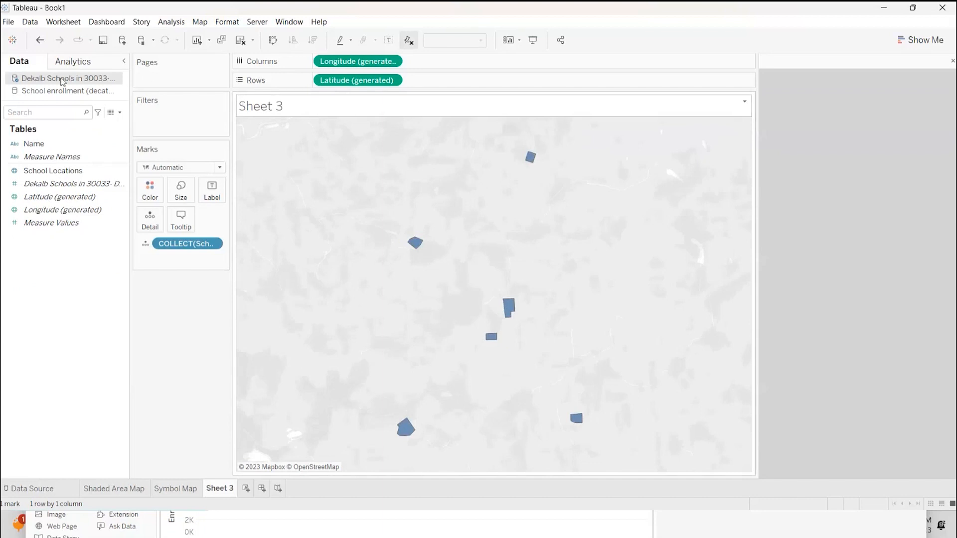
Add the Household Income (median) data layer to the Sheet 3 map background at Census Tract detail
click(200, 23)
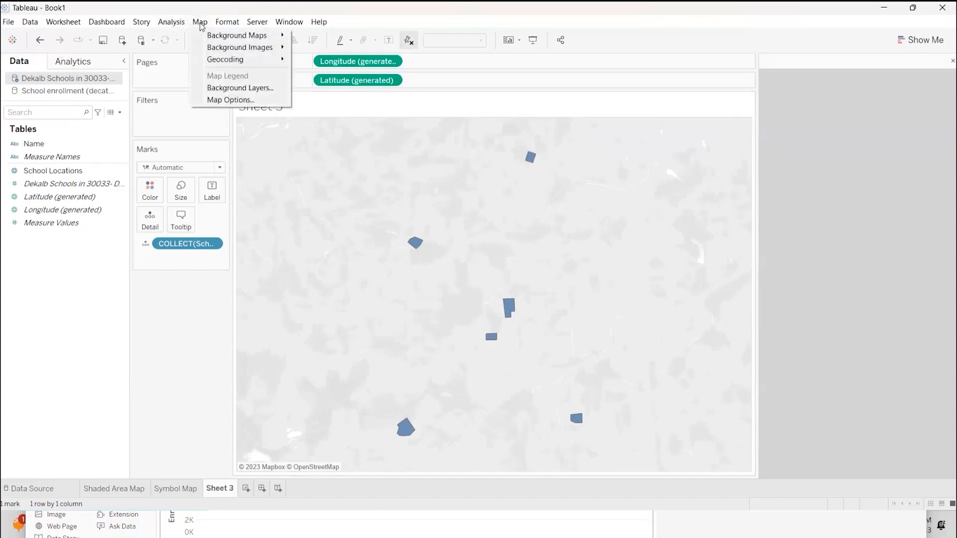
click(225, 88)
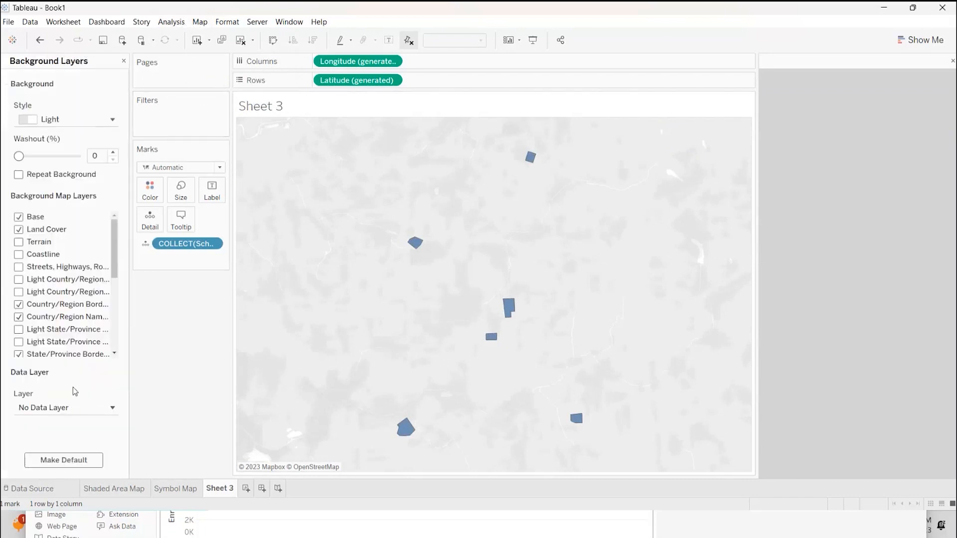
click(111, 407)
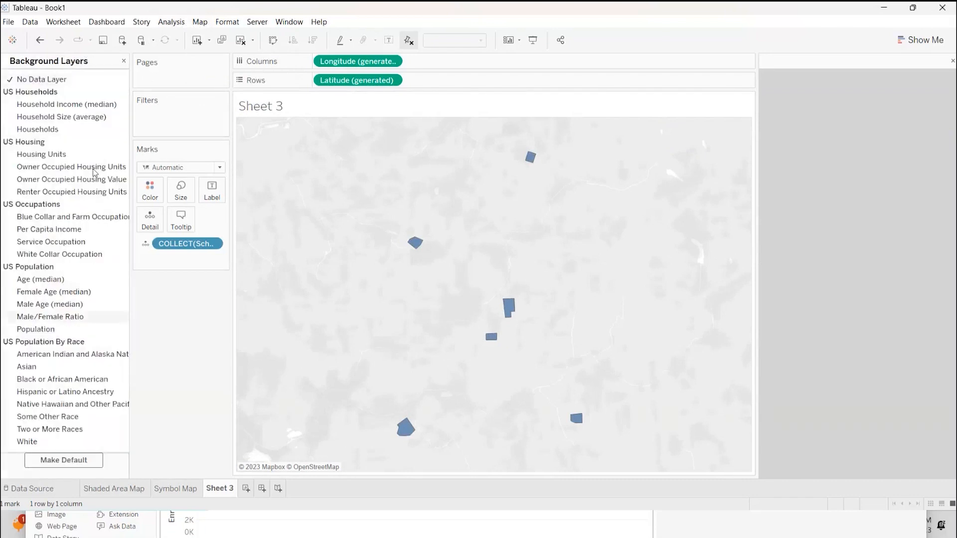
click(90, 106)
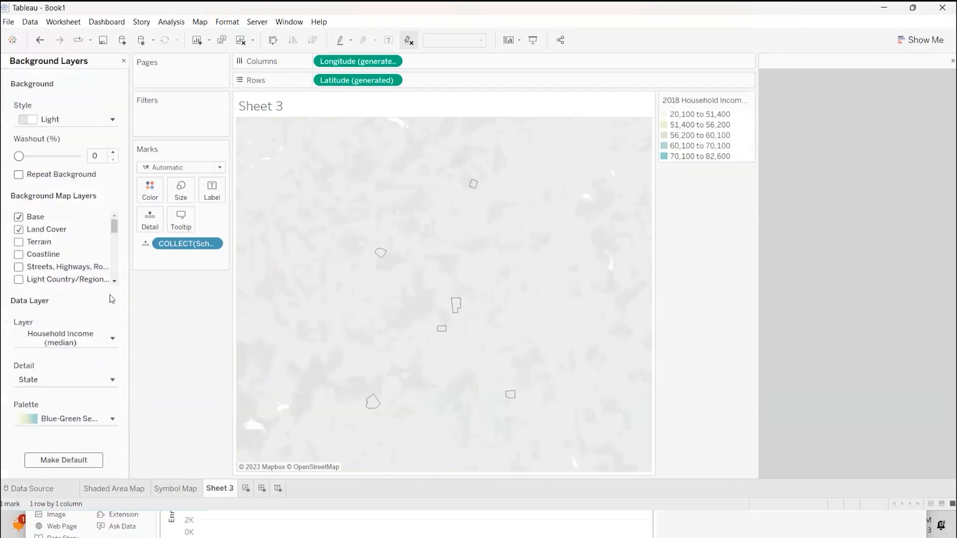
click(114, 380)
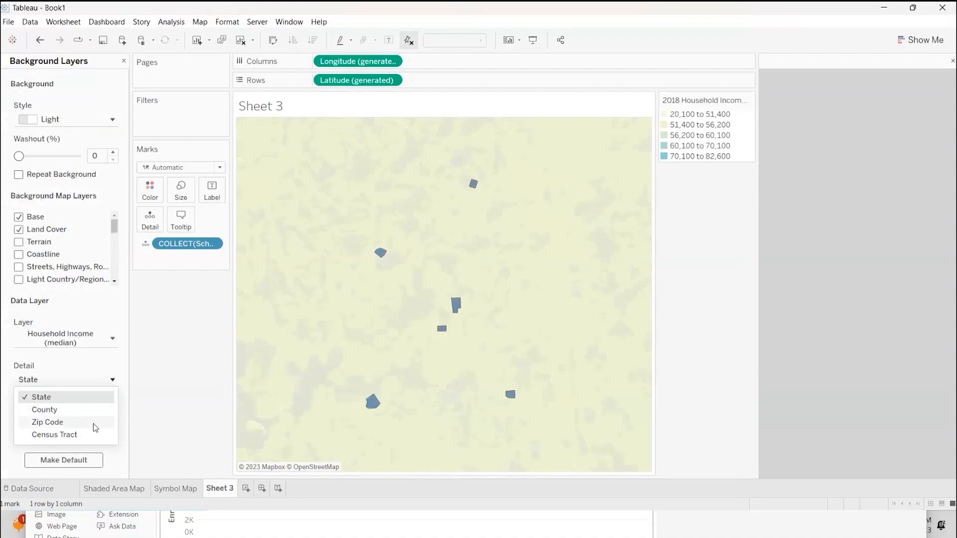
click(92, 432)
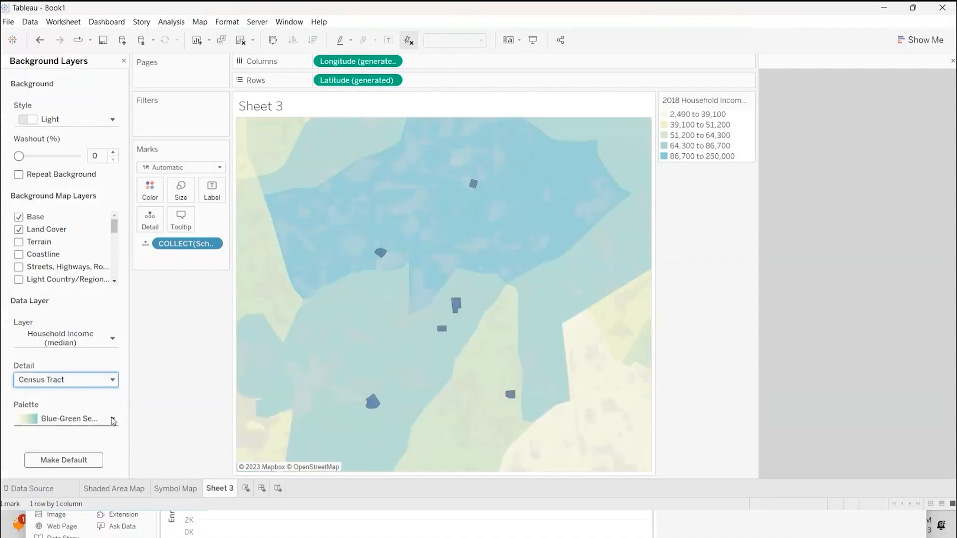
Set the household income layer's palette to Area Brown and close the background layer settings
click(113, 421)
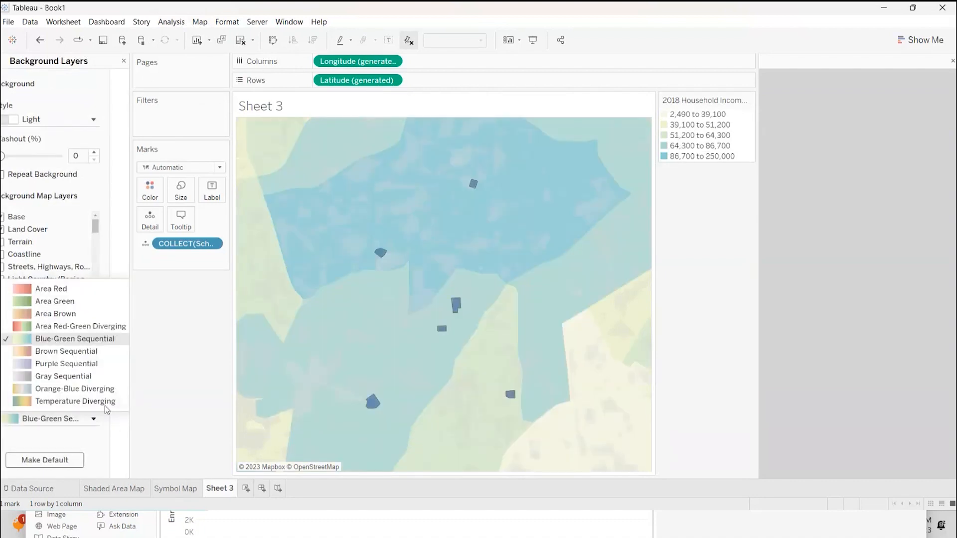
click(83, 314)
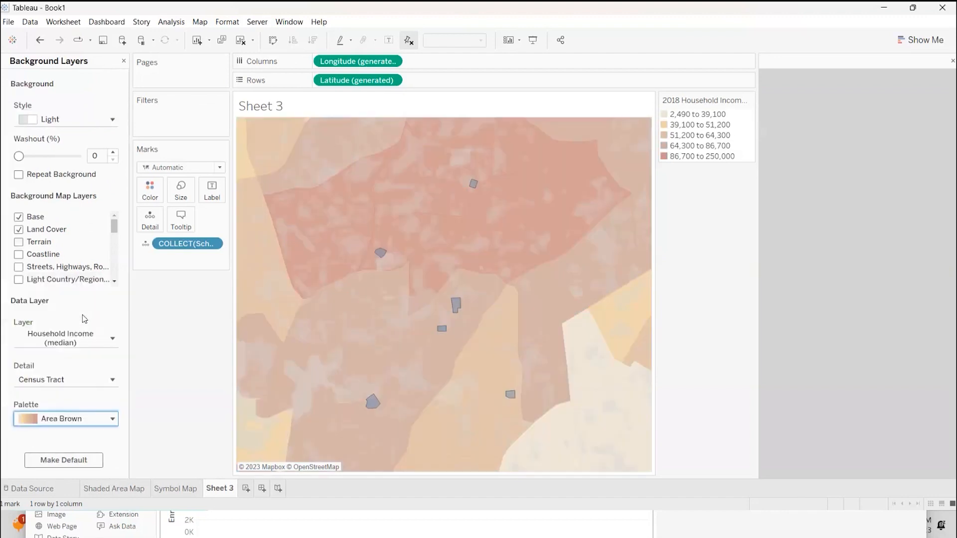
scroll(315, 265, down, 2)
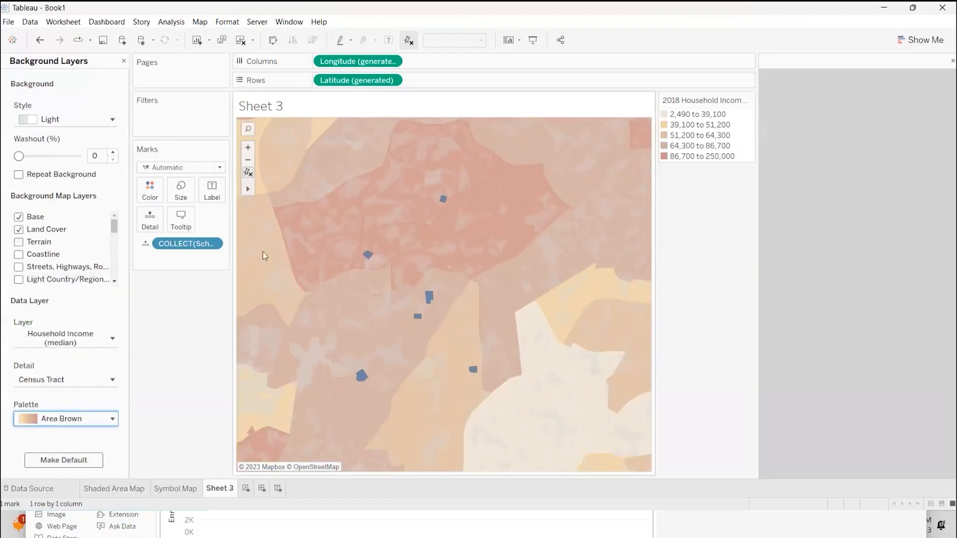
click(123, 61)
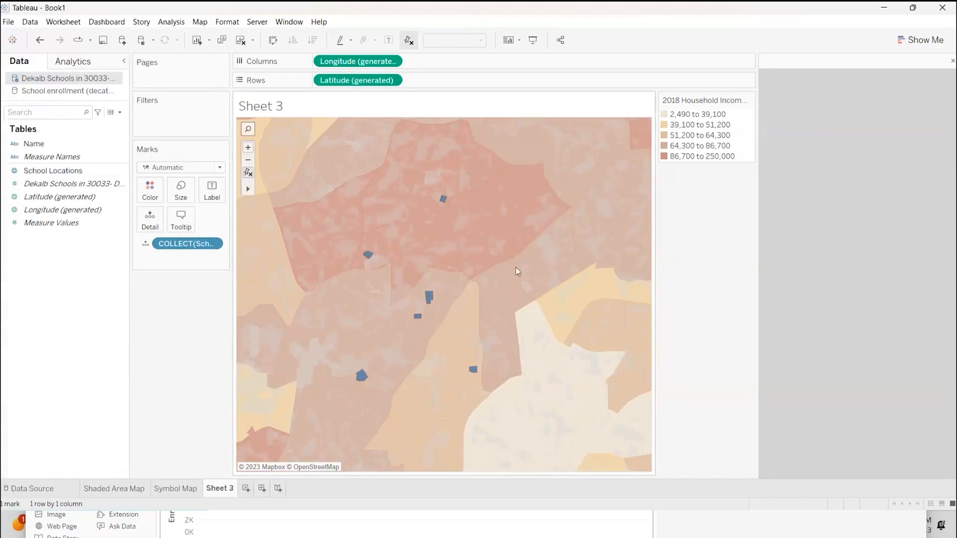
scroll(528, 276, up, 1)
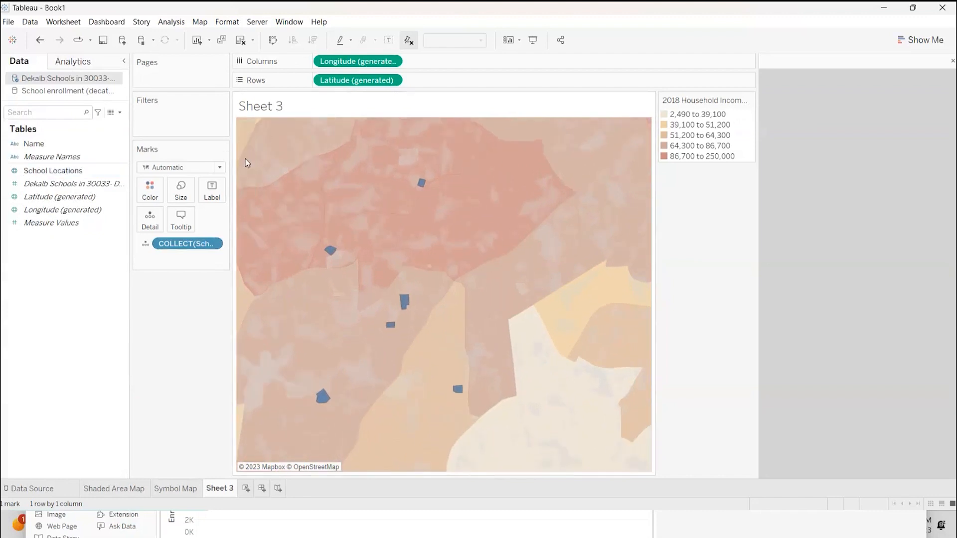
click(273, 190)
drag(298, 220, 362, 204)
Label the school polygons with the Name field from the Dekalb Schools source
click(38, 145)
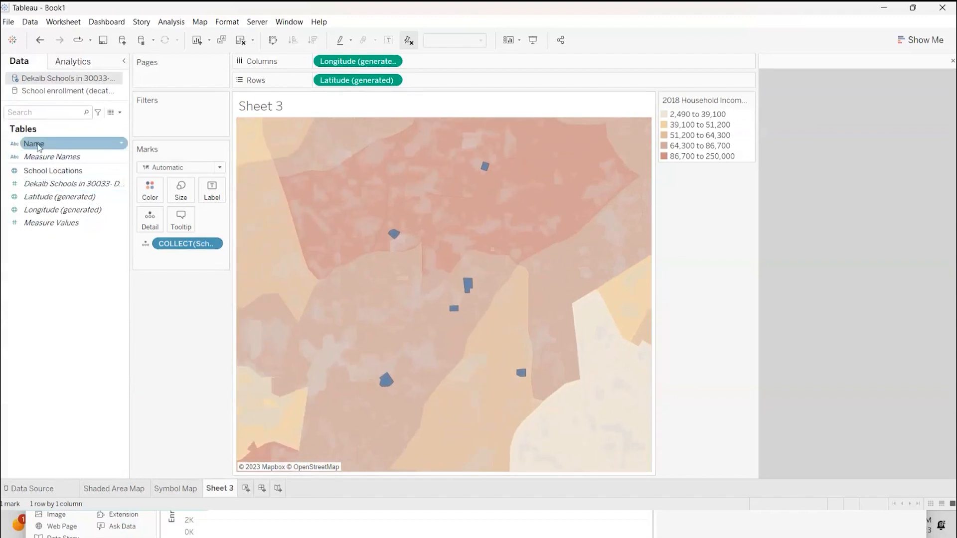
click(41, 157)
drag(39, 145, 211, 191)
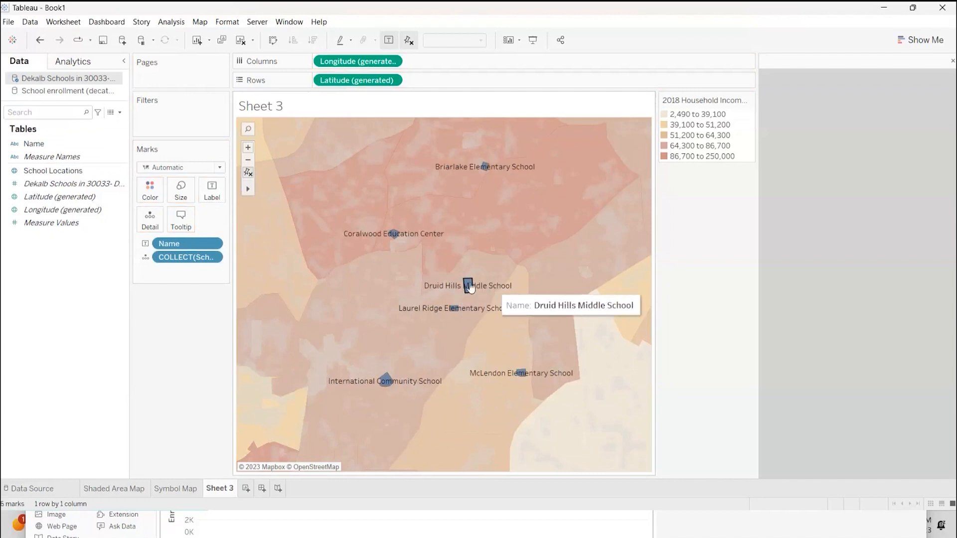
mouse_move(498, 289)
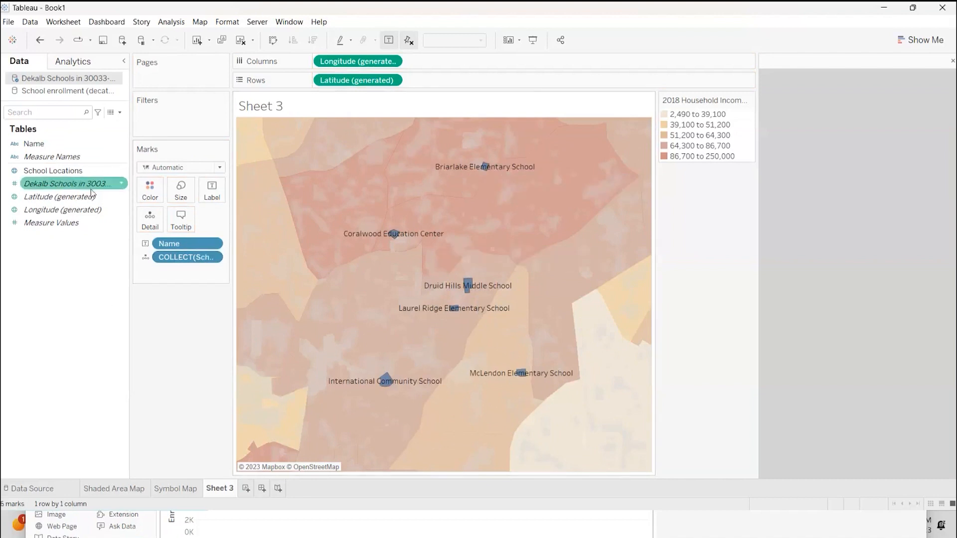
Add Enrollment from the School enrollment source as a second label on the school polygons
click(53, 93)
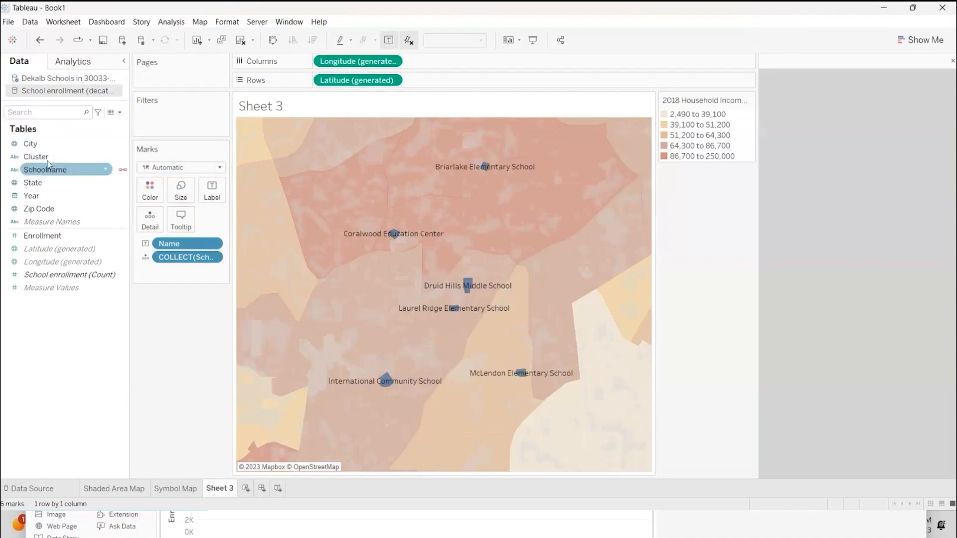
click(70, 237)
drag(74, 239, 210, 206)
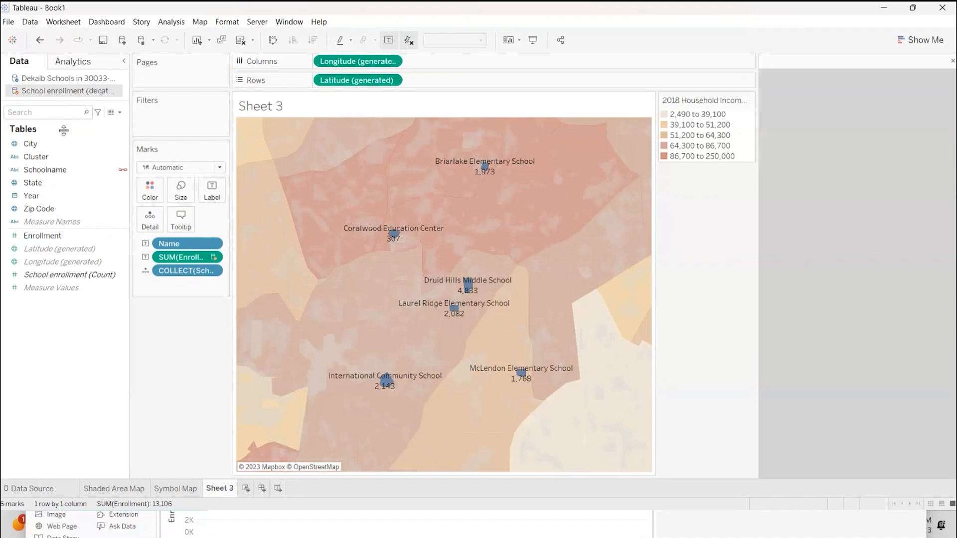
click(63, 172)
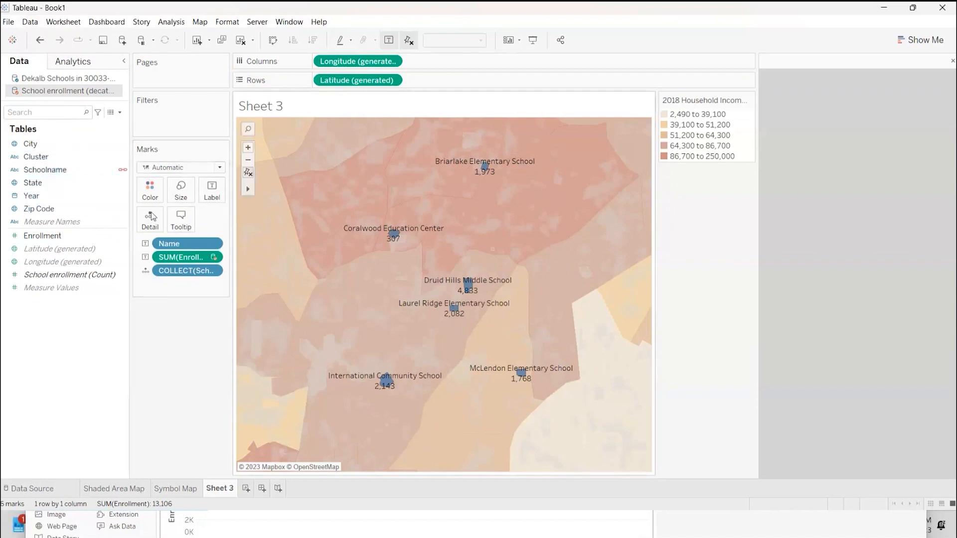
Undo the Enrollment and Name labels and try labeling the polygons with Enrollment alone, dismissing the warning
click(41, 42)
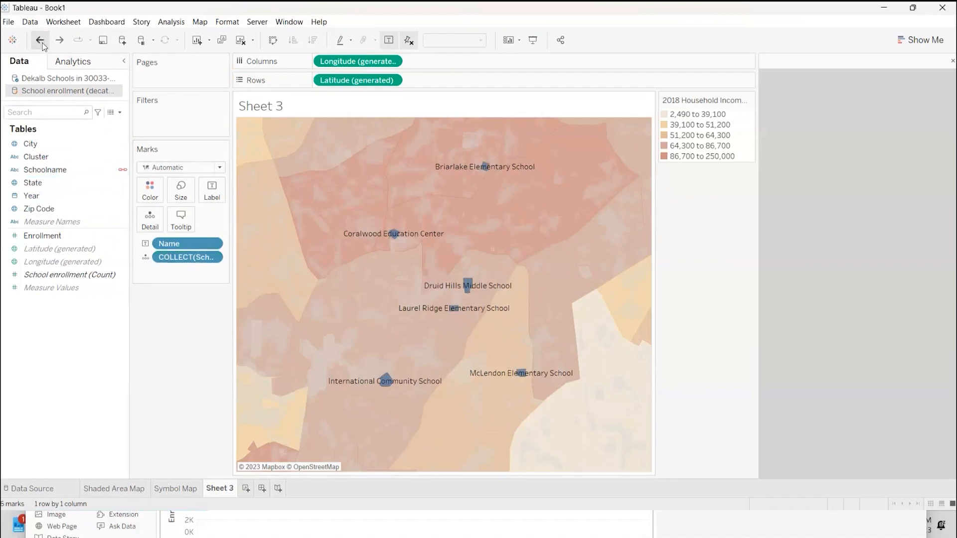
click(41, 42)
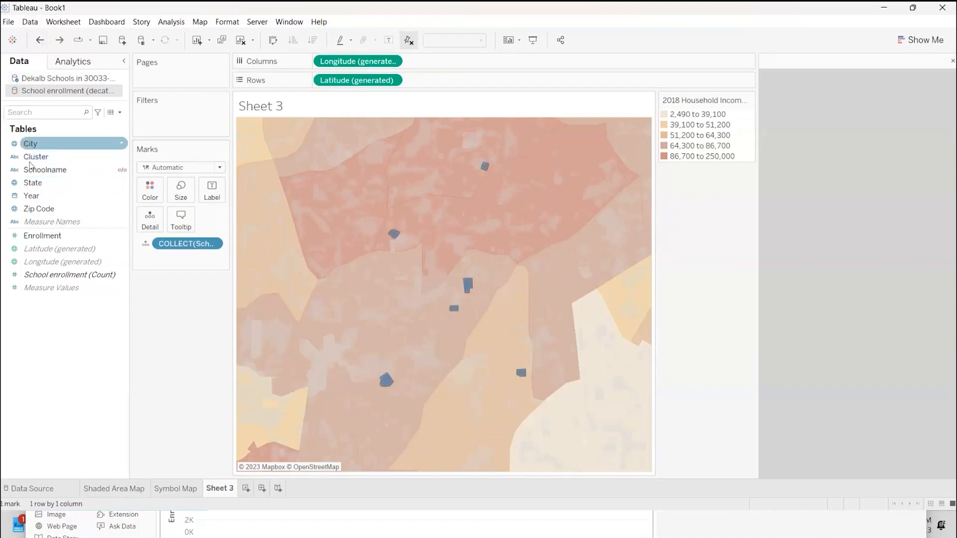
click(52, 237)
drag(52, 239, 215, 199)
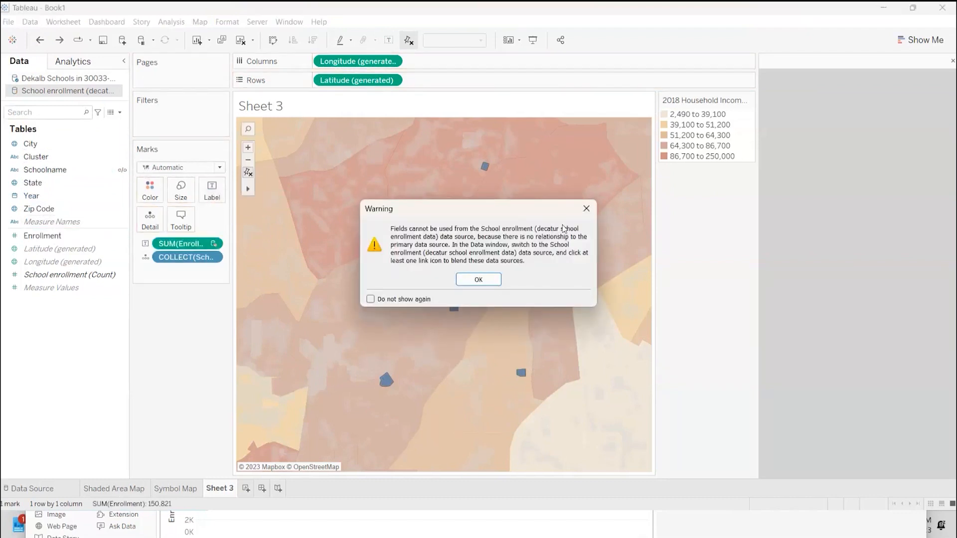
click(587, 209)
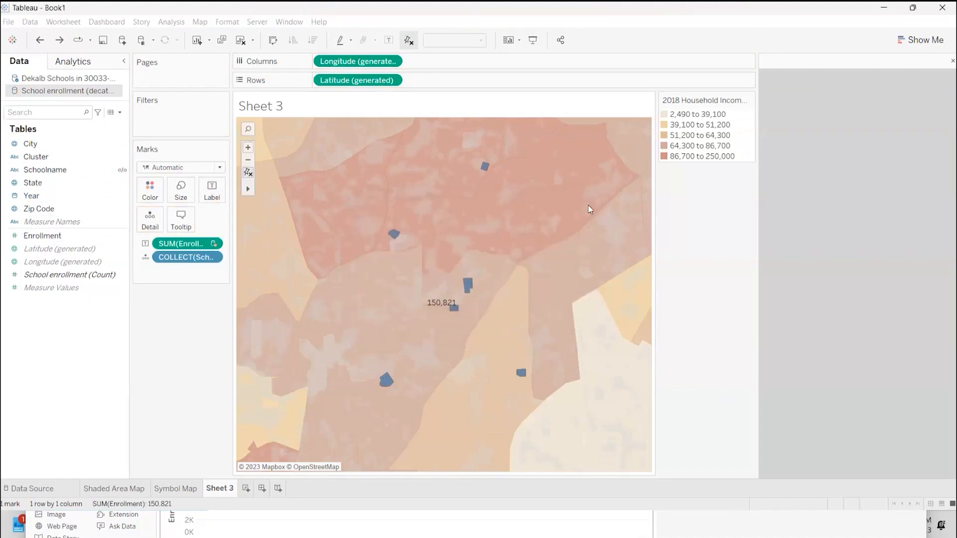
Alternate between the School enrollment and Dekalb Schools sources to examine the Schoolname and Name fields that link them
click(53, 171)
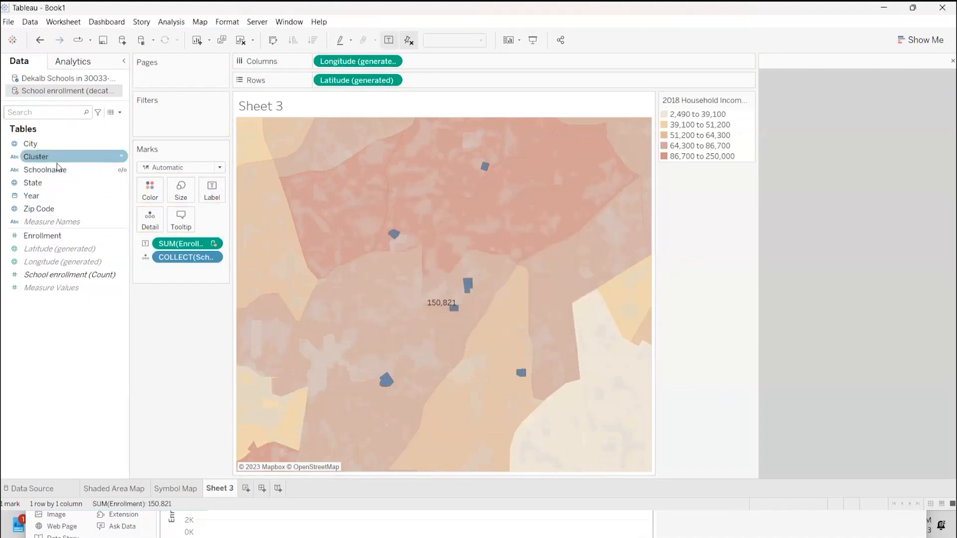
click(57, 169)
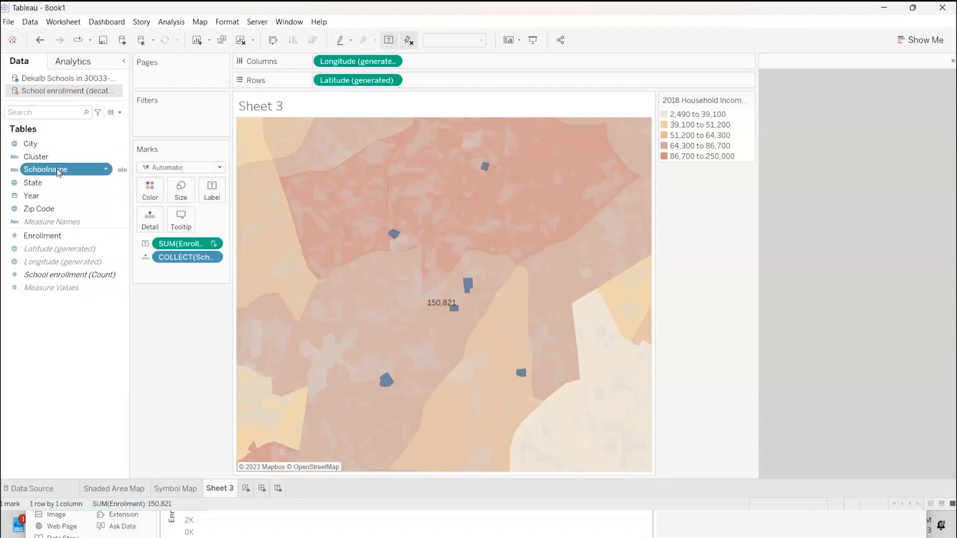
click(56, 82)
click(53, 144)
click(30, 22)
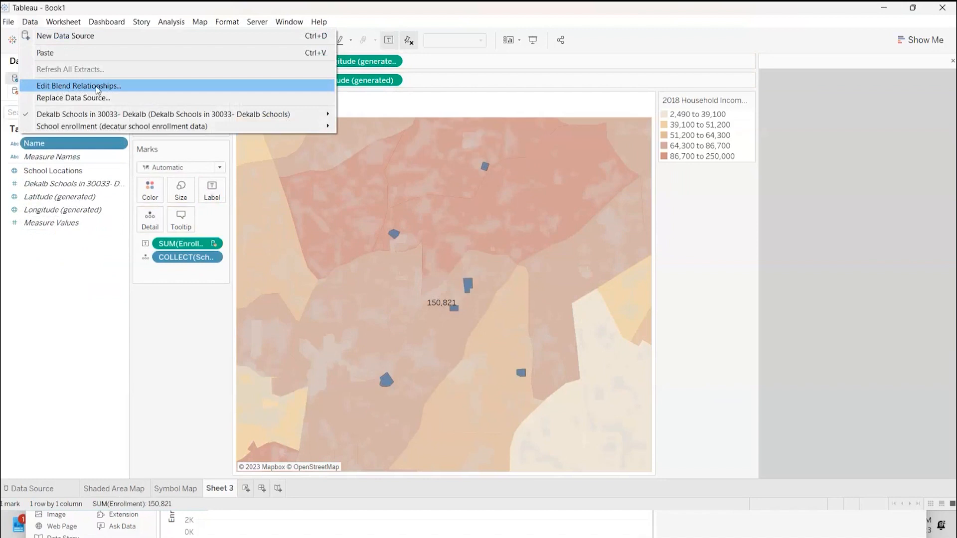
click(28, 359)
drag(70, 171, 66, 124)
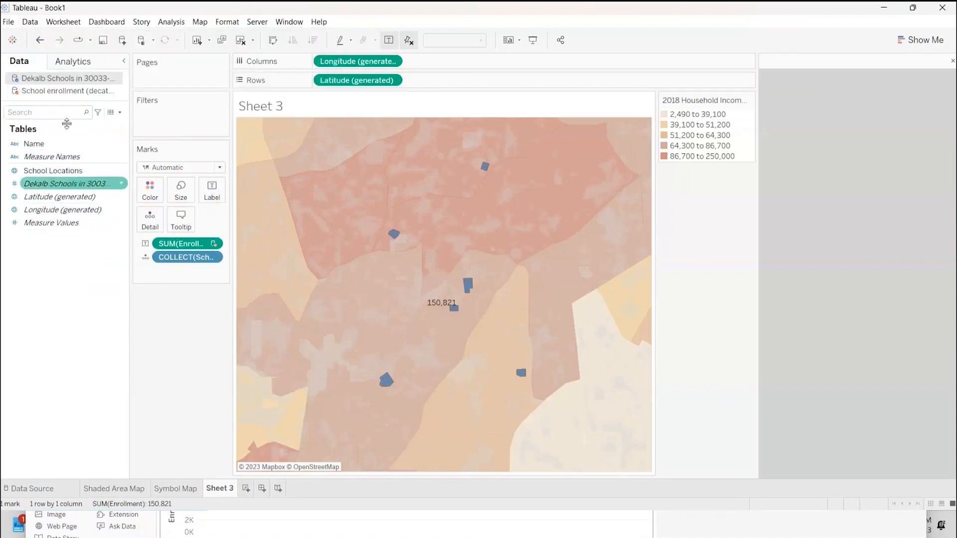
click(45, 90)
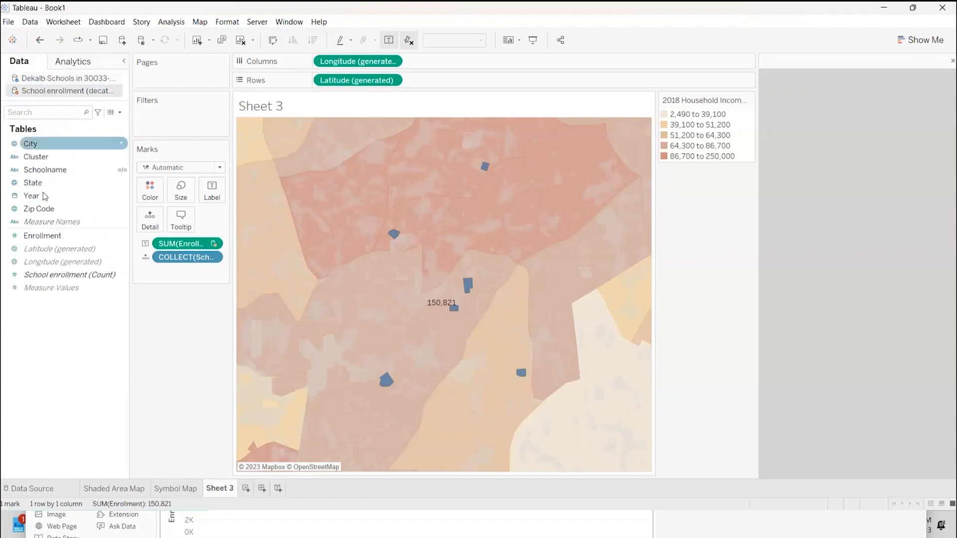
click(43, 170)
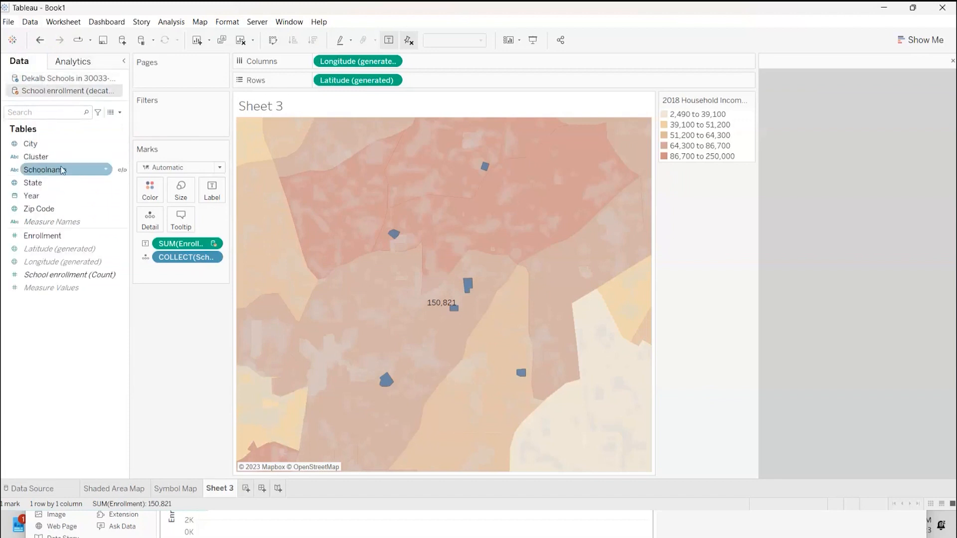
click(37, 168)
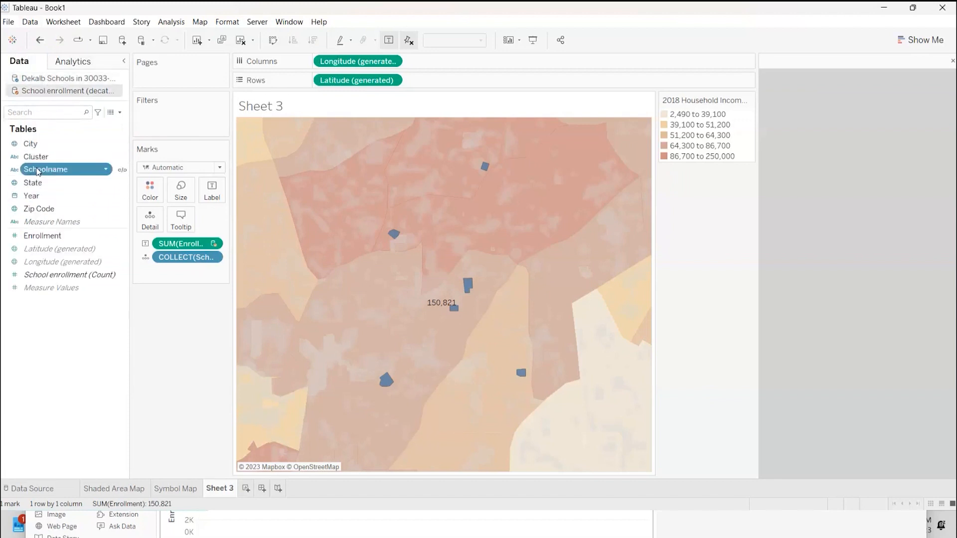
click(44, 79)
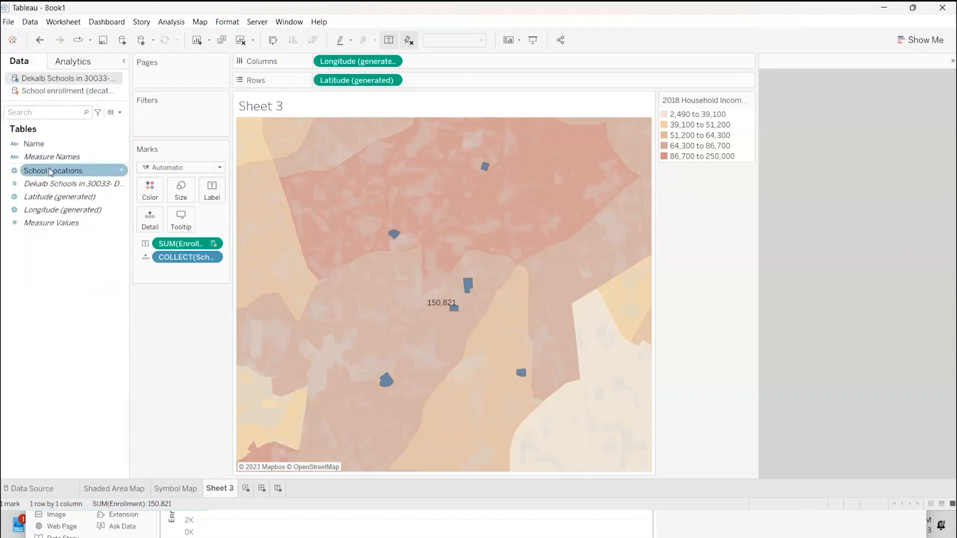
click(42, 145)
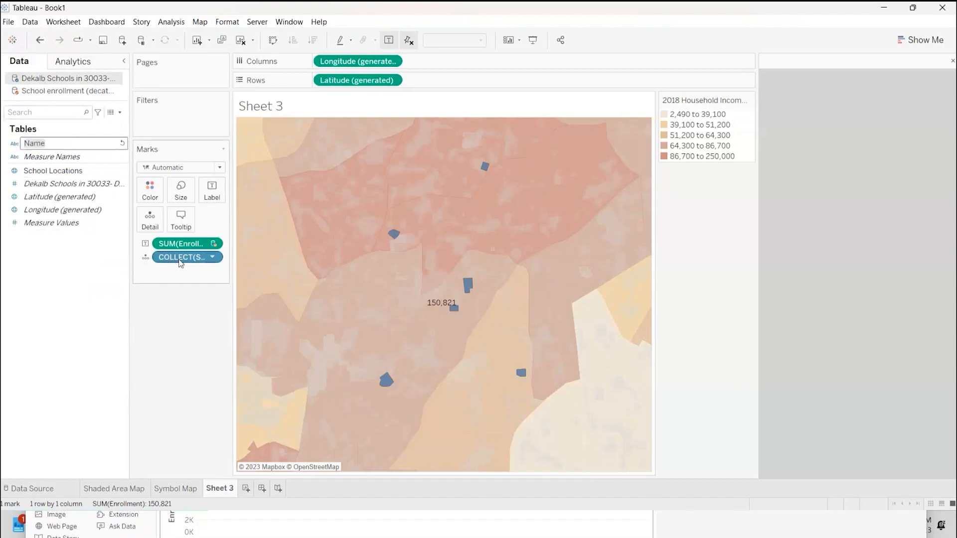
Replace the Enrollment label with Name from Dekalb Schools and add Enrollment from School enrollment as a second label
drag(183, 244, 16, 236)
drag(44, 145, 205, 183)
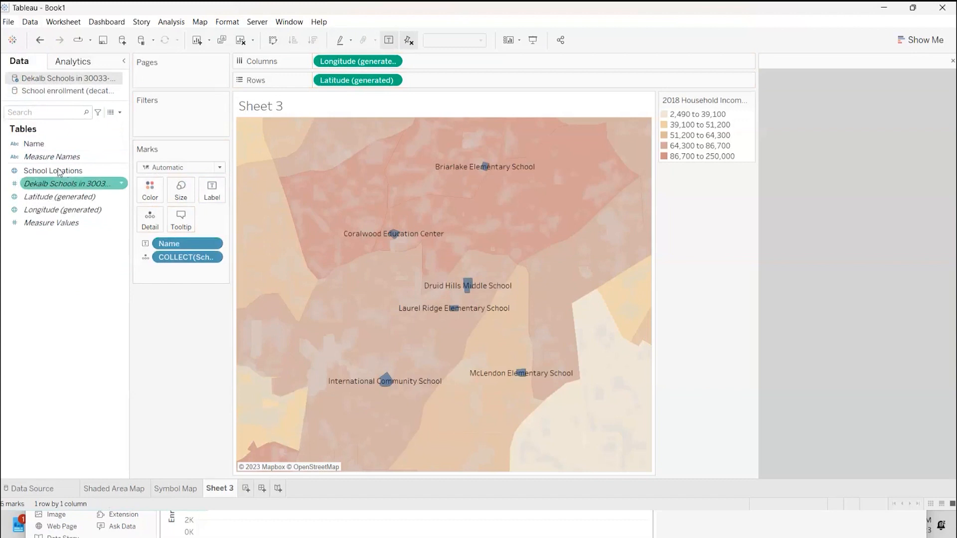
click(35, 92)
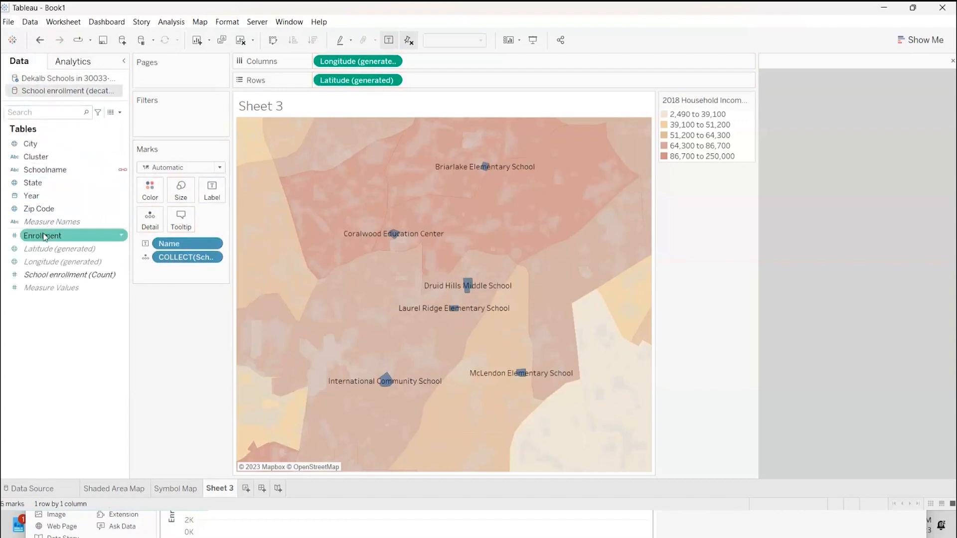
drag(44, 236, 212, 191)
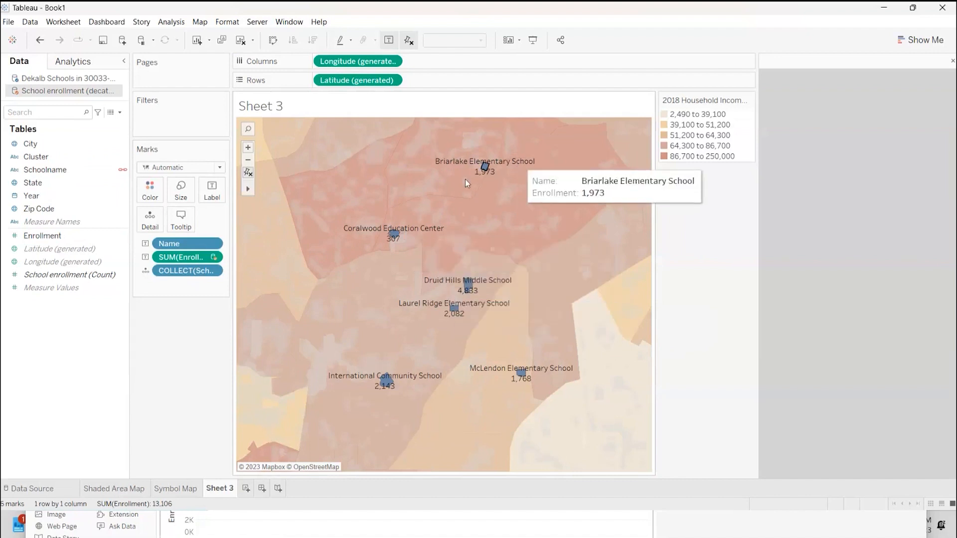
scroll(513, 302, up, 1)
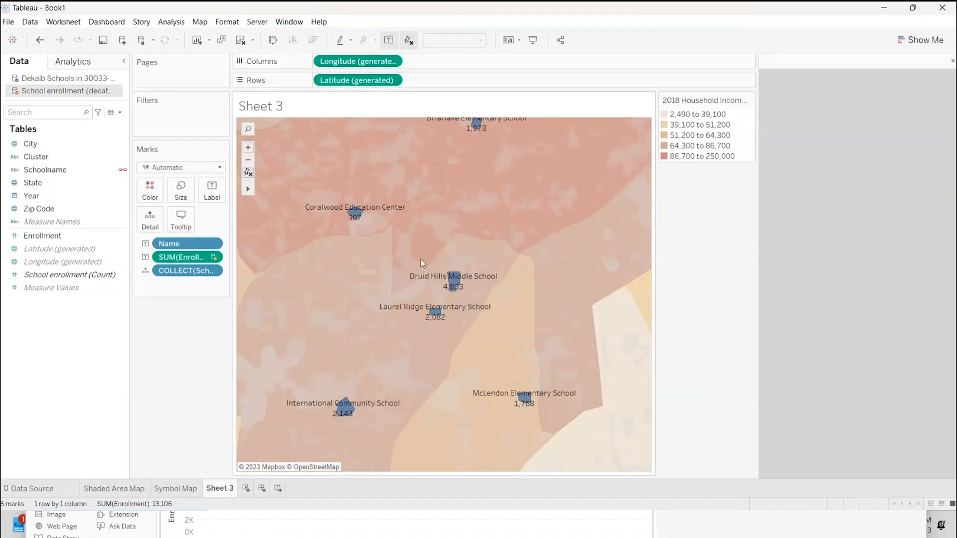
mouse_move(374, 219)
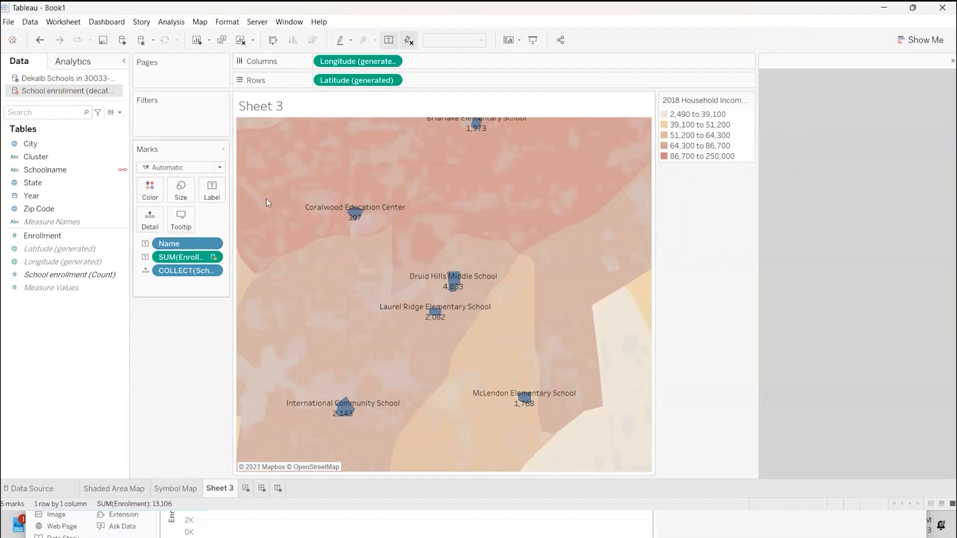
Turn off the mark labels on the school polygons so their details show only in tooltips
click(216, 199)
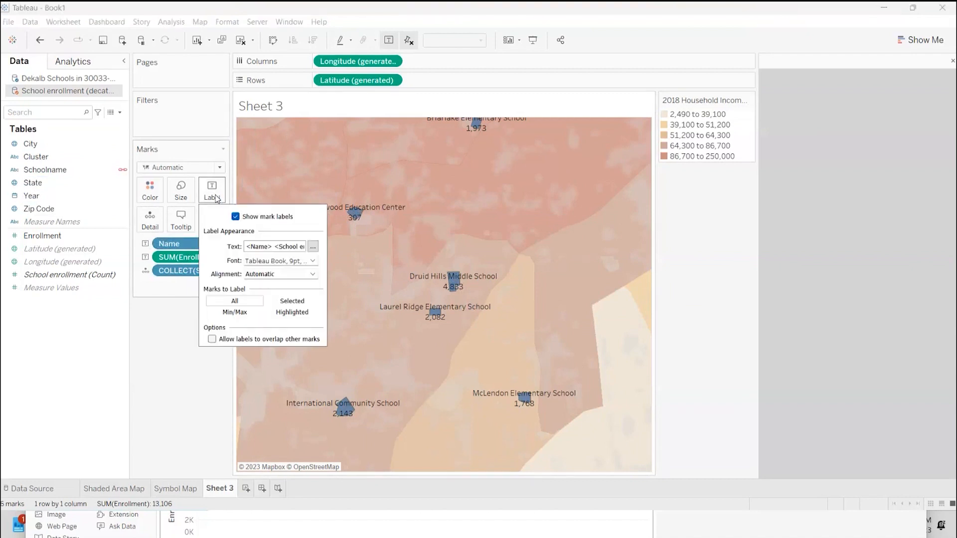
click(235, 217)
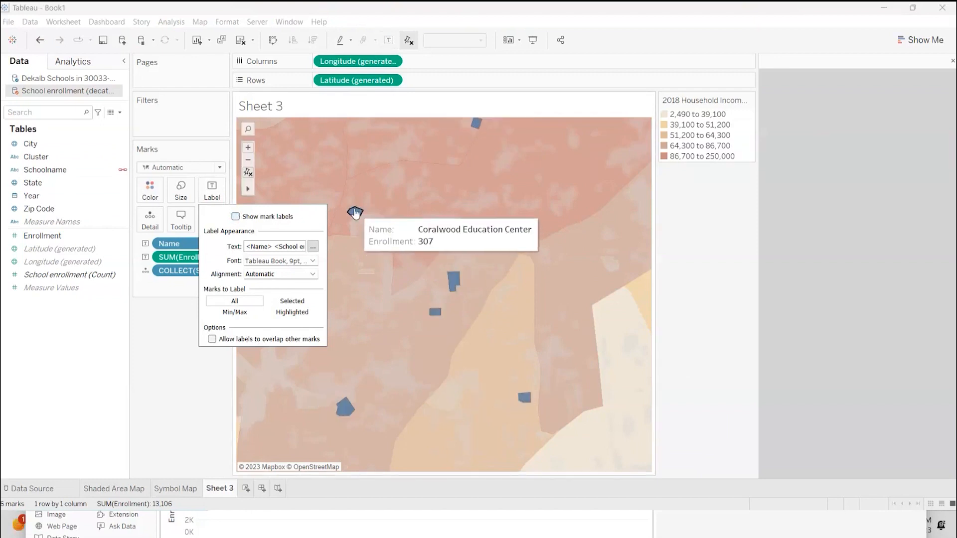
click(400, 298)
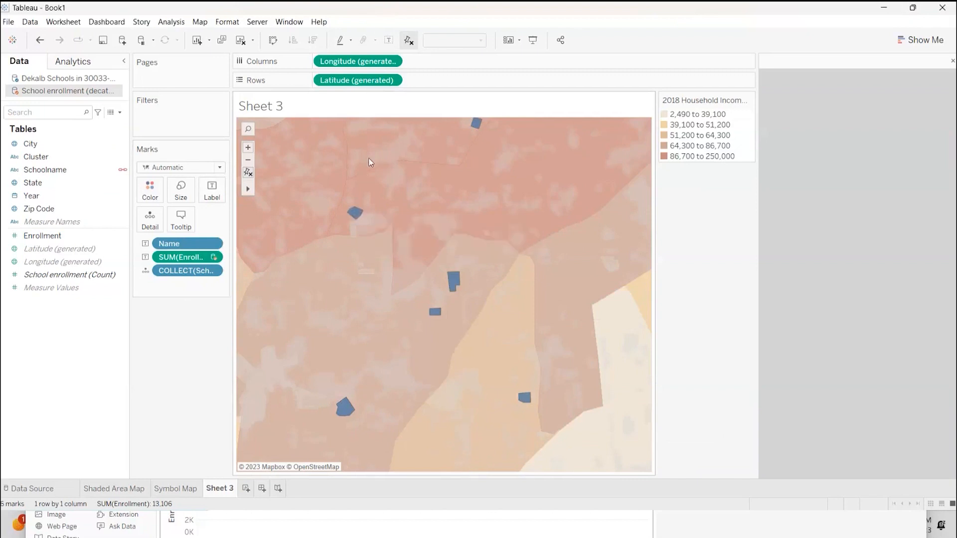
click(215, 198)
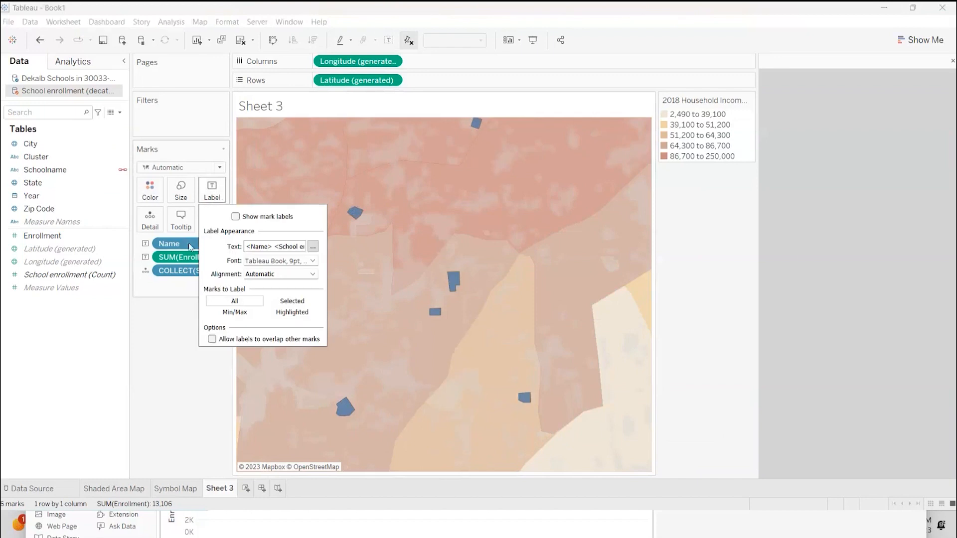
click(134, 369)
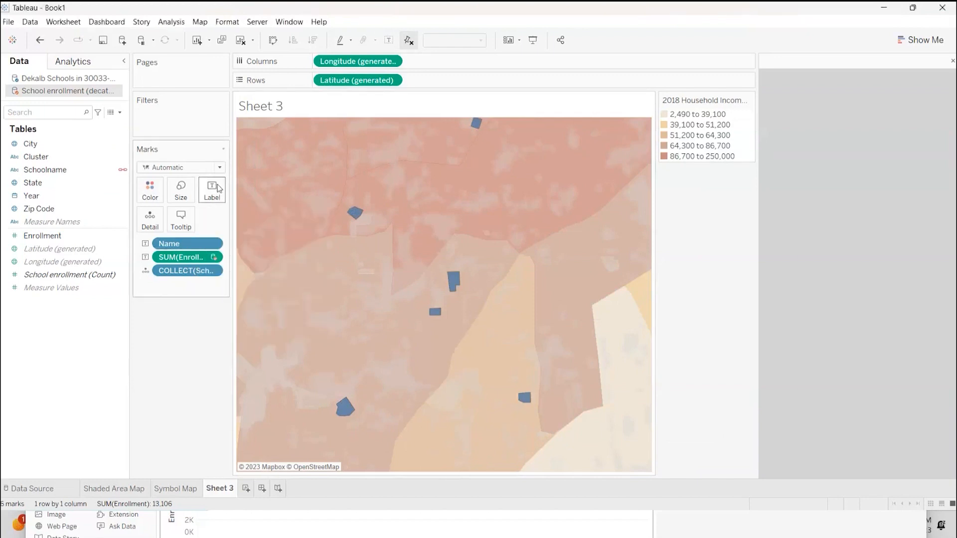
click(213, 189)
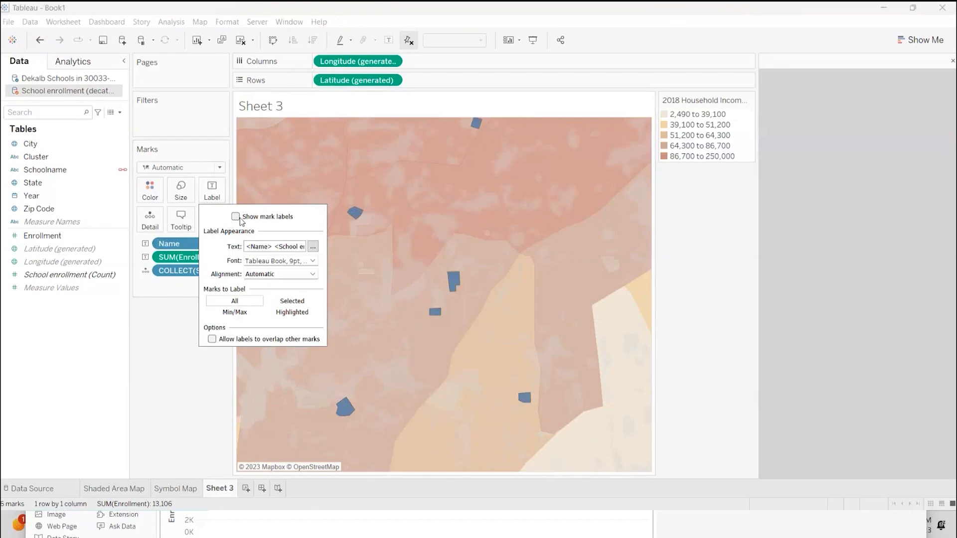
click(165, 320)
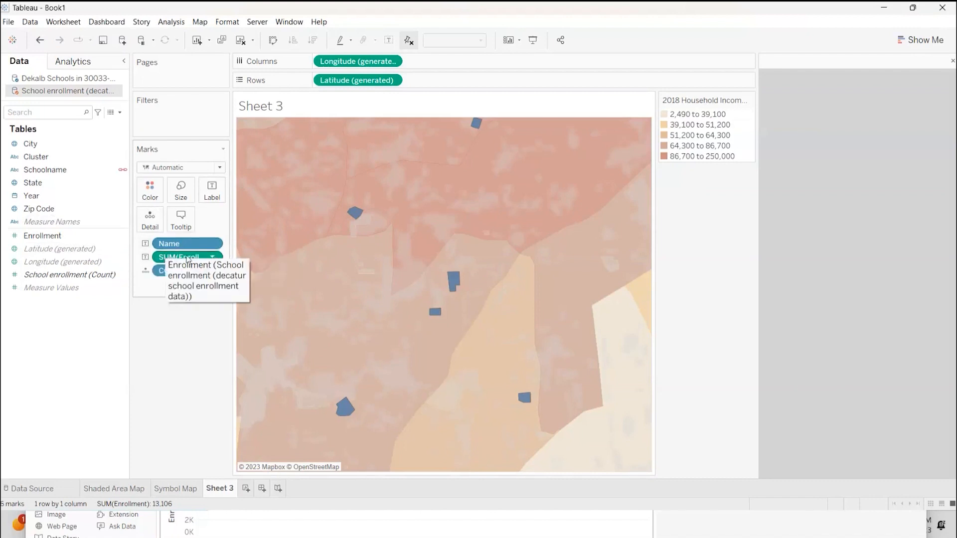
Change the aggregation of the Enrollment label field to Average
mouse_move(360, 220)
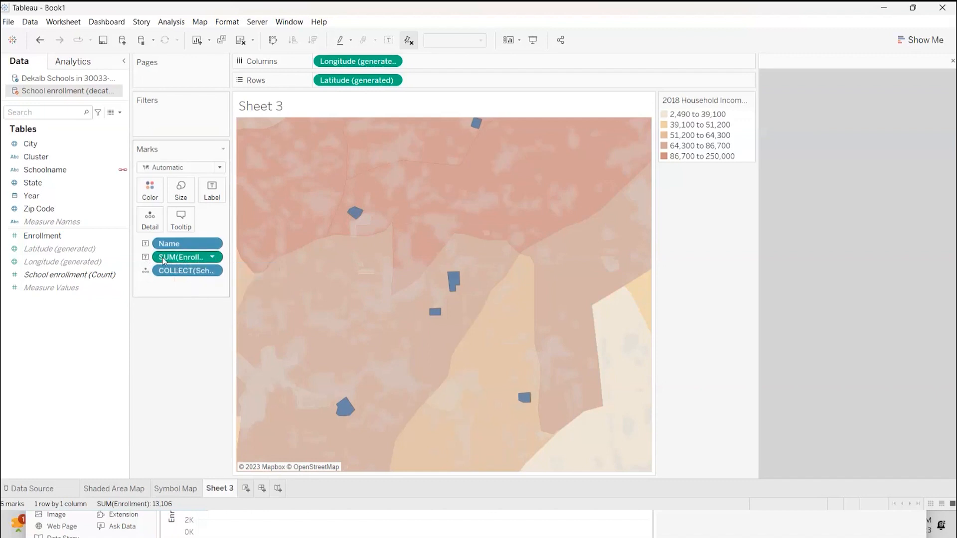
click(213, 257)
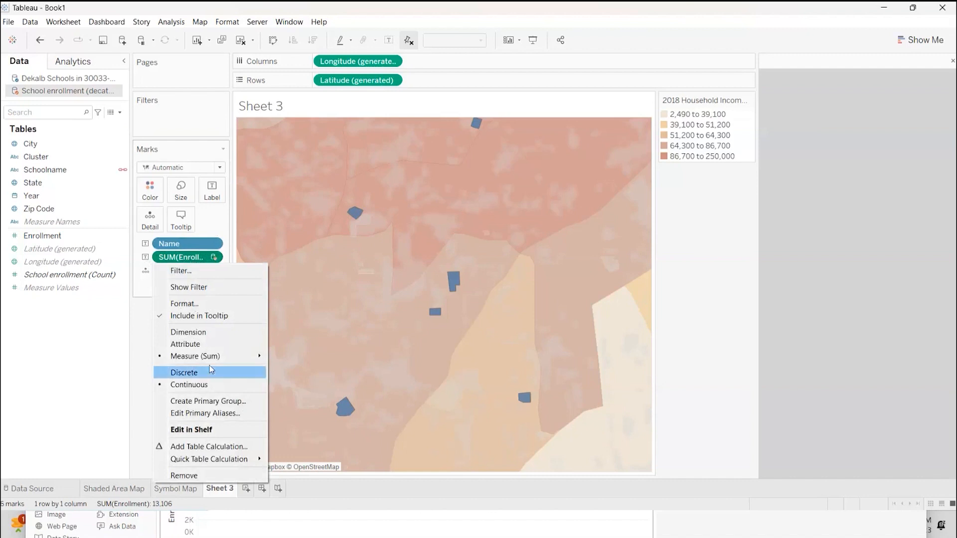
mouse_move(209, 358)
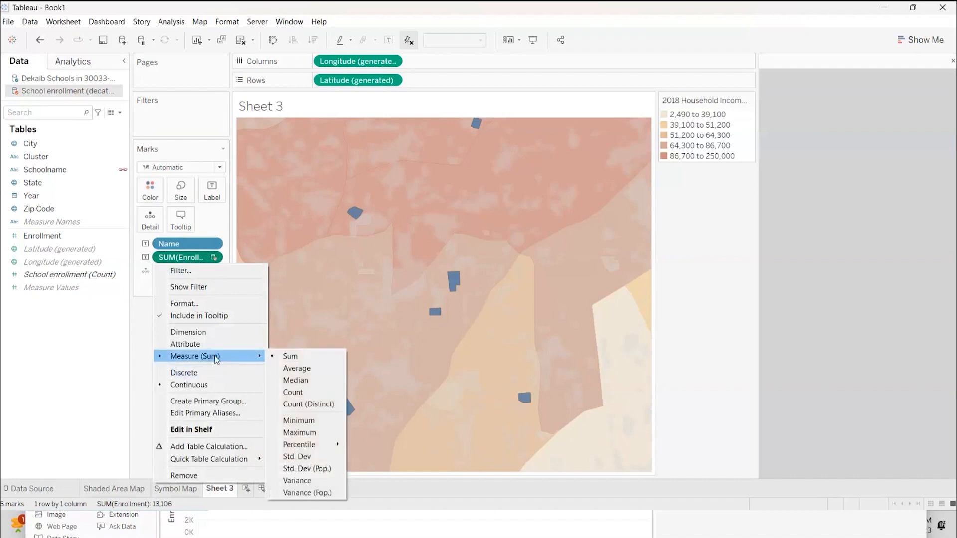
click(298, 368)
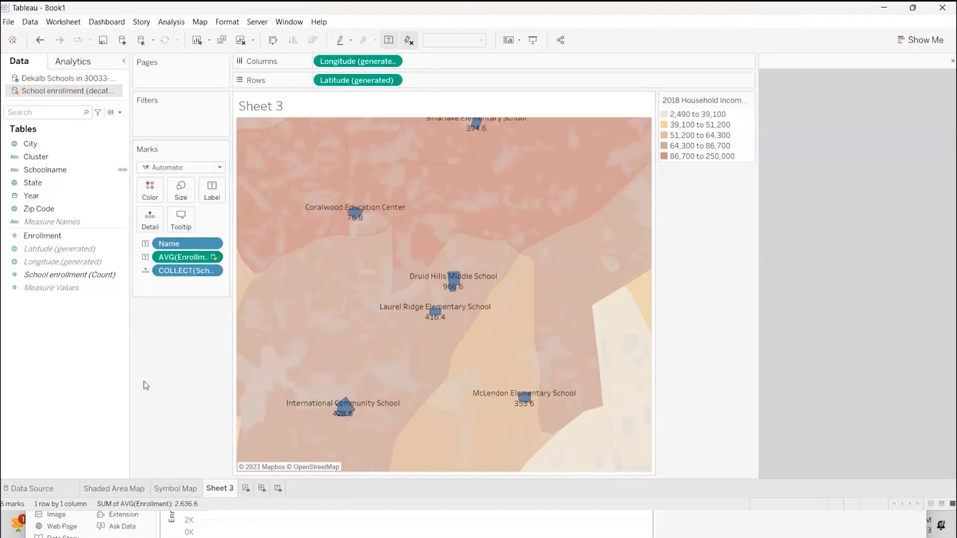
Hide the mark labels for names and average enrollment, and check the tooltips of individual school polygons
click(212, 193)
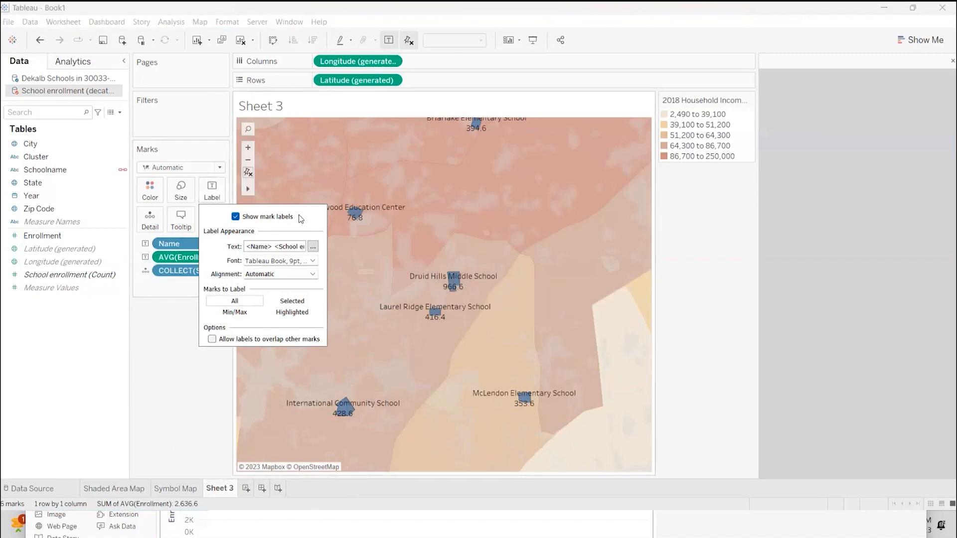
click(235, 216)
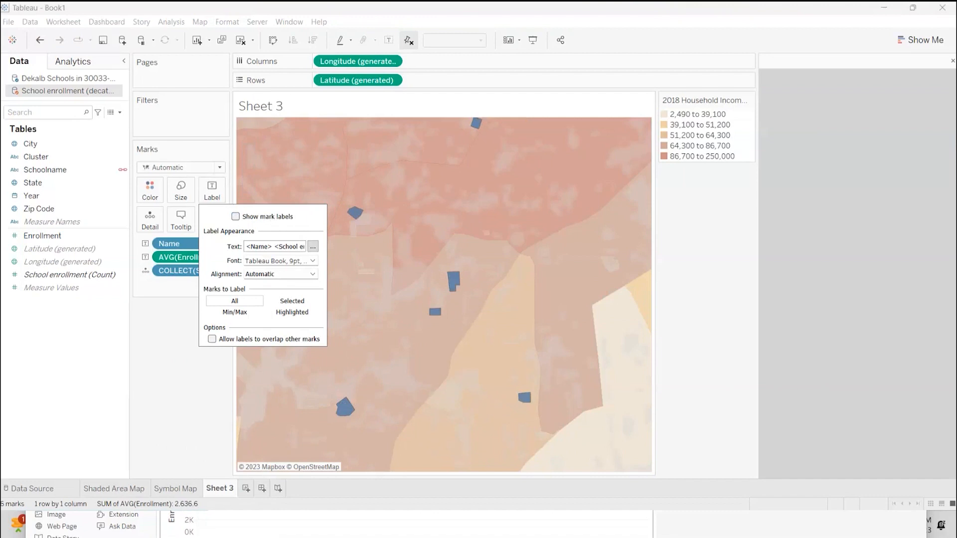
click(30, 390)
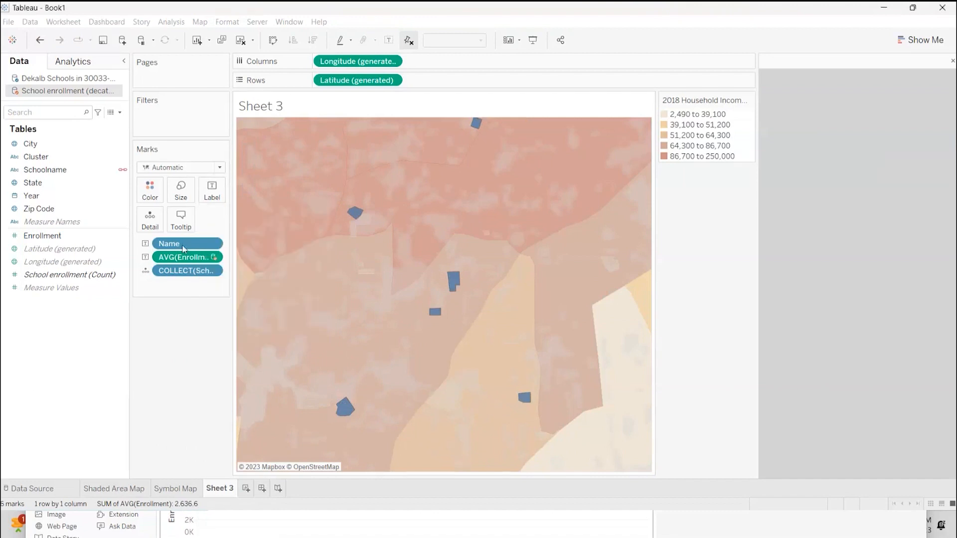
mouse_move(342, 416)
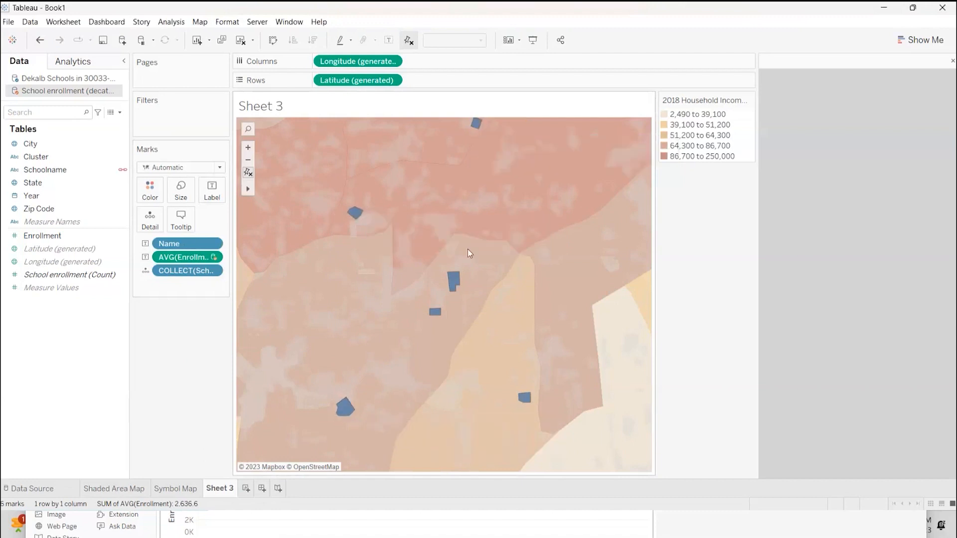
mouse_move(457, 278)
mouse_move(523, 405)
mouse_move(435, 317)
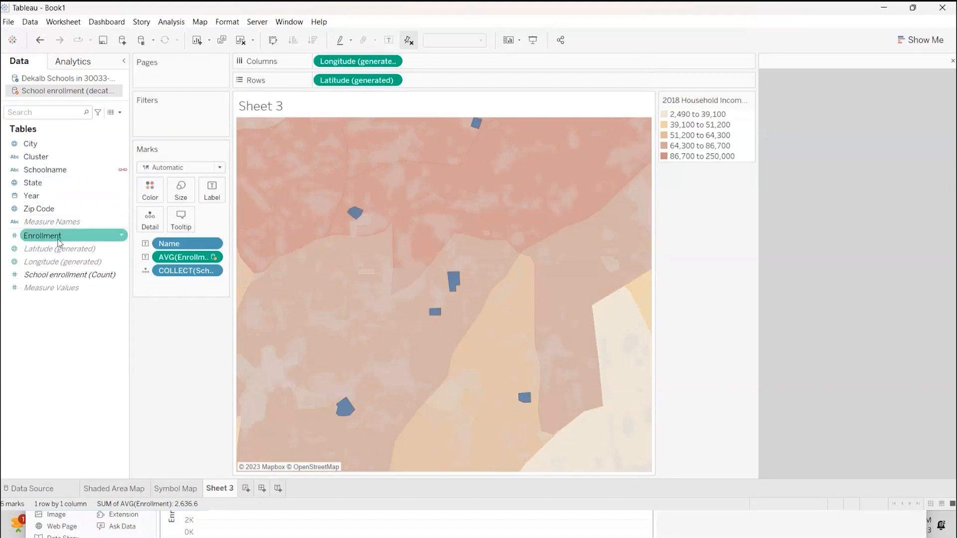
Color the school polygons by Enrollment from the School enrollment source, aggregated as Average
drag(43, 236, 146, 200)
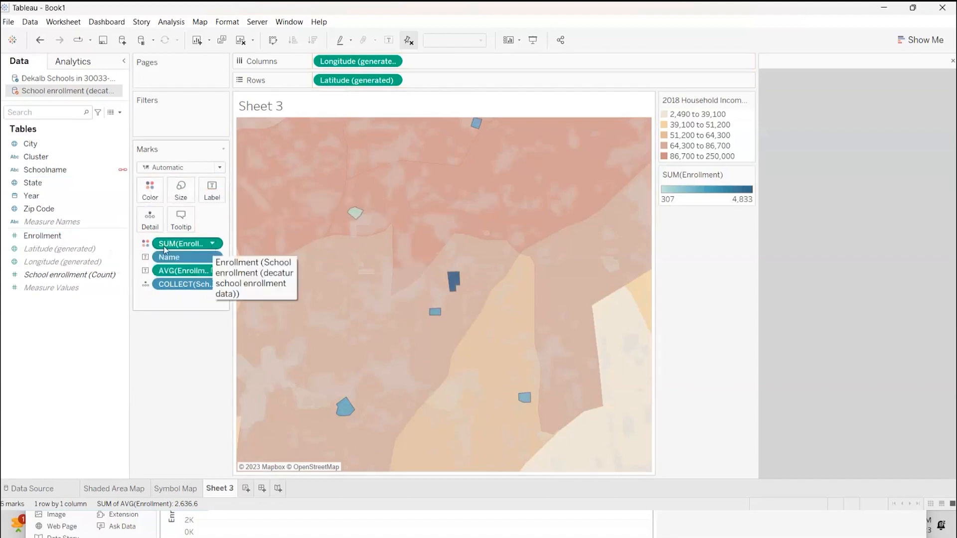
click(212, 244)
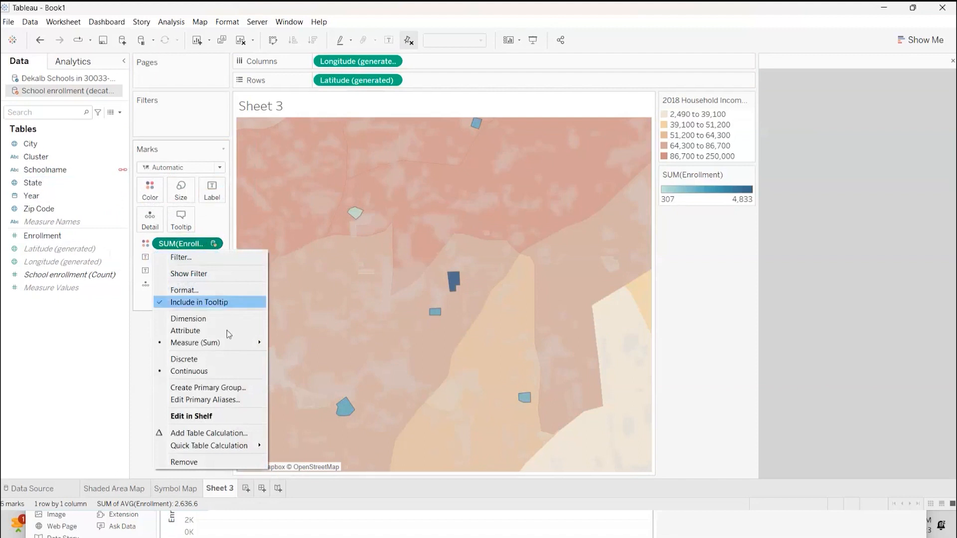
mouse_move(247, 344)
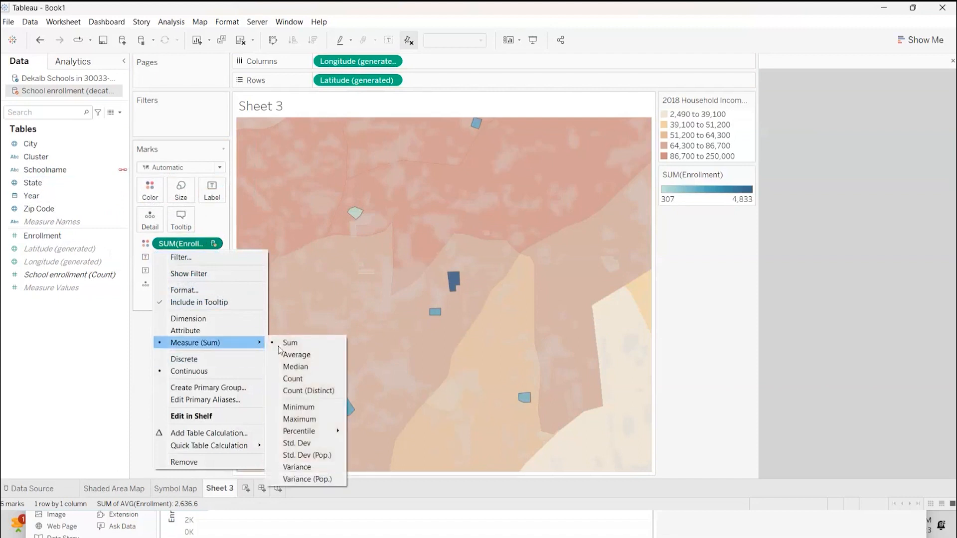
click(307, 357)
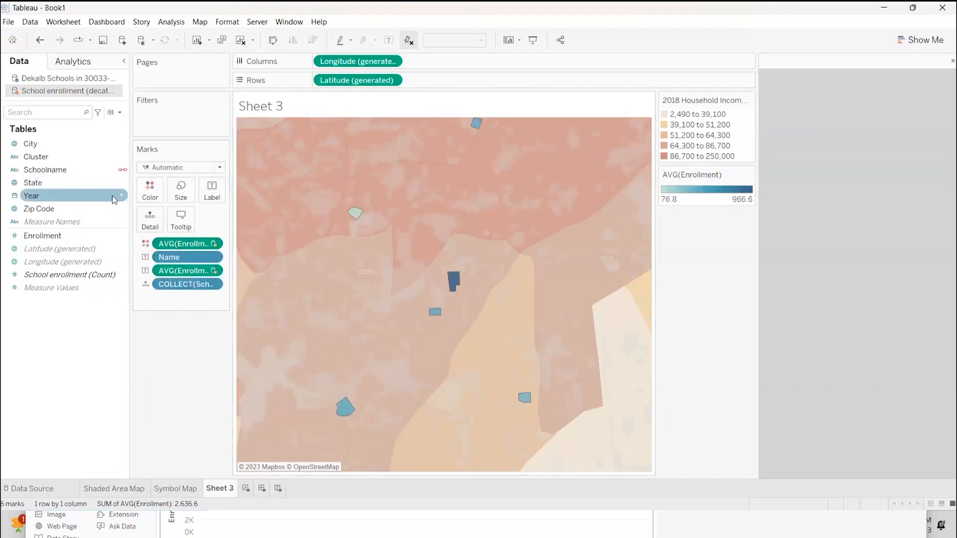
Apply the Brown palette to the average enrollment colors of the school polygons
click(155, 197)
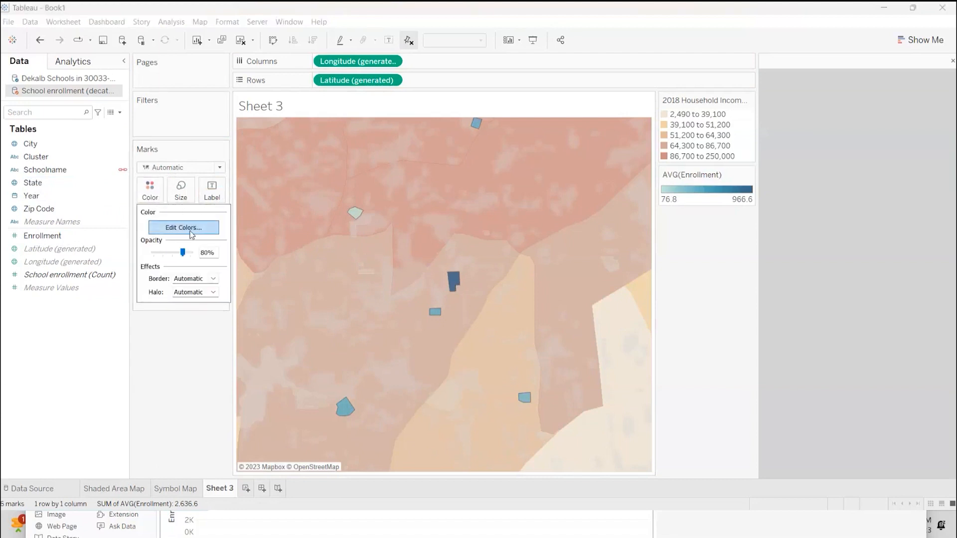
click(192, 236)
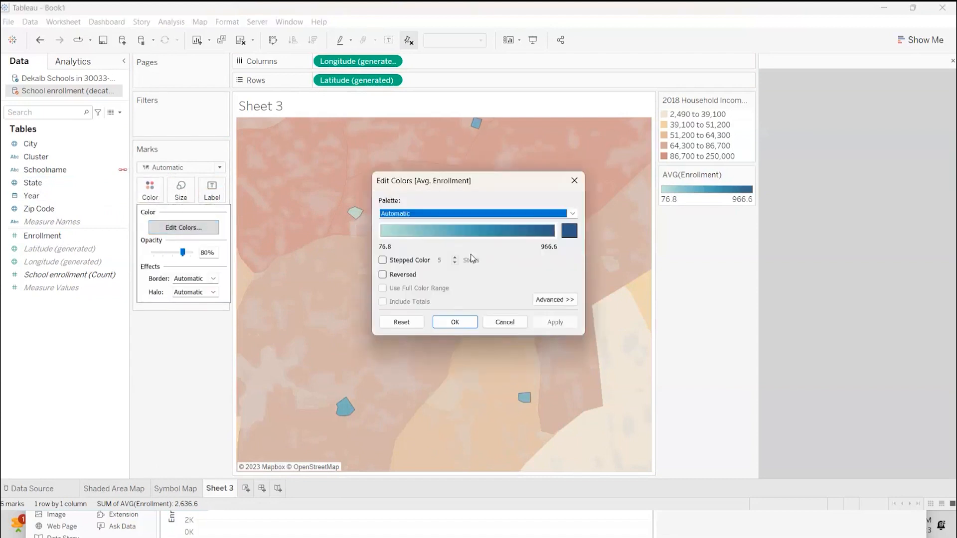
click(573, 214)
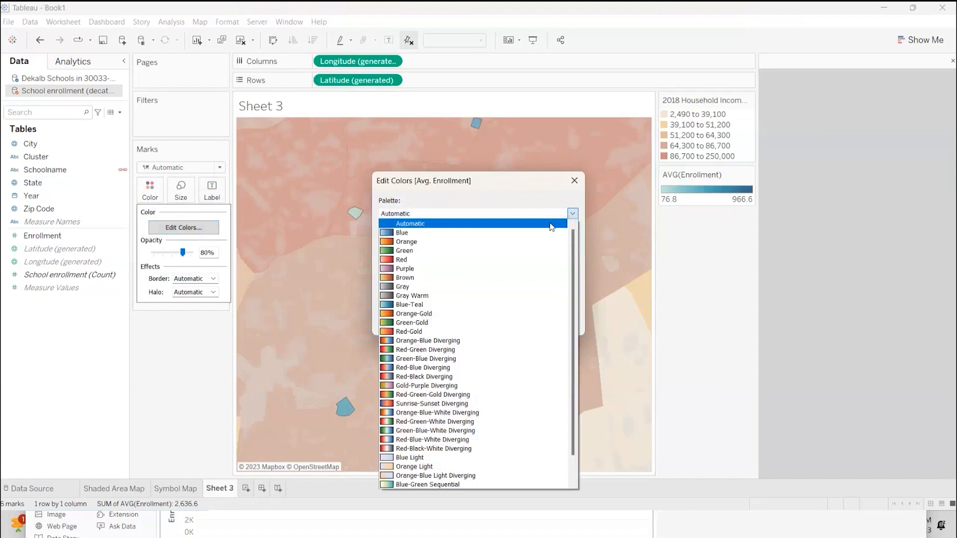
click(424, 278)
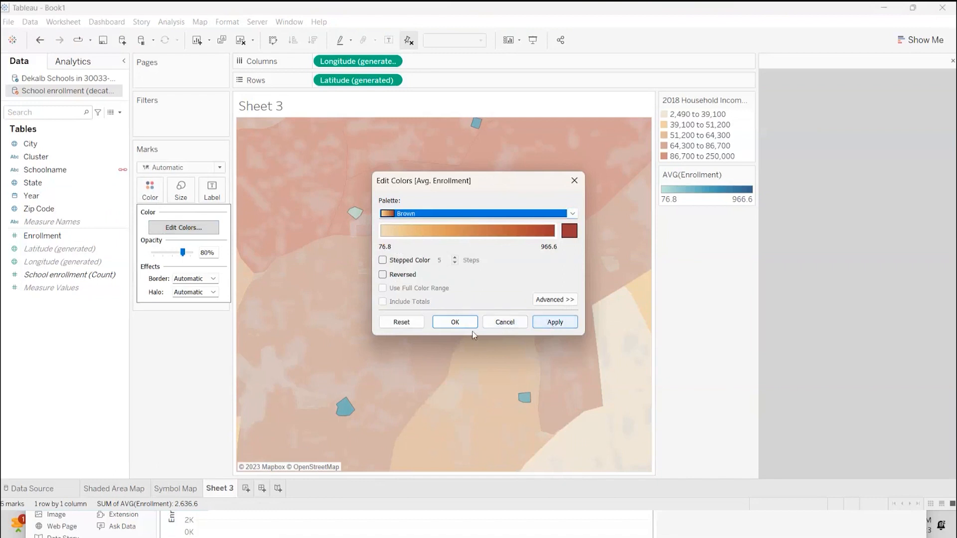
click(454, 322)
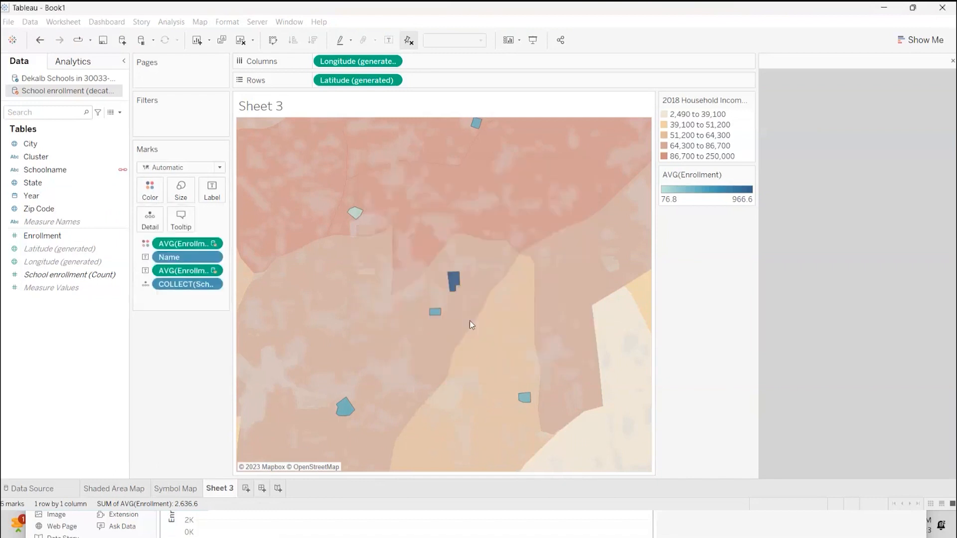
click(149, 191)
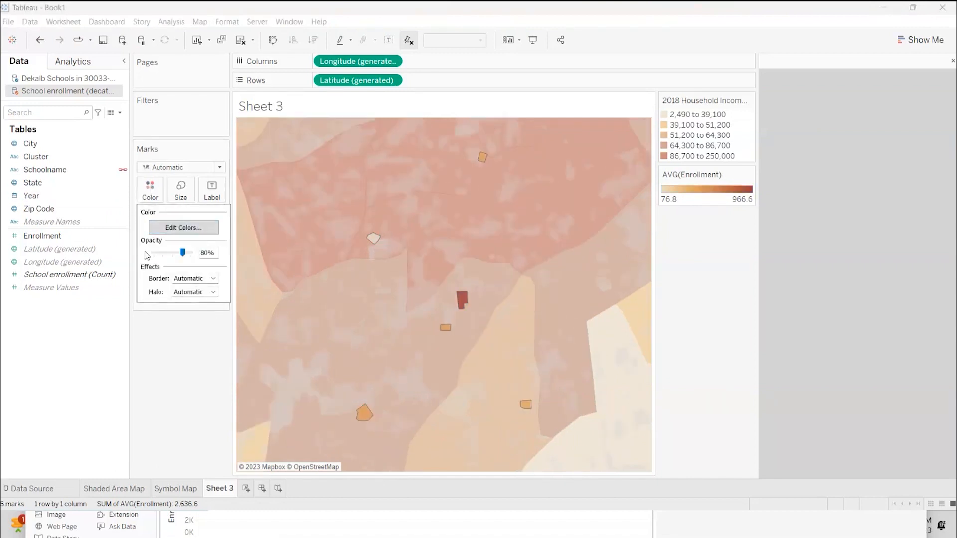
click(62, 319)
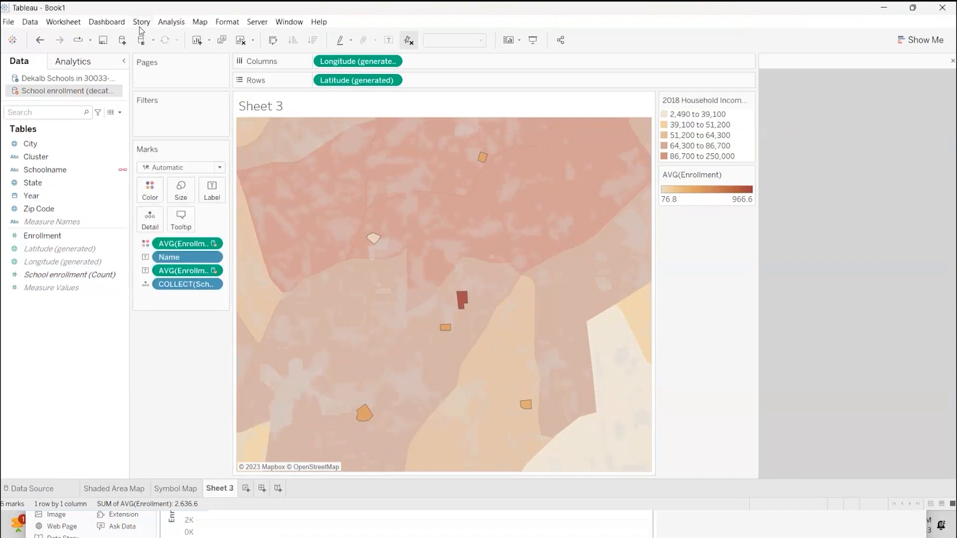
Set the palette of the median household income background layer to Orange-Blue Diverging
click(142, 25)
mouse_move(199, 23)
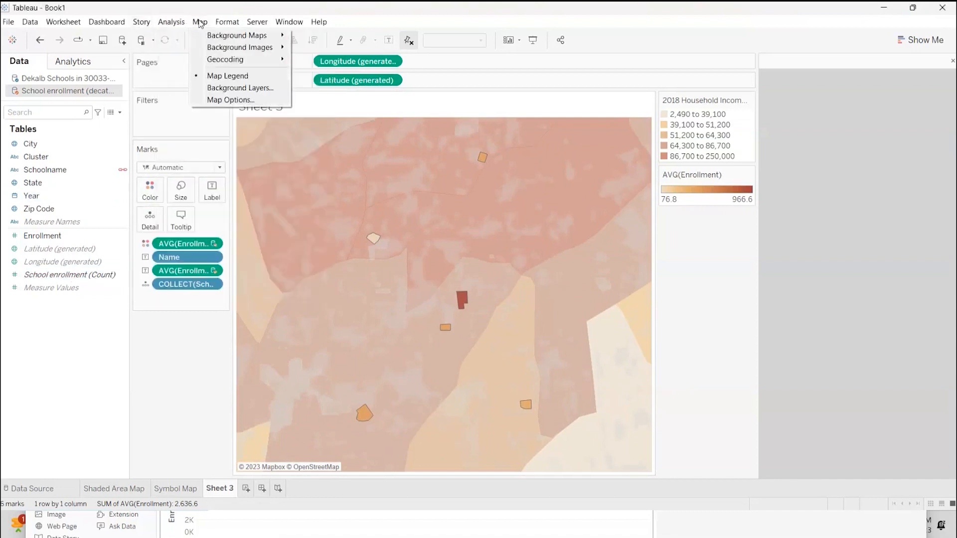
click(237, 88)
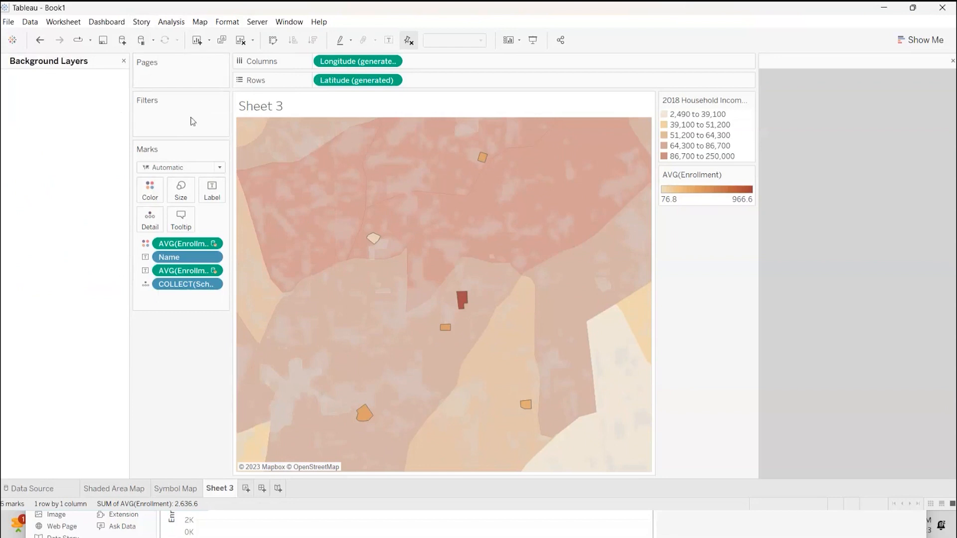
click(117, 420)
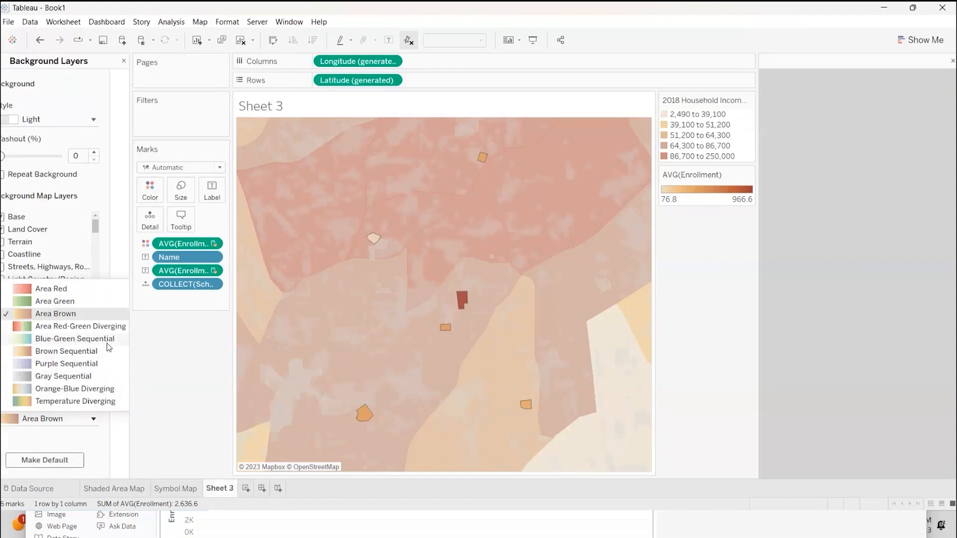
click(87, 389)
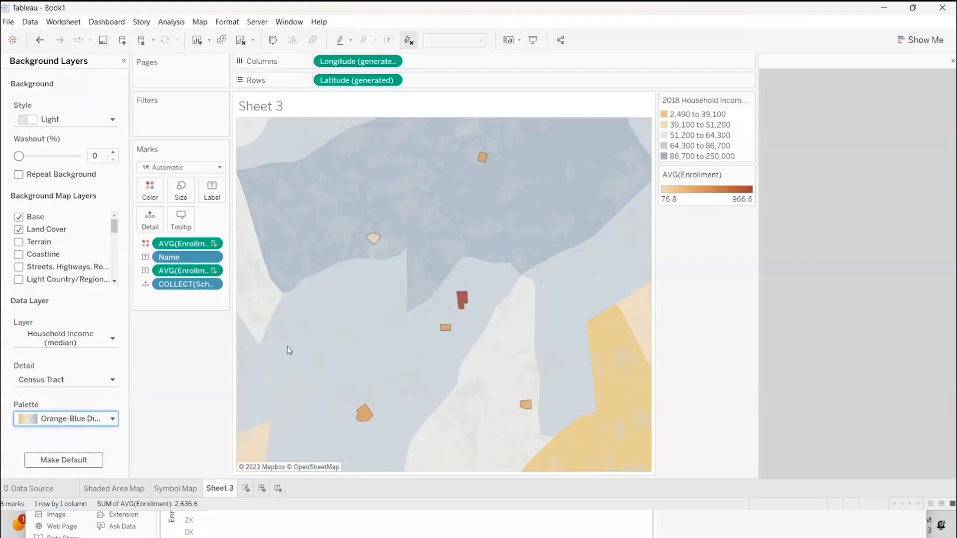
Show the streets and highways layer on the background map, with the map framed wider around the schools
scroll(394, 281, down, 1)
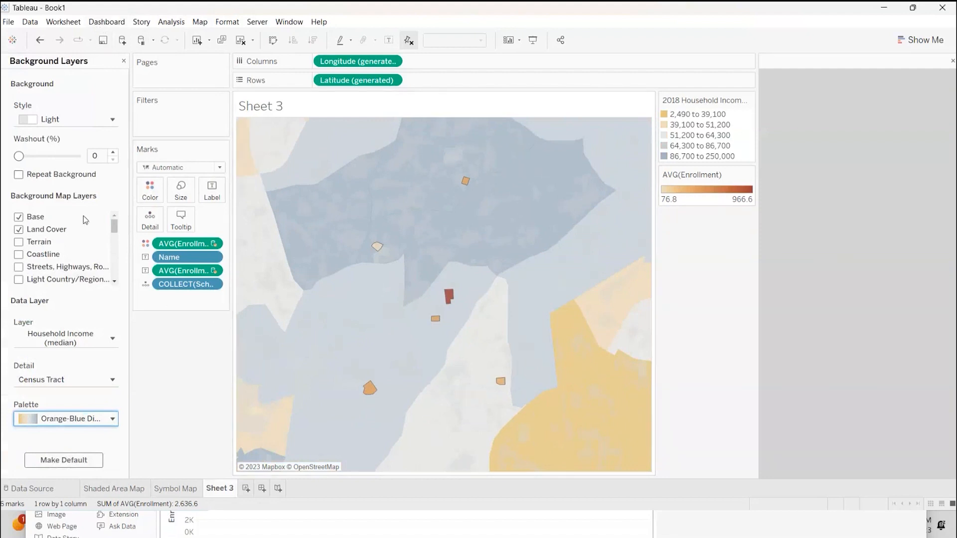
click(18, 268)
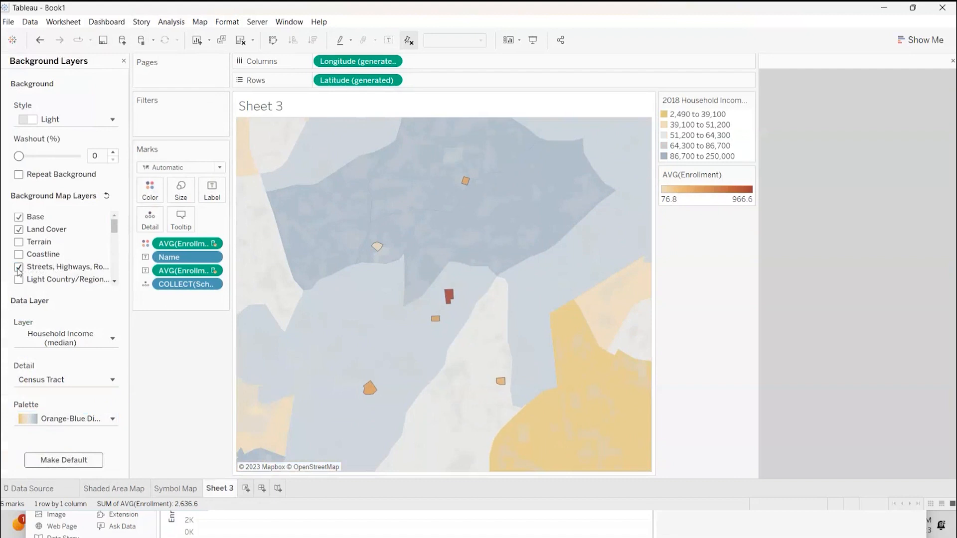
scroll(506, 312, down, 2)
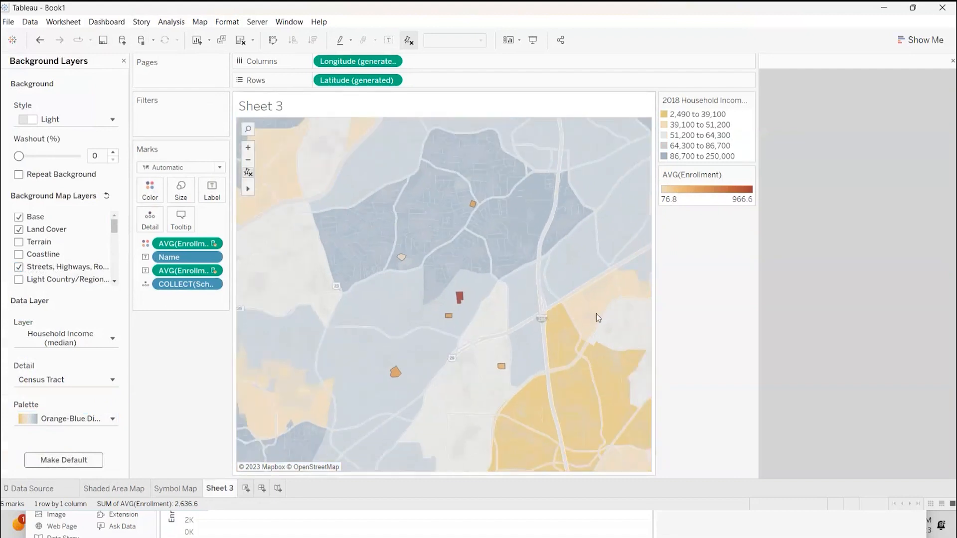
drag(596, 312, 572, 296)
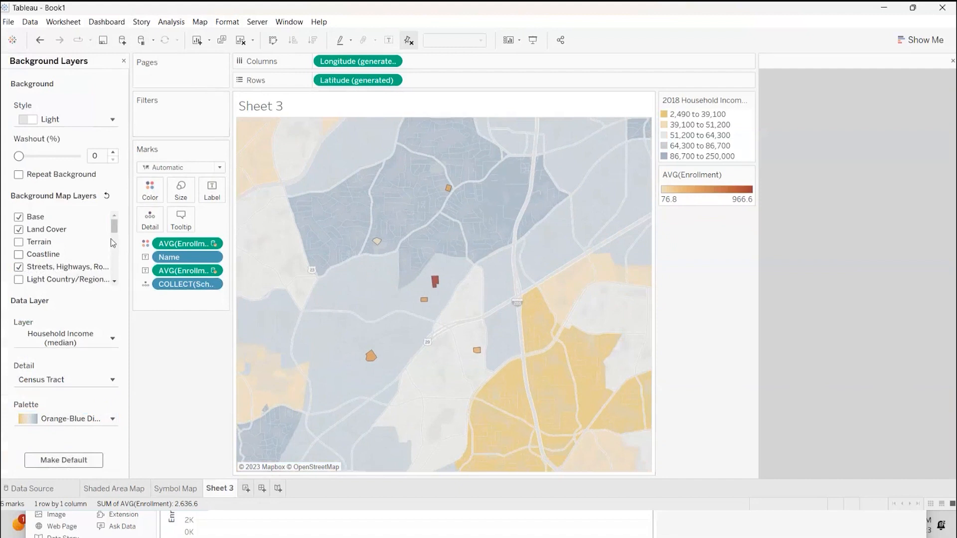
Show the Zip Code Boundaries layer on the background map behind the school polygons
scroll(113, 240, down, 5)
scroll(113, 255, up, 2)
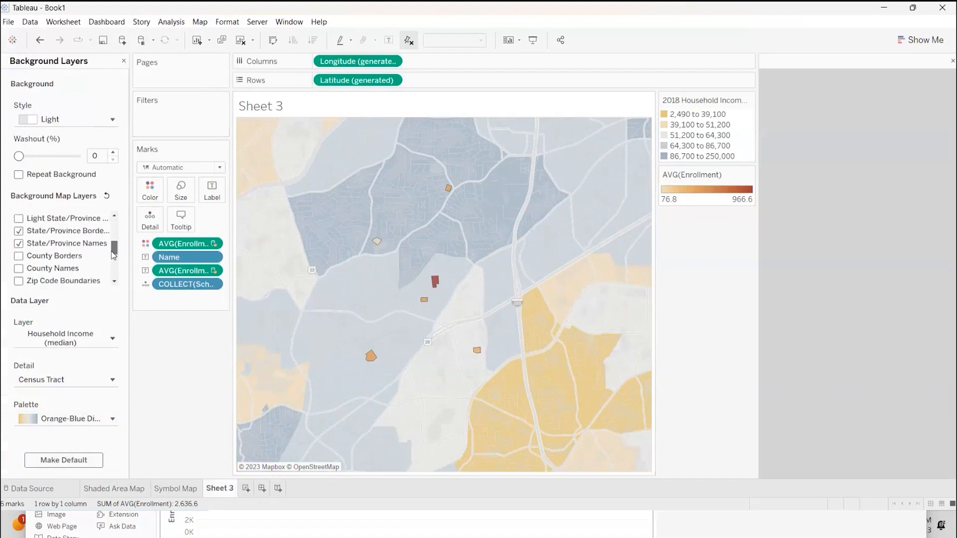
click(19, 255)
scroll(115, 242, up, 2)
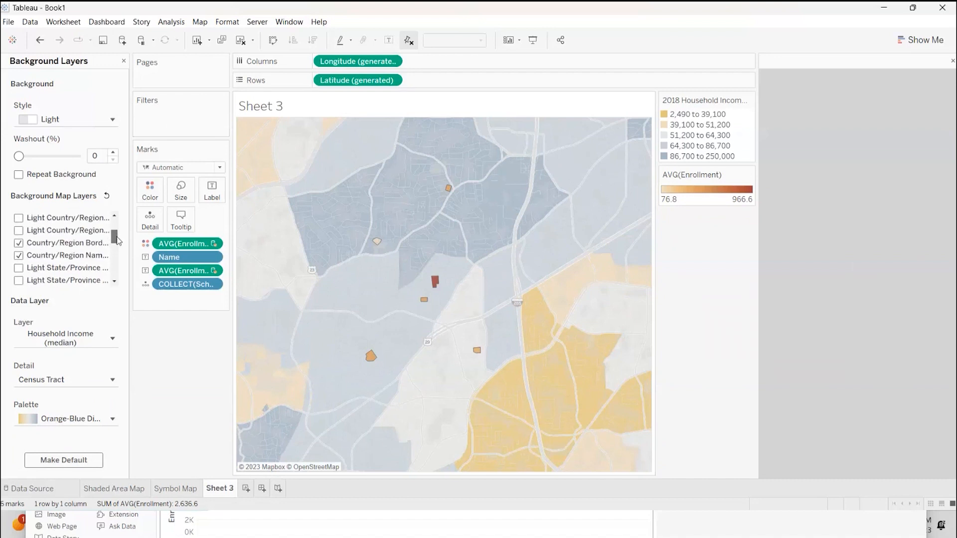
drag(117, 240, 116, 256)
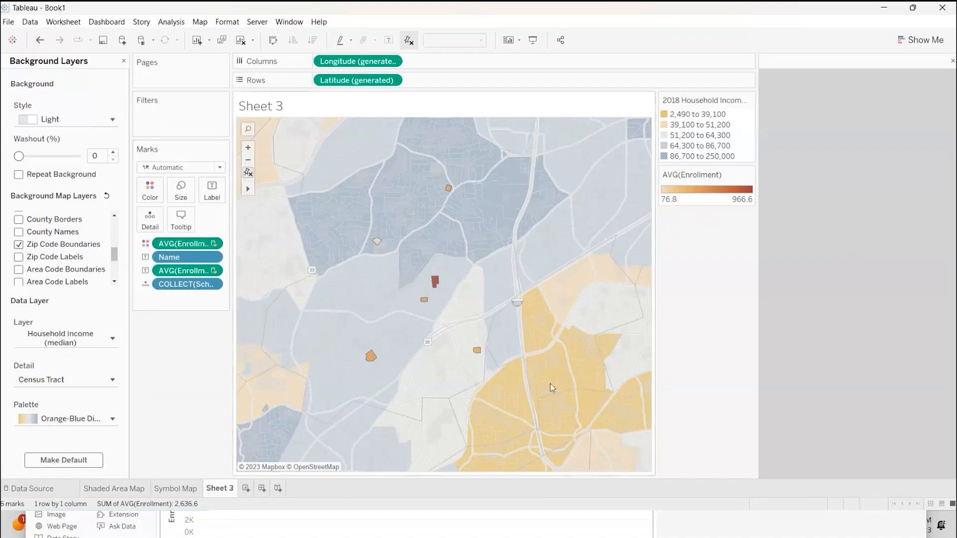
scroll(569, 336, down, 1)
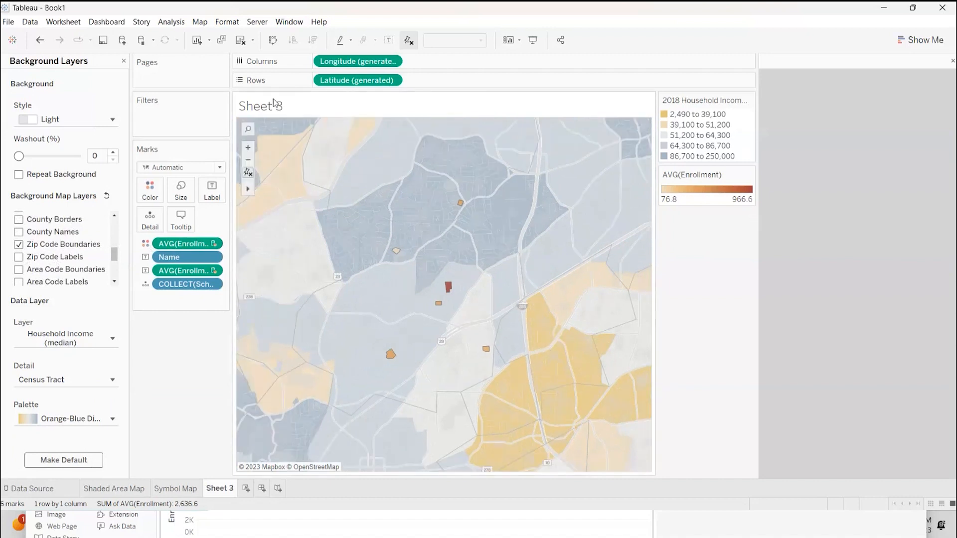
Rename the Sheet 3 worksheet as School Locations
right_click(219, 488)
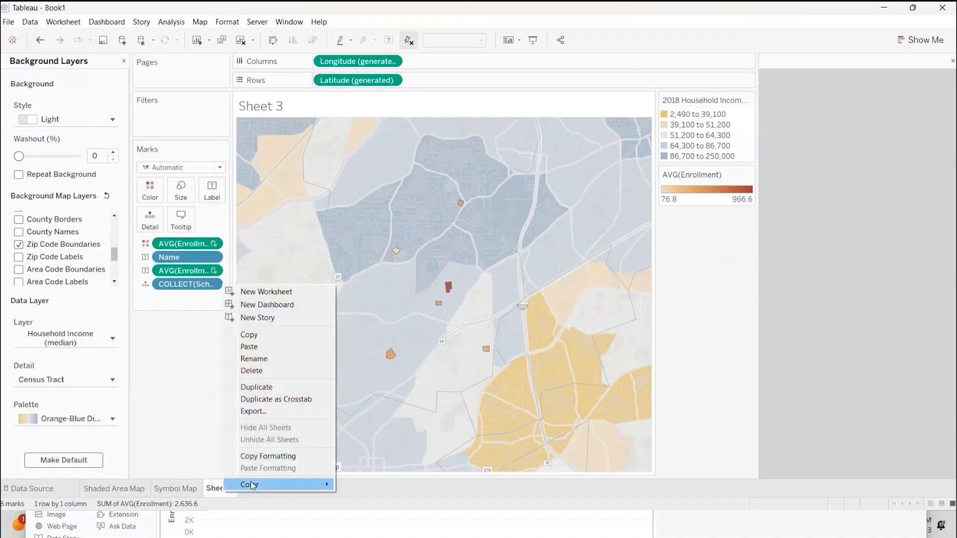
click(215, 490)
right_click(213, 489)
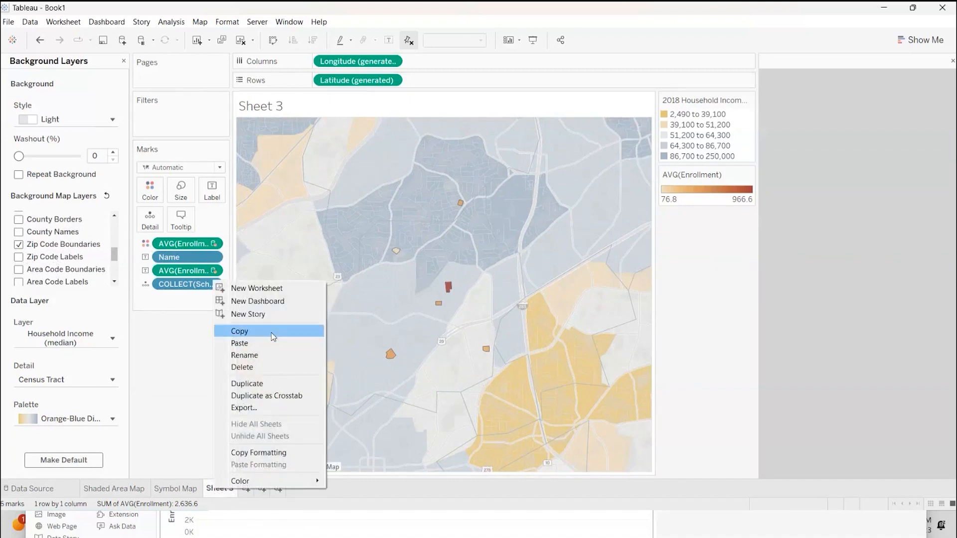
click(267, 356)
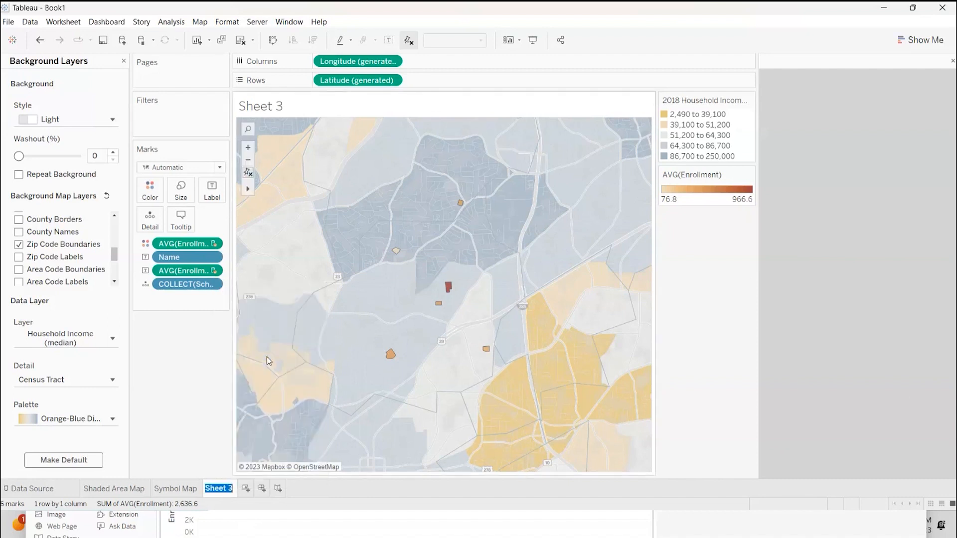
text(School Locations)
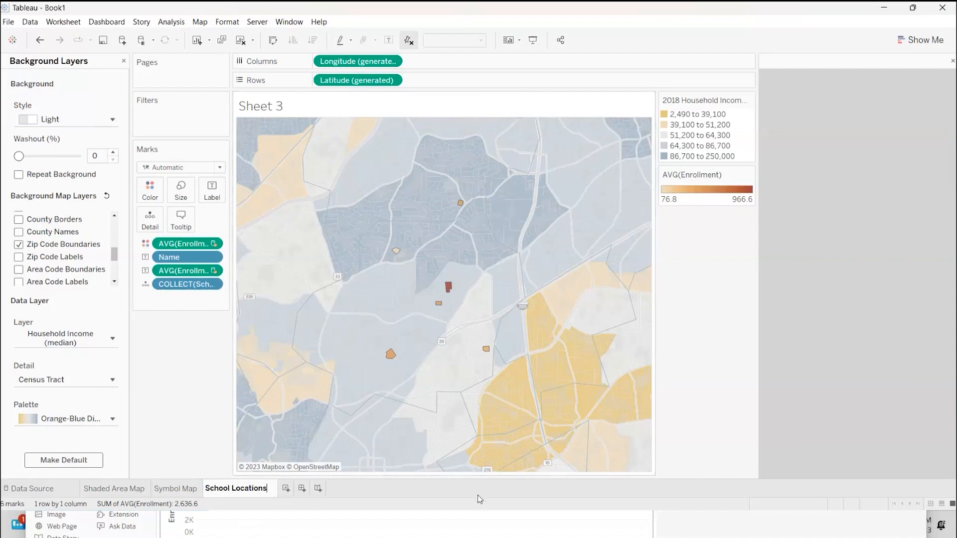
key(Return)
Review the Symbol Map and Shaded Area Map sheets, and add a new worksheet after School Locations
mouse_move(190, 493)
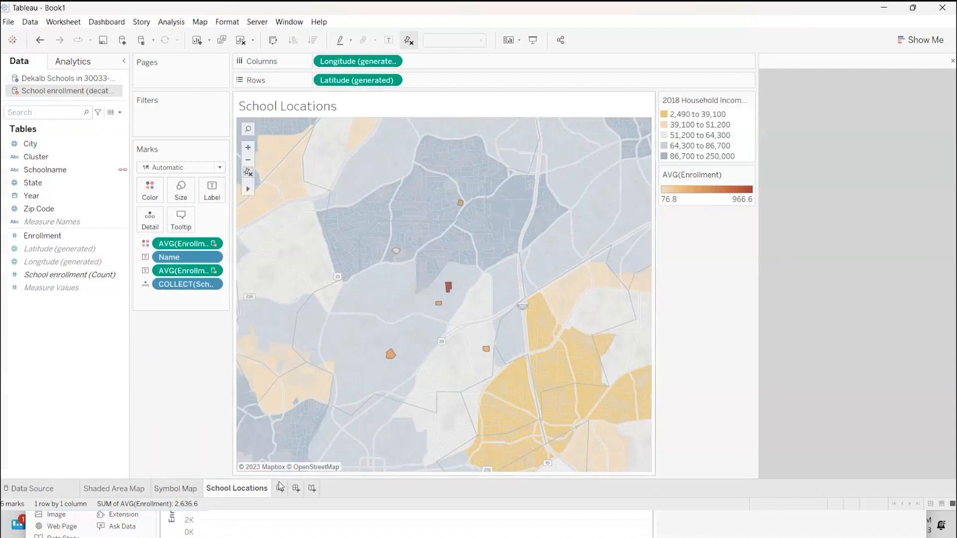
click(156, 495)
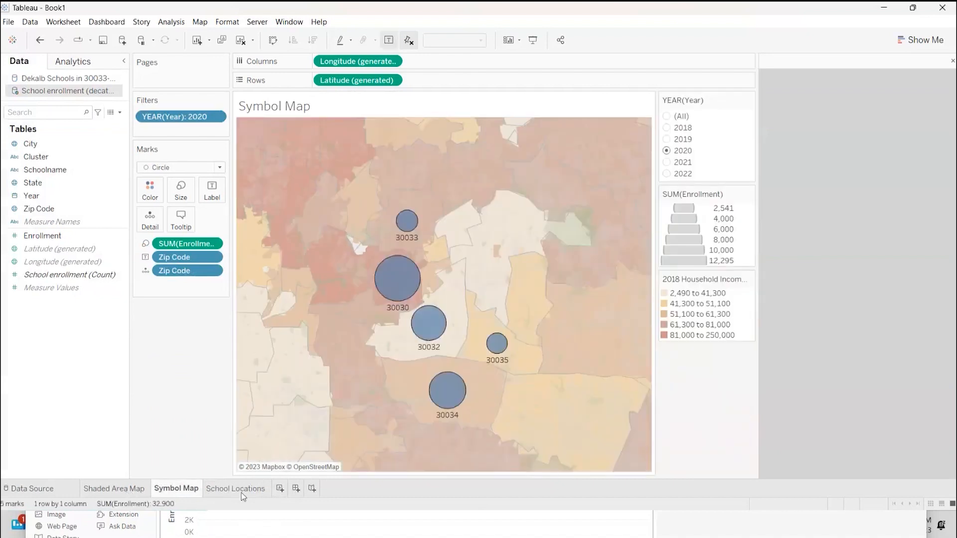
click(130, 491)
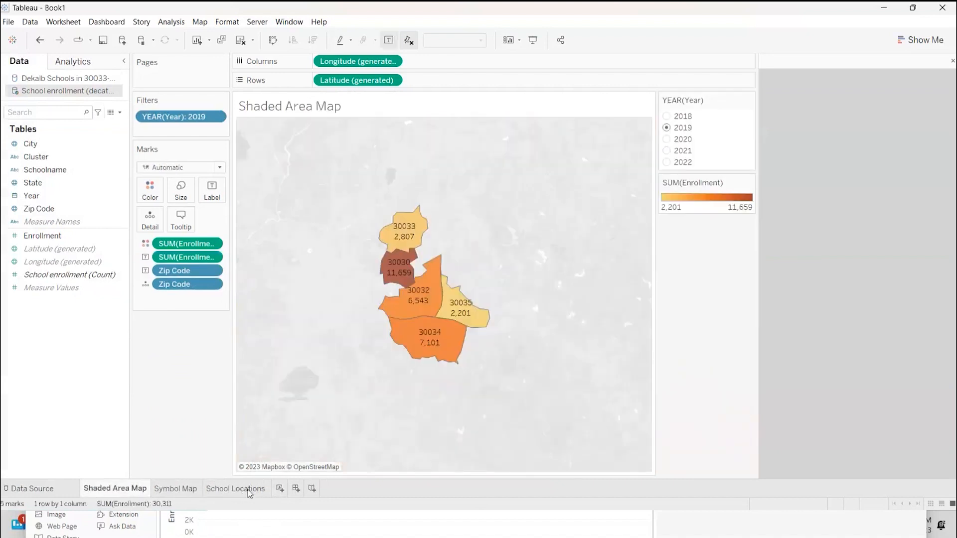
click(248, 489)
click(280, 489)
mouse_move(279, 489)
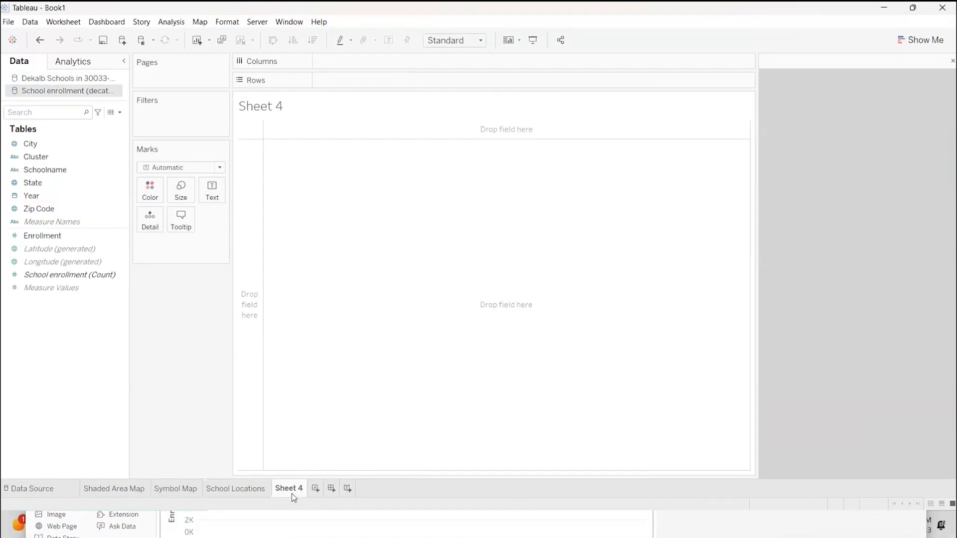
mouse_move(291, 493)
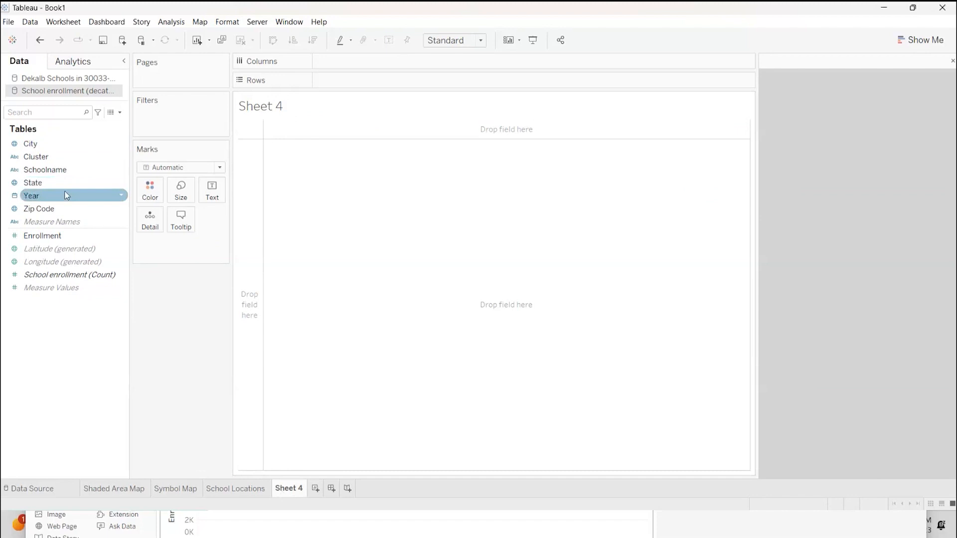
Plot average Enrollment by Year as a line chart with Year in columns, fitted to Entire View
click(30, 198)
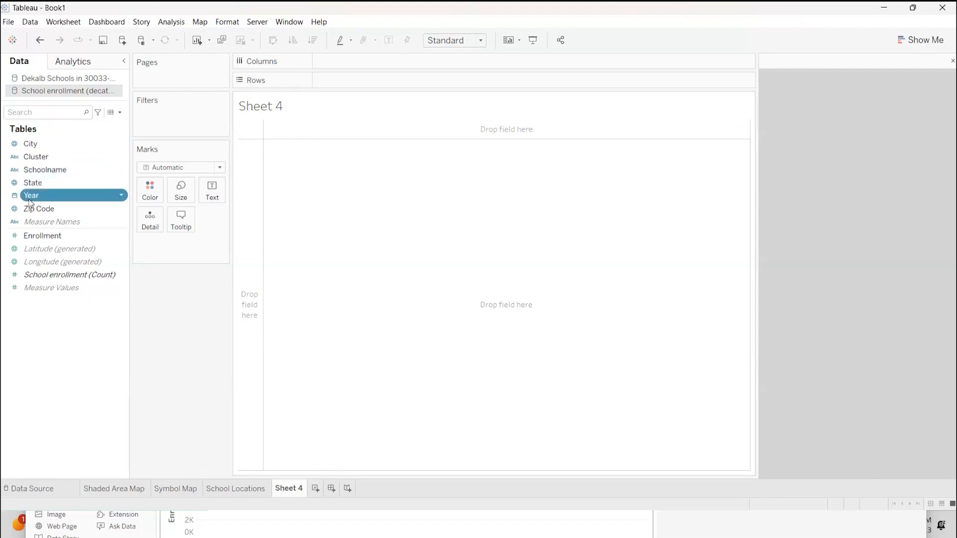
drag(30, 202, 337, 61)
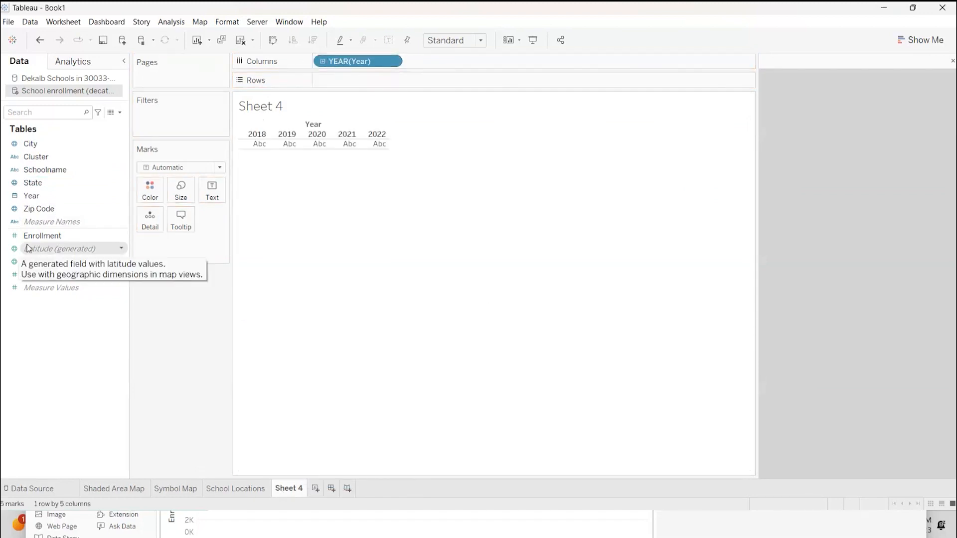
click(40, 239)
drag(41, 241, 391, 79)
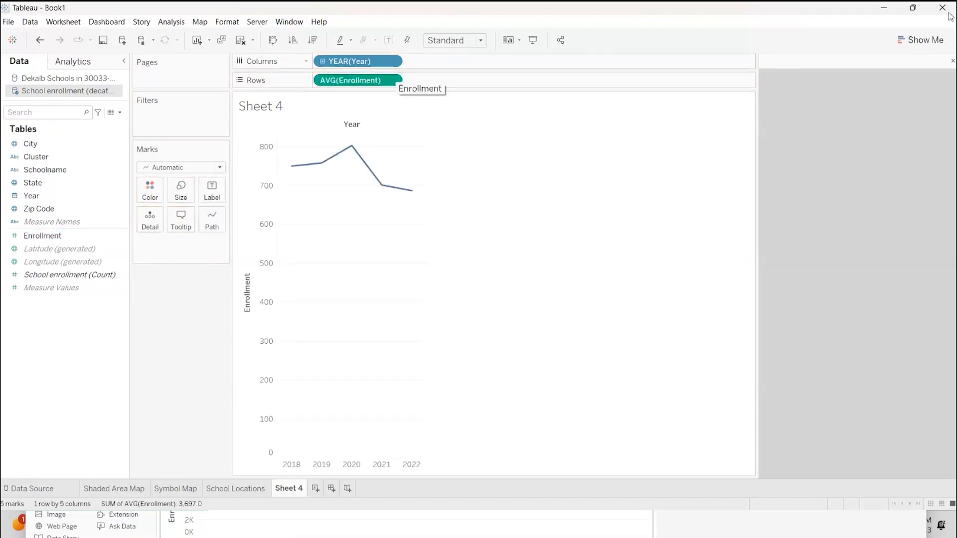
click(481, 44)
click(462, 87)
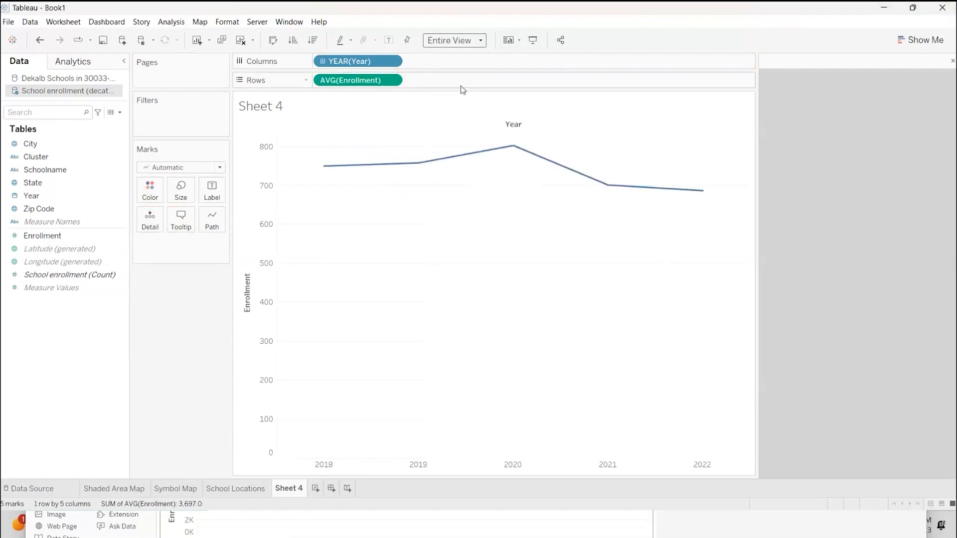
Recolor the average enrollment line brown and make the line noticeably thicker
click(154, 191)
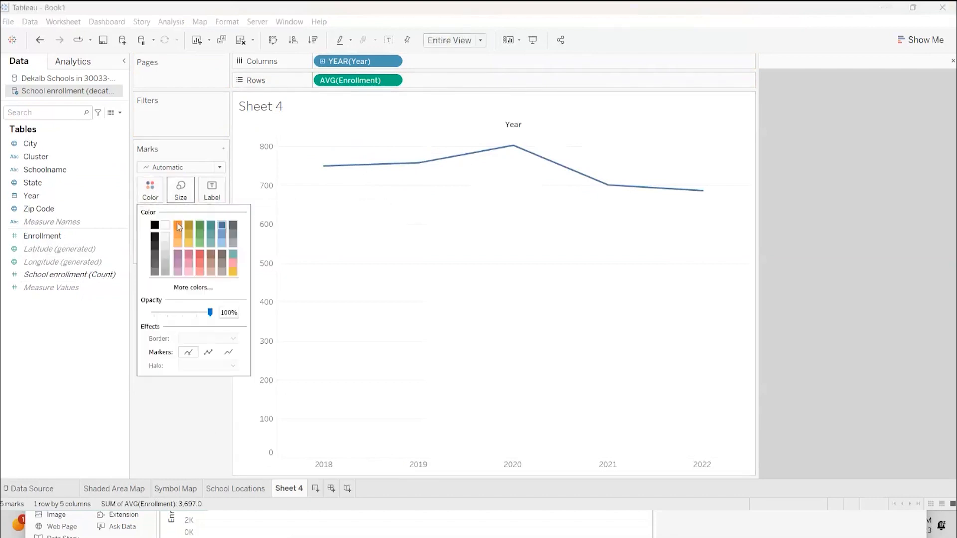
click(212, 255)
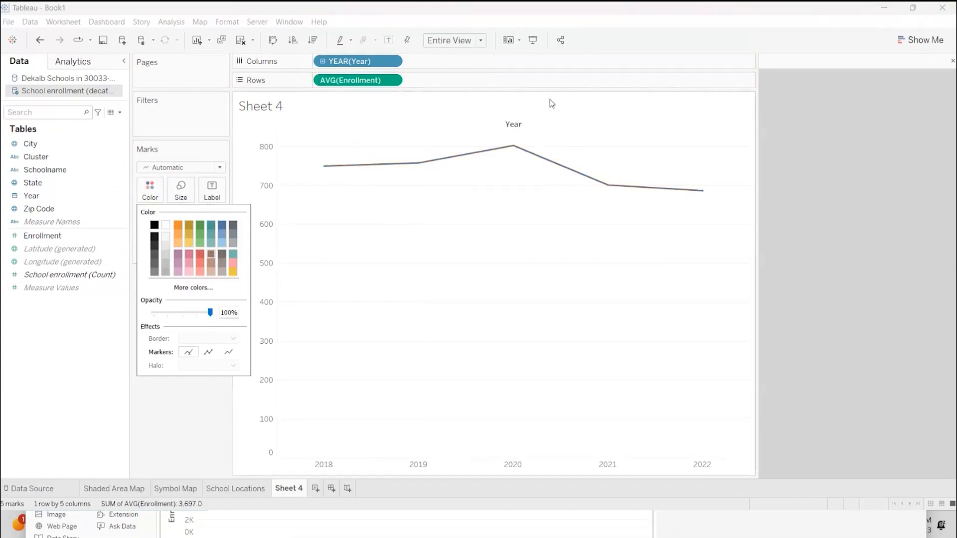
click(179, 433)
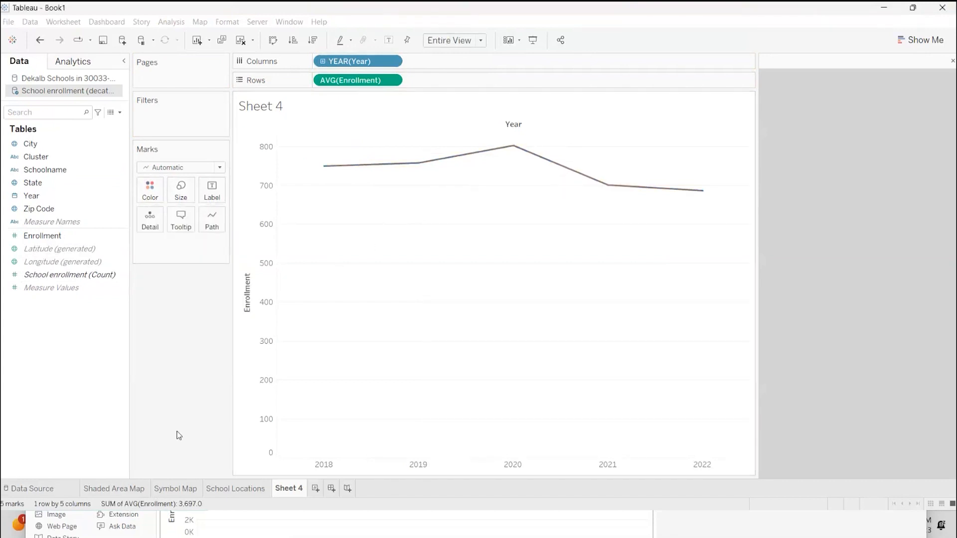
click(181, 192)
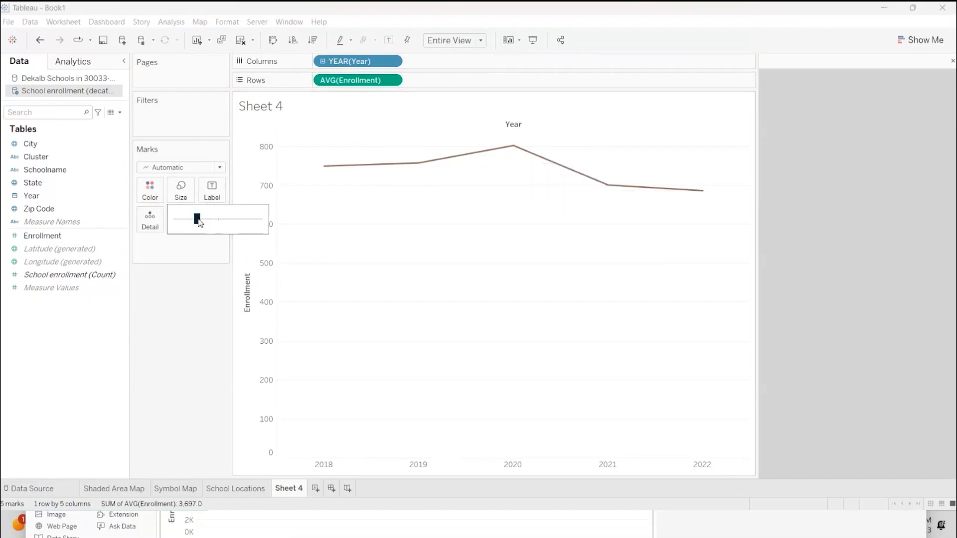
click(180, 193)
click(180, 194)
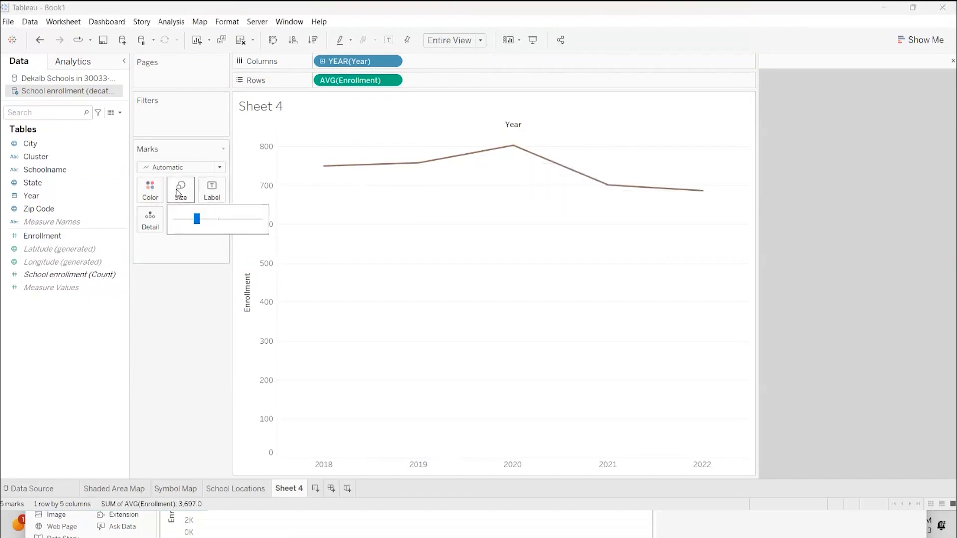
drag(198, 222, 236, 222)
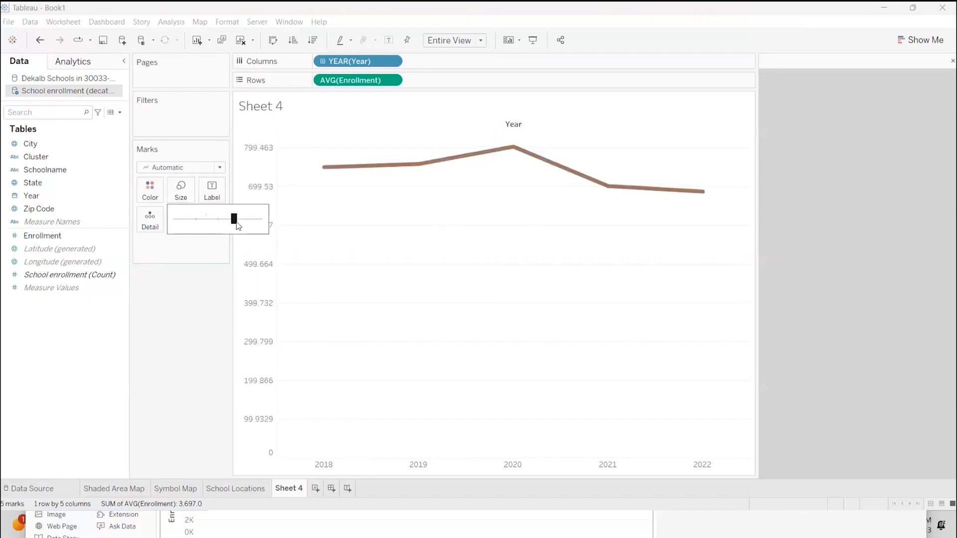
click(191, 288)
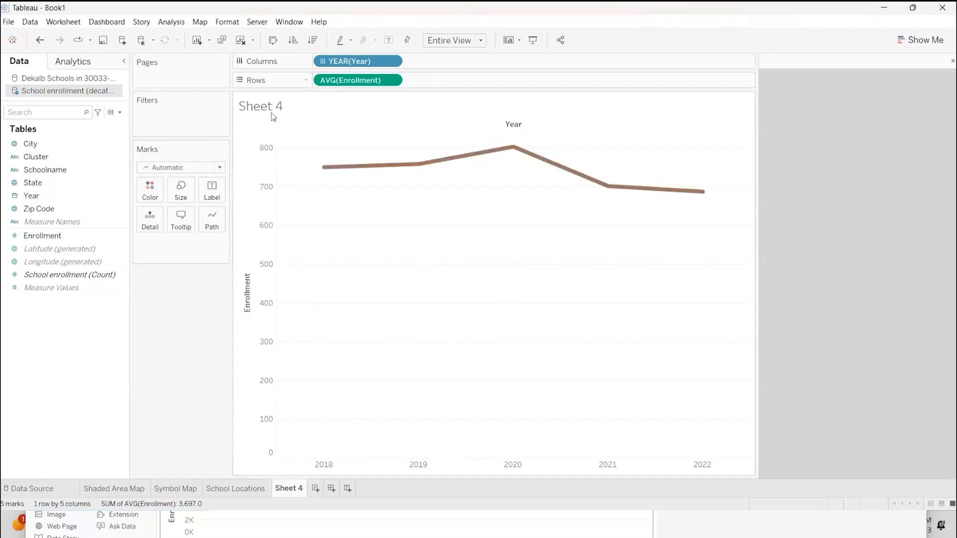
Rename the line chart's worksheet as Enrollment Over Time
right_click(289, 488)
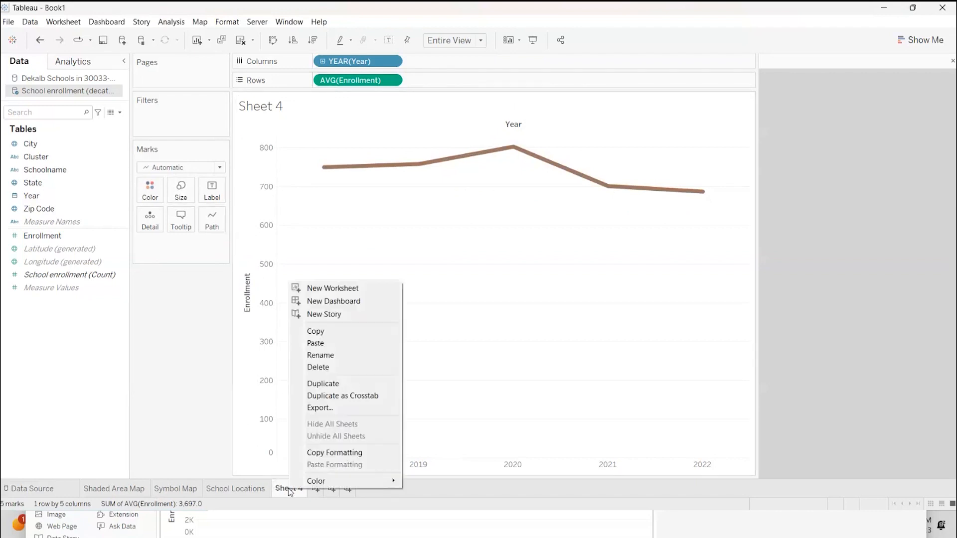
click(342, 354)
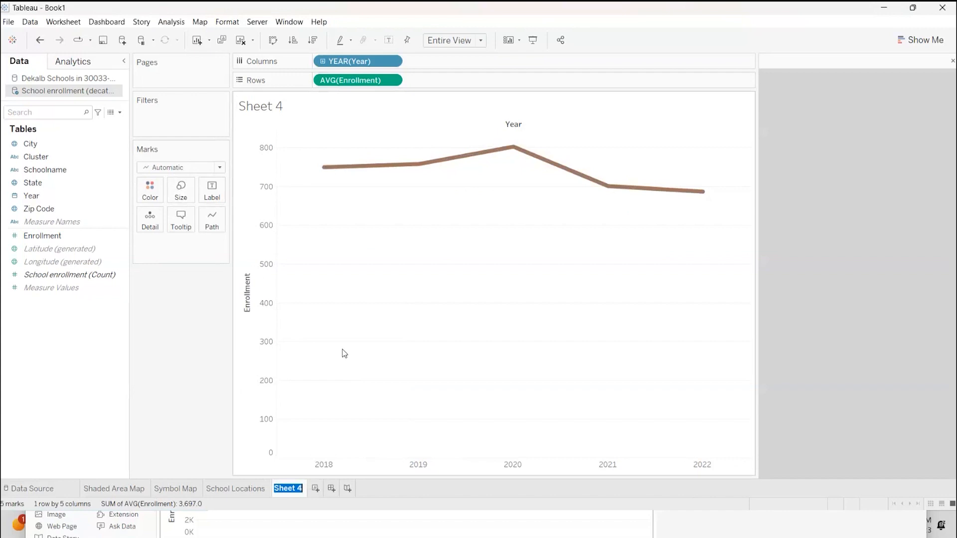
text(Enrollment )
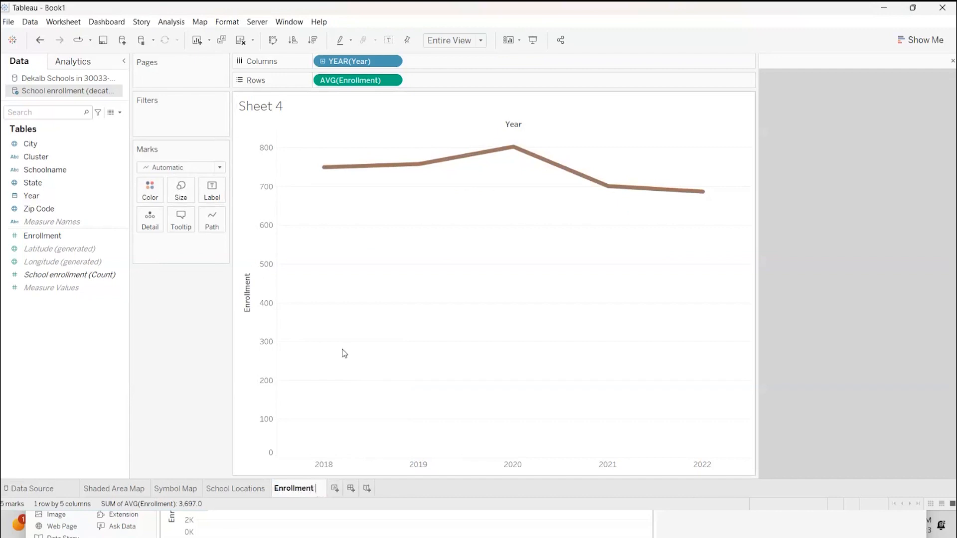
text(Over Time)
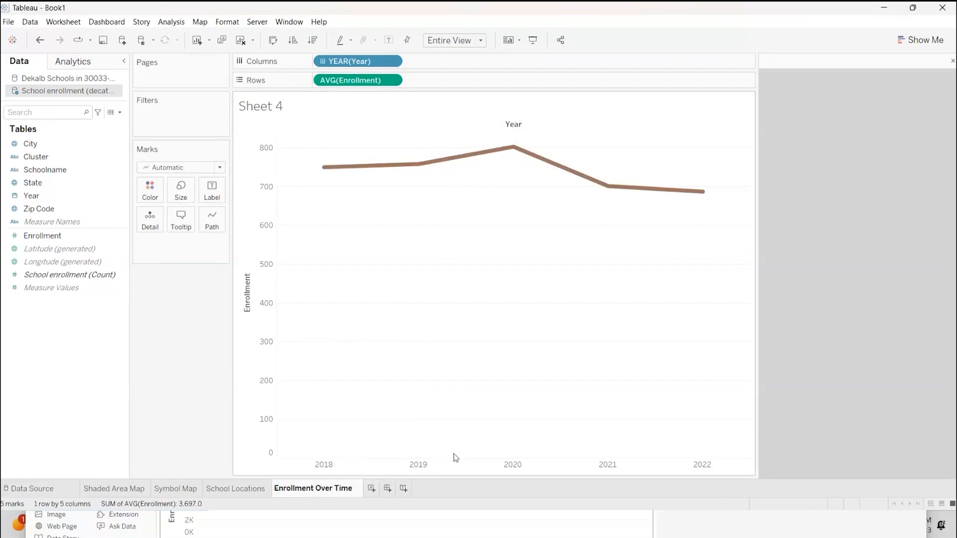
click(458, 486)
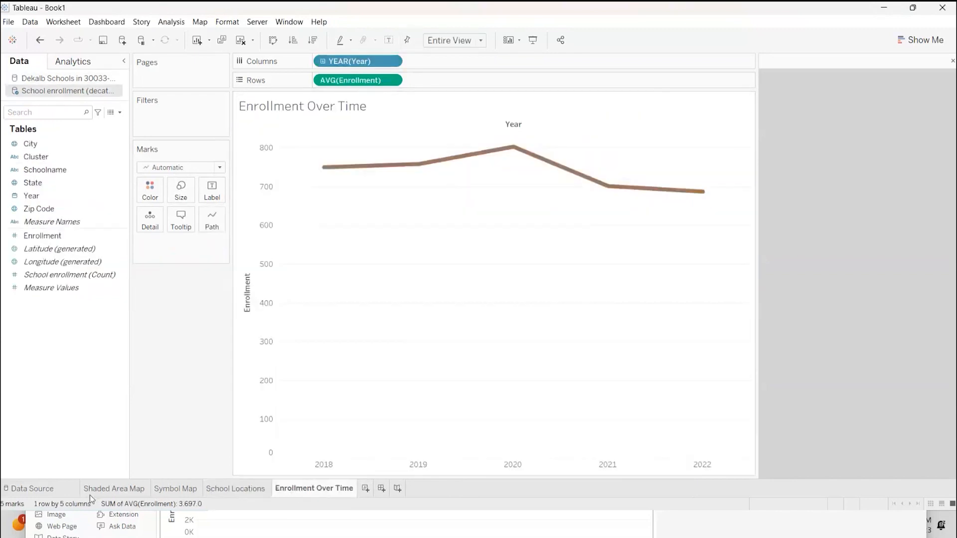
Review the four finished worksheets and create a new dashboard after Enrollment Over Time
click(106, 489)
click(168, 488)
click(234, 489)
click(286, 488)
click(381, 488)
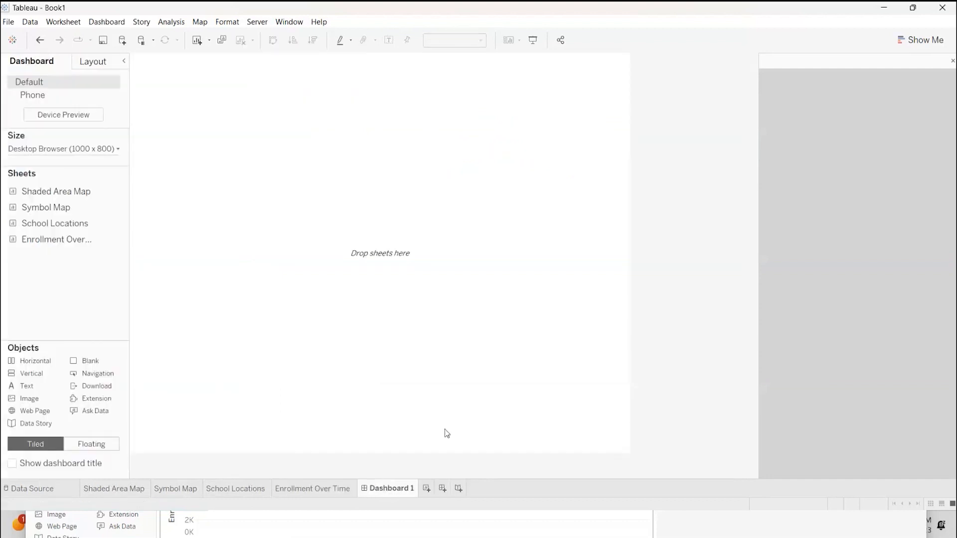
Place the Shaded Area Map sheet on the empty dashboard as a tiled view
mouse_move(70, 185)
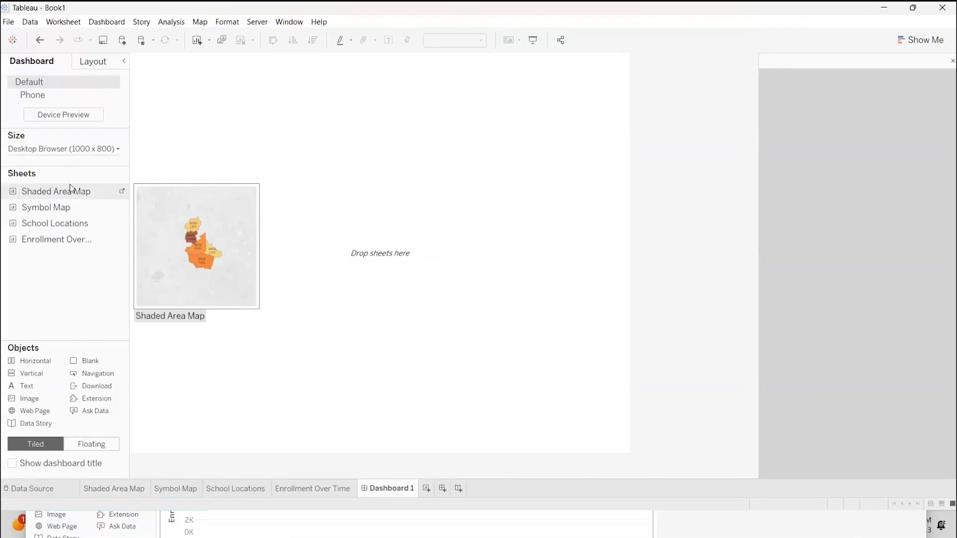
mouse_move(69, 206)
mouse_move(59, 194)
mouse_down()
mouse_move(246, 194)
mouse_move(244, 205)
mouse_up()
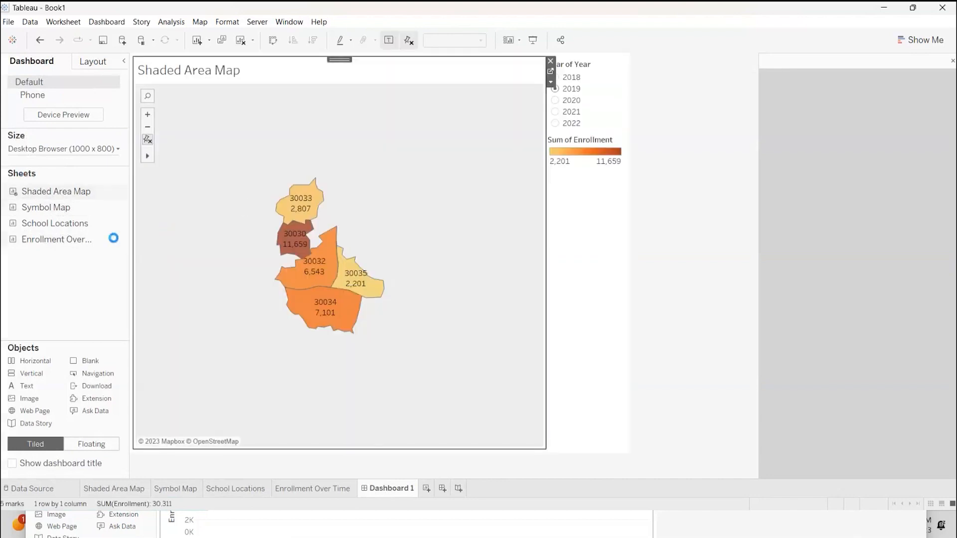
Place the Enrollment Over Time sheet as a tiled view below the Shaded Area Map and reduce its height to give the map more room
mouse_move(69, 243)
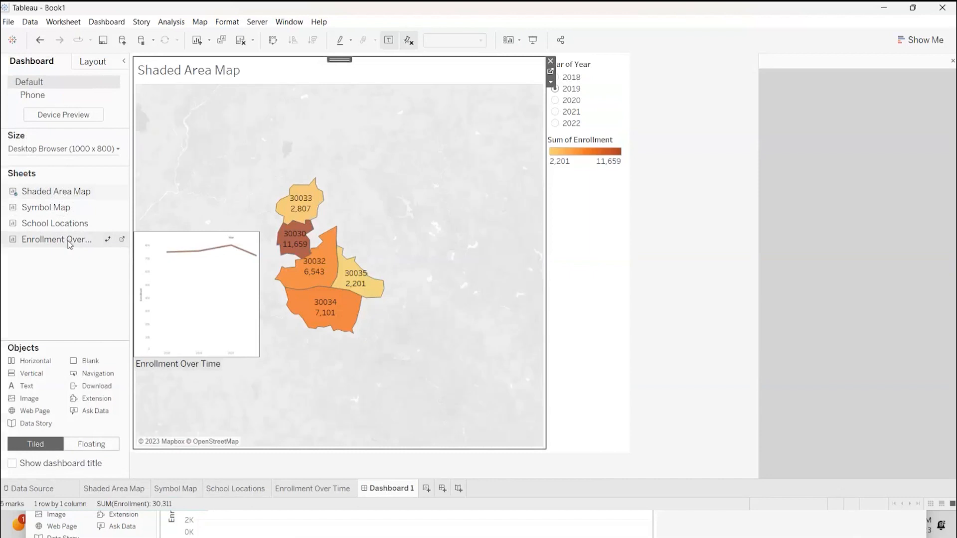
click(36, 243)
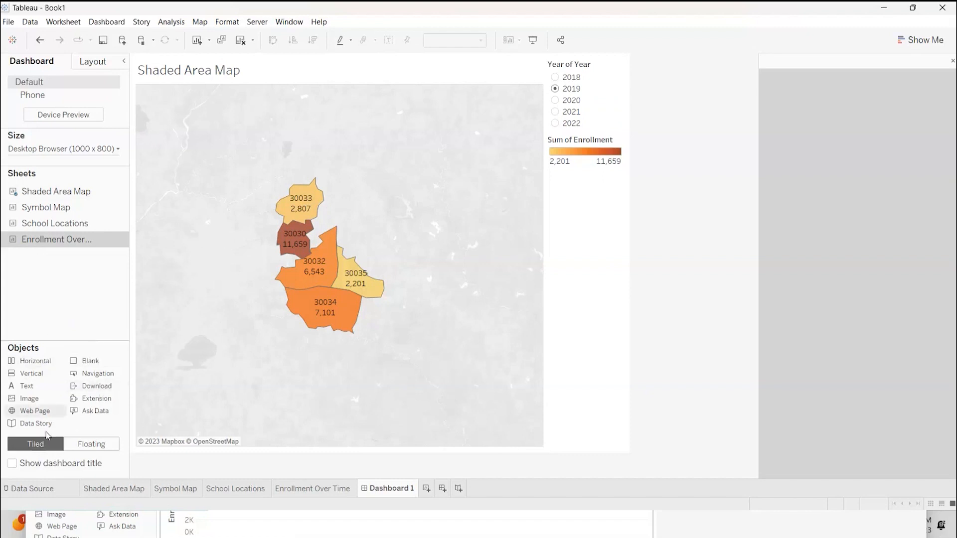
mouse_move(56, 249)
mouse_down()
mouse_move(139, 235)
mouse_move(438, 321)
mouse_move(358, 225)
mouse_move(299, 207)
mouse_move(323, 358)
mouse_up()
mouse_move(402, 273)
mouse_down()
mouse_move(313, 200)
mouse_move(305, 306)
mouse_move(310, 210)
mouse_move(248, 188)
mouse_move(447, 291)
mouse_up()
drag(433, 357, 250, 382)
mouse_move(327, 331)
mouse_down()
mouse_move(333, 243)
mouse_move(342, 344)
mouse_up()
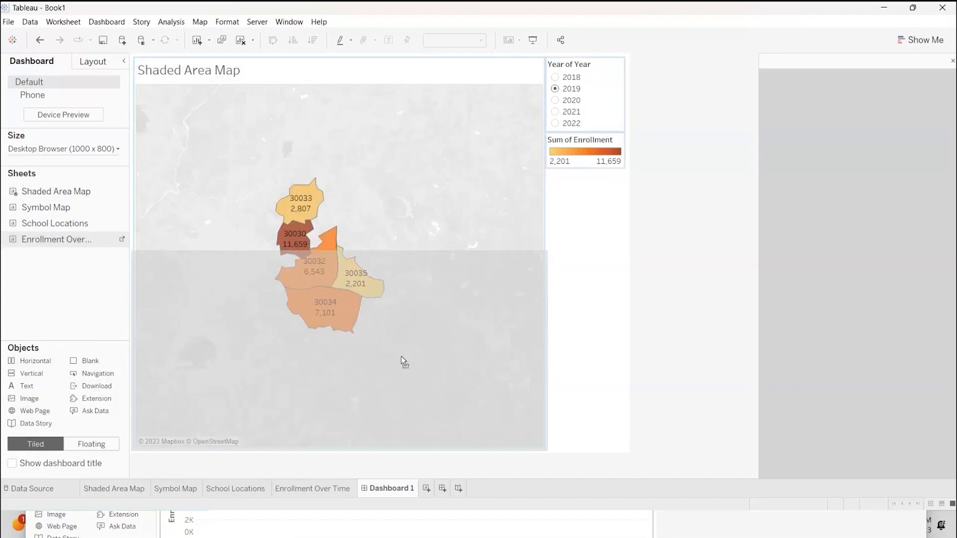
mouse_move(453, 355)
mouse_down()
mouse_move(471, 363)
mouse_move(264, 343)
mouse_move(330, 370)
mouse_up()
mouse_move(392, 377)
mouse_down()
mouse_move(204, 375)
mouse_move(403, 385)
mouse_move(418, 400)
mouse_move(285, 395)
mouse_move(347, 394)
mouse_up()
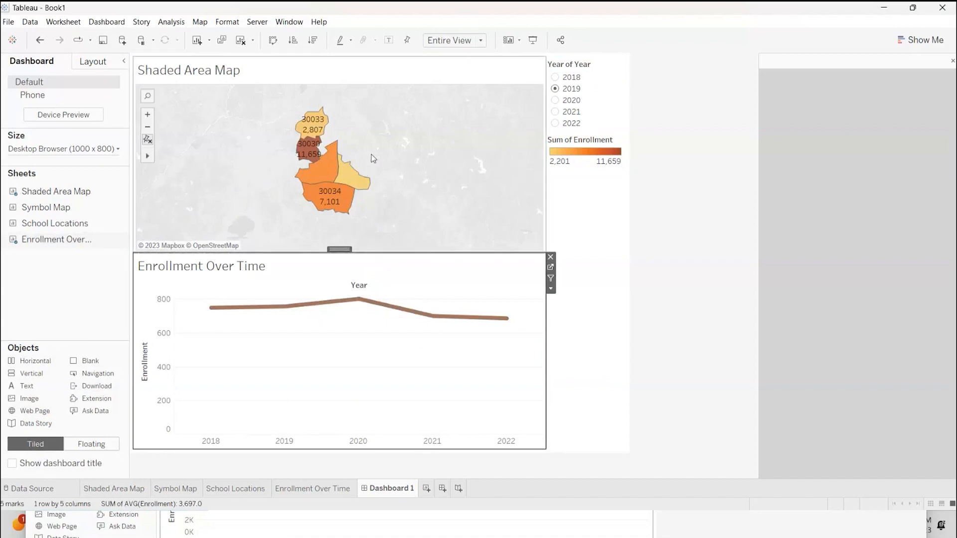
click(403, 253)
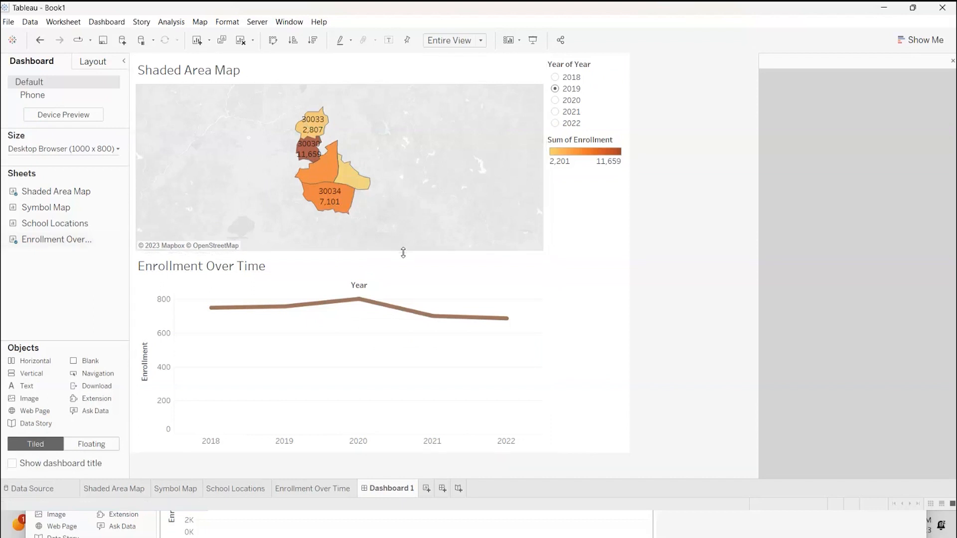
drag(404, 253, 410, 313)
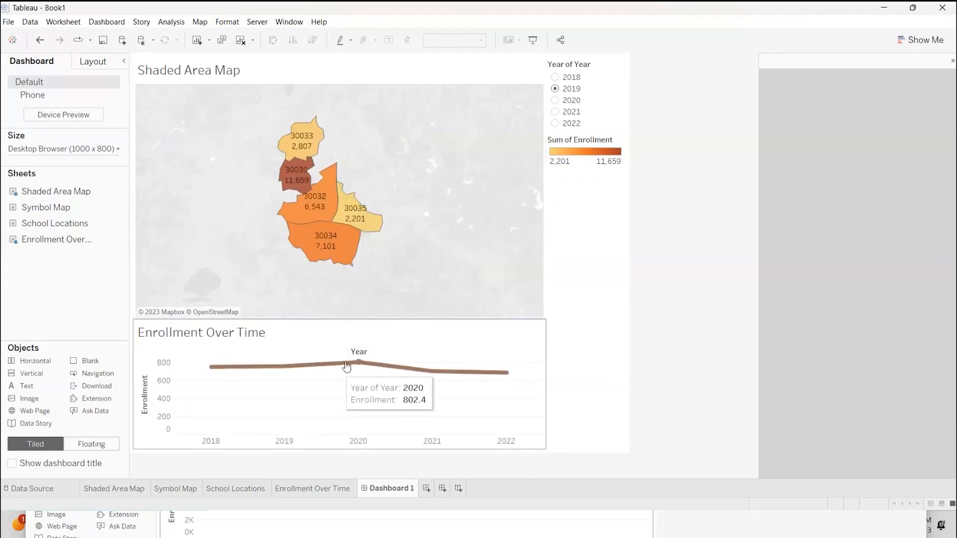
Set the Enrollment axis of the dashboard's line chart to a fixed range from 0 to 864.875095774
click(157, 369)
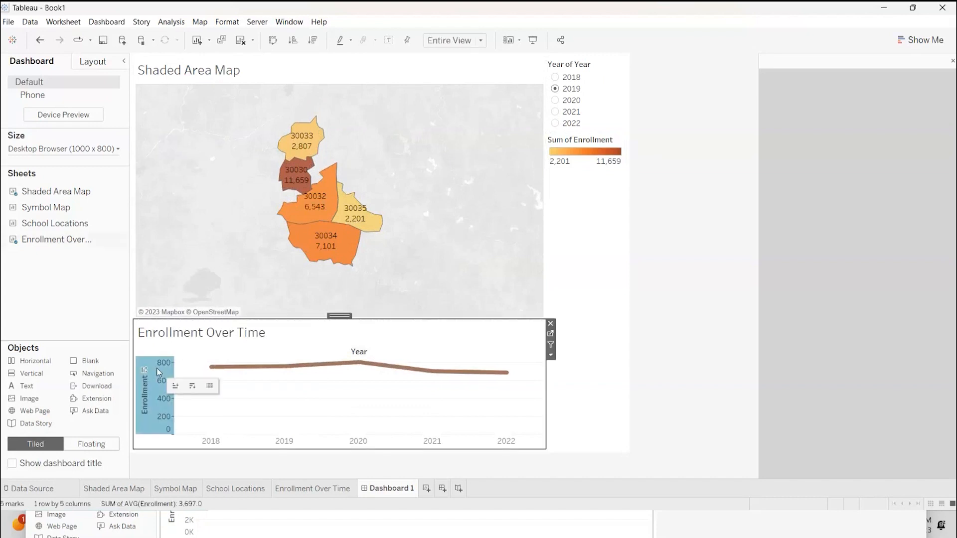
right_click(157, 370)
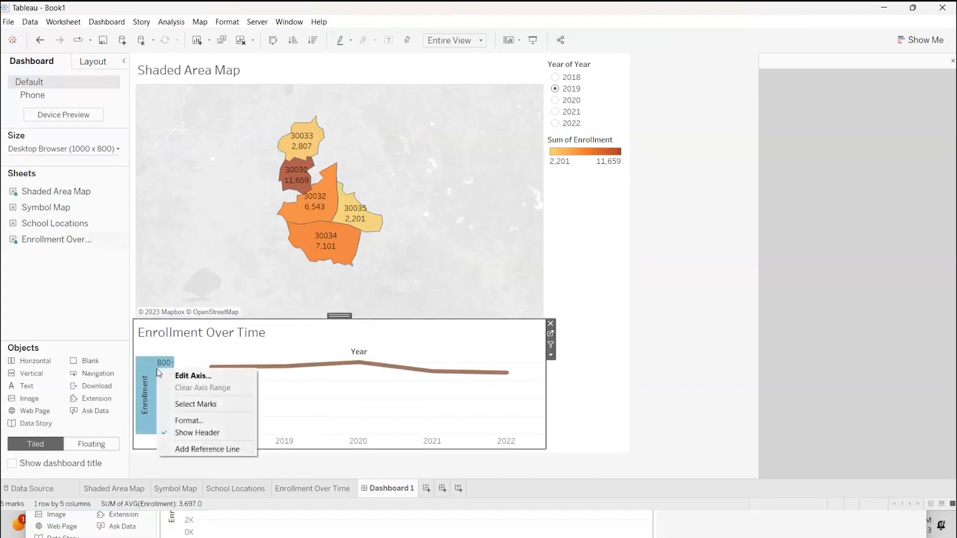
click(184, 376)
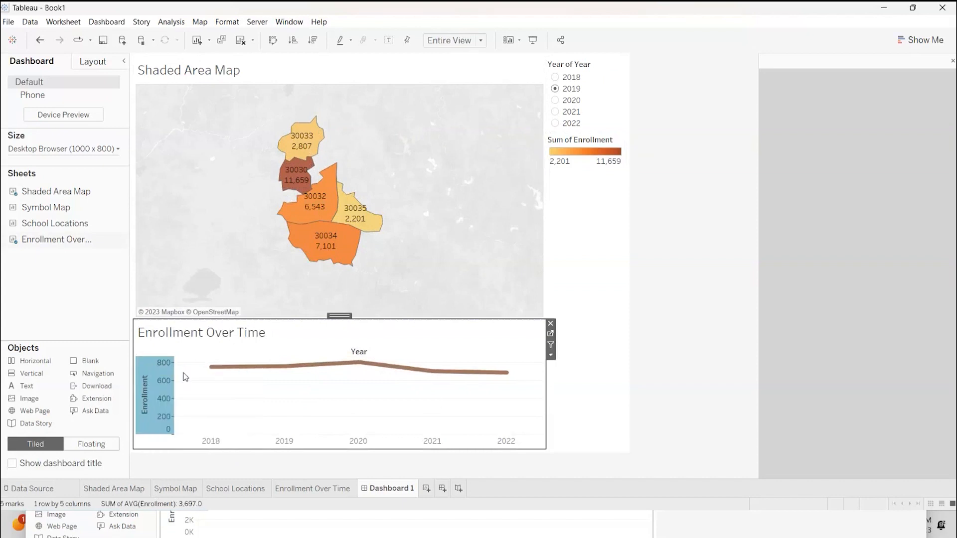
click(357, 162)
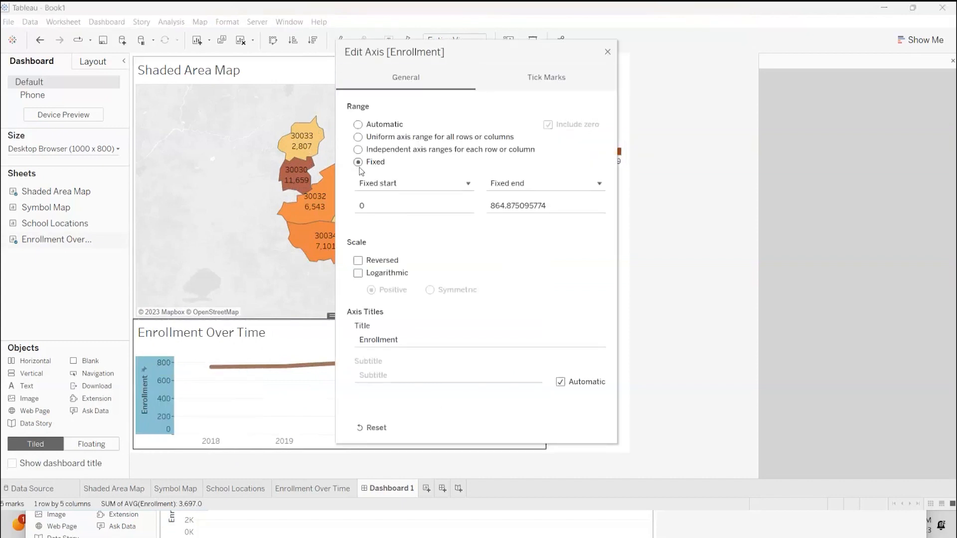
click(608, 53)
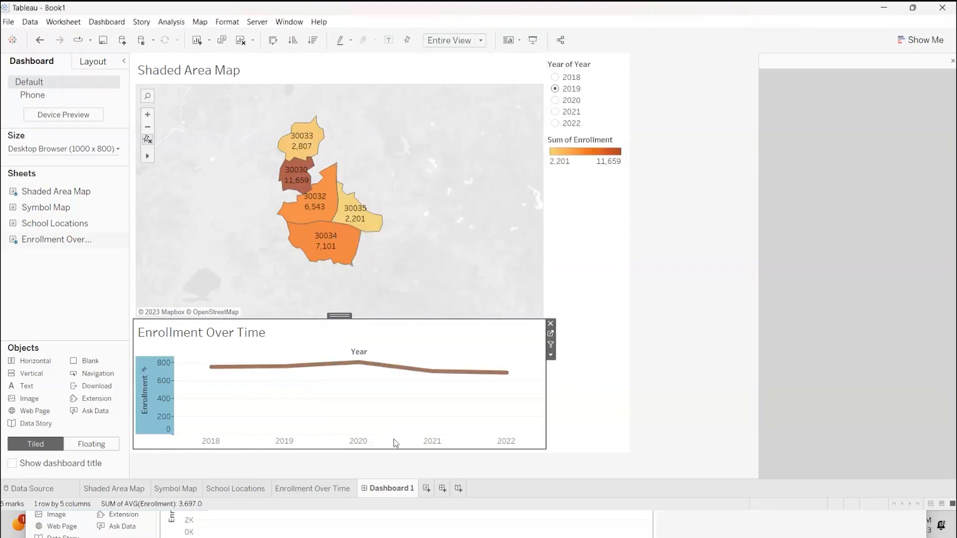
Select individual zip code areas on the dashboard map to check whether the line chart responds
click(334, 281)
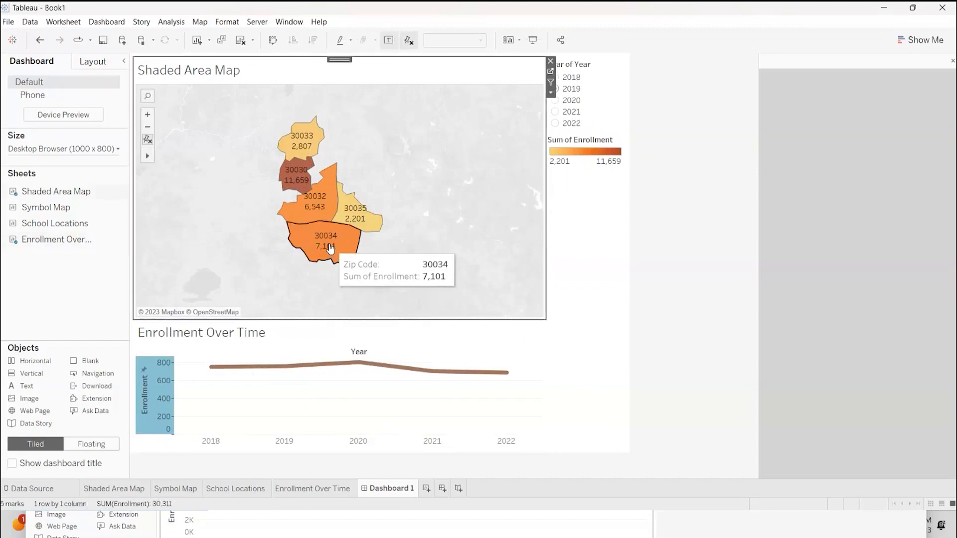
click(322, 232)
click(306, 197)
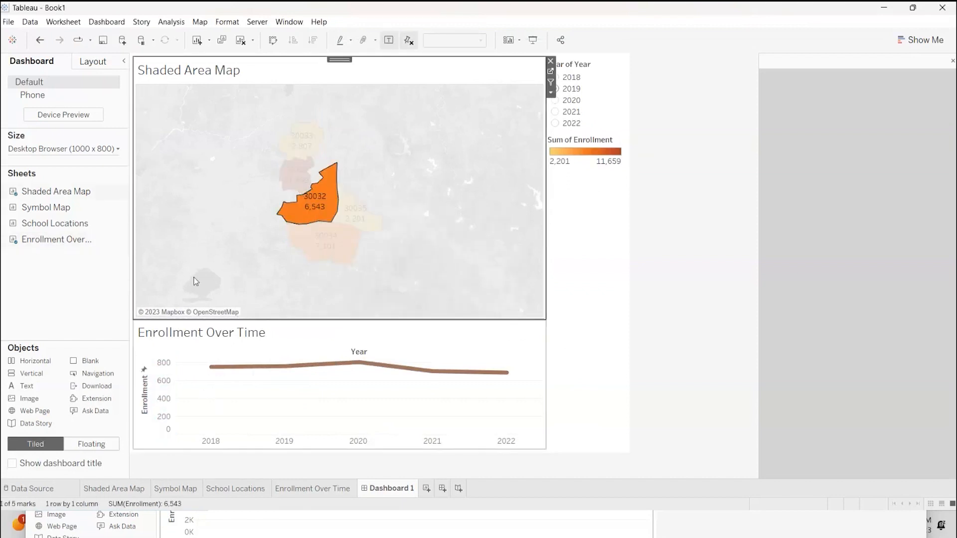
click(299, 189)
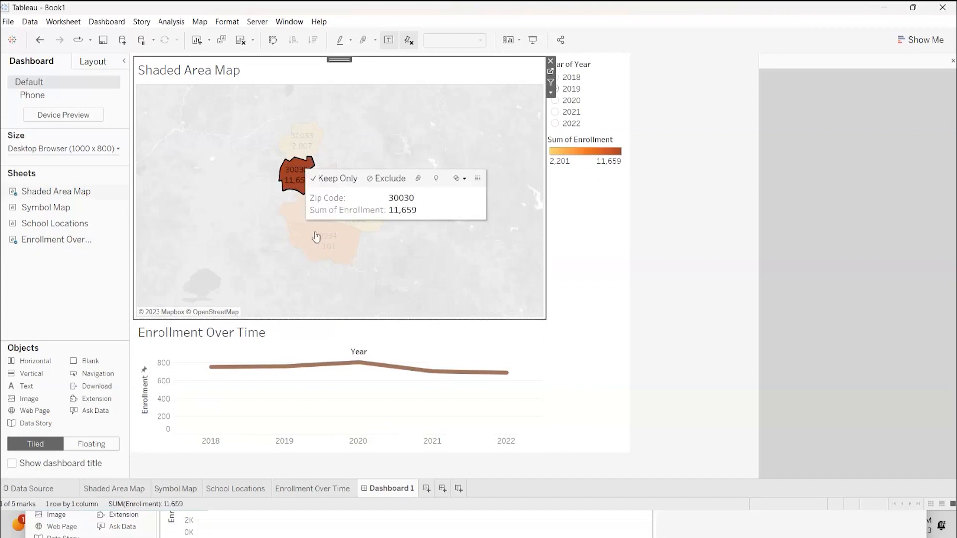
click(315, 234)
click(307, 199)
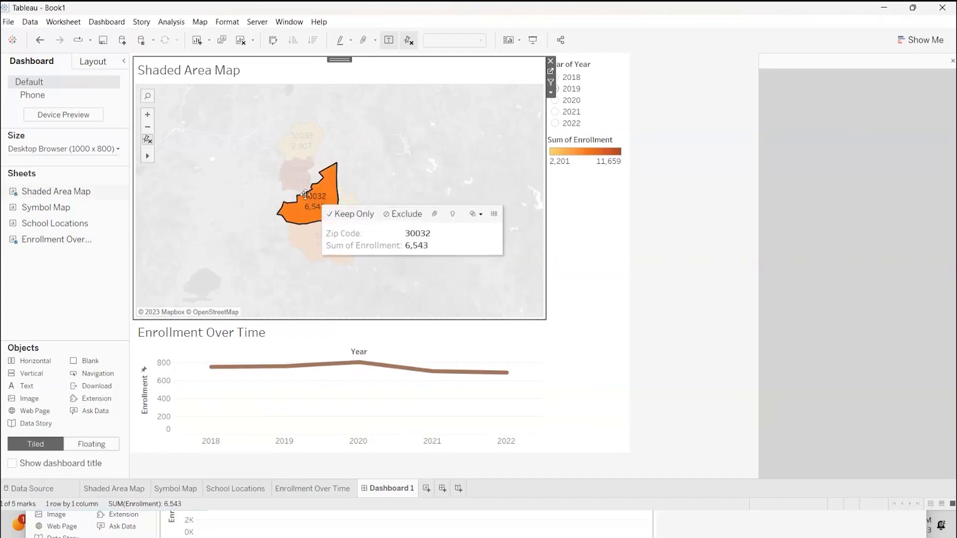
click(299, 176)
click(234, 378)
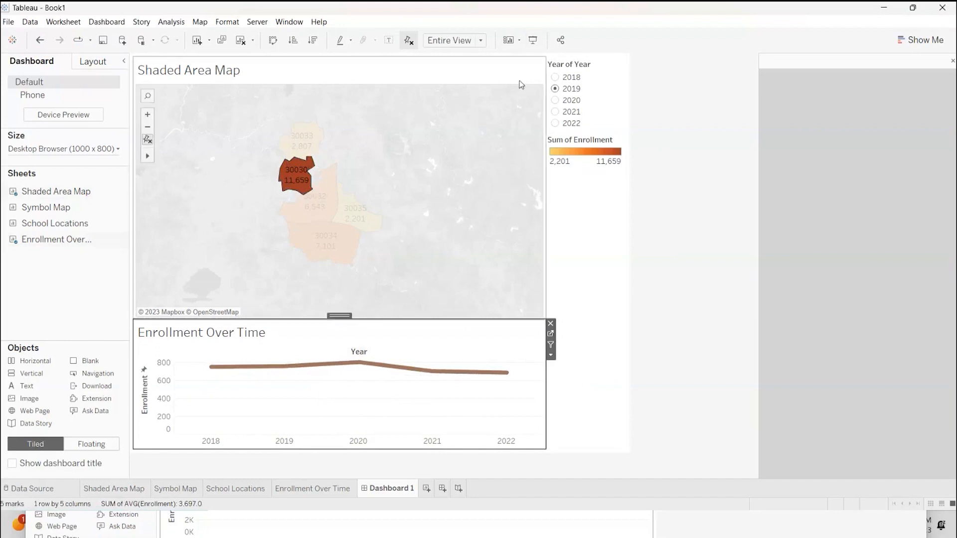
Clear the zip code selection and set the Shaded Area Map to be used as a filter on the dashboard
click(526, 68)
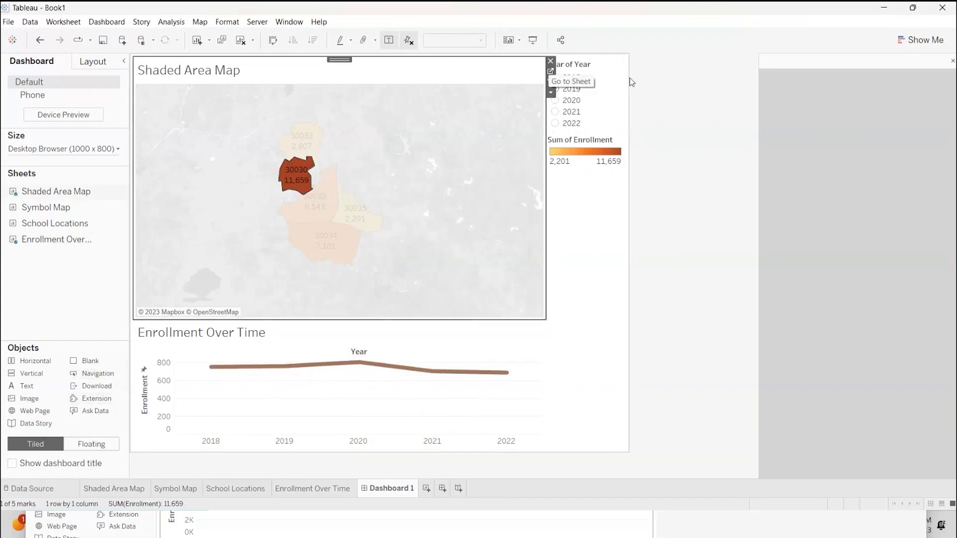
click(551, 93)
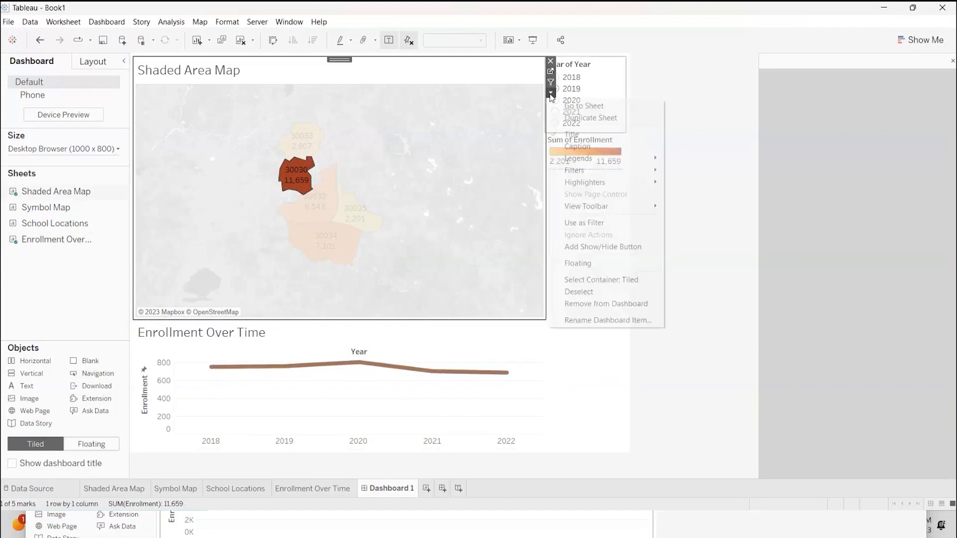
click(504, 72)
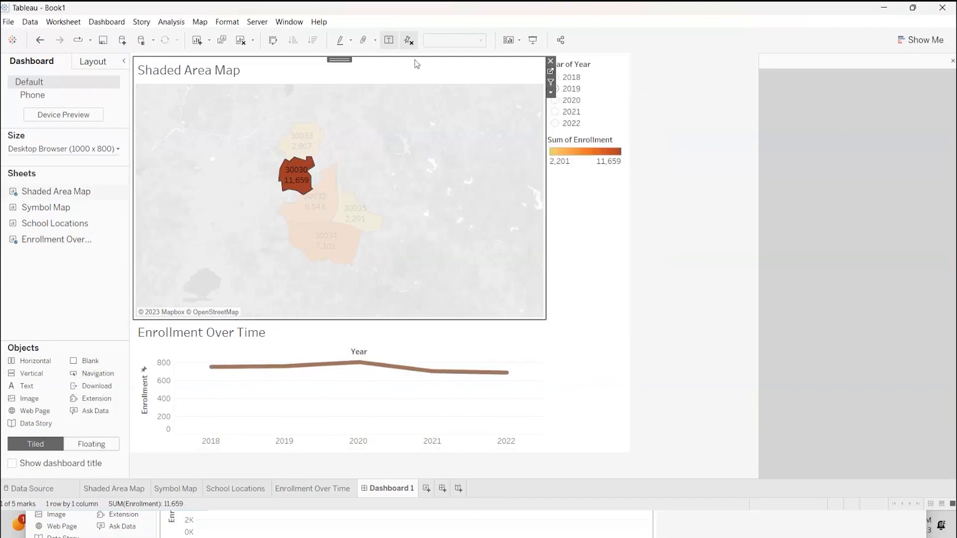
click(474, 163)
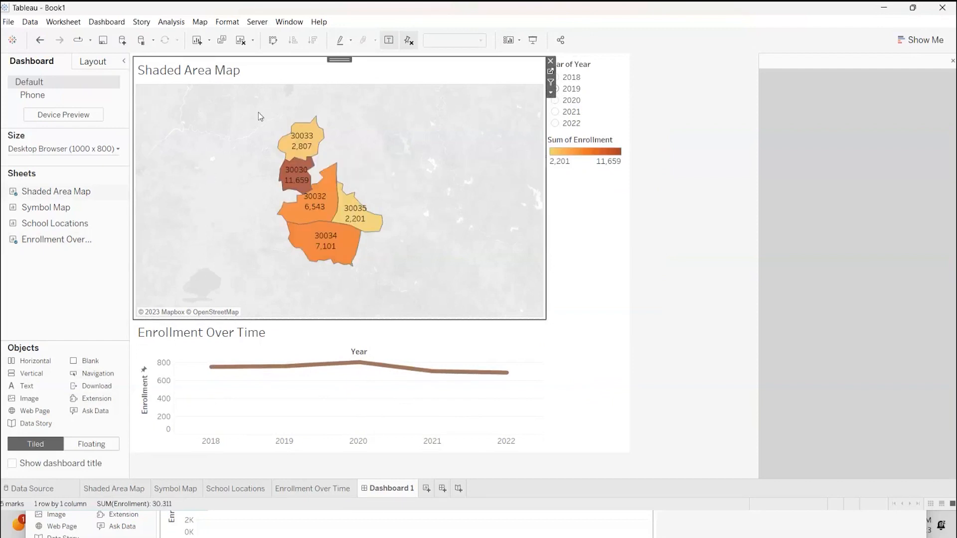
click(551, 93)
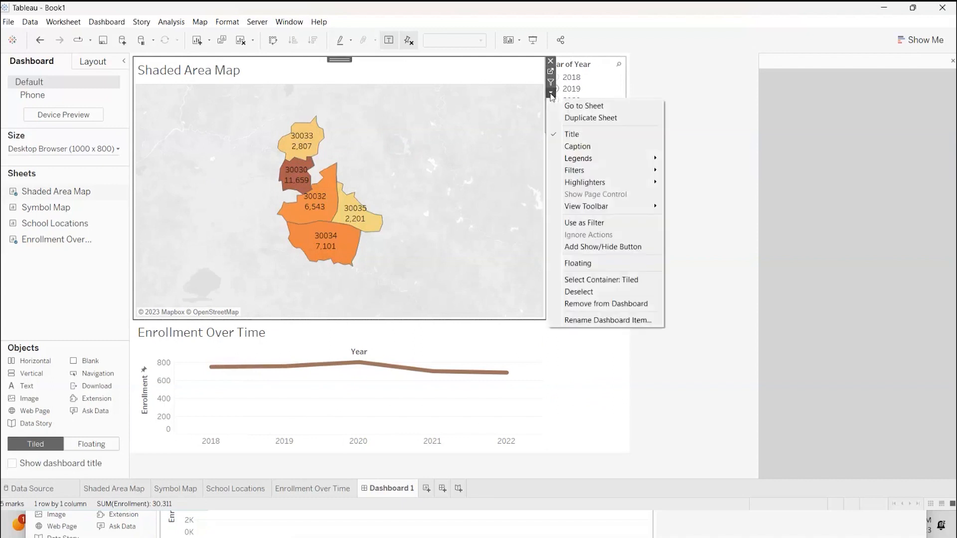
click(578, 223)
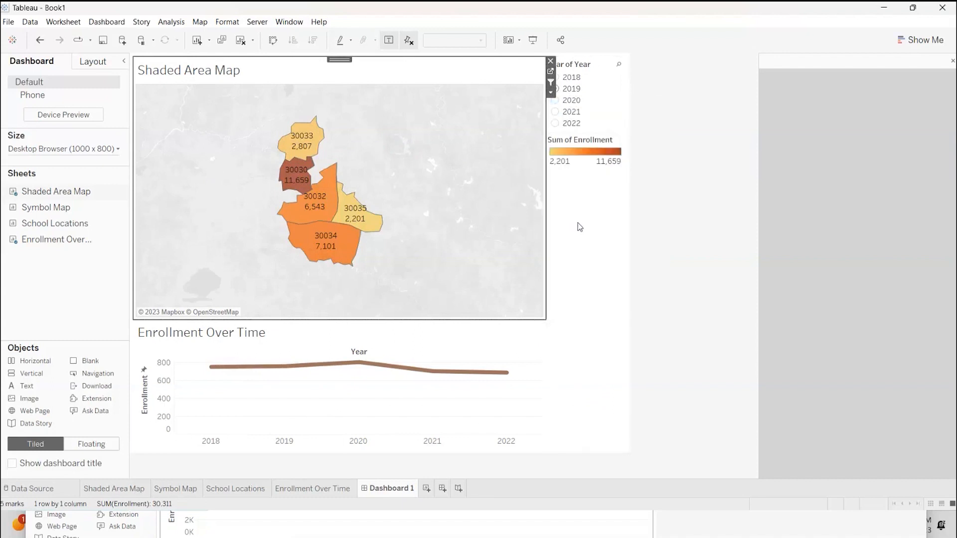
Select one zip code area after another on the map to examine each area's enrollment trend in the line chart
click(321, 210)
click(322, 247)
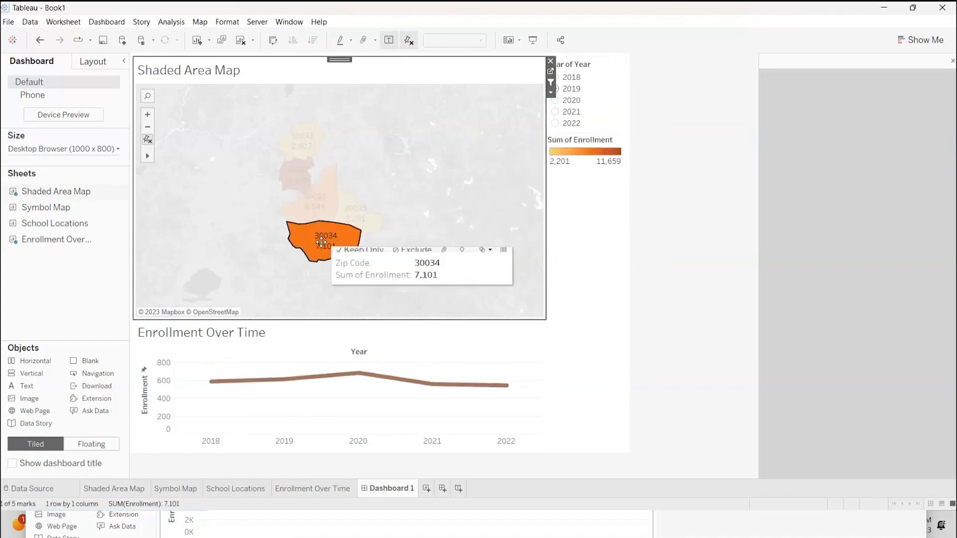
click(299, 178)
click(307, 146)
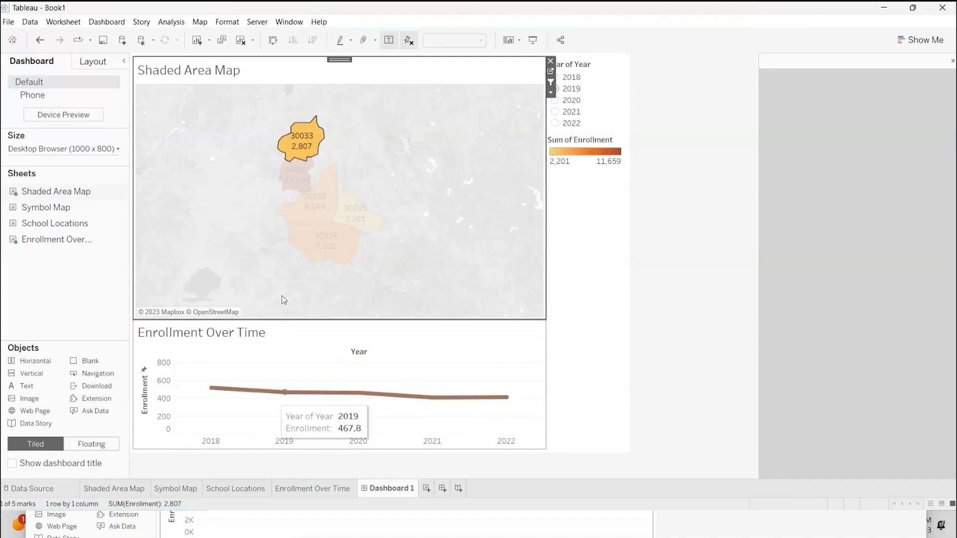
mouse_move(484, 400)
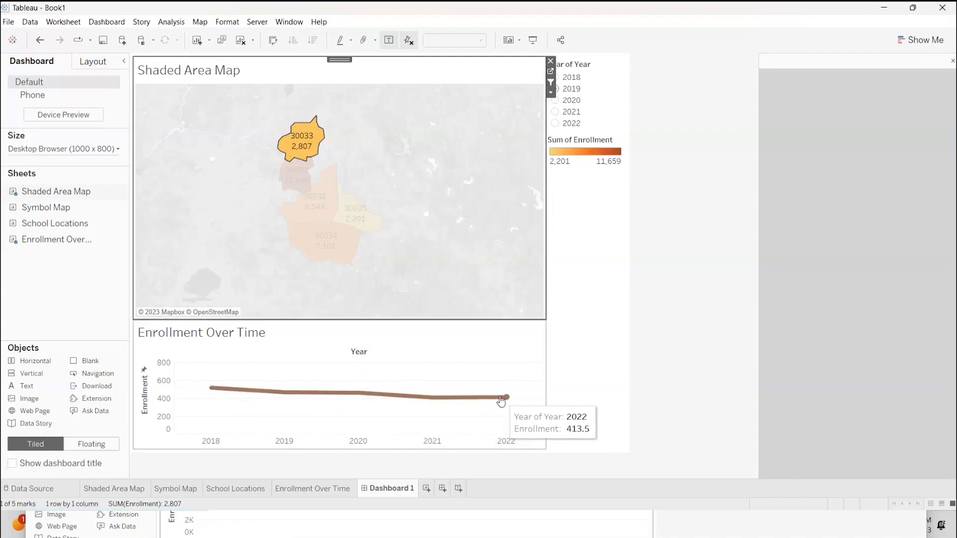
click(347, 261)
click(315, 192)
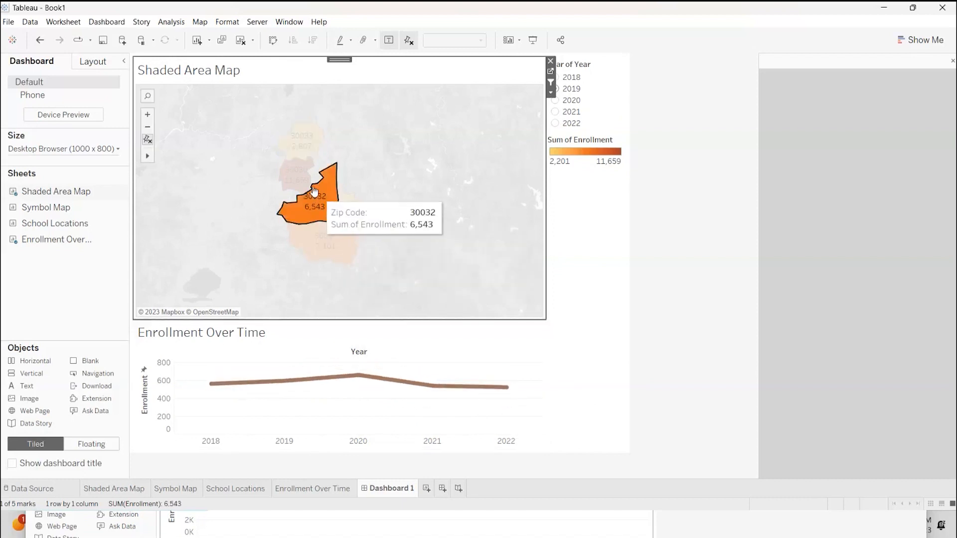
click(297, 177)
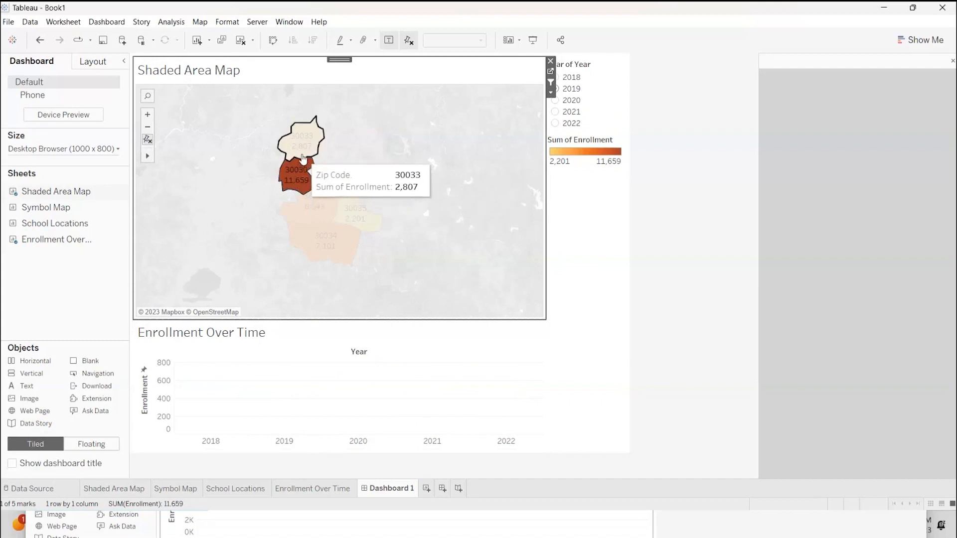
click(302, 158)
click(344, 215)
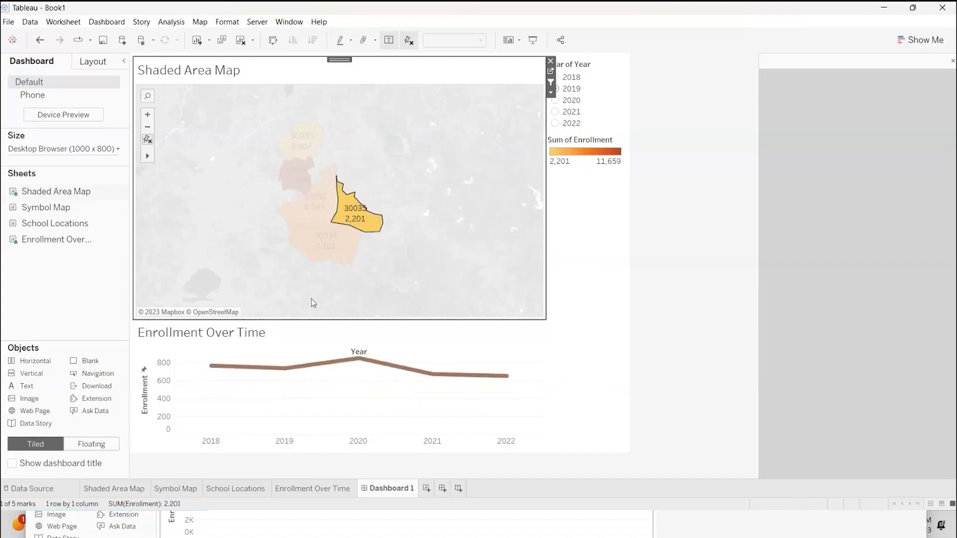
Customize the Year filter in the Shaded Area Map worksheet to show the All value
click(127, 489)
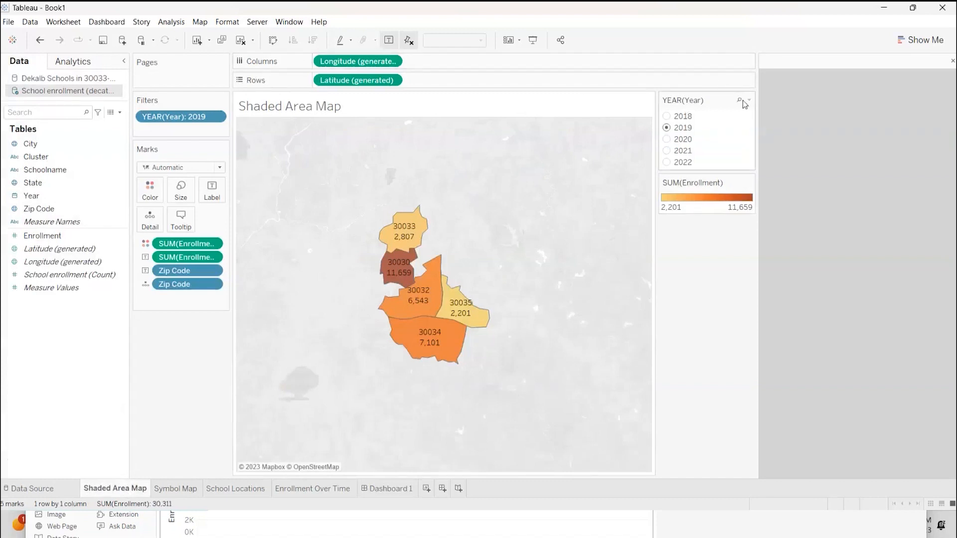
click(749, 100)
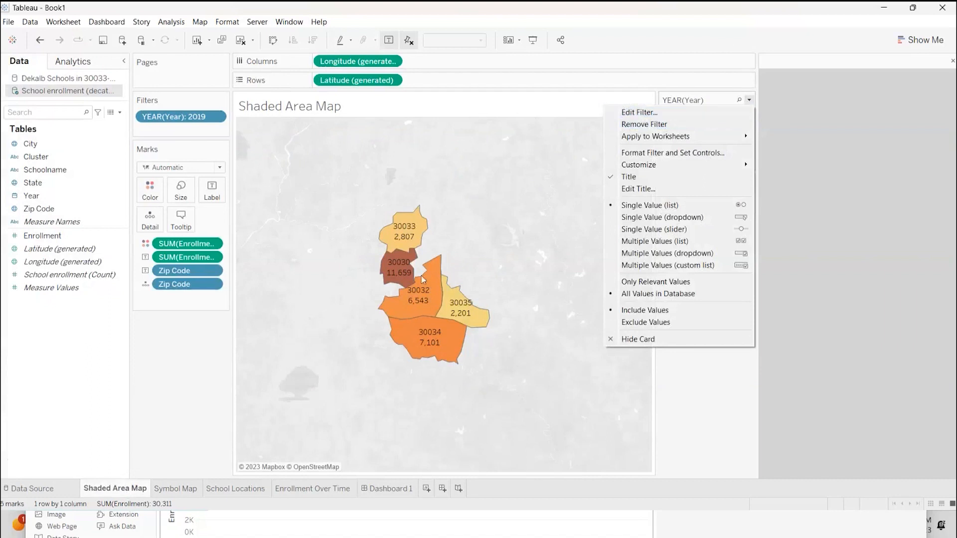
mouse_move(663, 171)
click(789, 165)
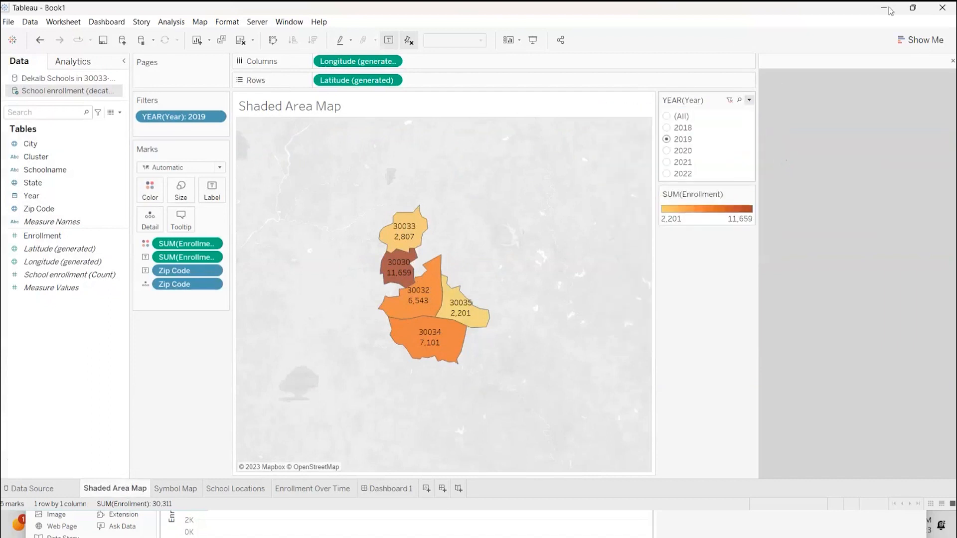
Compare the Year filter's options on the dashboard with those on the Shaded Area Map worksheet
click(388, 493)
click(573, 299)
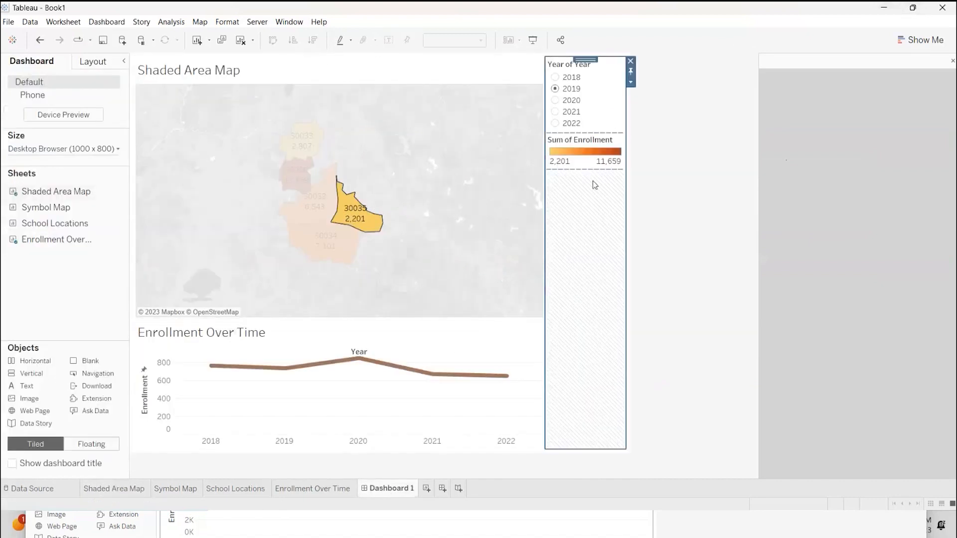
click(456, 161)
click(571, 110)
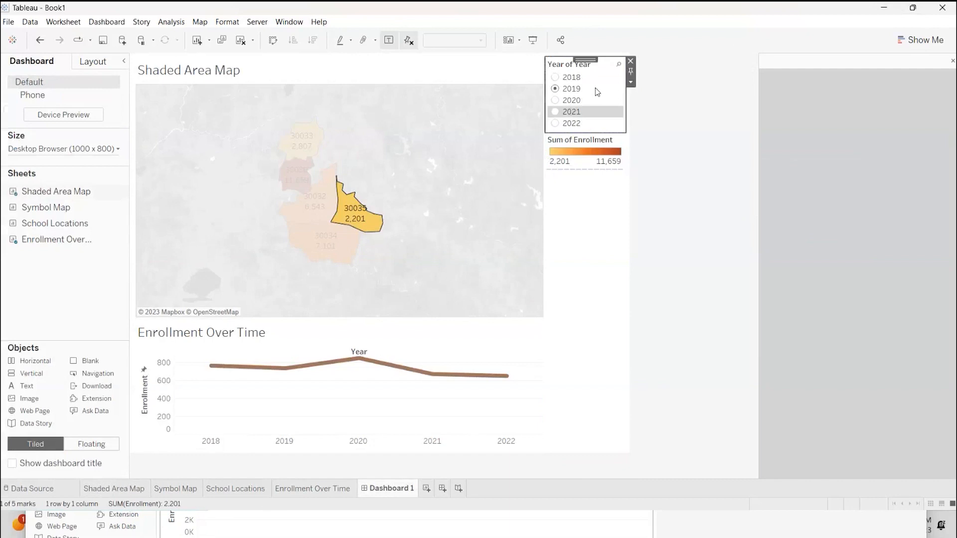
click(120, 491)
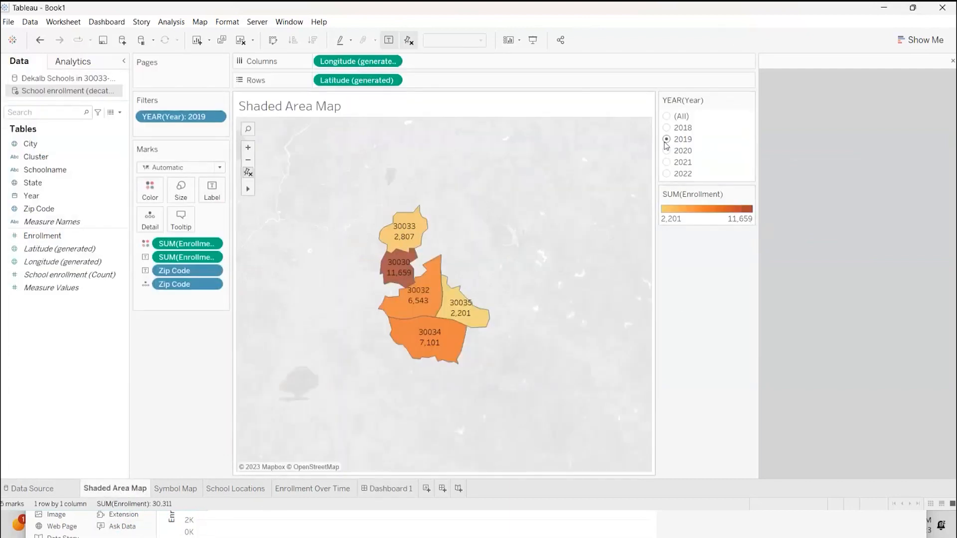
click(388, 490)
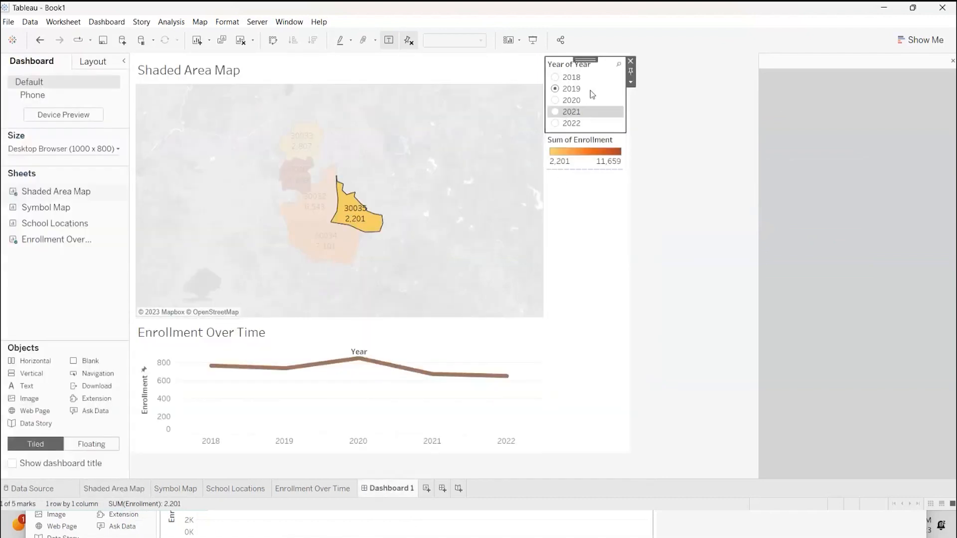
Select zip code 30033 on the map and switch the Year filter to 2018 to compare the map with the line chart
click(319, 147)
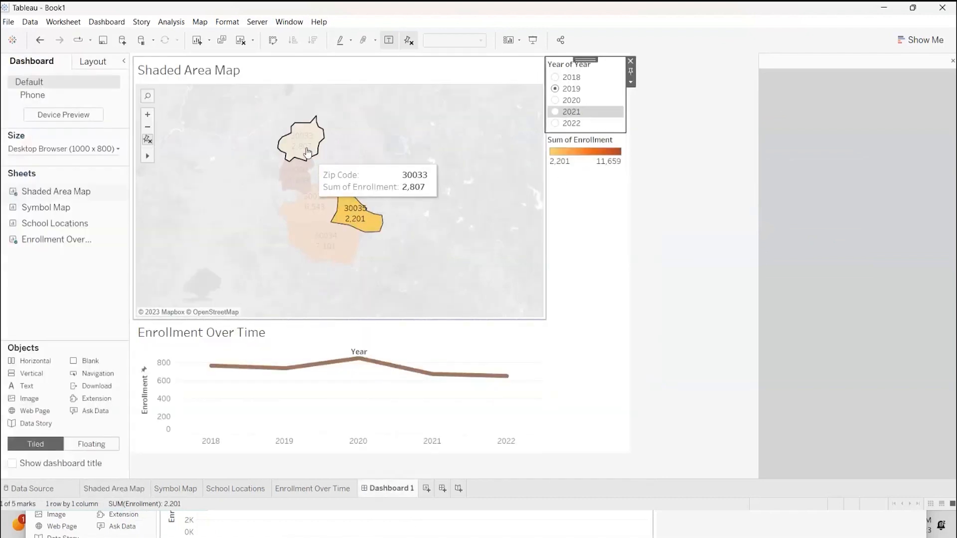
click(565, 125)
click(557, 78)
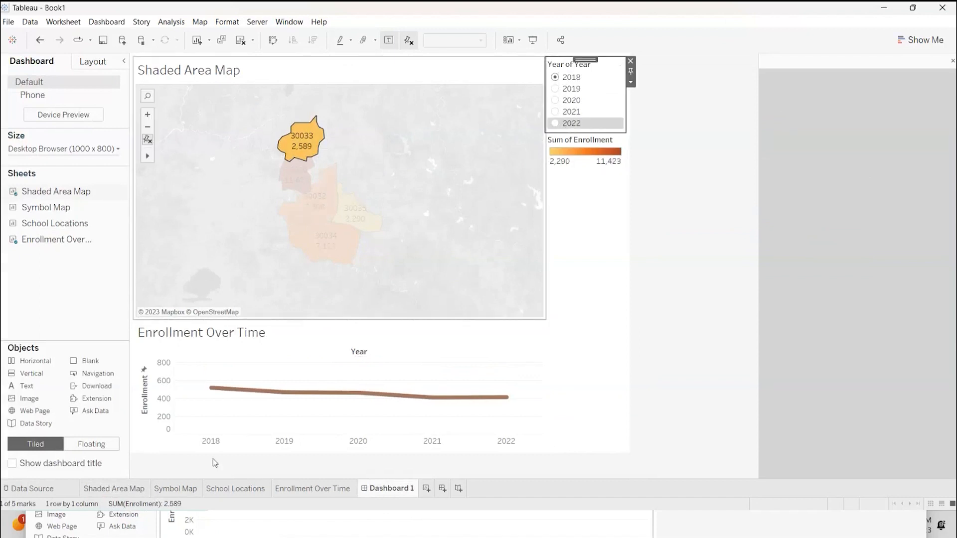
click(379, 187)
Reposition the Shaded Area Map above the Enrollment Over Time chart and enlarge its height on the dashboard
mouse_move(334, 59)
mouse_down()
mouse_move(273, 103)
mouse_move(29, 197)
mouse_move(384, 185)
mouse_up()
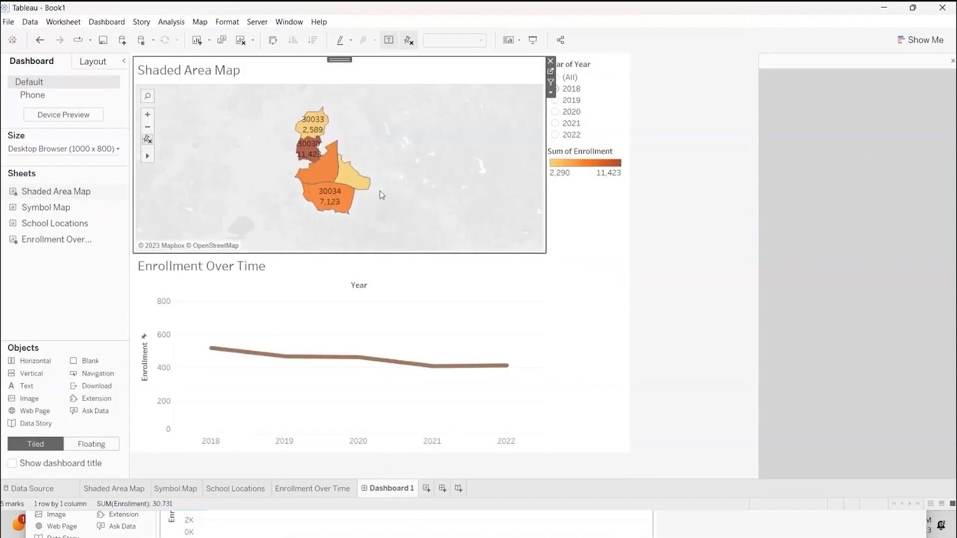
scroll(381, 195, up, 2)
drag(372, 254, 370, 344)
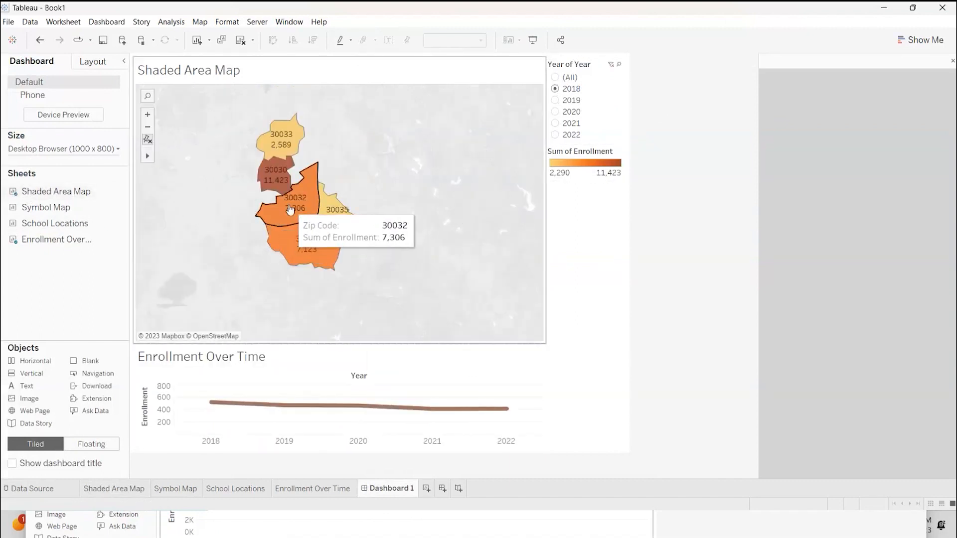
Set the Shaded Area Map to be used as a filter and set the Year filter to All
click(561, 79)
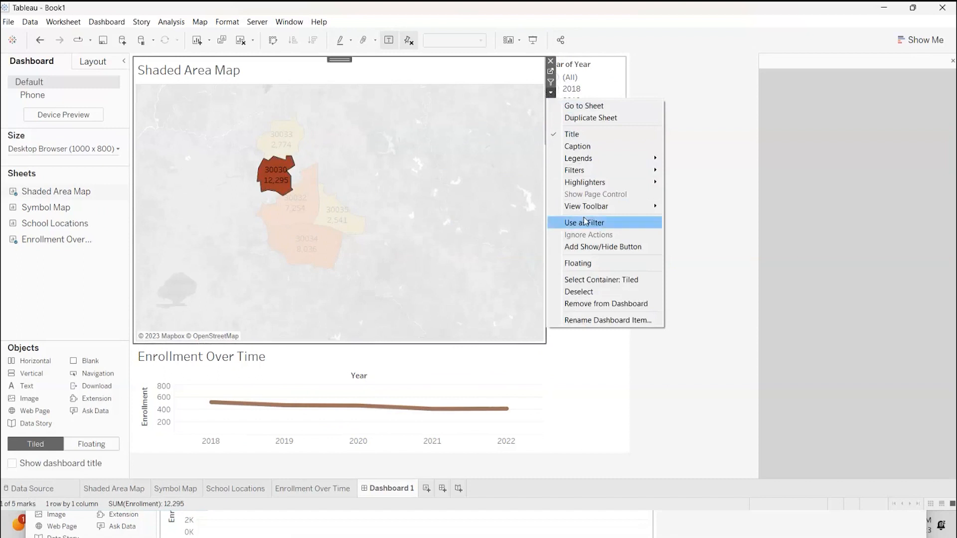
click(586, 223)
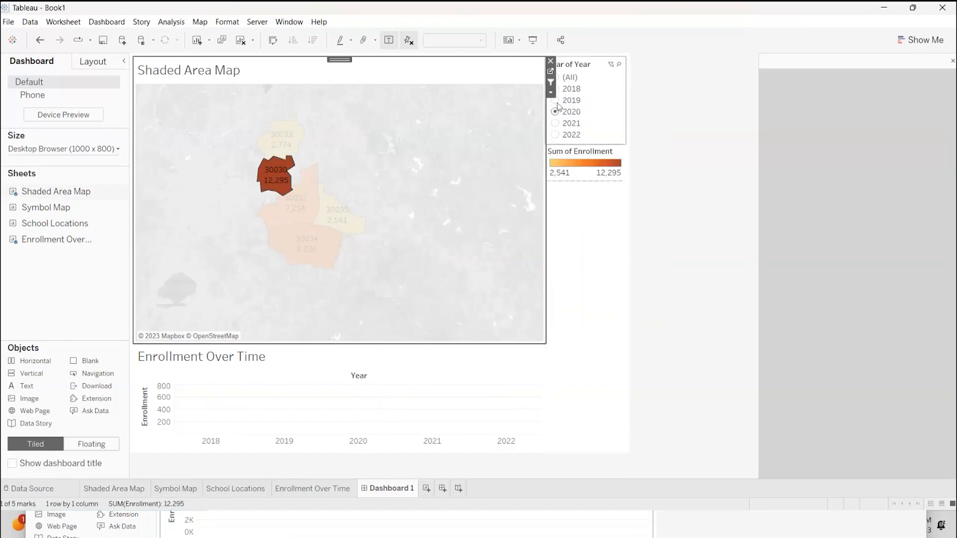
click(556, 78)
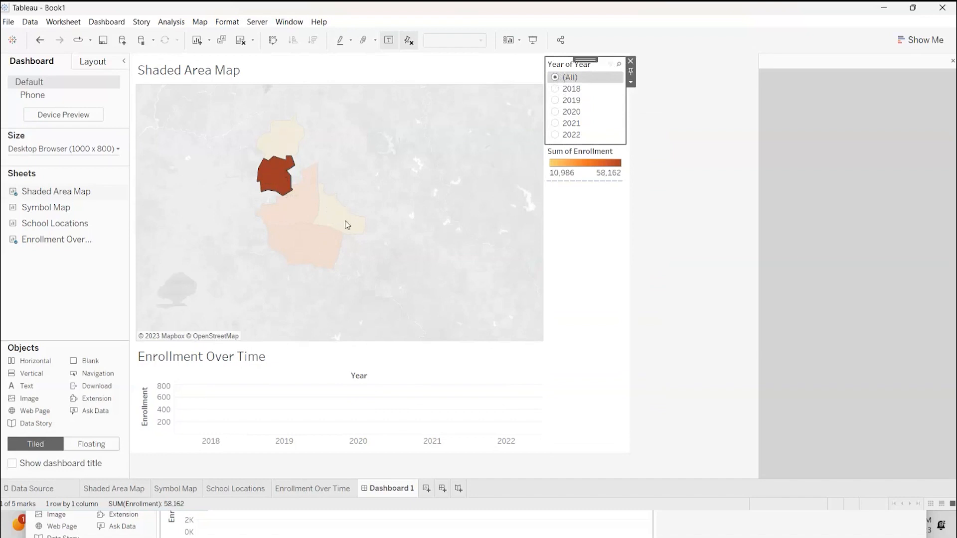
Select zip codes 30032, 30033 and 30034 and switch the year to 2022 and 2020 to check the line chart's response
click(299, 212)
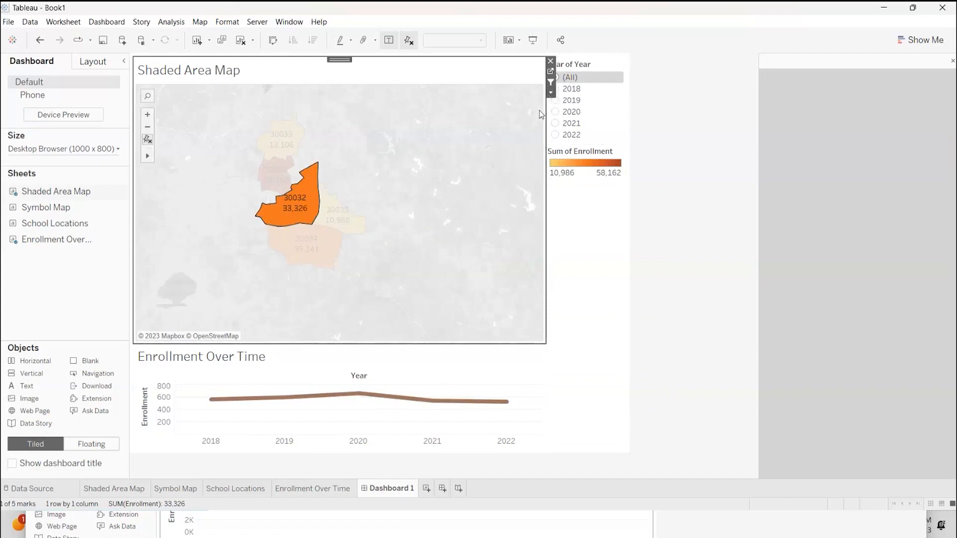
click(278, 138)
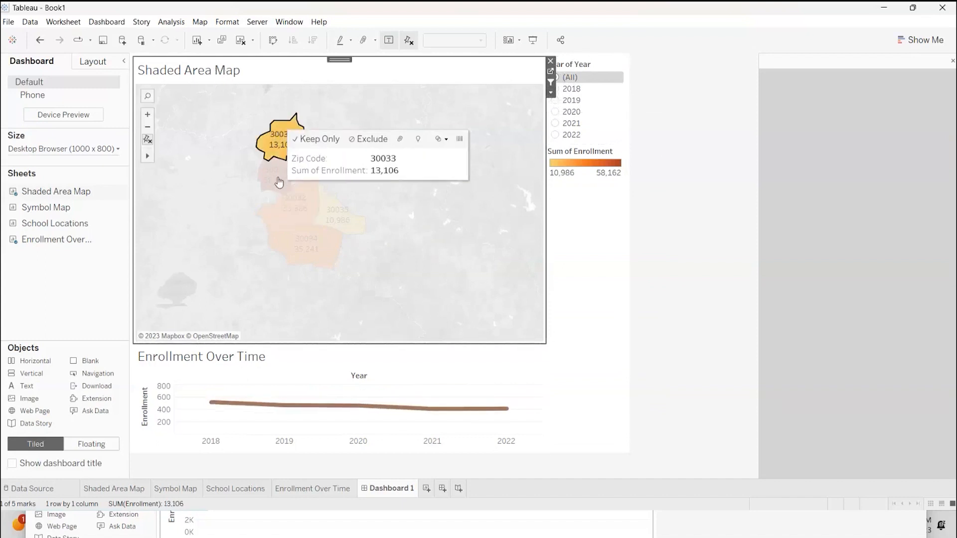
click(556, 136)
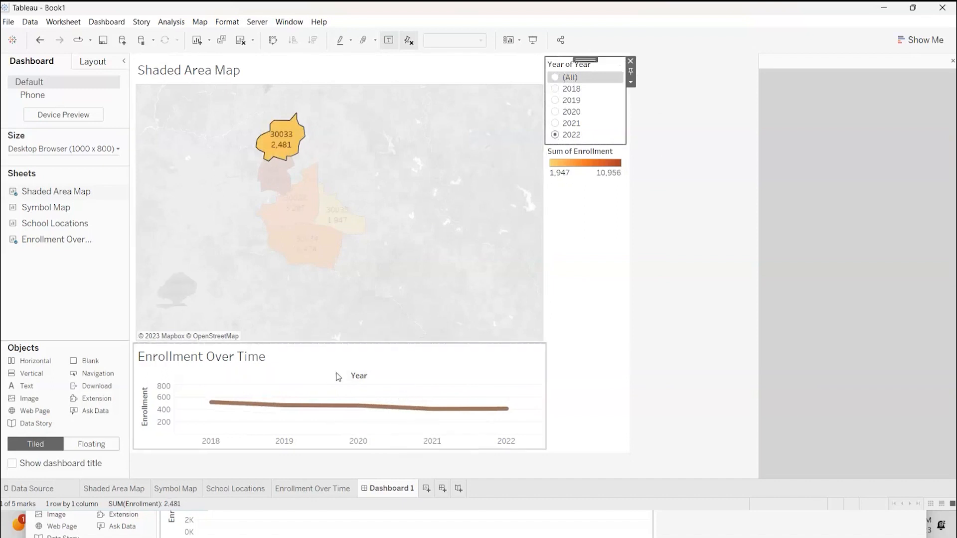
click(555, 112)
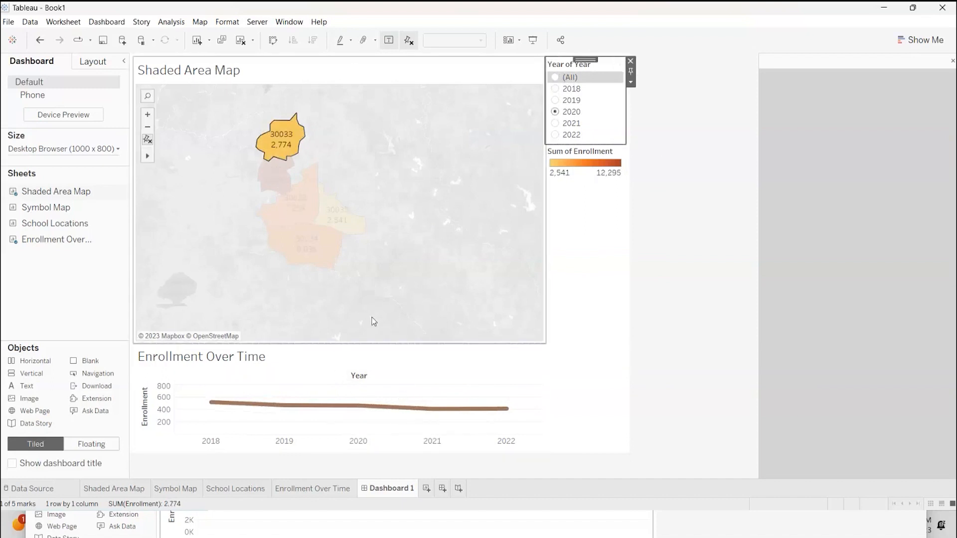
click(325, 250)
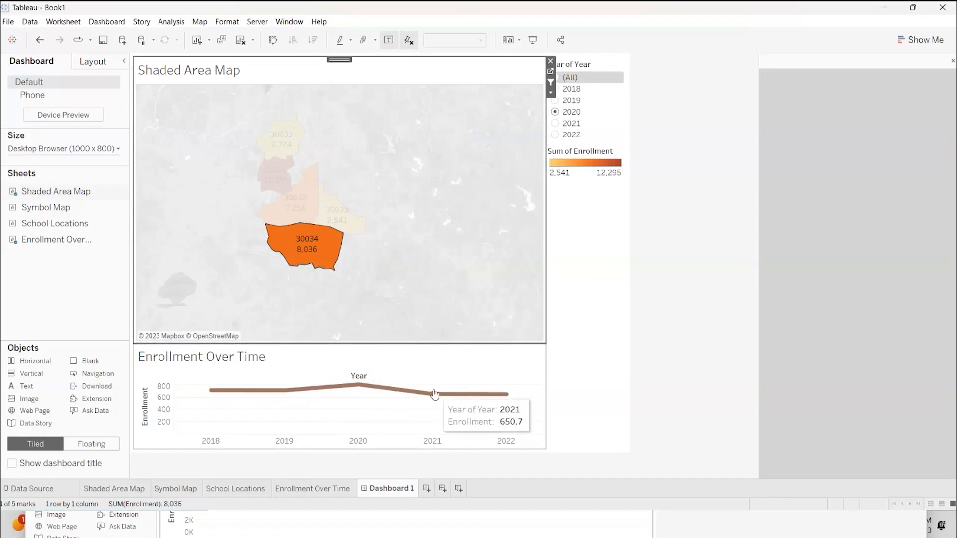
click(300, 198)
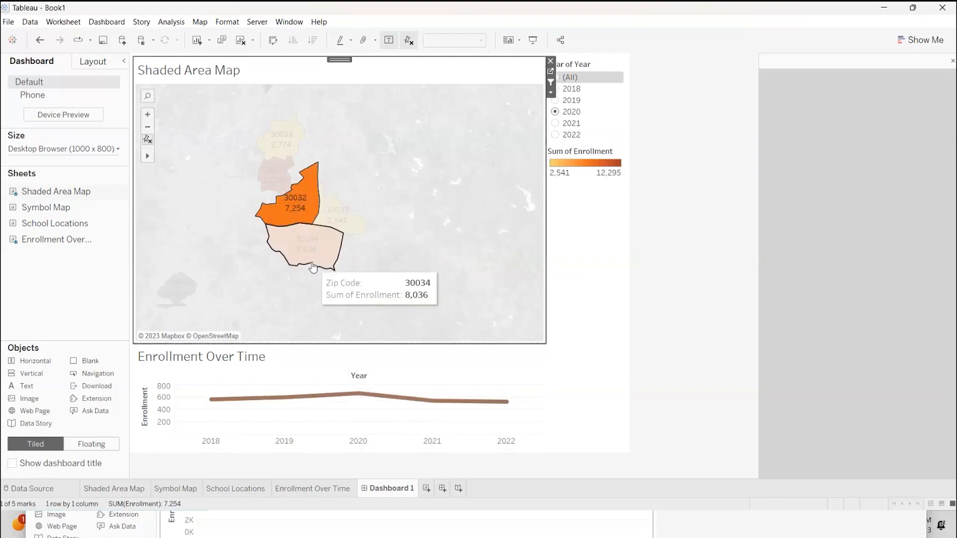
click(613, 339)
click(517, 383)
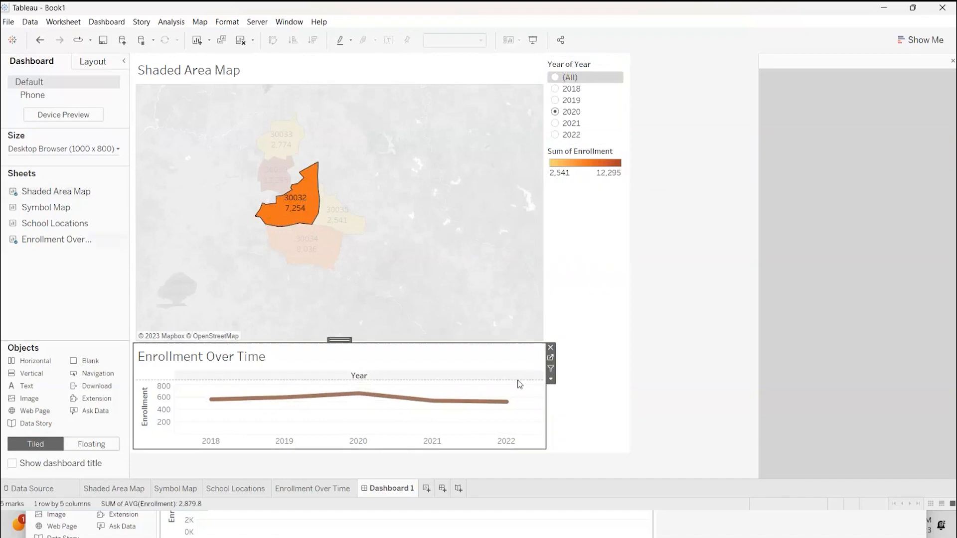
click(612, 381)
click(693, 364)
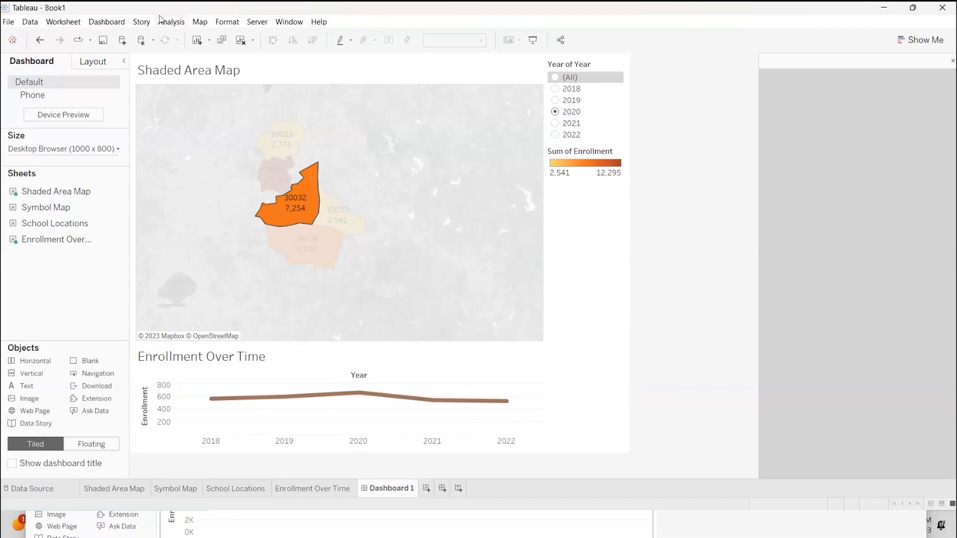
Select zip code 30030 to check its enrollment trend, and look through the options of the Year filter
click(281, 175)
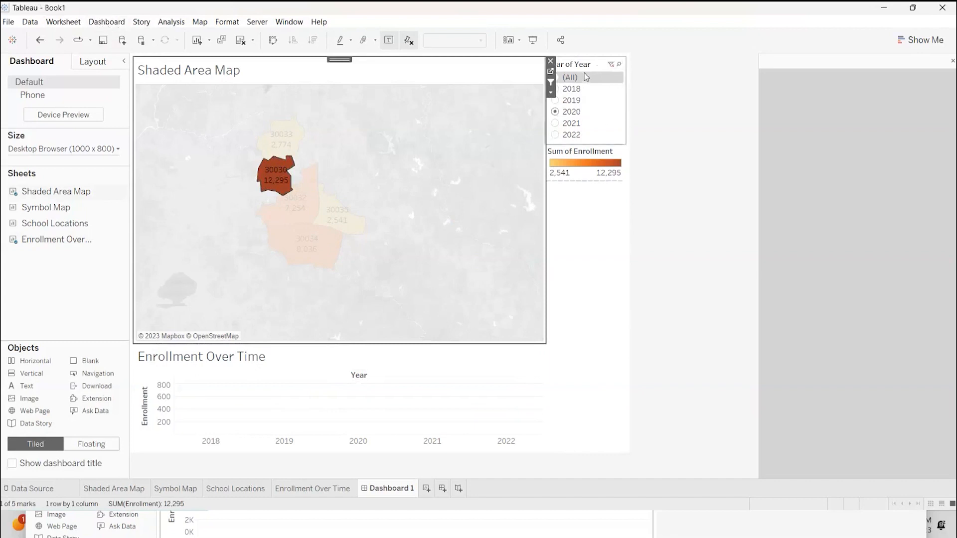
click(593, 64)
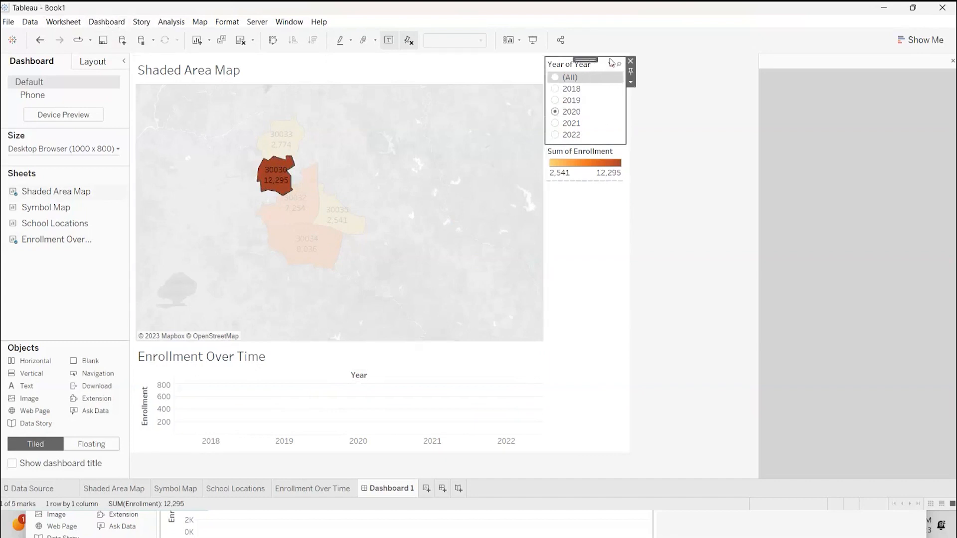
click(631, 82)
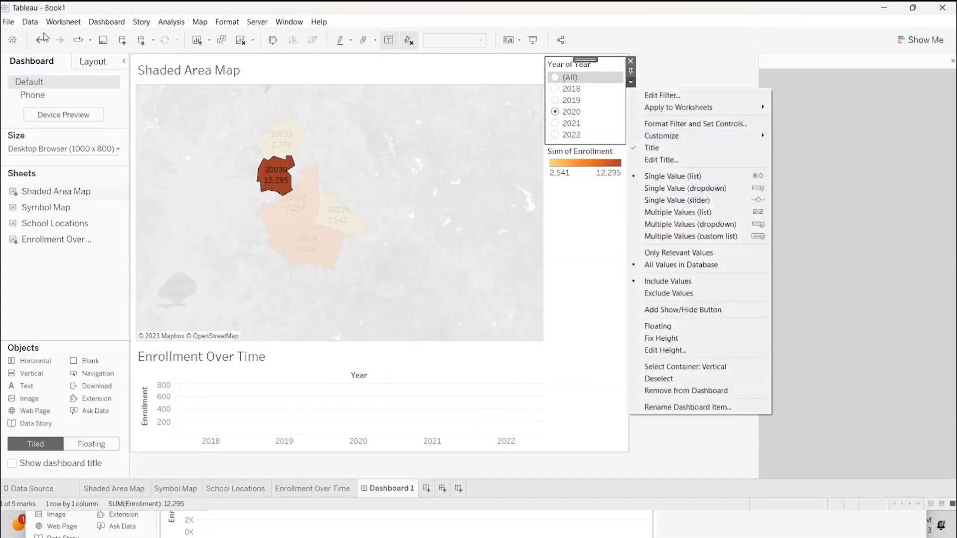
Edit the dashboard's generated filter action from the Shaded Area Map so that it runs on Hover
click(108, 22)
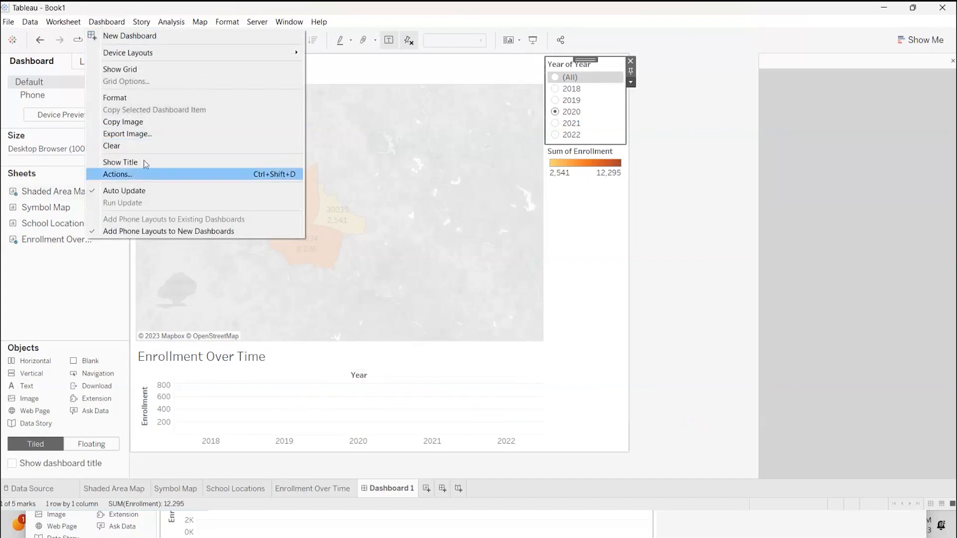
click(123, 177)
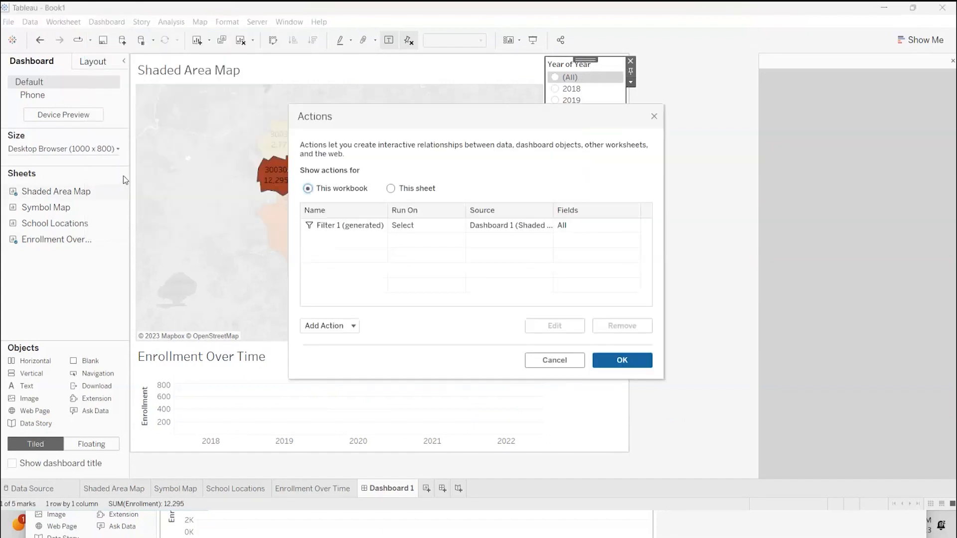
click(346, 228)
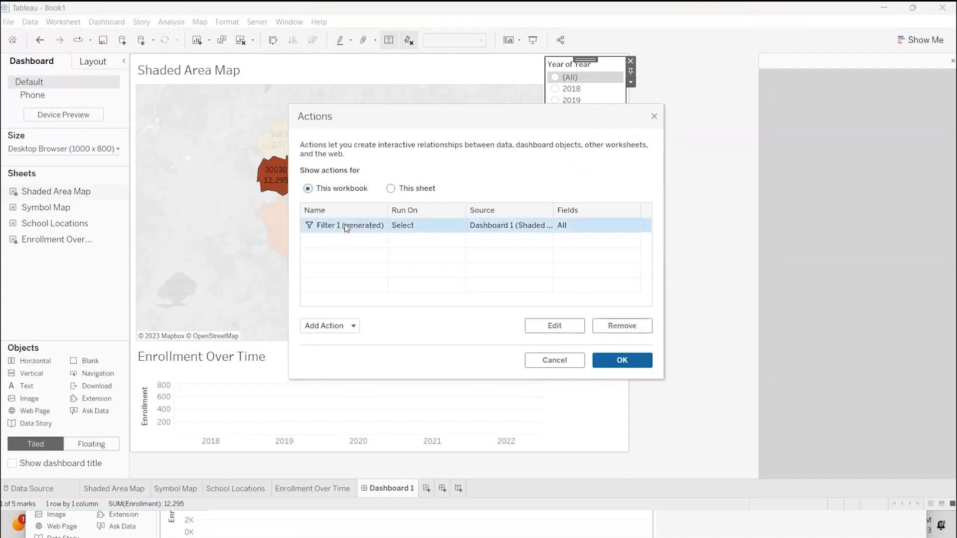
click(572, 333)
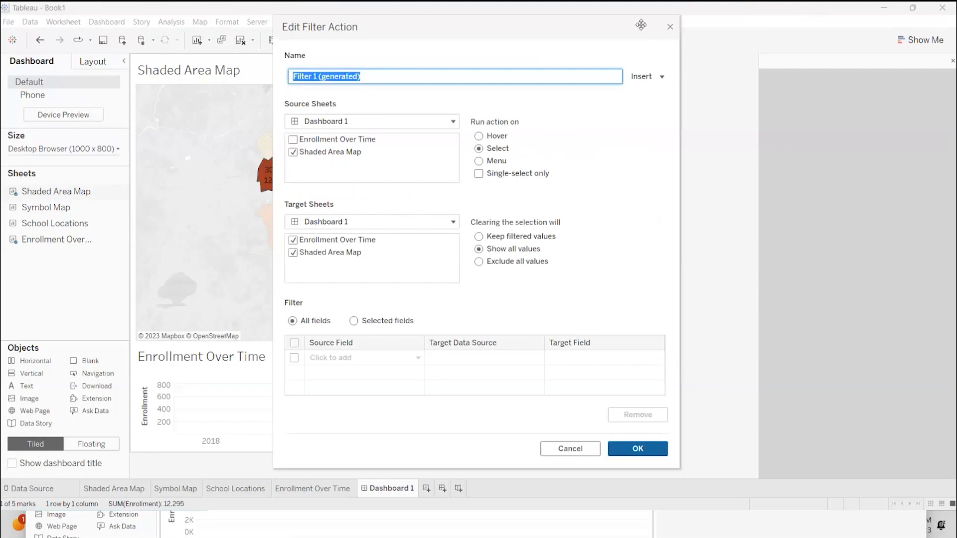
click(675, 129)
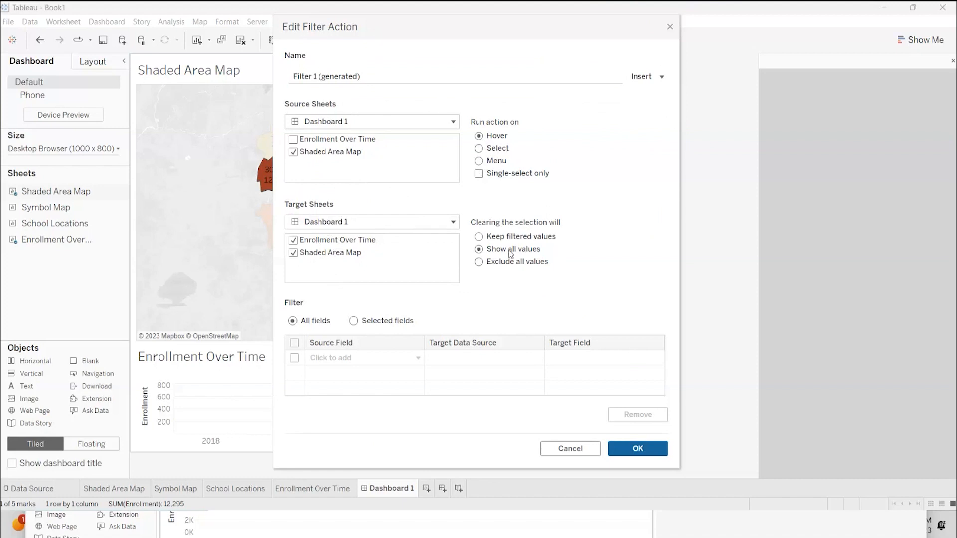
click(637, 450)
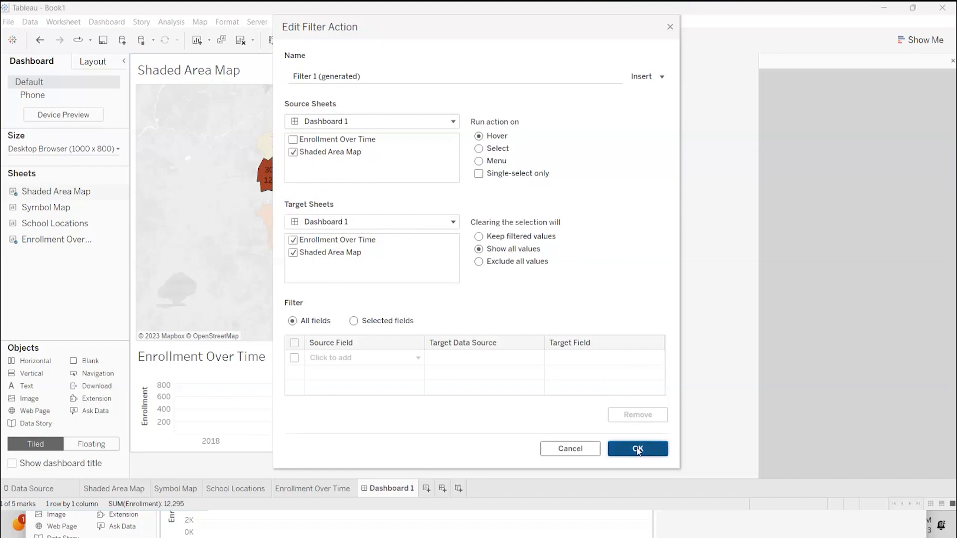
click(638, 364)
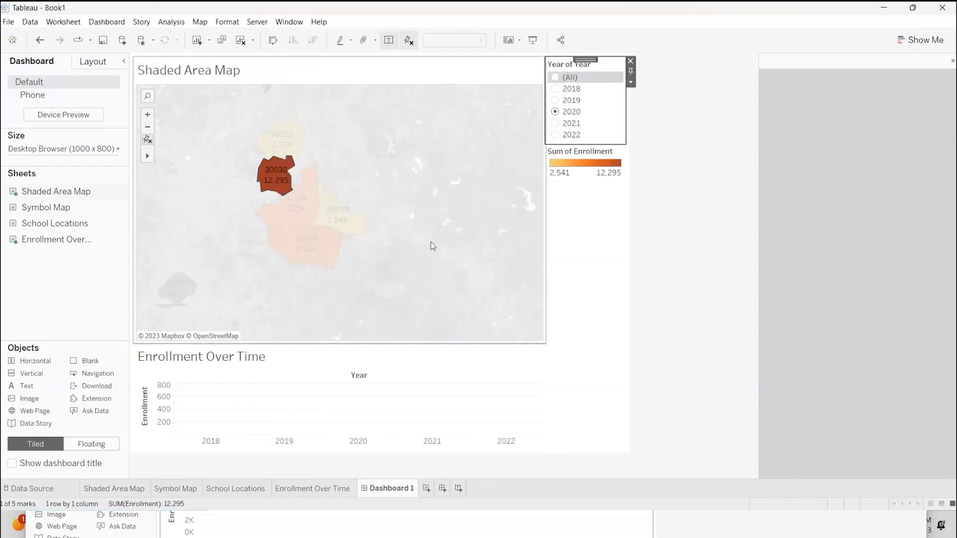
Try the map's filter action on several zip code areas and check how the line chart responds
click(288, 233)
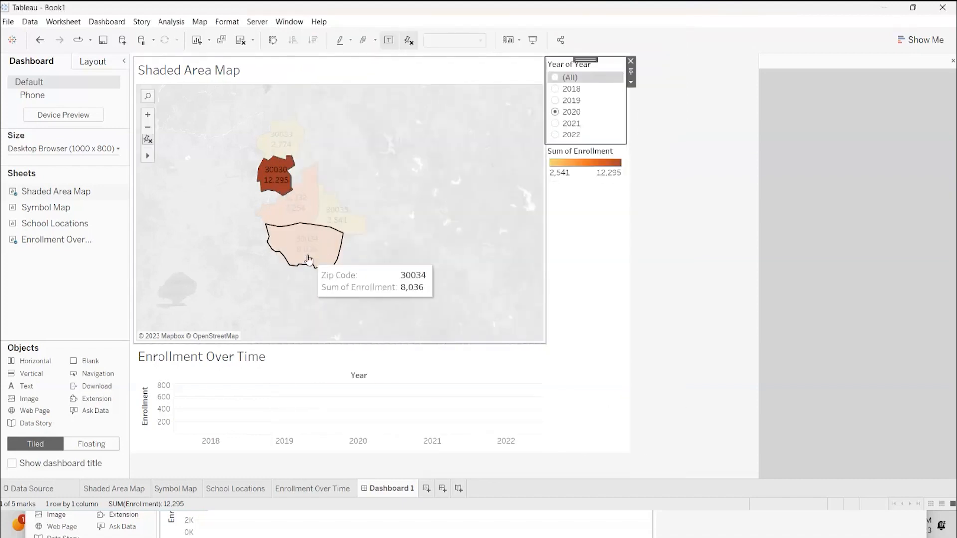
click(275, 211)
click(233, 204)
click(278, 183)
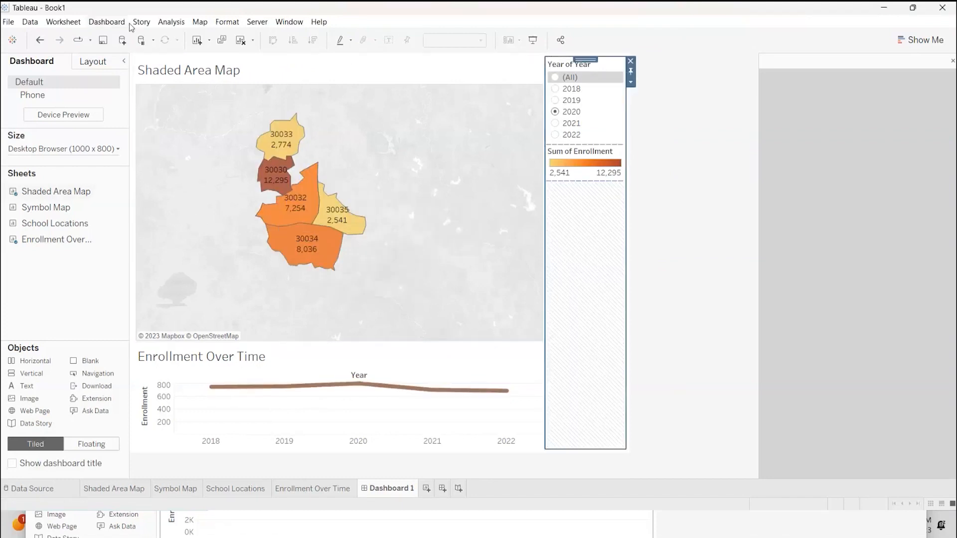
Make the dashboard's generated filter action single-select only, with clearing the selection set to show all values
click(116, 24)
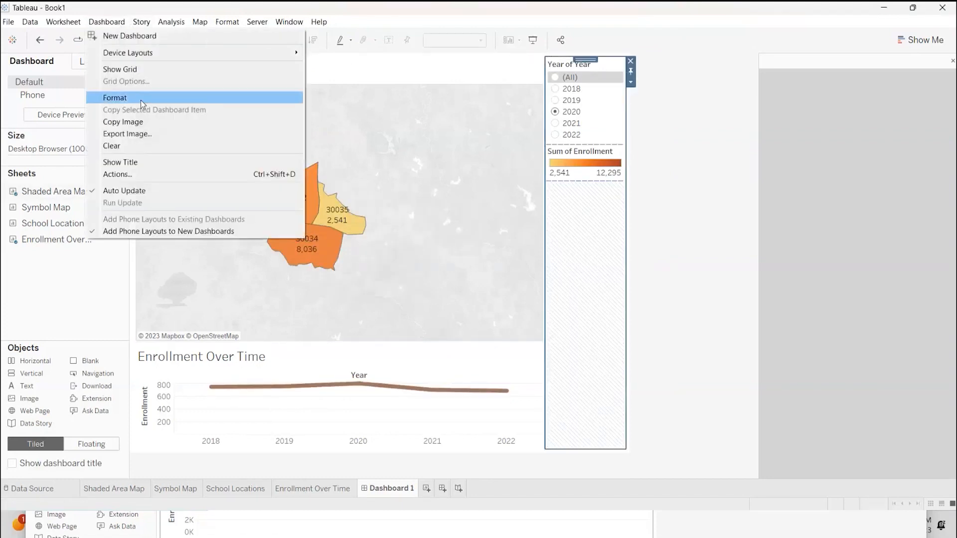
click(125, 174)
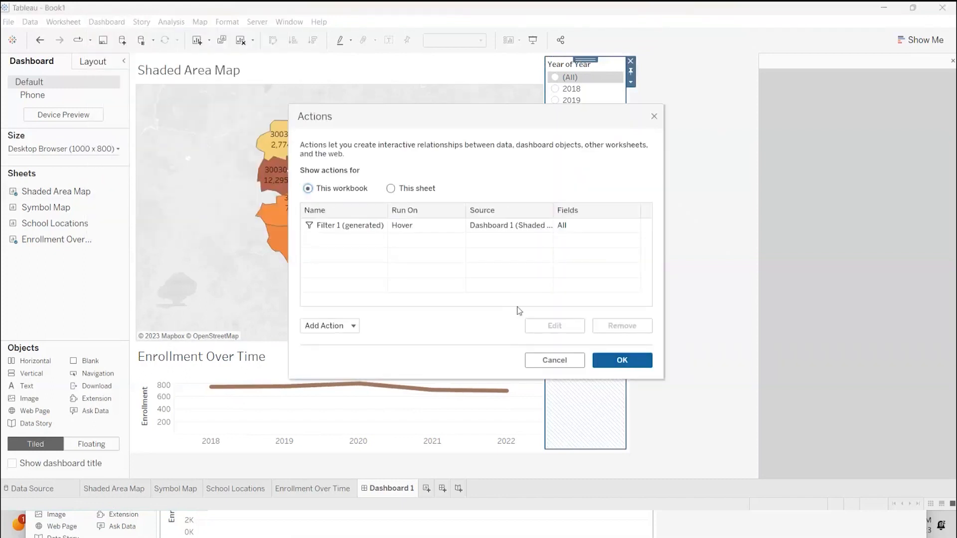
click(425, 230)
click(556, 324)
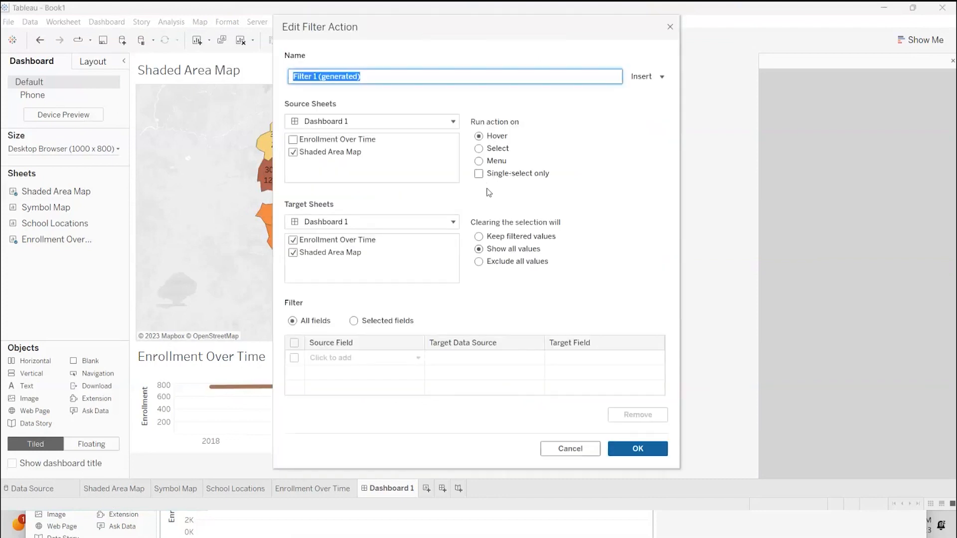
click(481, 174)
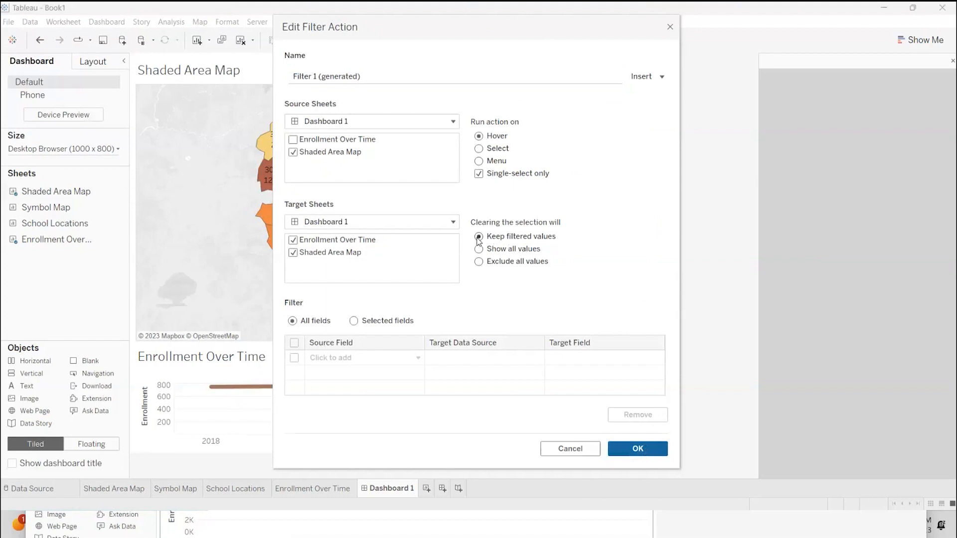
click(478, 249)
click(638, 449)
click(621, 361)
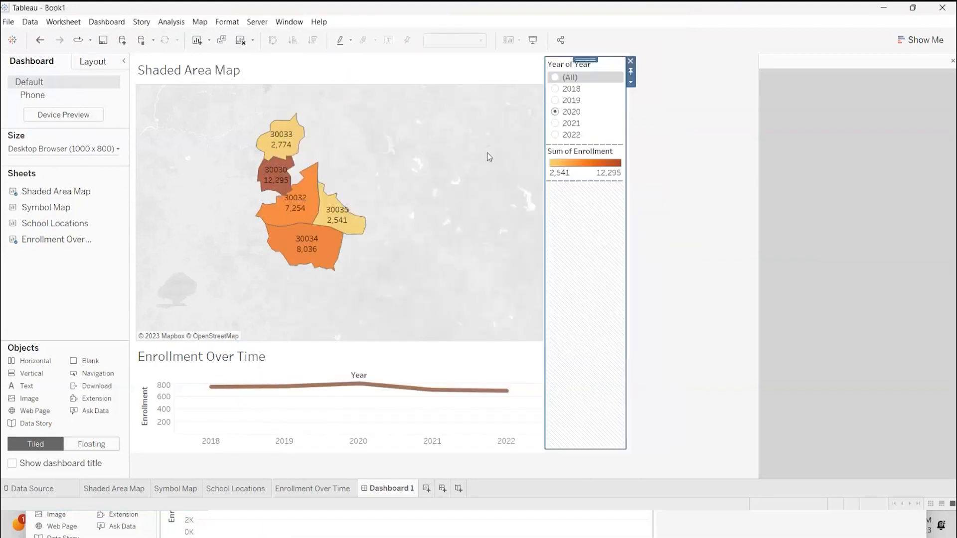
Check the line chart's response on the map for zip codes 30035, 30032 and 30030
mouse_move(352, 221)
click(300, 199)
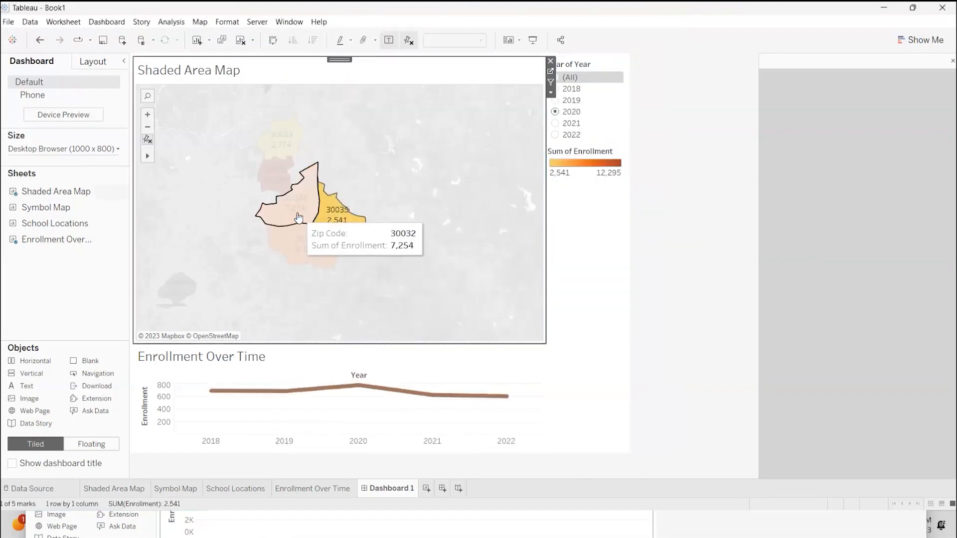
click(282, 178)
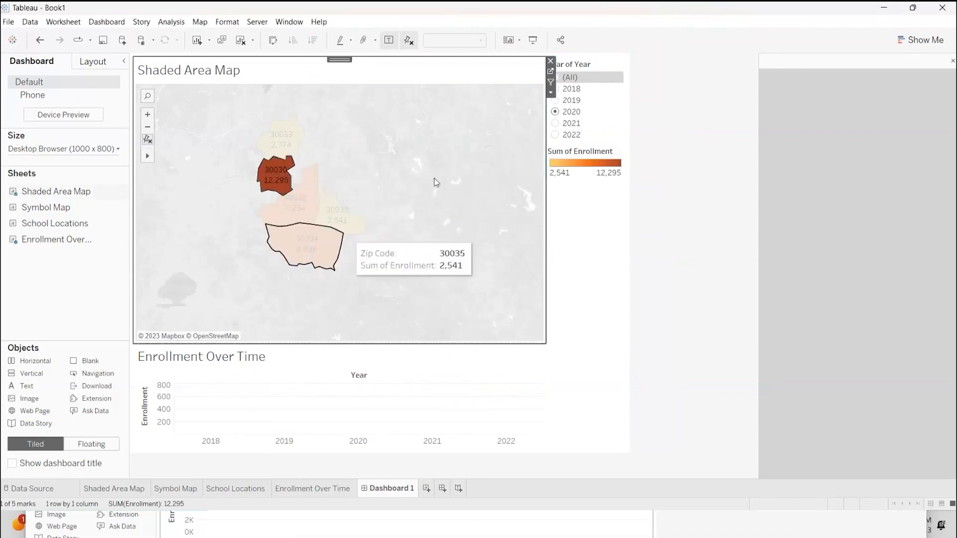
Undo the last change on the dashboard
click(40, 40)
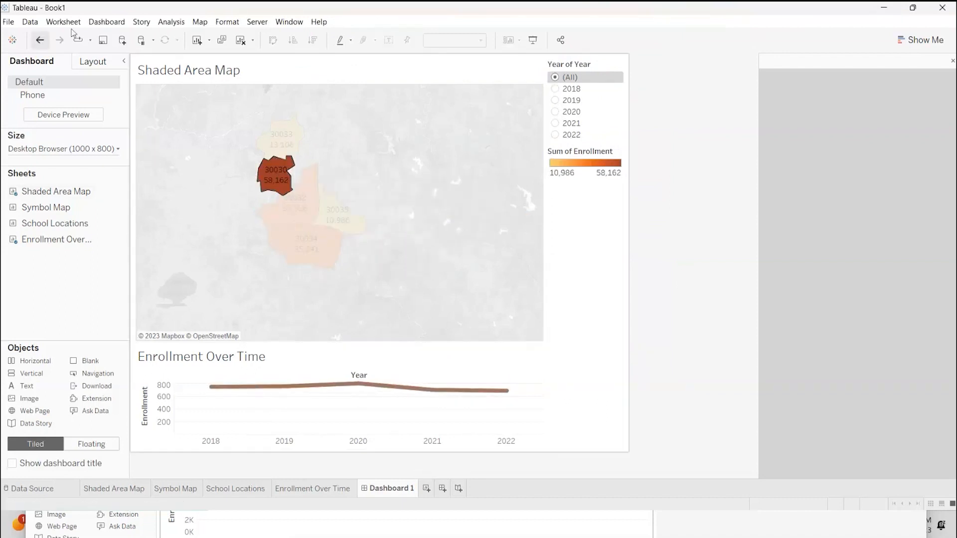
Check which kinds of dashboard actions can be added, and leave the actions list without making changes
click(103, 25)
click(167, 178)
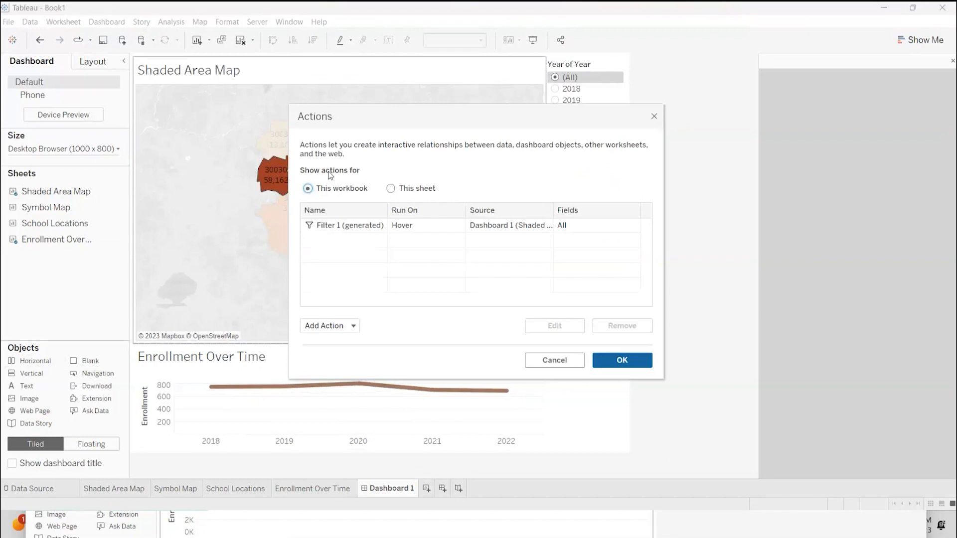
click(359, 328)
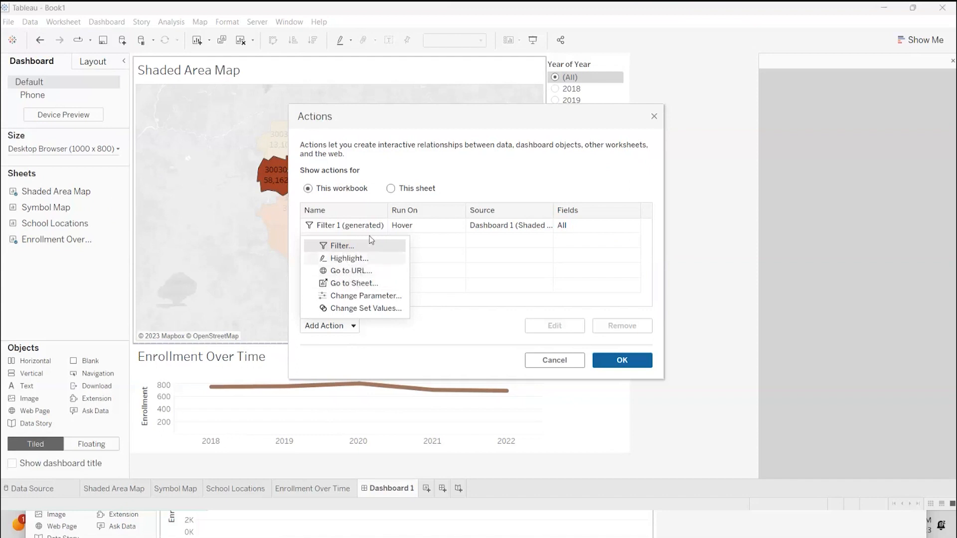
click(572, 364)
click(587, 265)
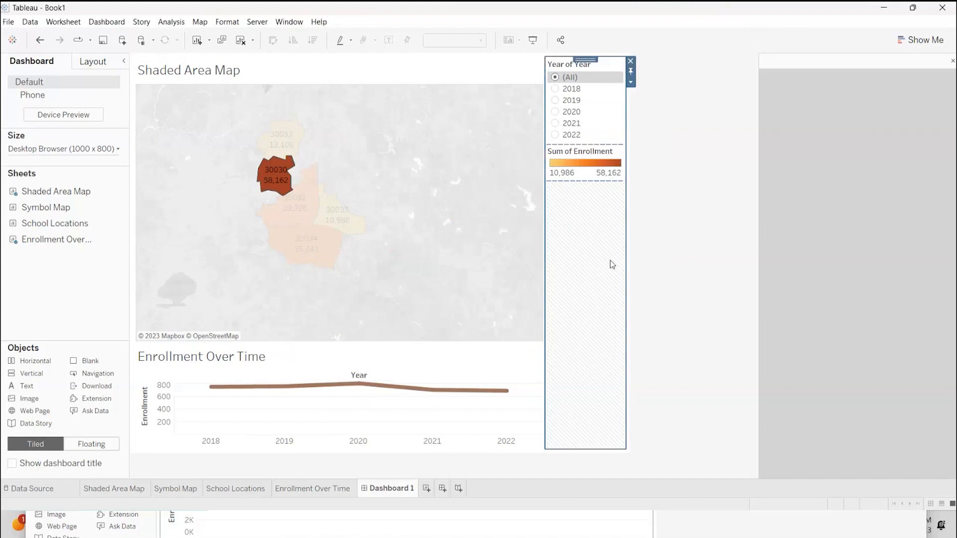
Select zip code 30034 on the map and rename the dashboard as "Enrollment over time by zip code"
mouse_move(310, 246)
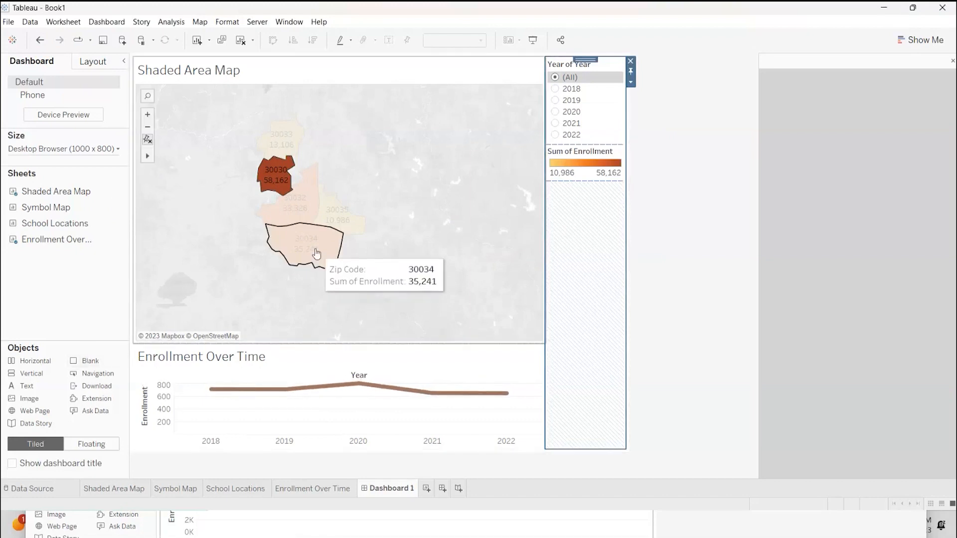
click(316, 253)
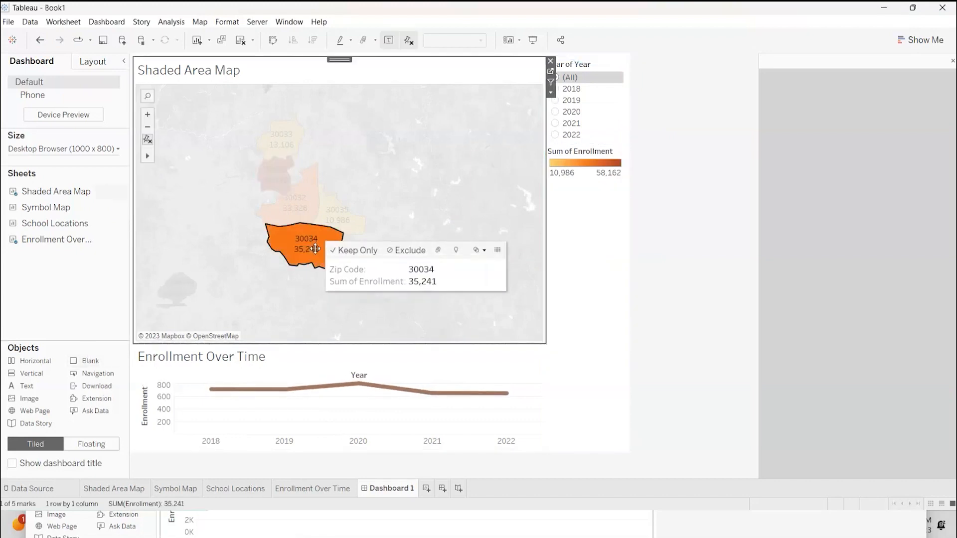
right_click(382, 490)
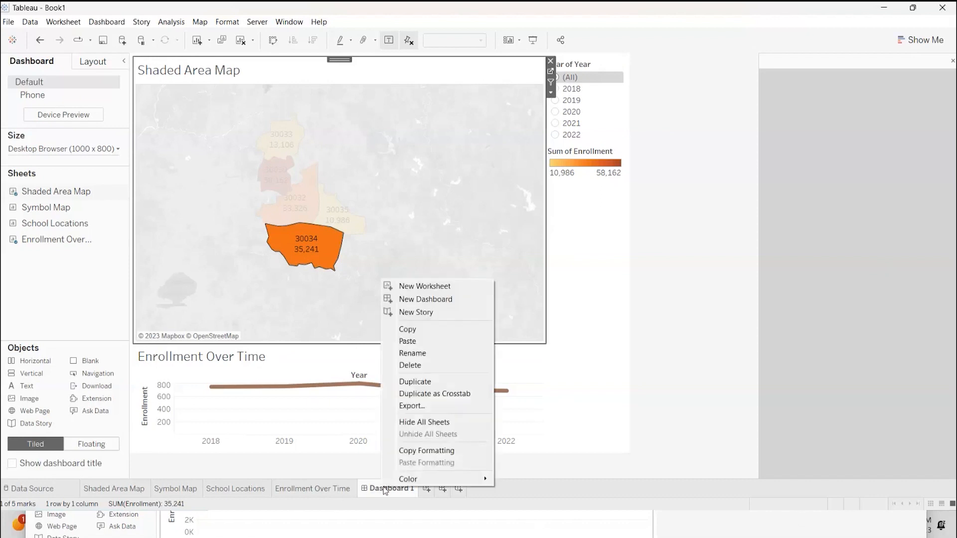
click(460, 354)
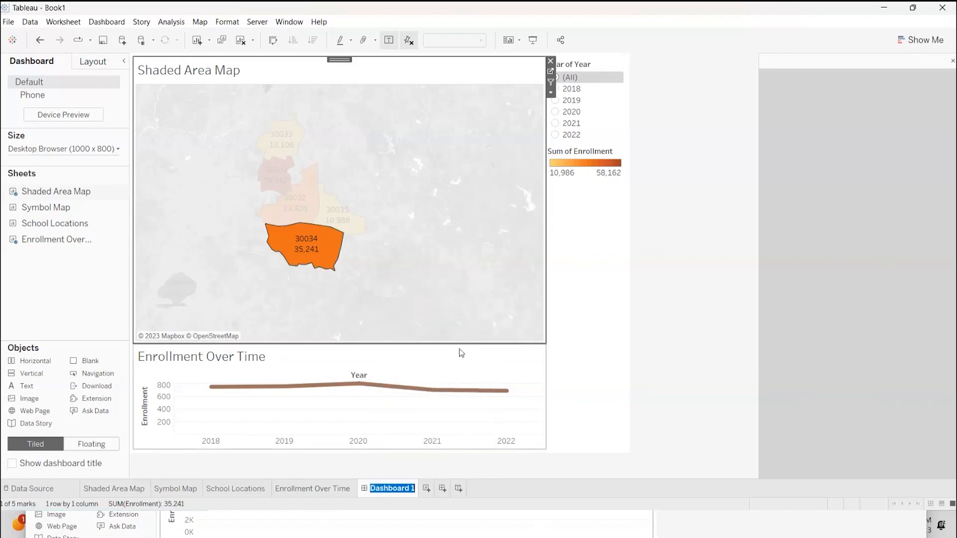
text(Enrollment over time by zip code)
key(Return)
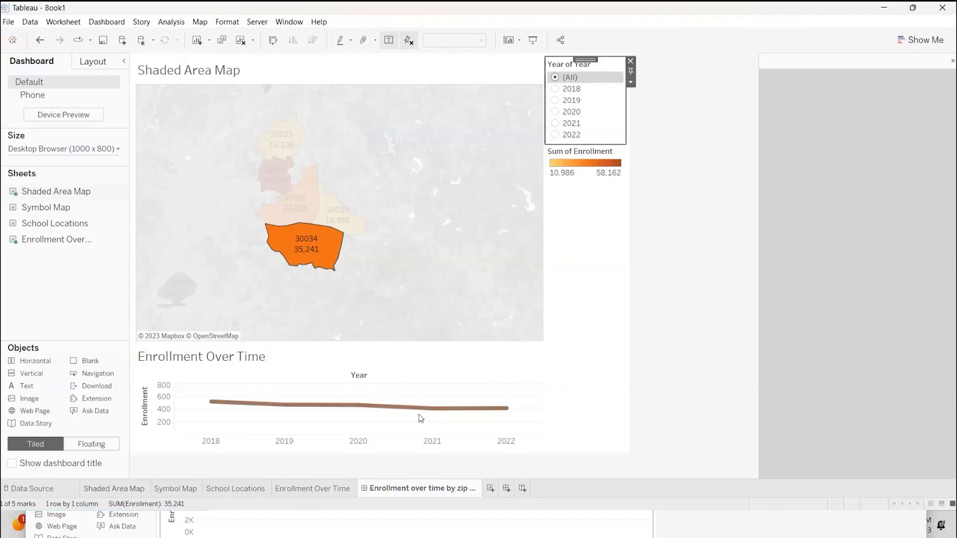
On the Shaded Area Map sheet, remove the Year filter and label the zip code areas with average Enrollment
click(94, 488)
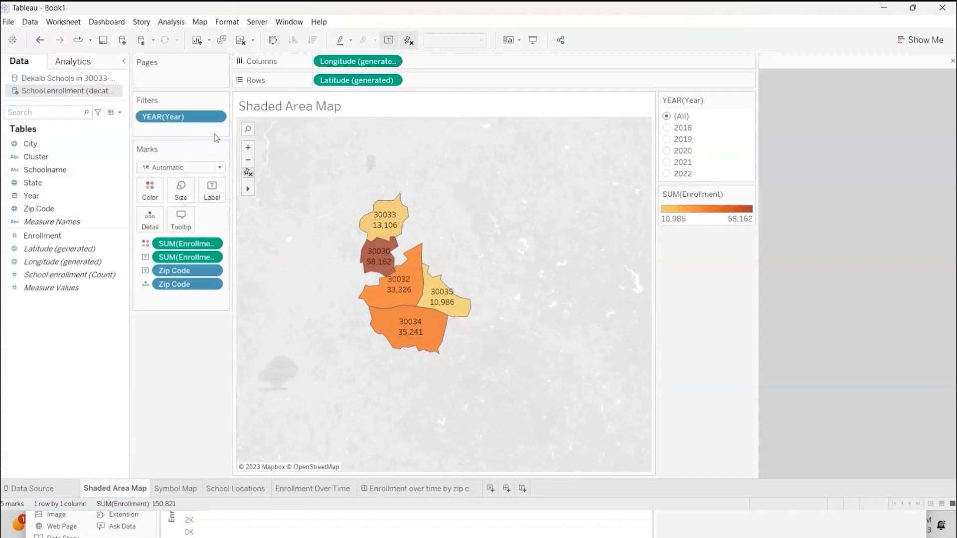
drag(204, 122, 15, 156)
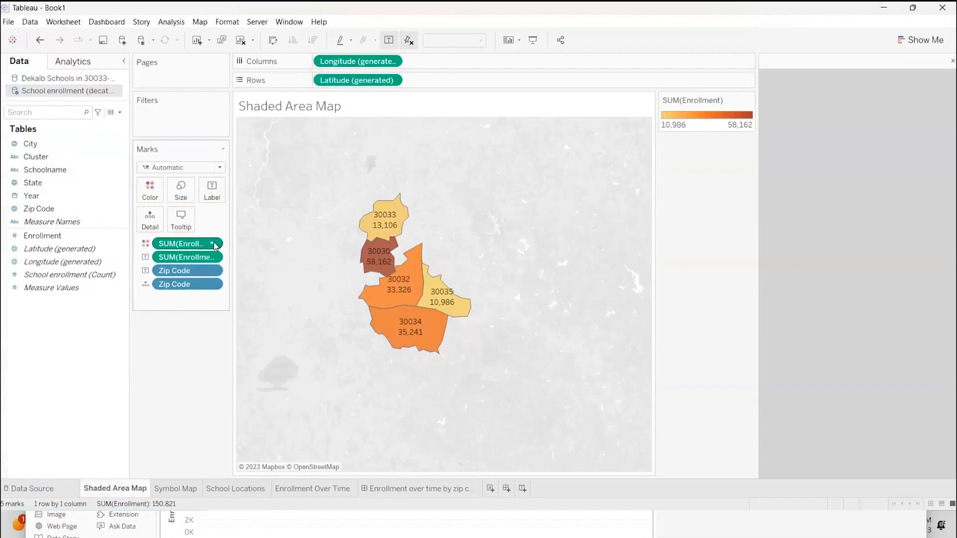
click(217, 260)
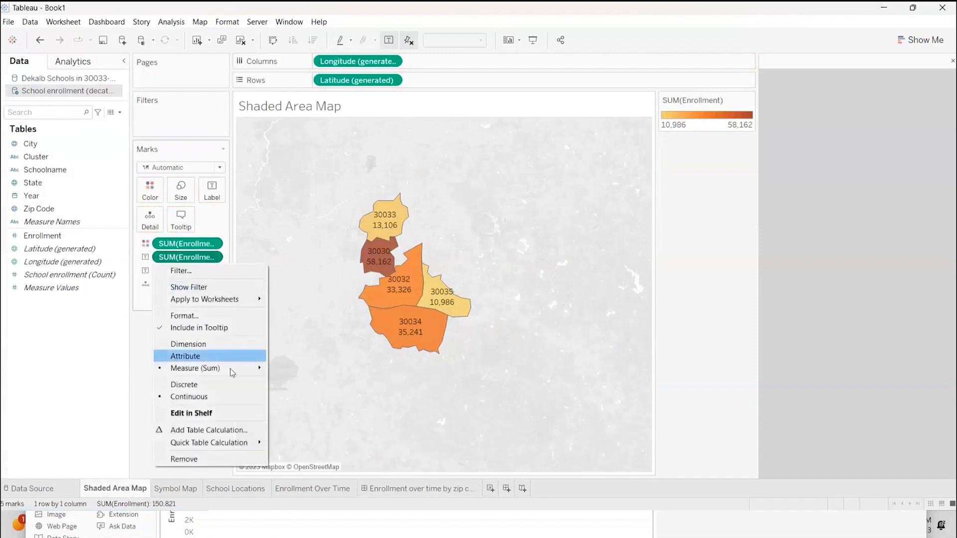
mouse_move(231, 373)
click(298, 380)
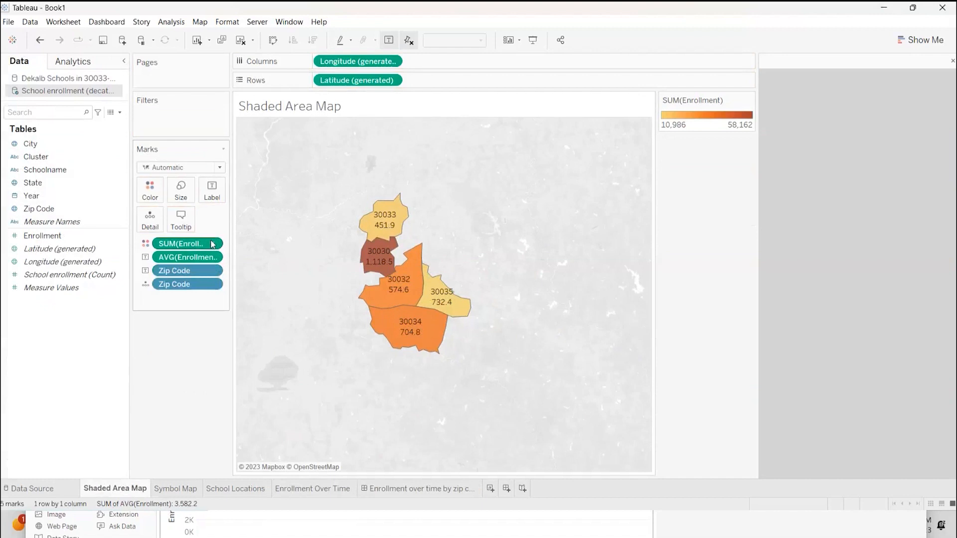
Change the Enrollment measure that colors the zip code areas to Average
click(213, 244)
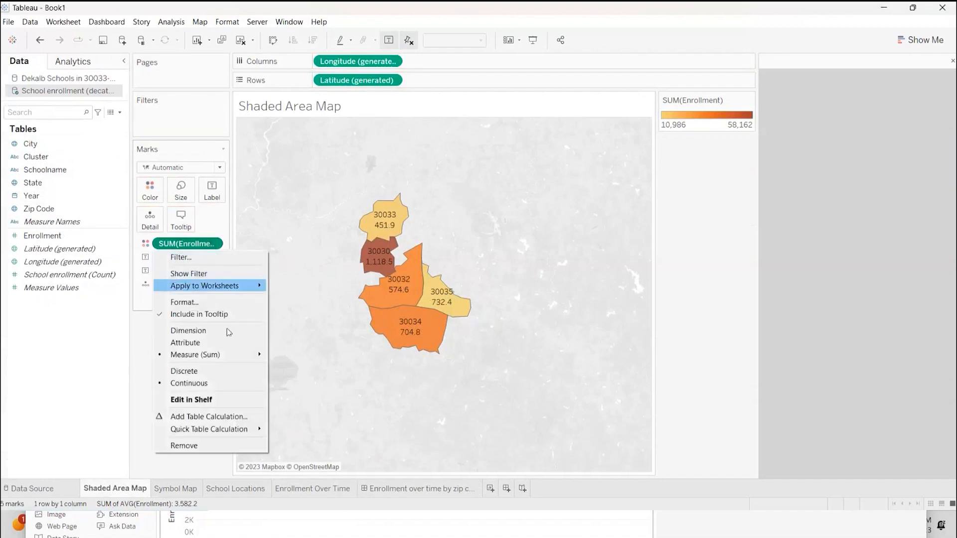
mouse_move(250, 354)
click(294, 368)
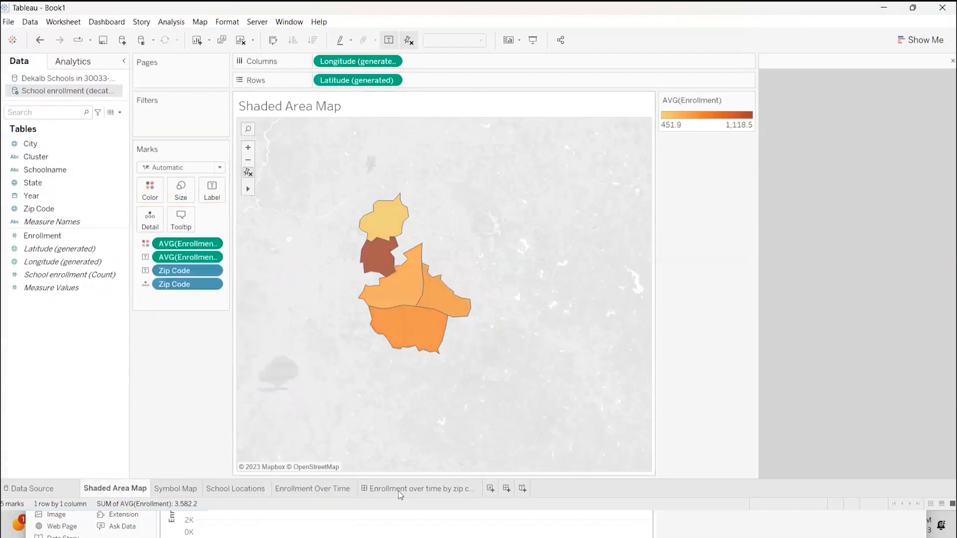
Remove the Year filter from the enrollment dashboard and check the line chart's response for zip codes 30034 and 30032
click(429, 491)
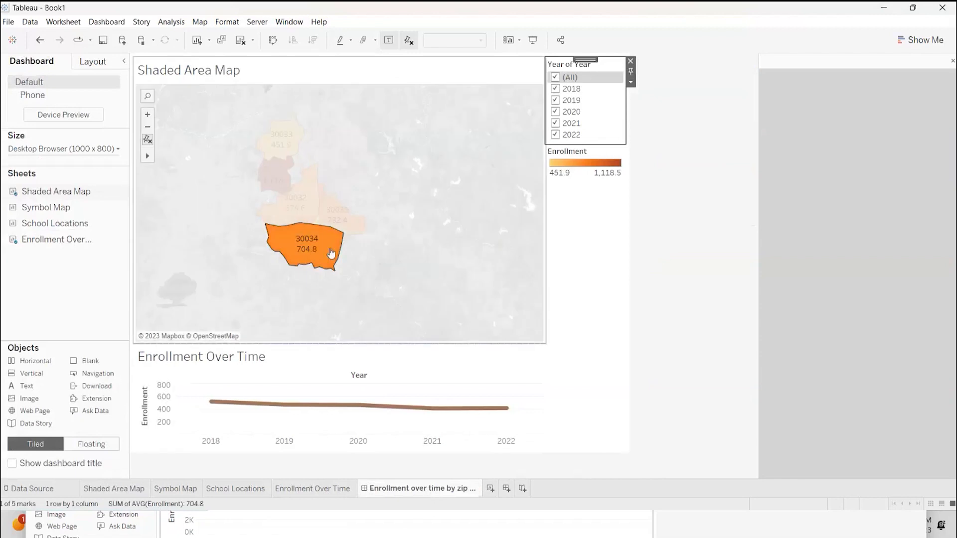
click(294, 208)
click(613, 89)
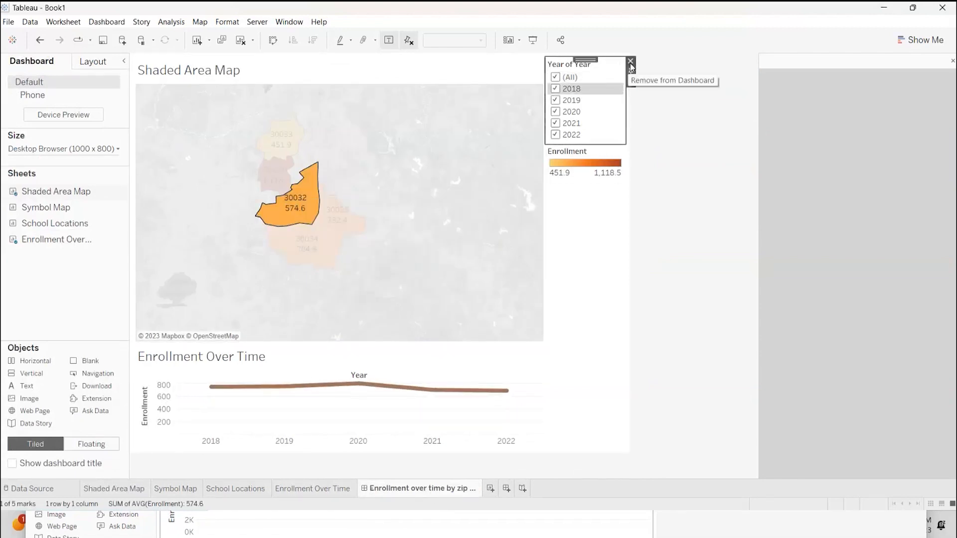
click(631, 62)
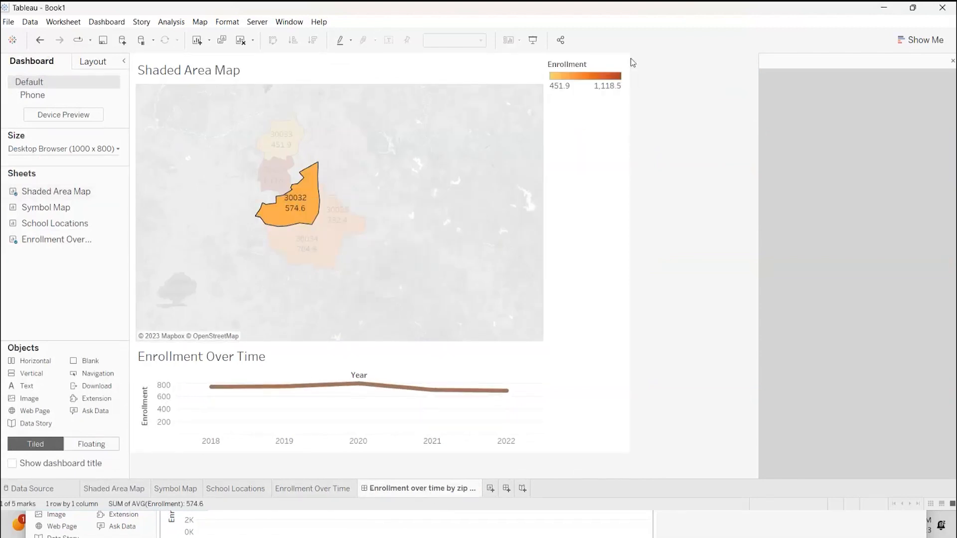
click(320, 249)
click(313, 209)
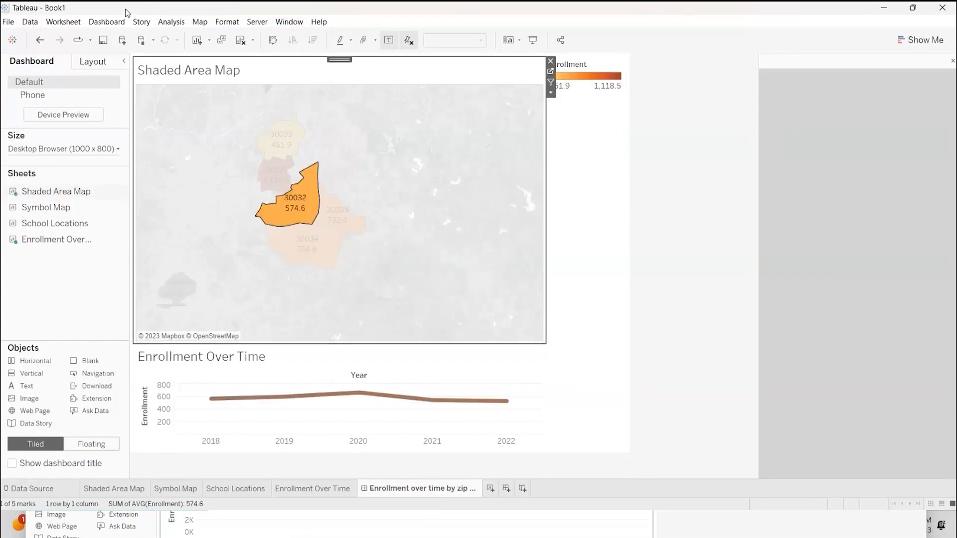
Examine the workbook's data source commands and its file saving, exporting and printing options
click(31, 24)
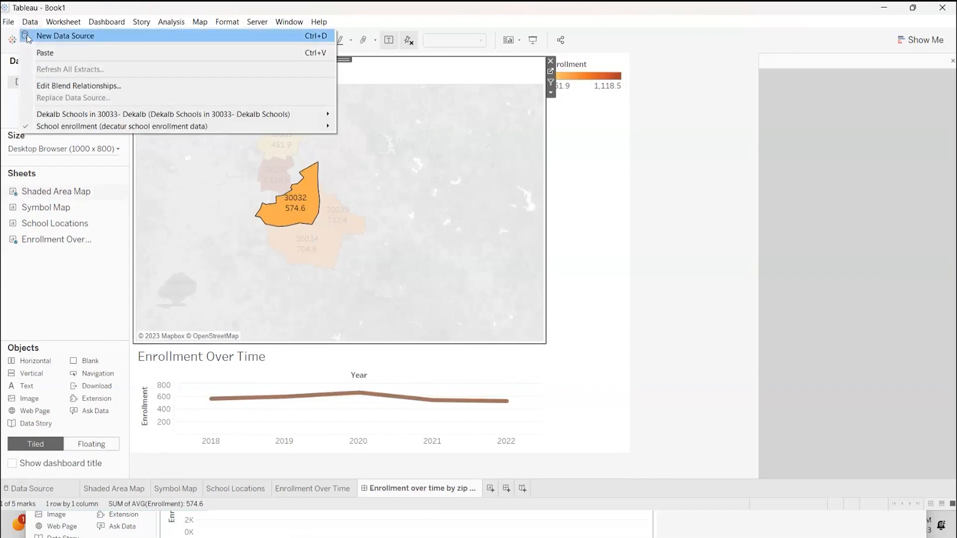
click(323, 8)
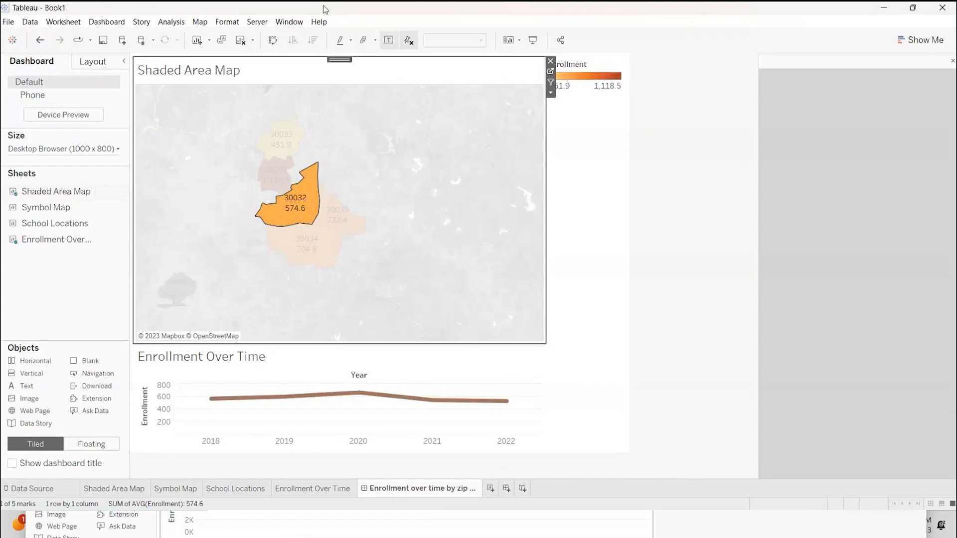
click(8, 22)
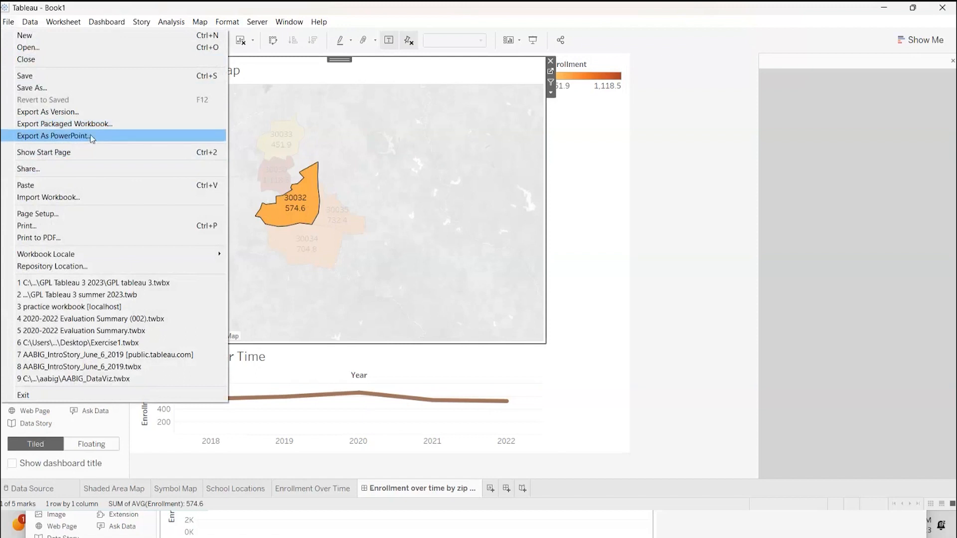
click(609, 161)
click(11, 23)
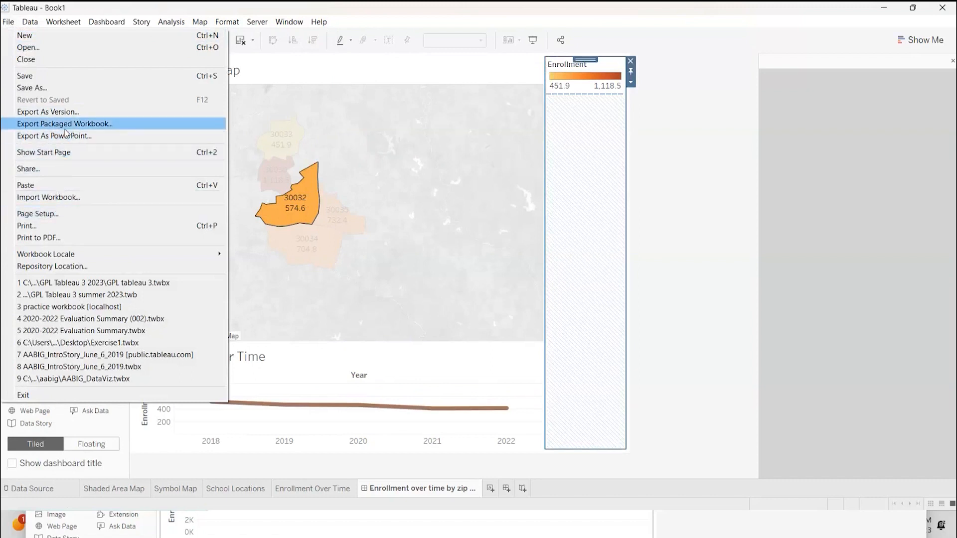
click(108, 7)
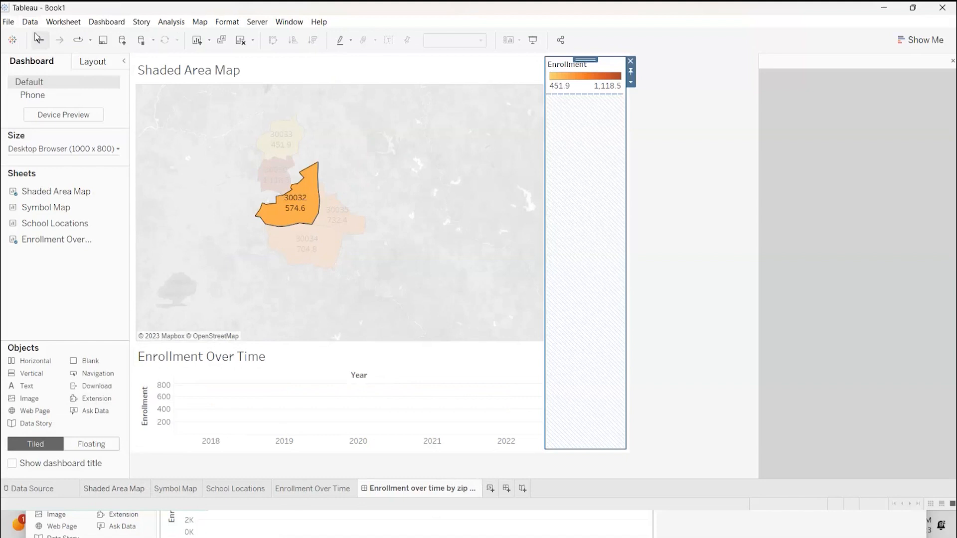
Examine the image copy and export options for the dashboard and for the Shaded Area Map worksheet
click(103, 22)
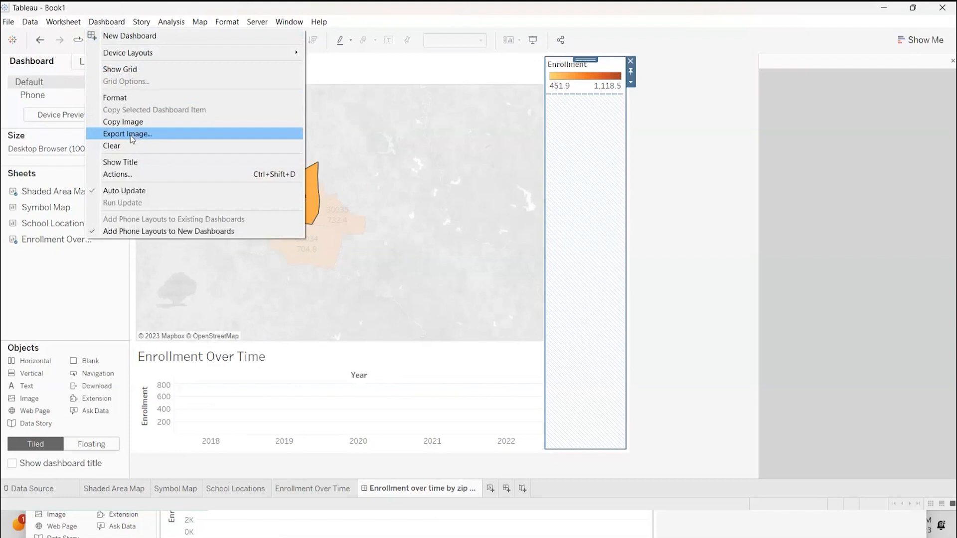
mouse_move(75, 21)
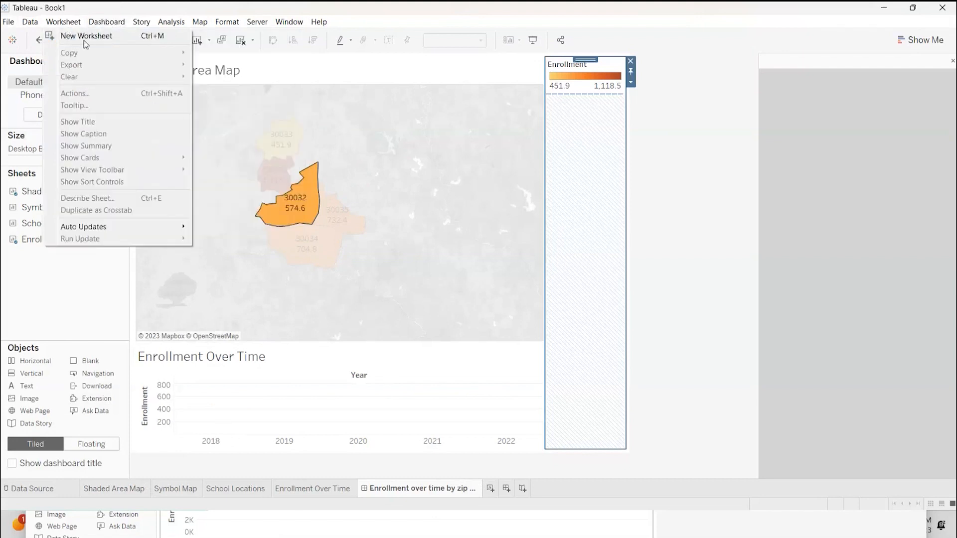
click(142, 489)
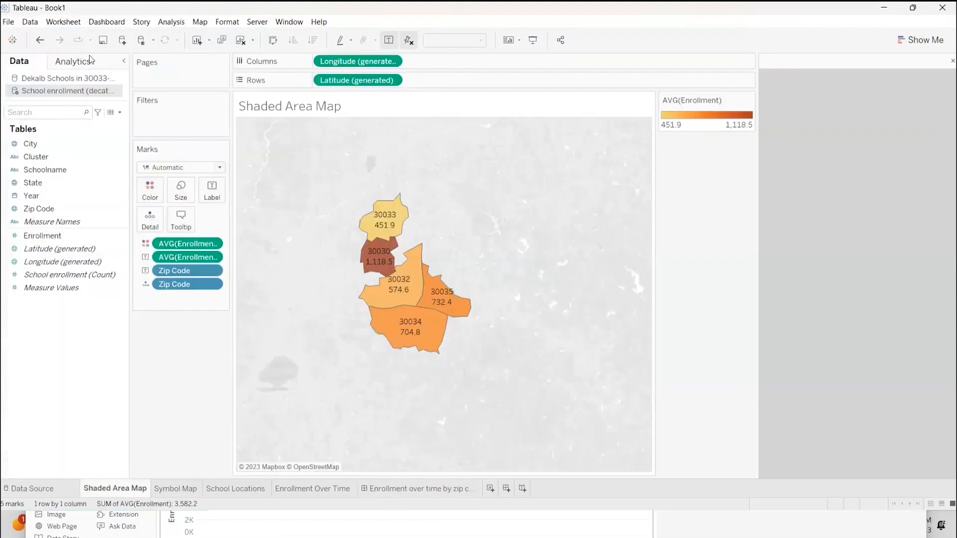
click(64, 22)
mouse_move(90, 65)
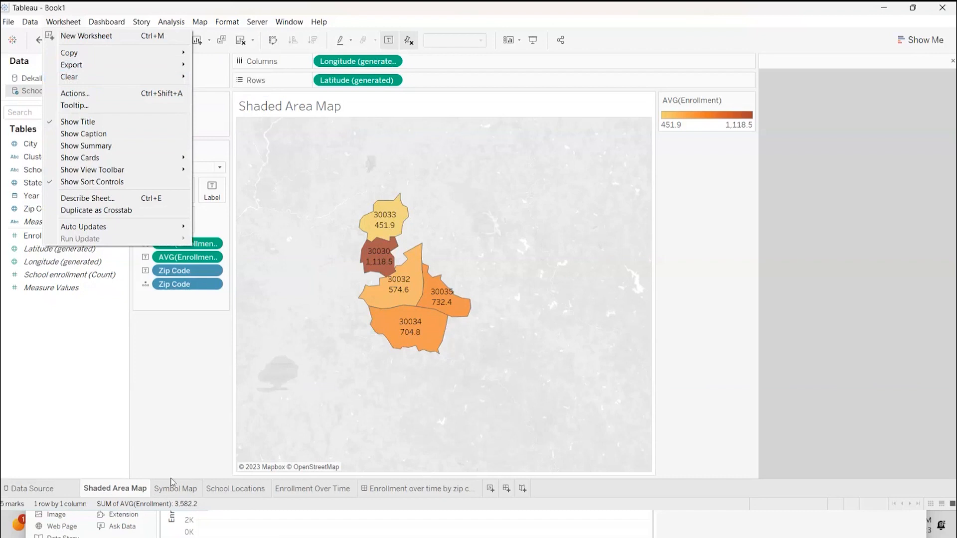
click(261, 502)
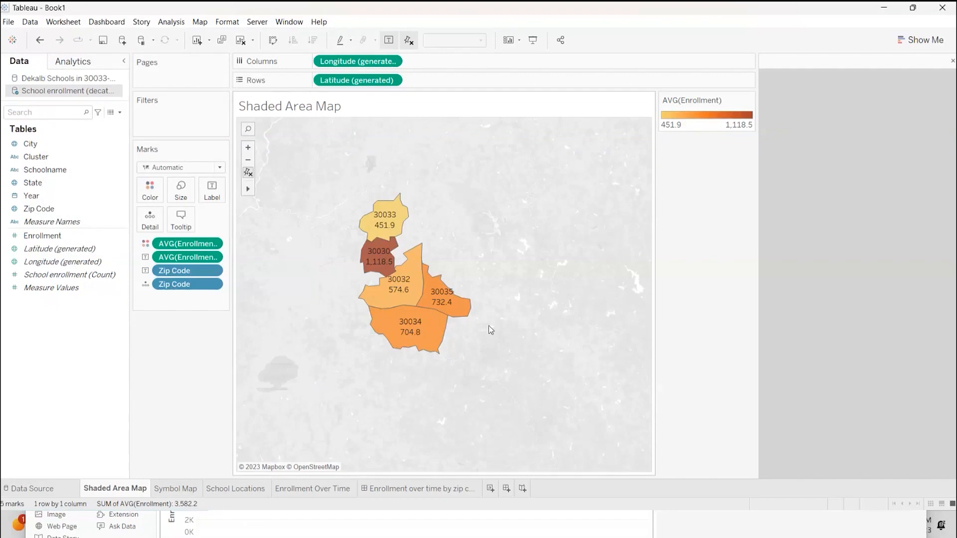
Try to save the workbook to Tableau Public with Save to Tableau Public As
click(258, 24)
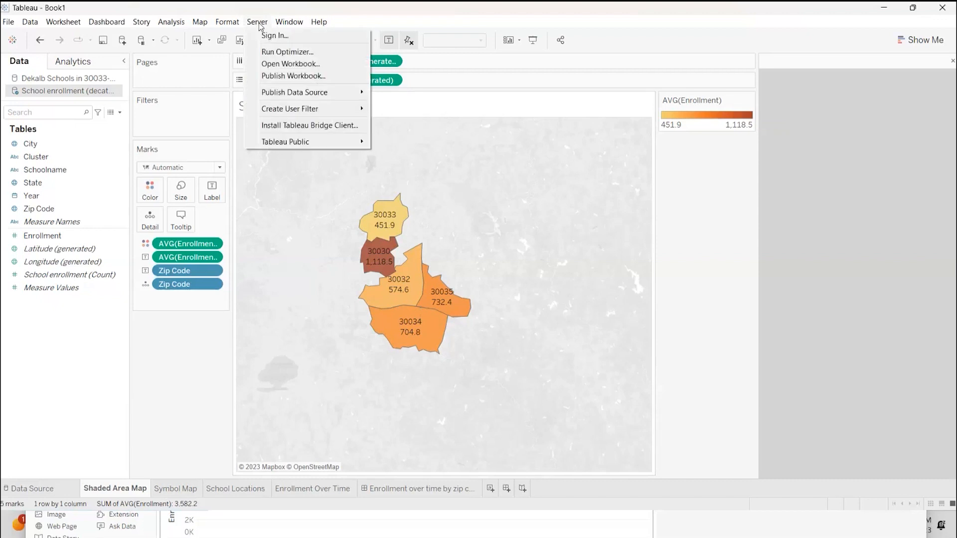
click(259, 23)
click(259, 23)
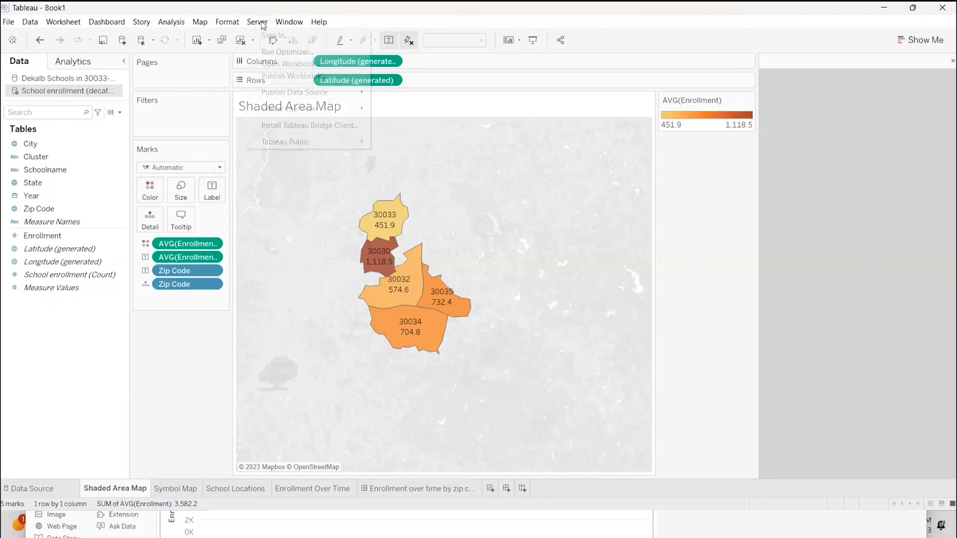
mouse_move(281, 144)
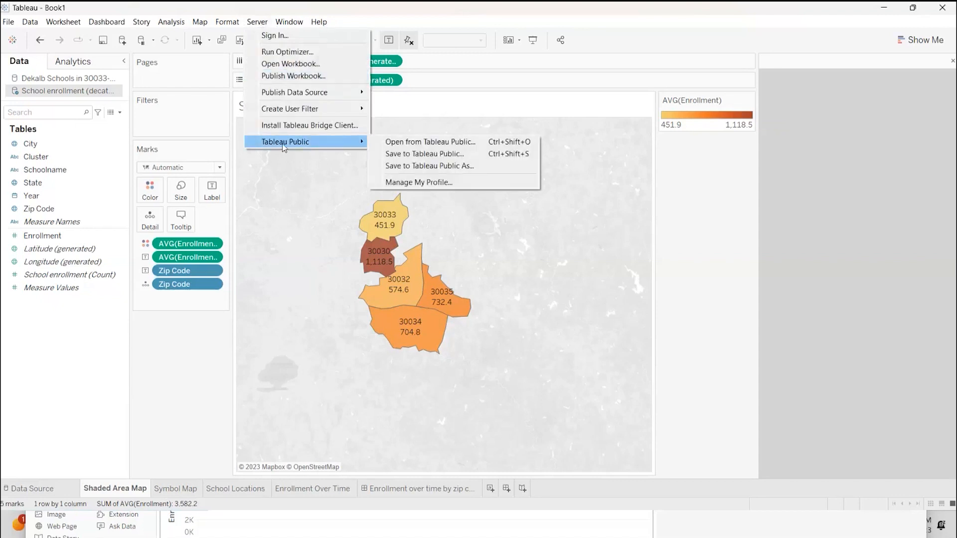
click(392, 168)
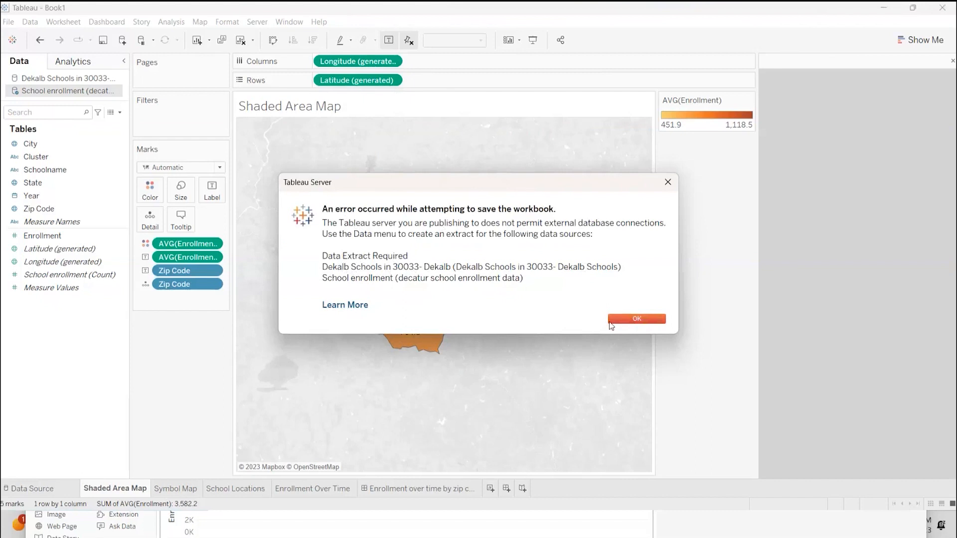
click(658, 323)
Create and save extracts of the Dekalb Schools and School enrollment data sources, keeping all rows for School enrollment
click(31, 21)
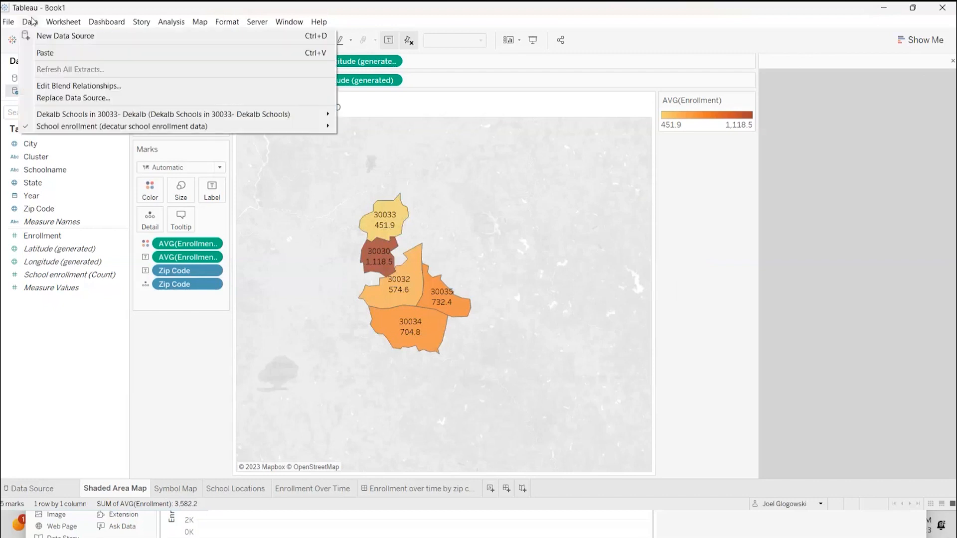
click(31, 21)
click(31, 21)
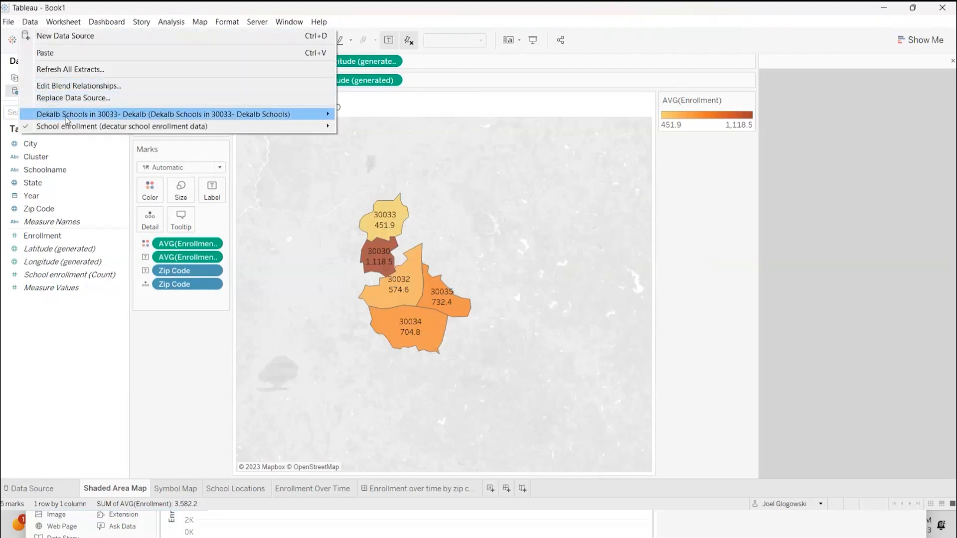
mouse_move(68, 127)
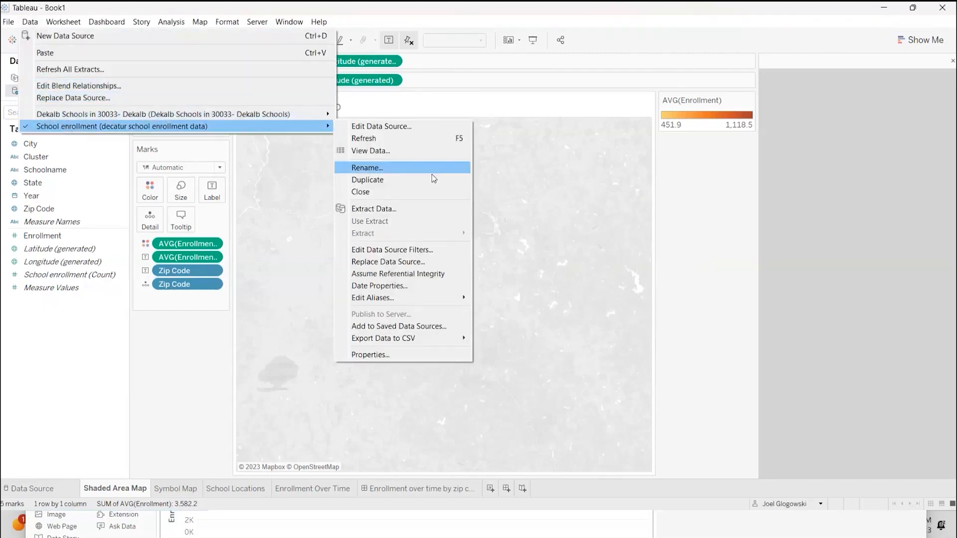
click(423, 208)
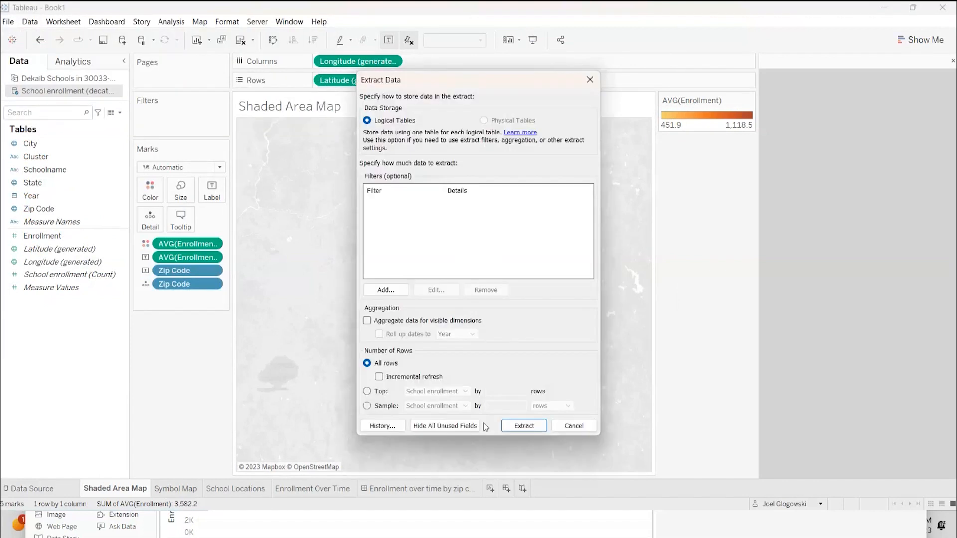
click(520, 431)
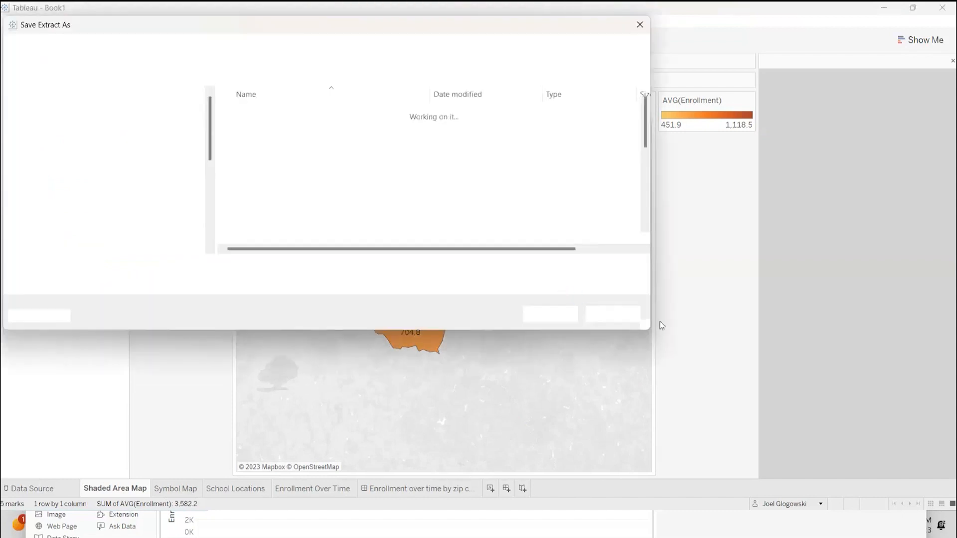
click(548, 314)
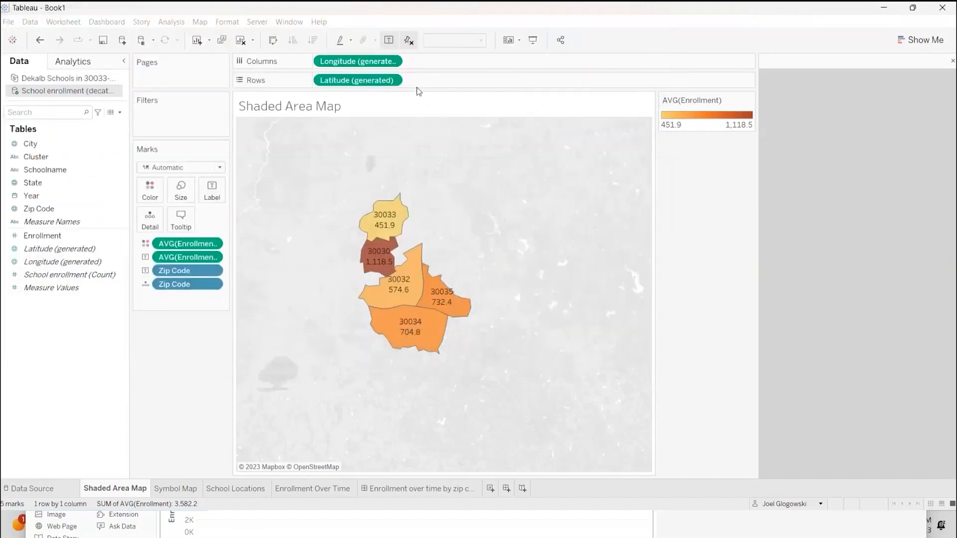
Save the workbook to Tableau Public with the title GPL Mapping
click(263, 25)
mouse_move(296, 141)
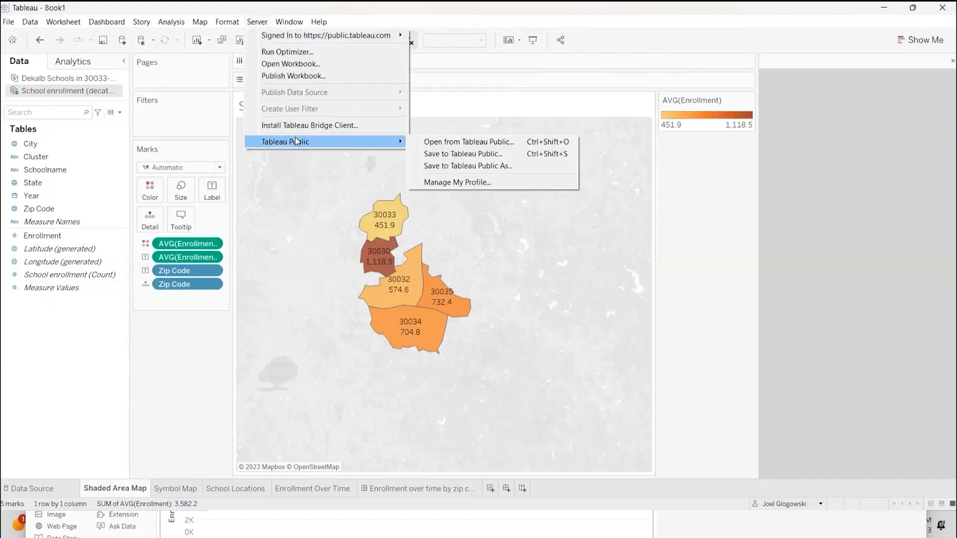
click(462, 160)
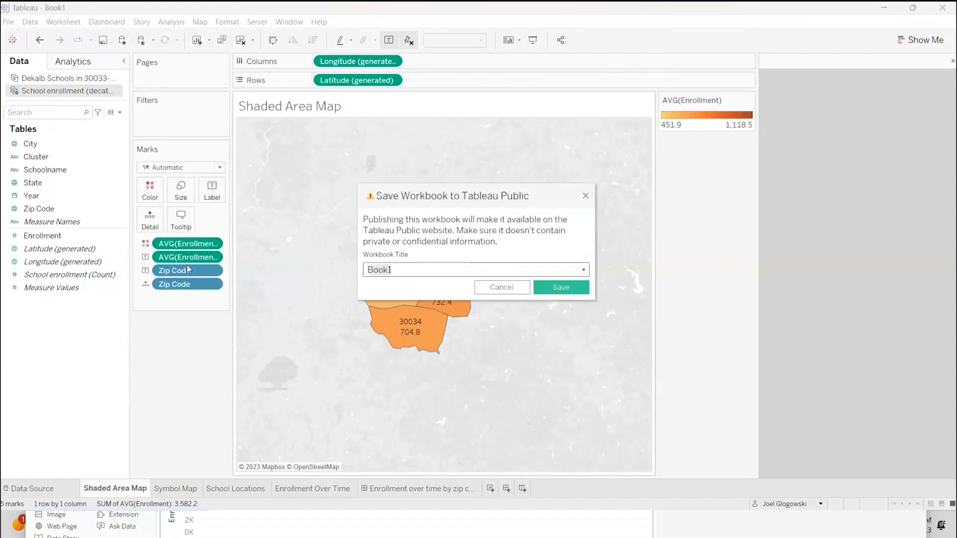
text(GPL Map)
key(BackSpace)
key(BackSpace)
text(ing)
click(577, 288)
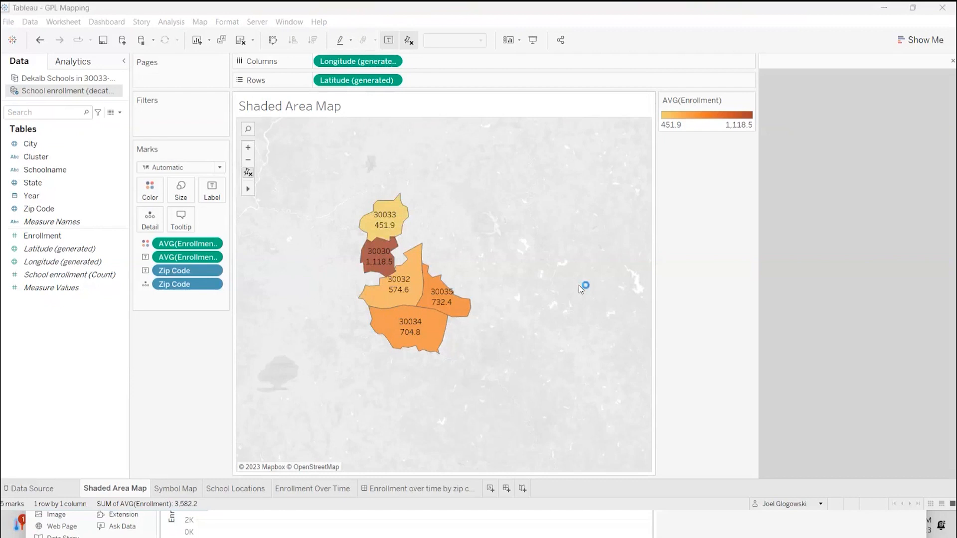
Examine the published GPL Mapping page on Tableau Public and its Share options, including the embed code and link
scroll(579, 262, up, 4)
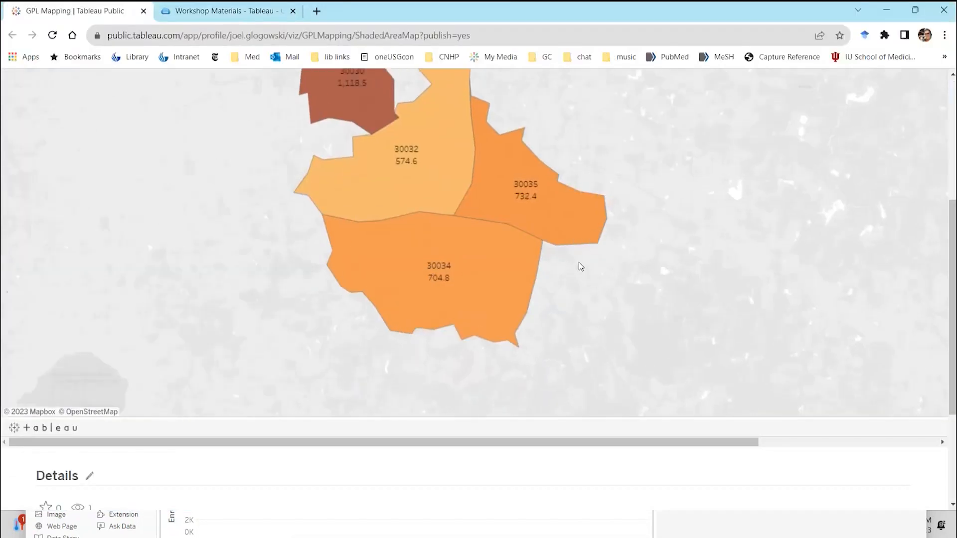
scroll(586, 269, down, 5)
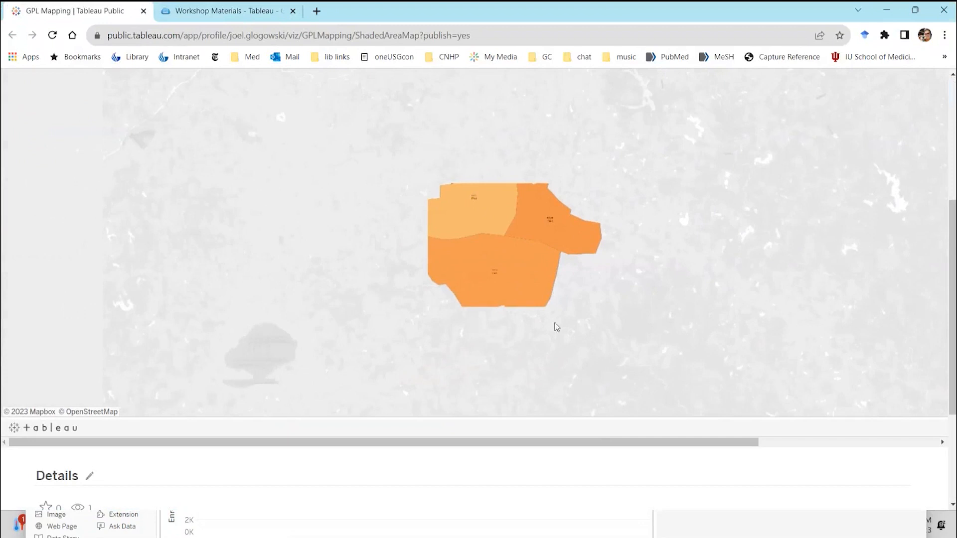
drag(596, 443, 726, 445)
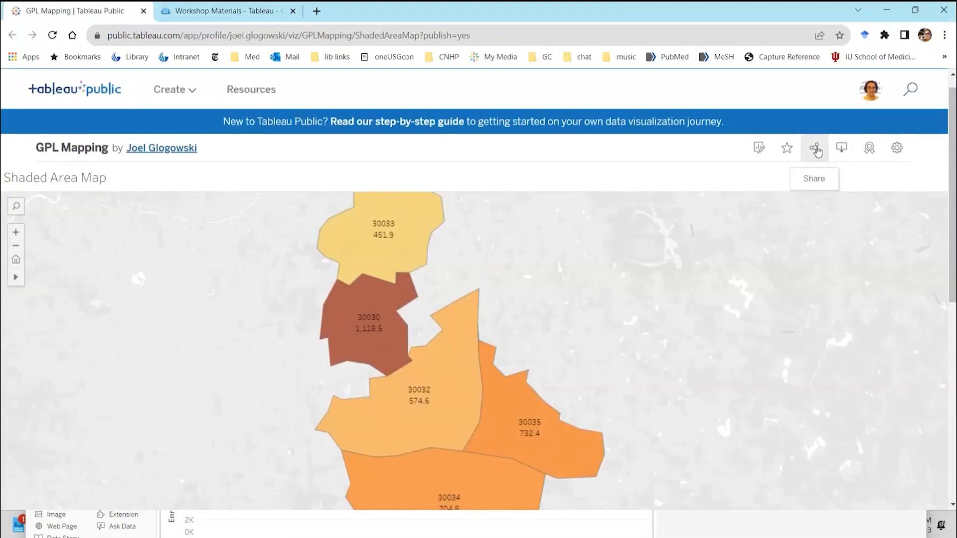
click(815, 149)
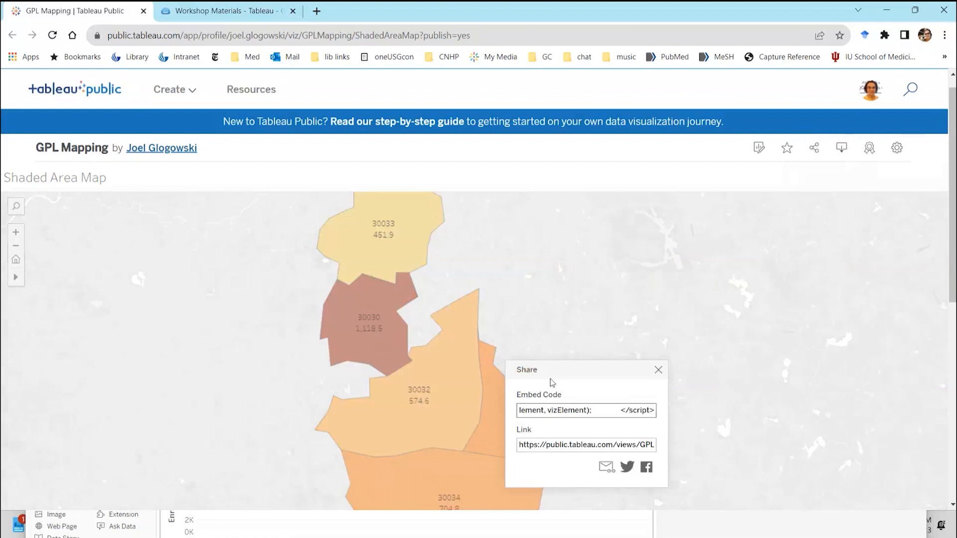
click(554, 410)
click(562, 443)
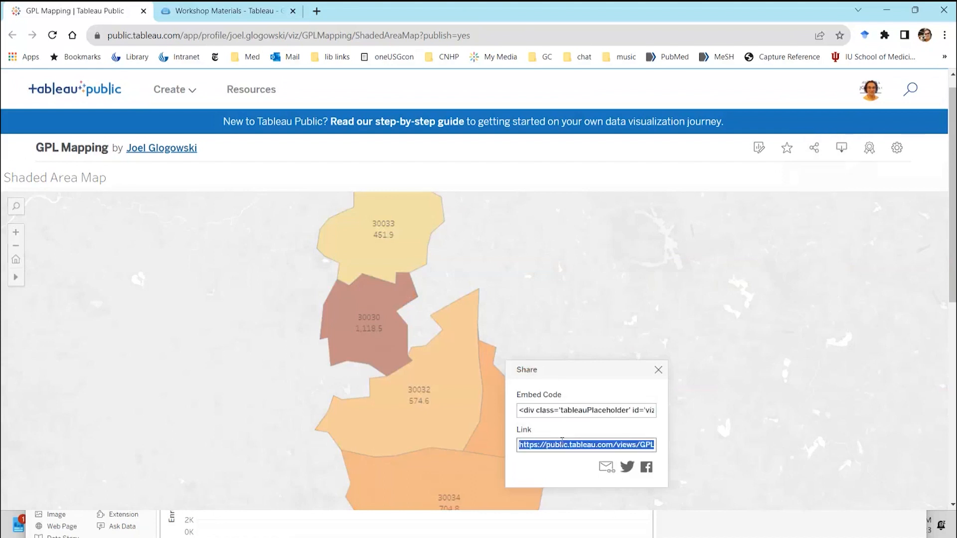
click(560, 413)
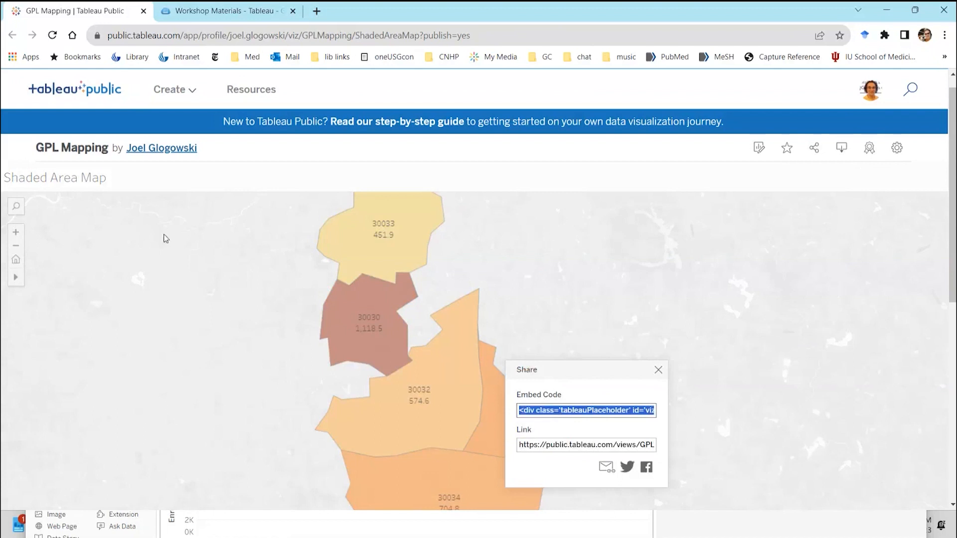
click(20, 282)
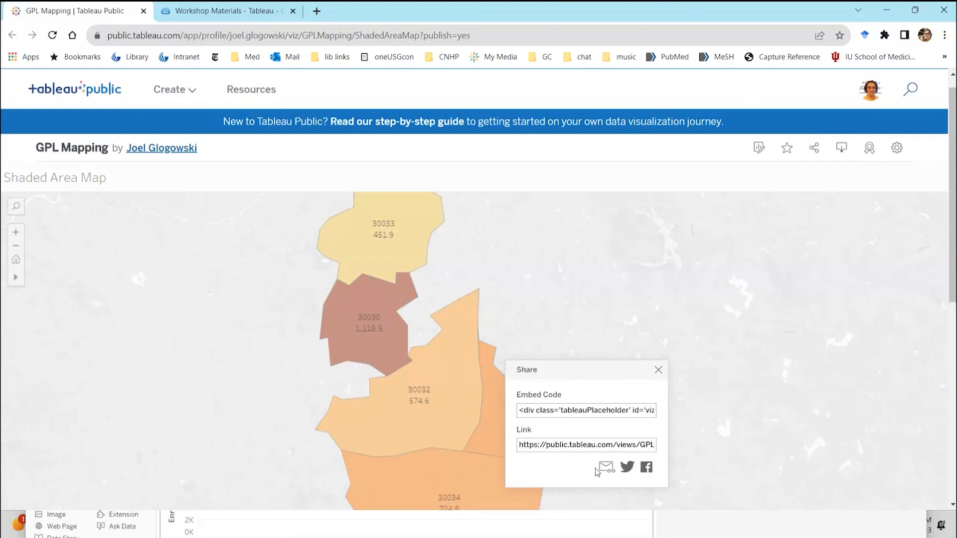
Switch back to the workbook in Tableau Desktop and open the dashboard of enrollment over time by zip code
click(126, 524)
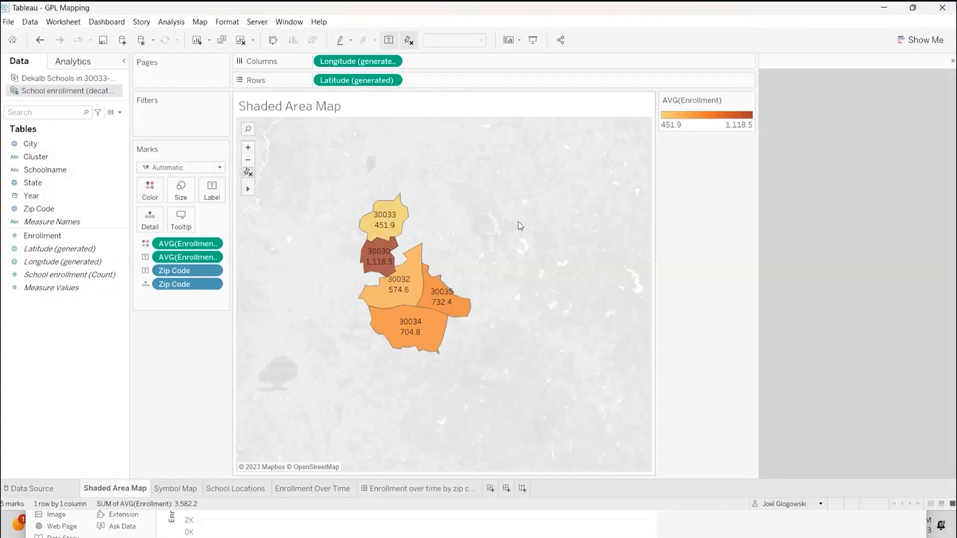
click(405, 489)
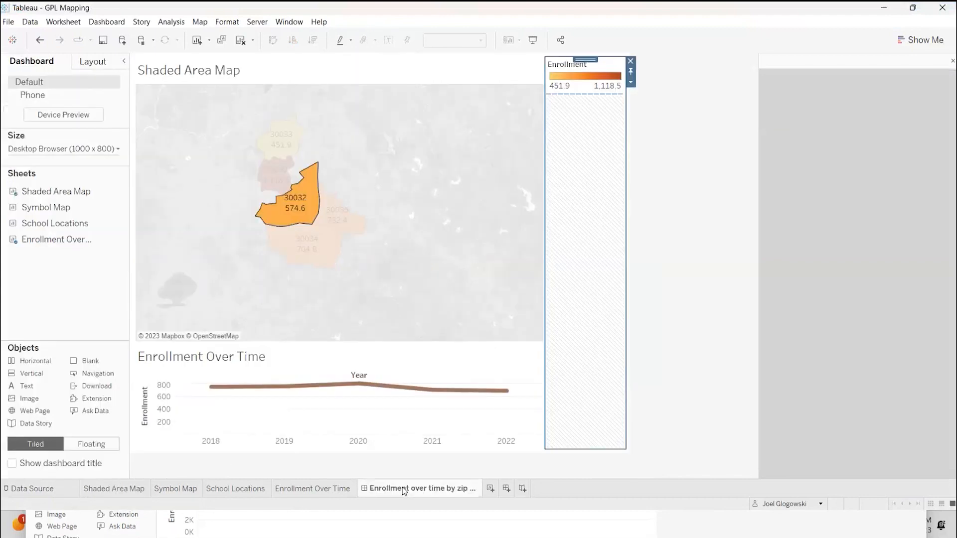